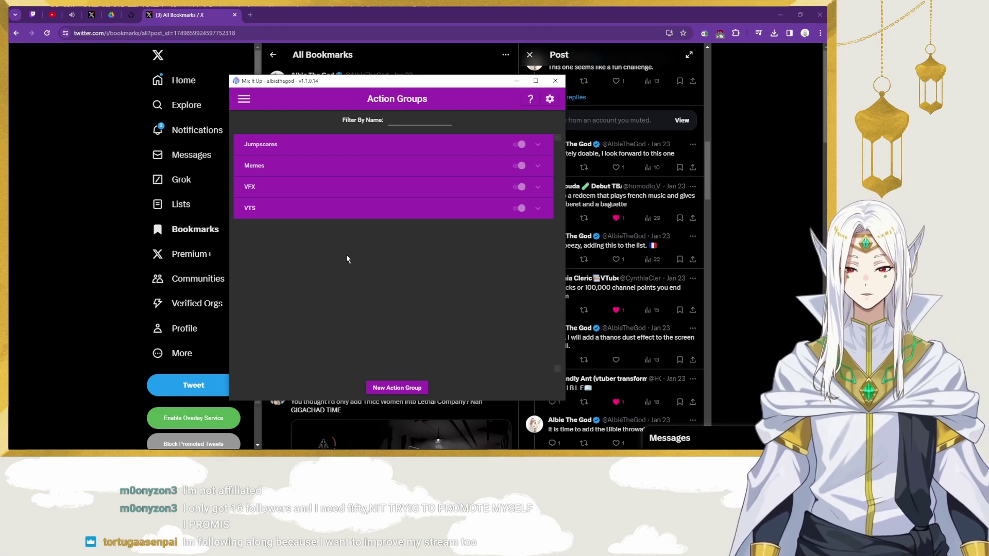
Step: Open the EmotionalDamage command from the Memes group for editing
left_click(360, 165)
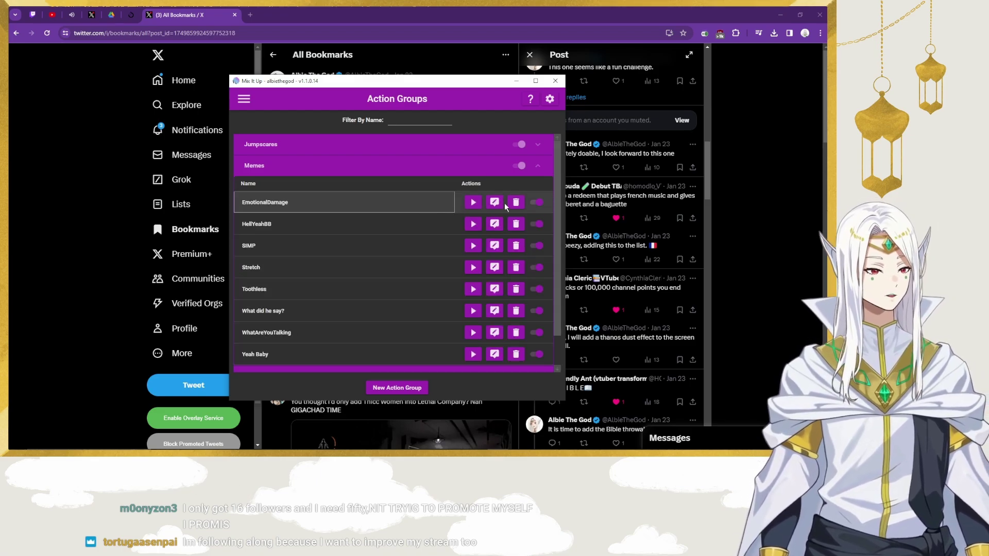
left_click(494, 202)
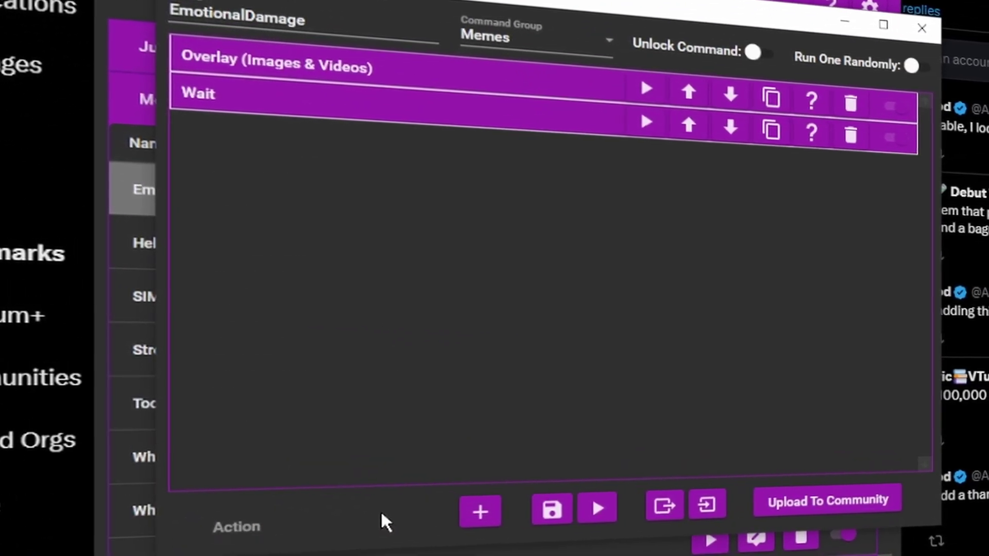
Step: Add another Overlay (Images & Videos) action to the end of the EmotionalDamage command
left_click(386, 524)
left_click_drag(477, 298, 477, 175)
left_click(431, 126)
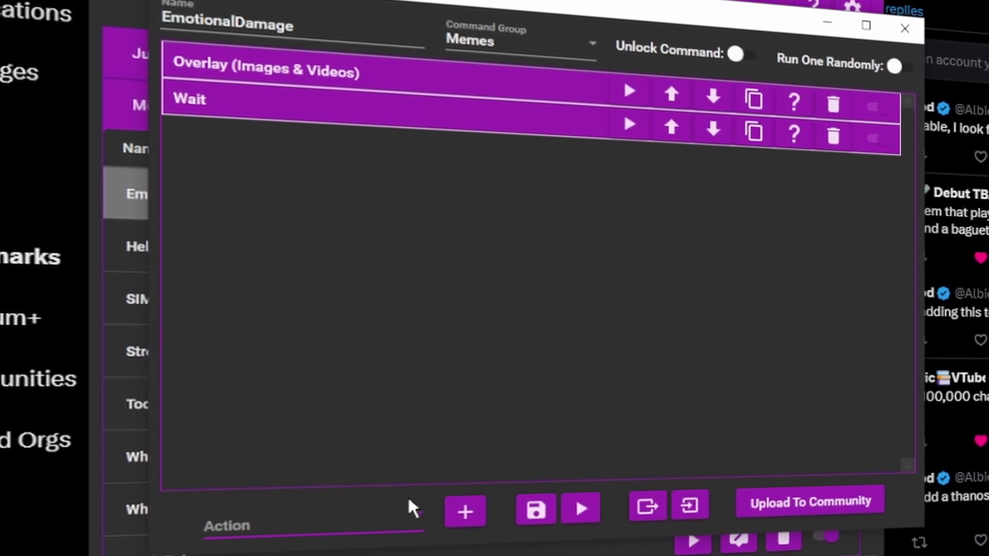
left_click(407, 515)
scroll(347, 347, "down", 7)
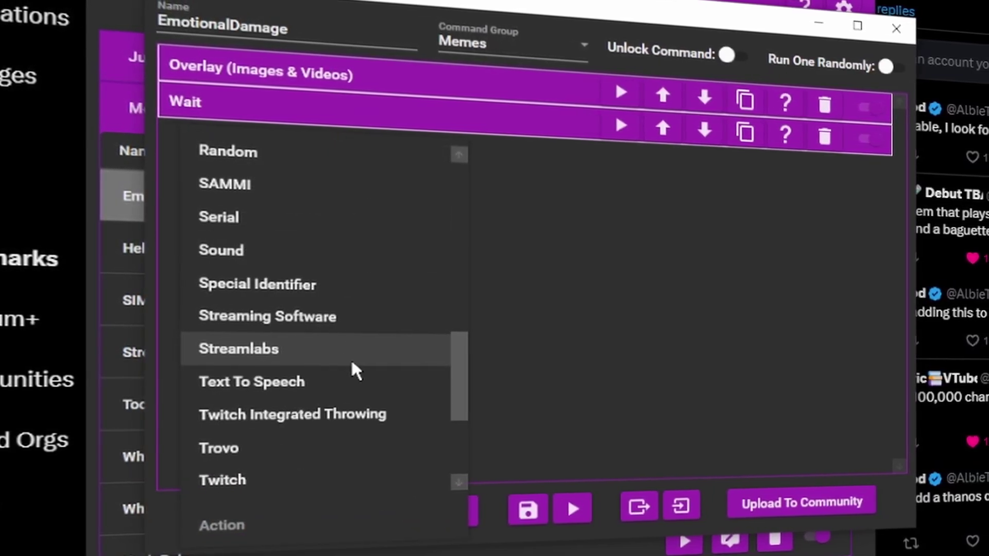
scroll(353, 366, "up", 2)
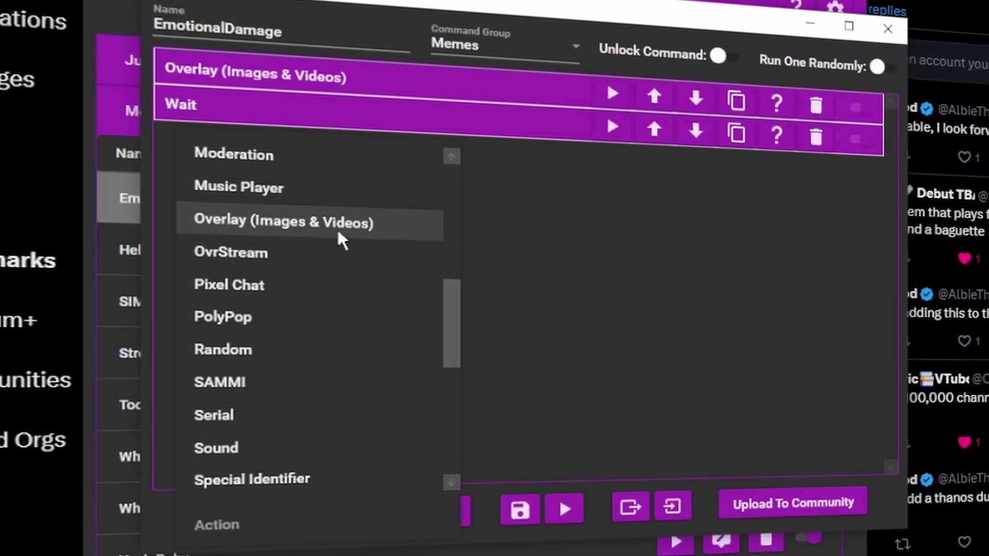
left_click(340, 240)
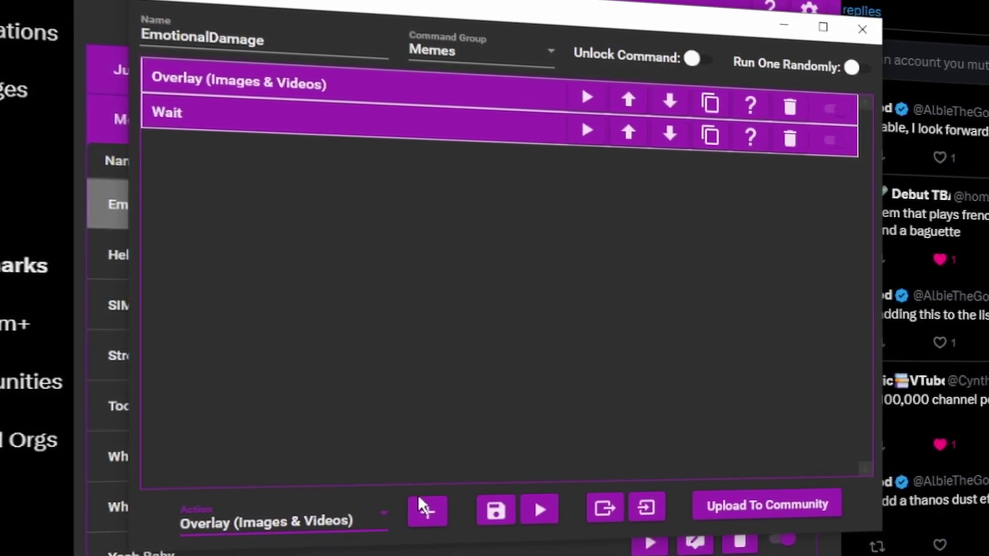
left_click(423, 509)
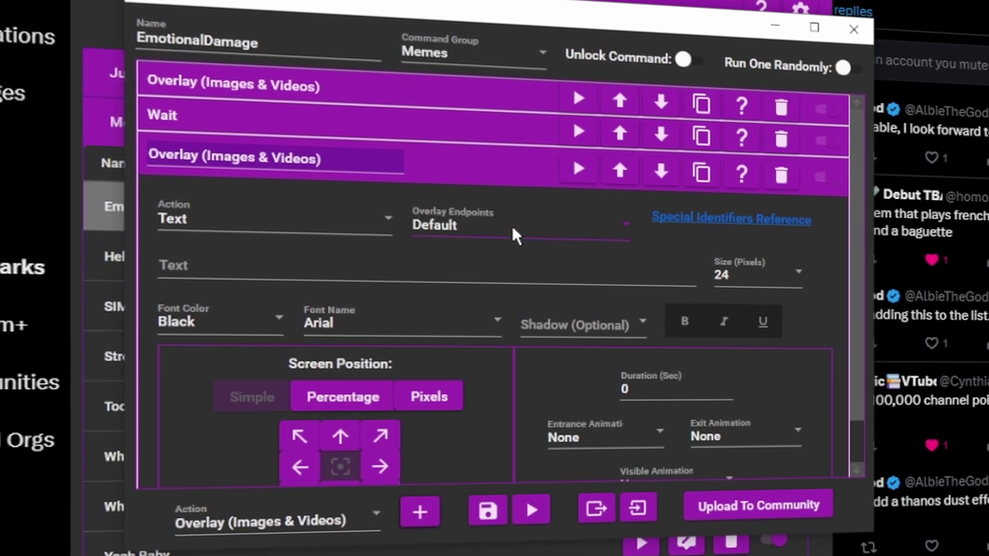
Step: Review the overlay types offered by the newly added action and delete that action from the command
scroll(558, 172, "down", 1)
scroll(540, 191, "up", 1)
scroll(520, 206, "down", 2)
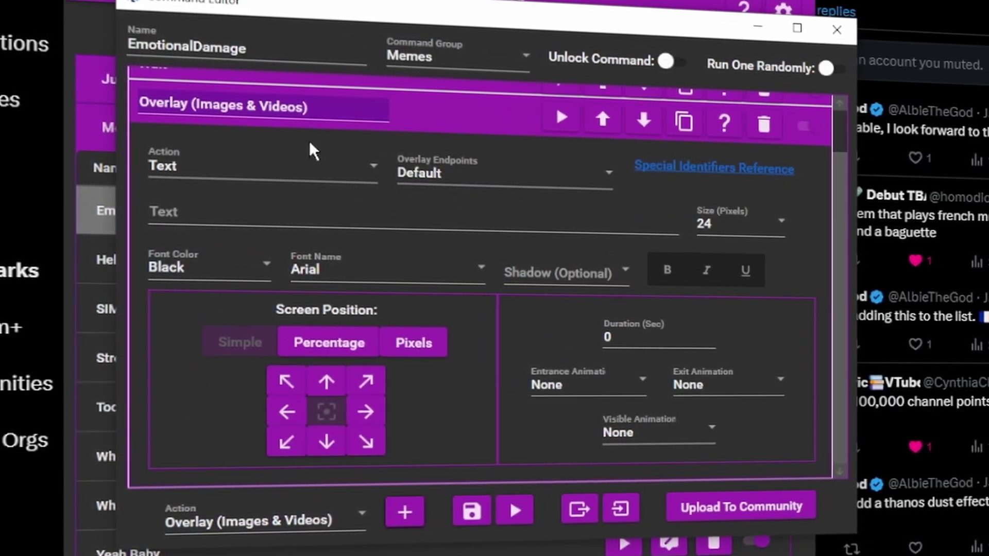
left_click(301, 175)
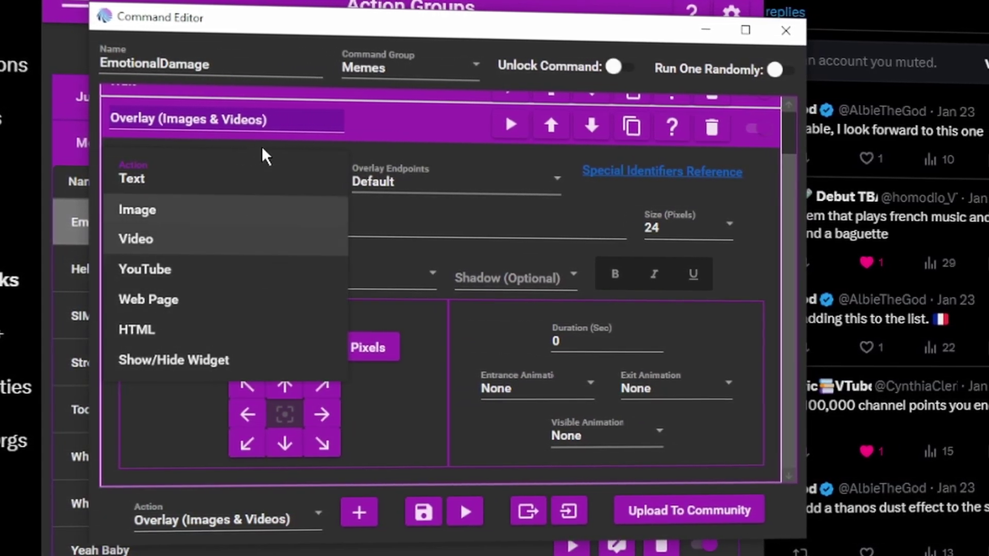
left_click(437, 233)
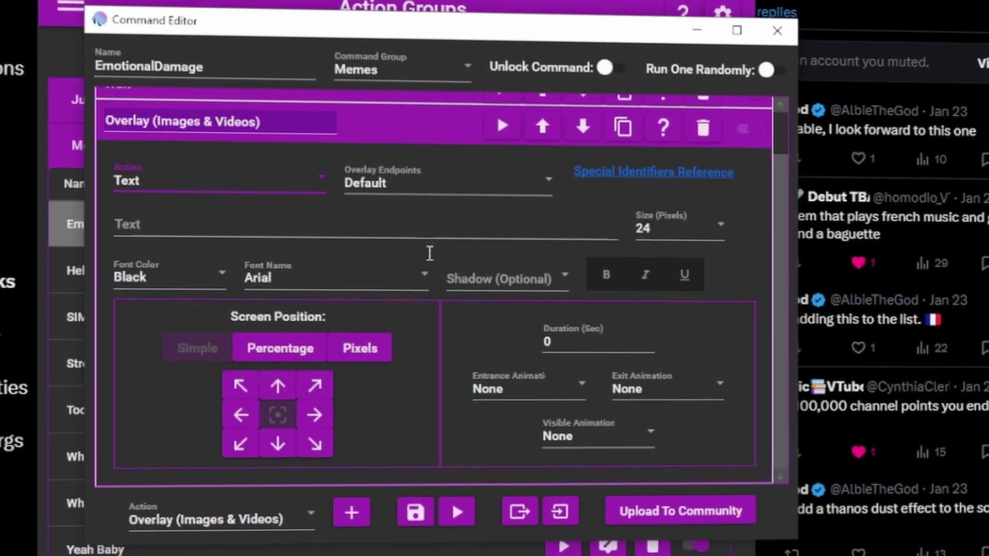
scroll(437, 232, "up", 2)
left_click(700, 174)
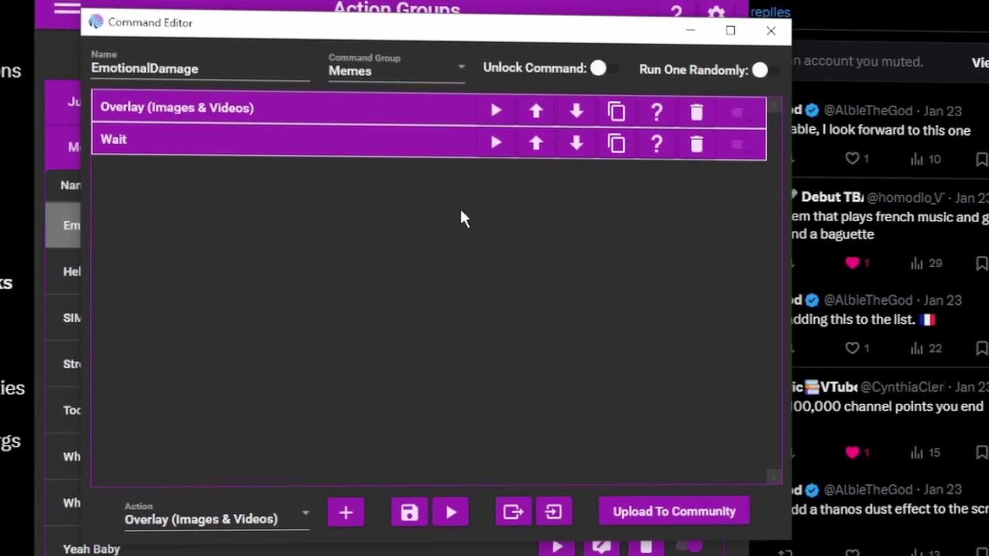
Step: Expand the existing overlay action and browse for its video file in the GIFAlerts folder inside Stream Stuff
left_click(406, 115)
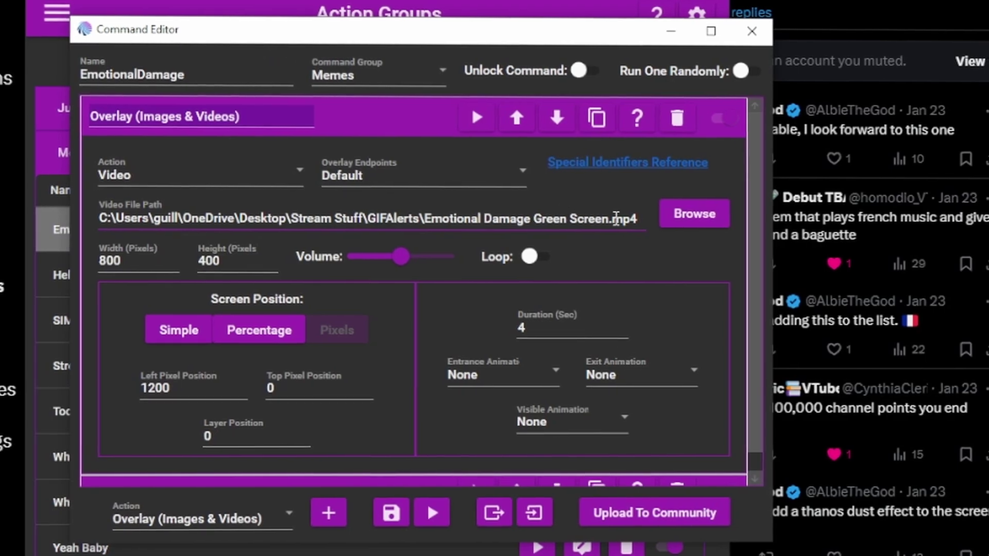
left_click(662, 215)
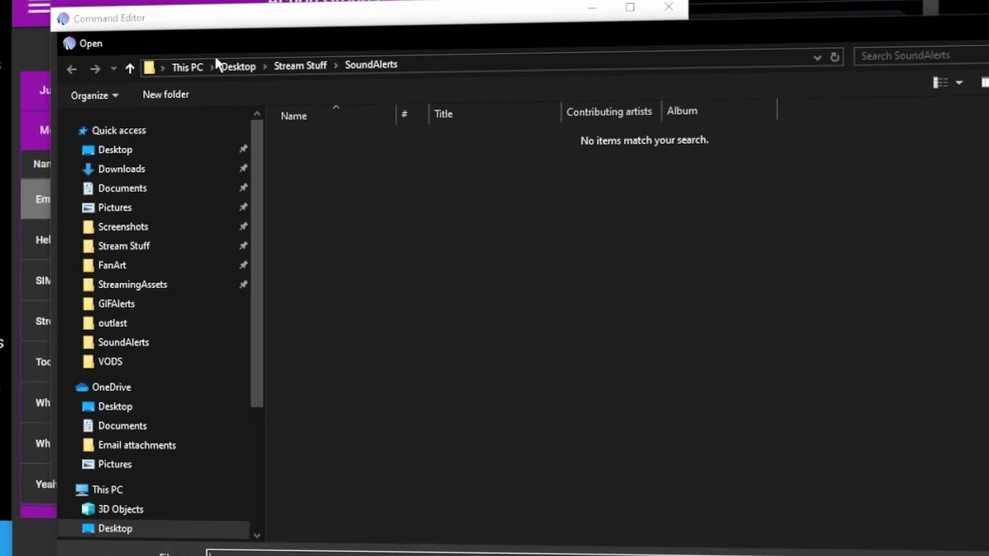
left_click(254, 41)
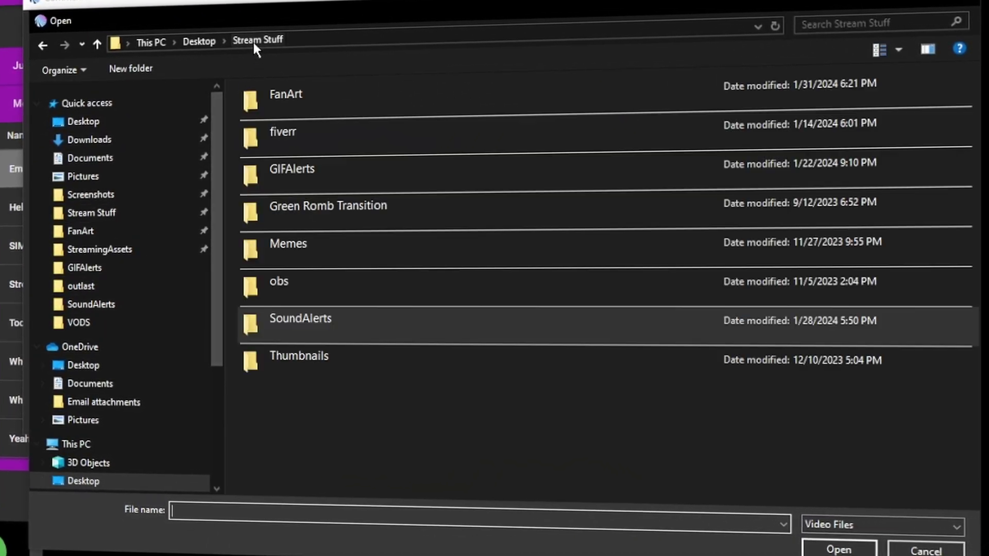
double_click(368, 323)
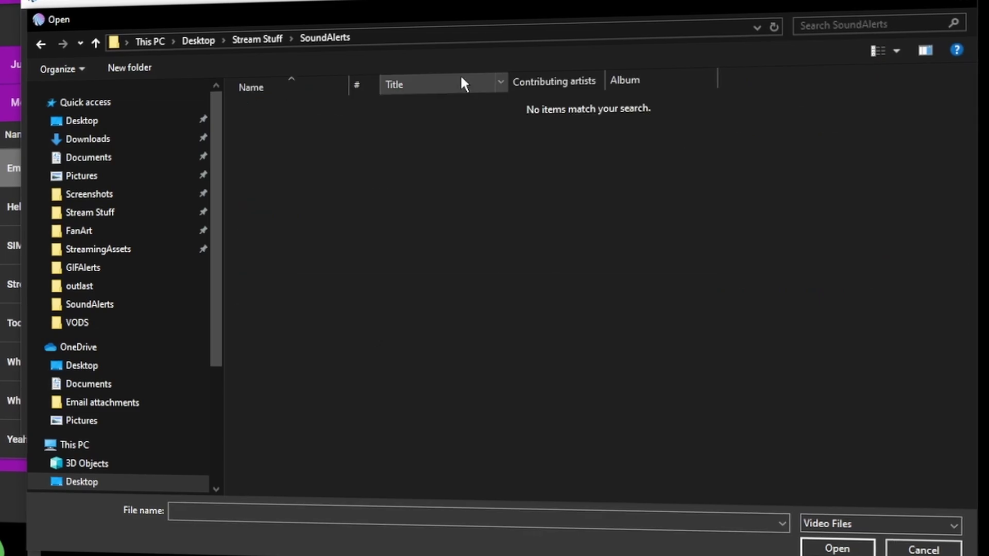
left_click(267, 39)
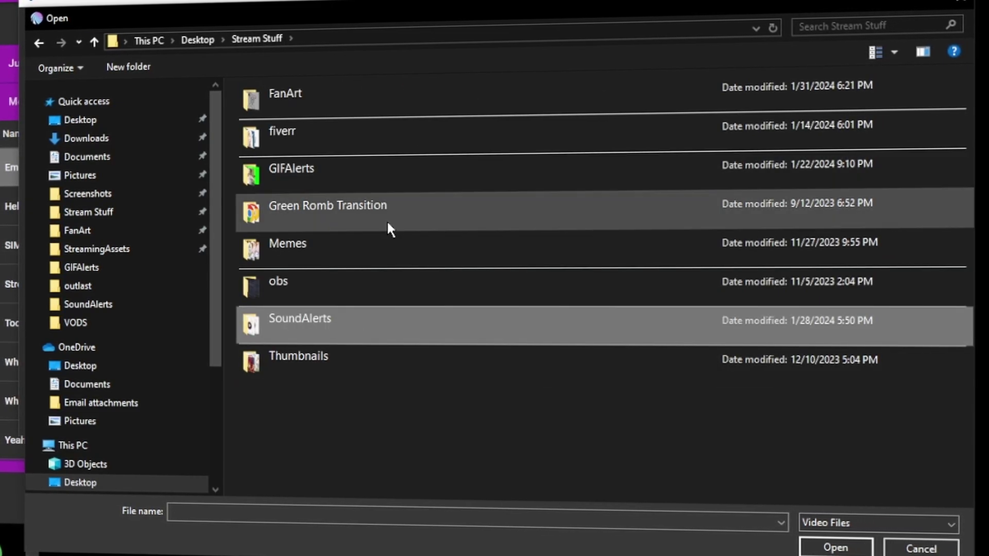
double_click(376, 172)
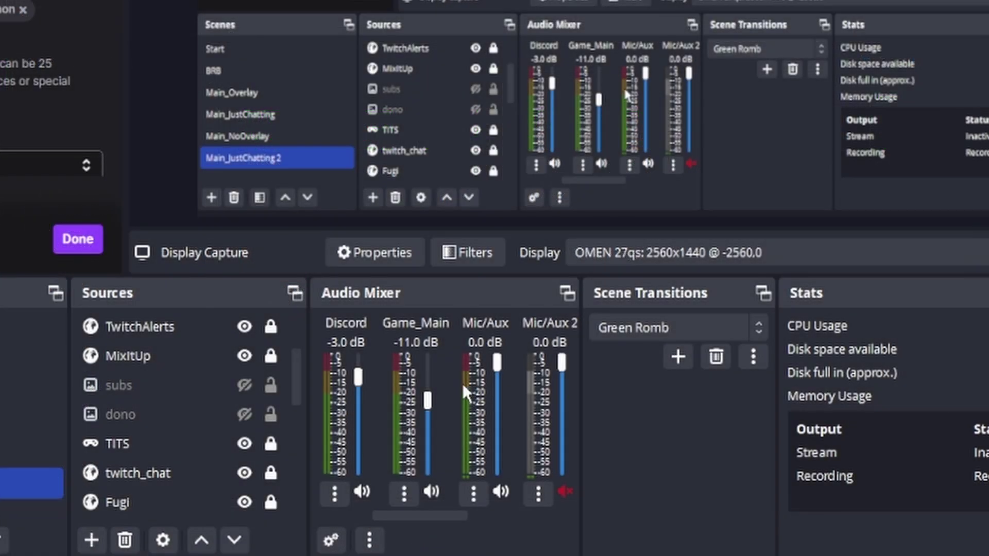
Step: Switch to OBS Studio and add a Chroma Key effect filter to the MixItUp source, keeping the default filter name
right_click(180, 364)
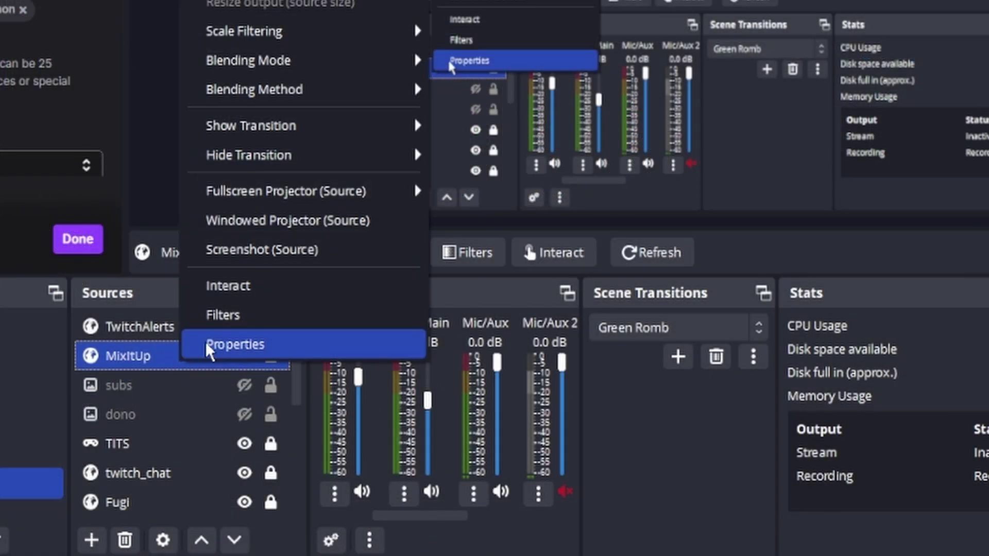
left_click(220, 322)
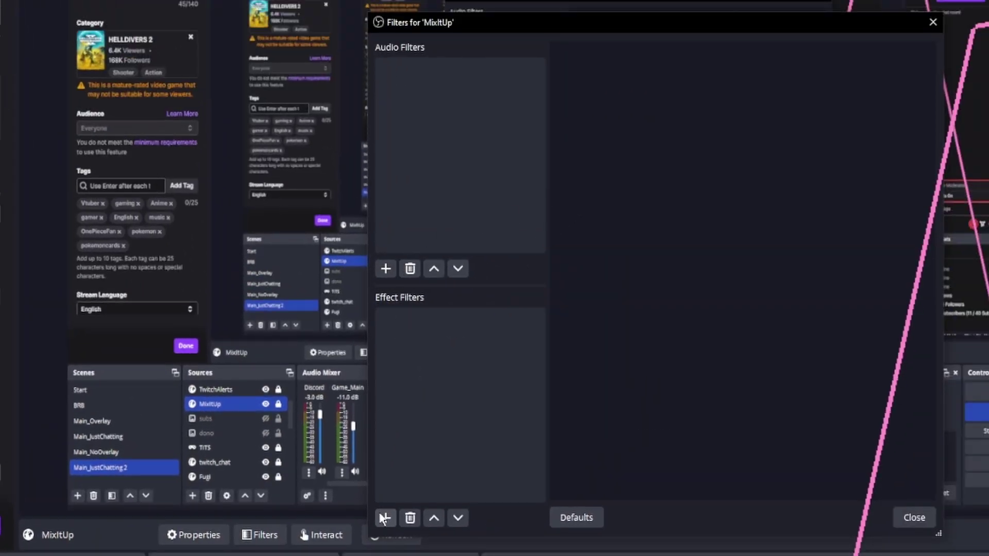
left_click(408, 546)
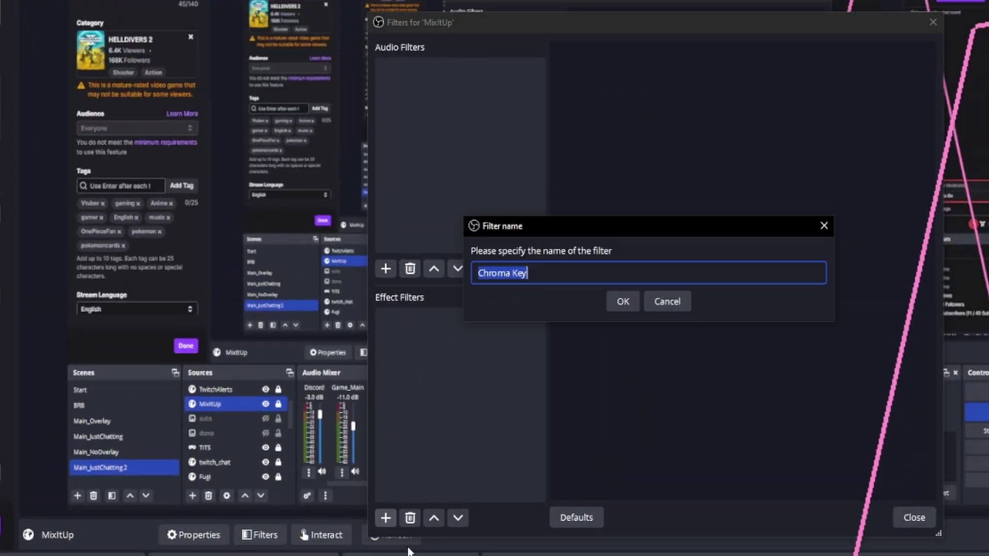
left_click(616, 301)
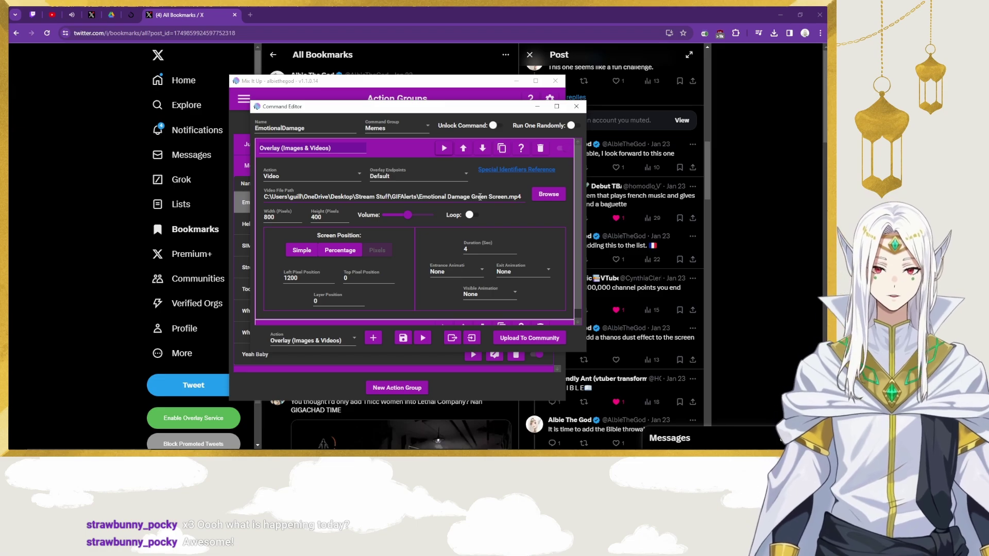
Step: Open YouTube in a new browser tab and search for "greenscreen memes"
left_click(250, 14)
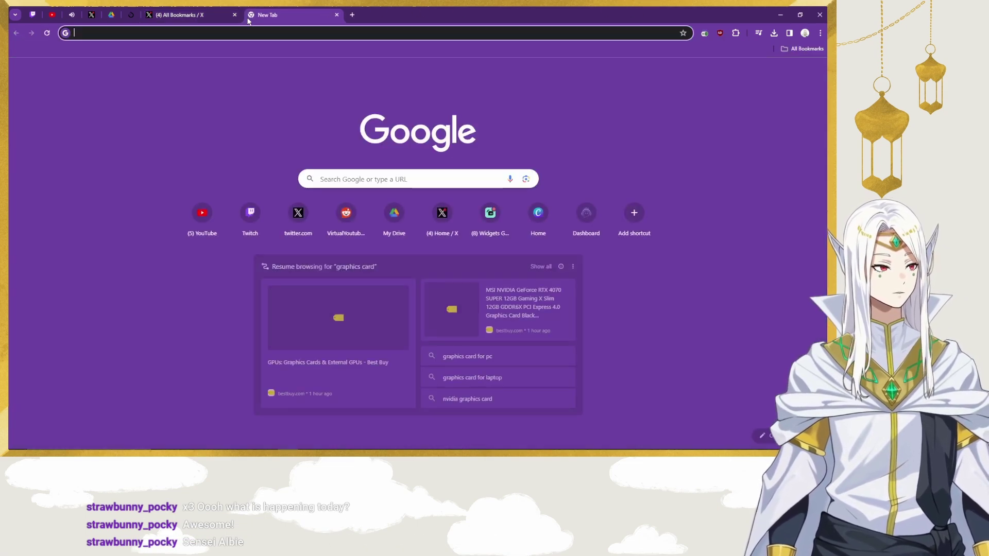
type("youtube")
key("Return")
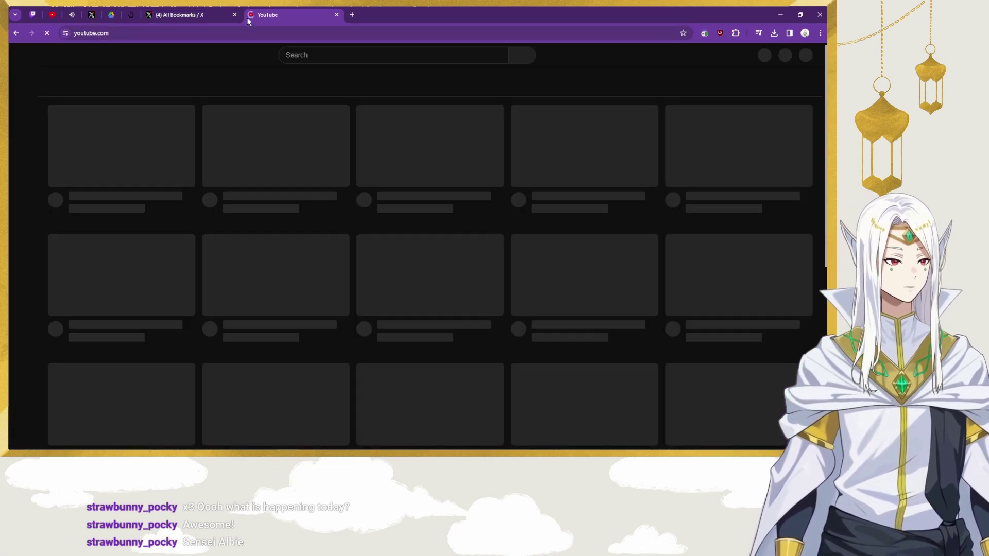
left_click(326, 54)
type("green")
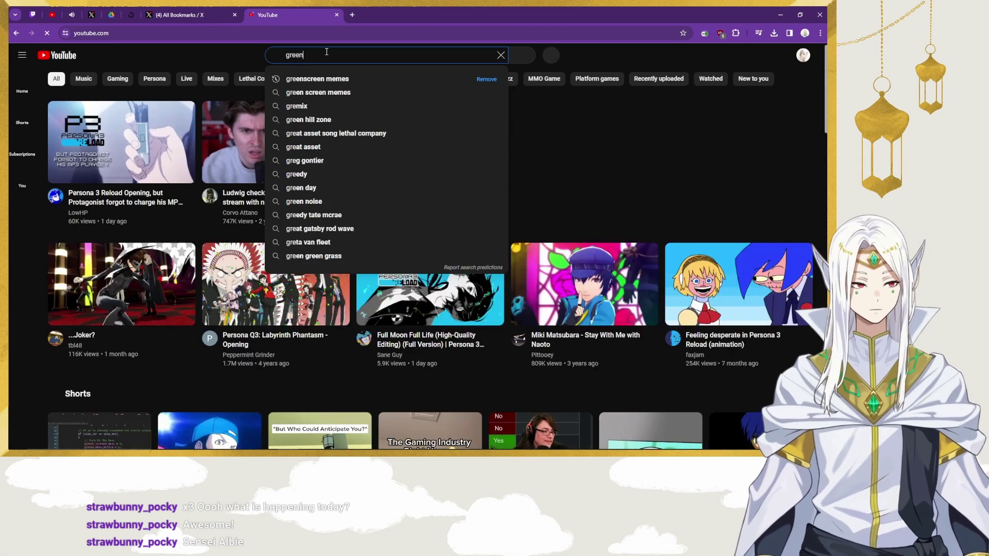
type("screen memes")
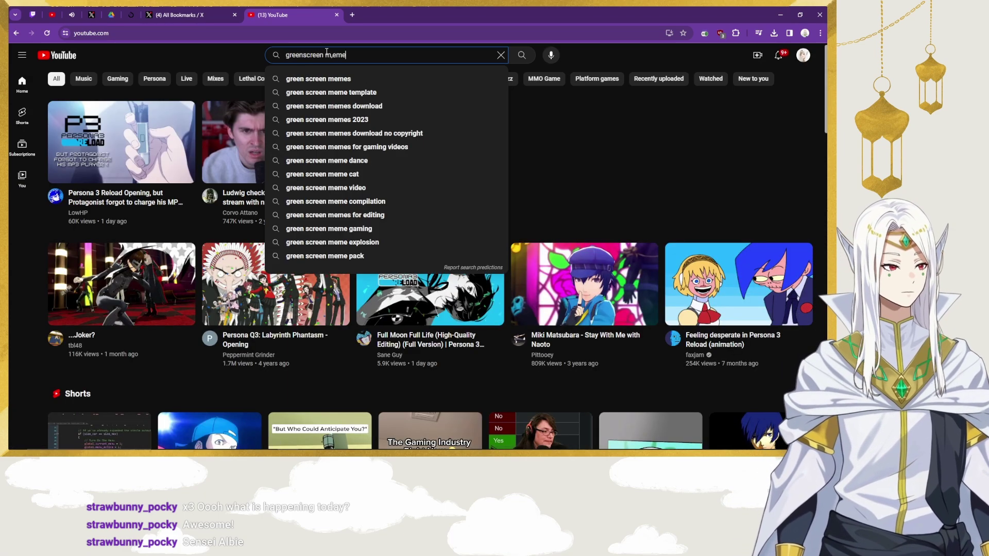
key("Return")
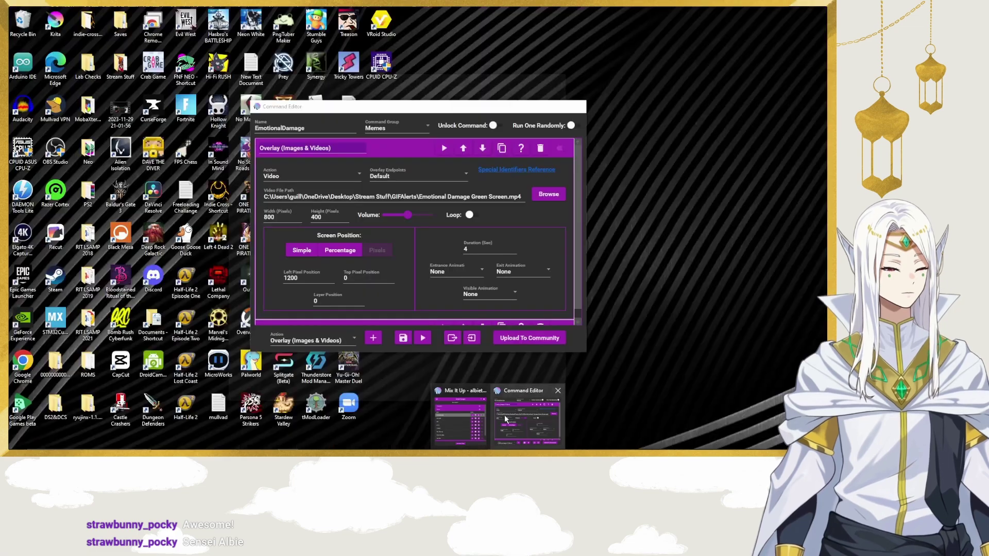
Step: Switch back to Mix It Up's Command Editor, set the video's left pixel position to 0, and test the overlay action
left_click(527, 419)
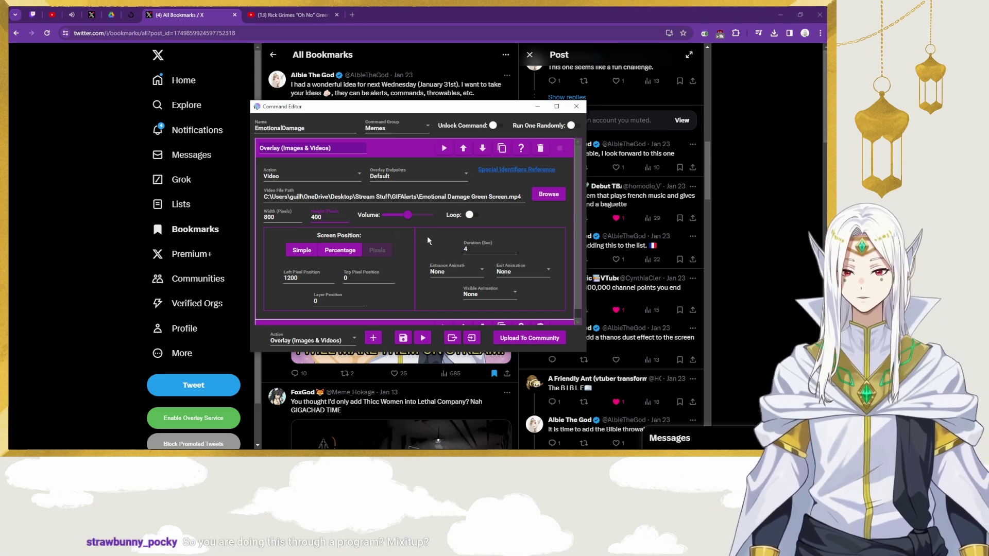
left_click_drag(360, 106, 253, 83)
double_click(184, 255)
type("0")
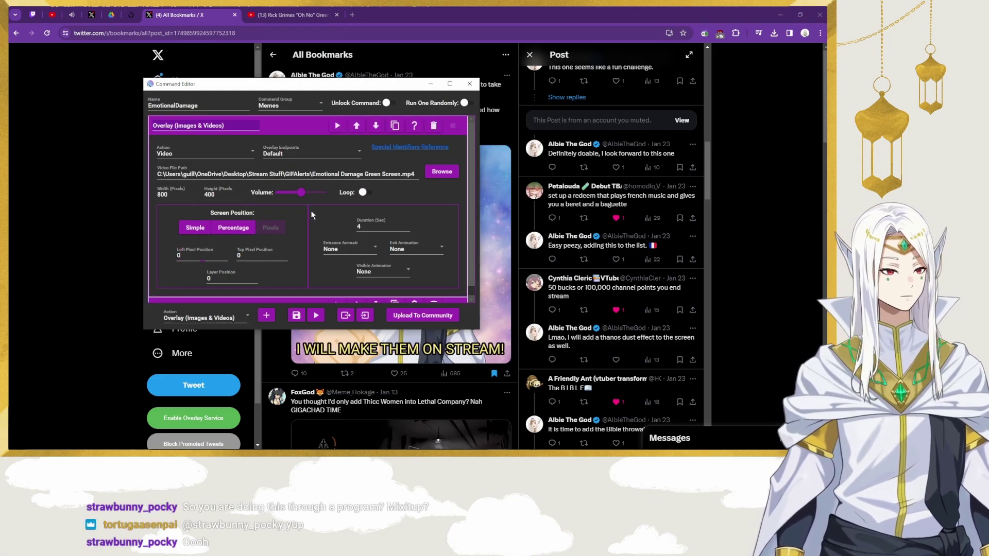
left_click(338, 126)
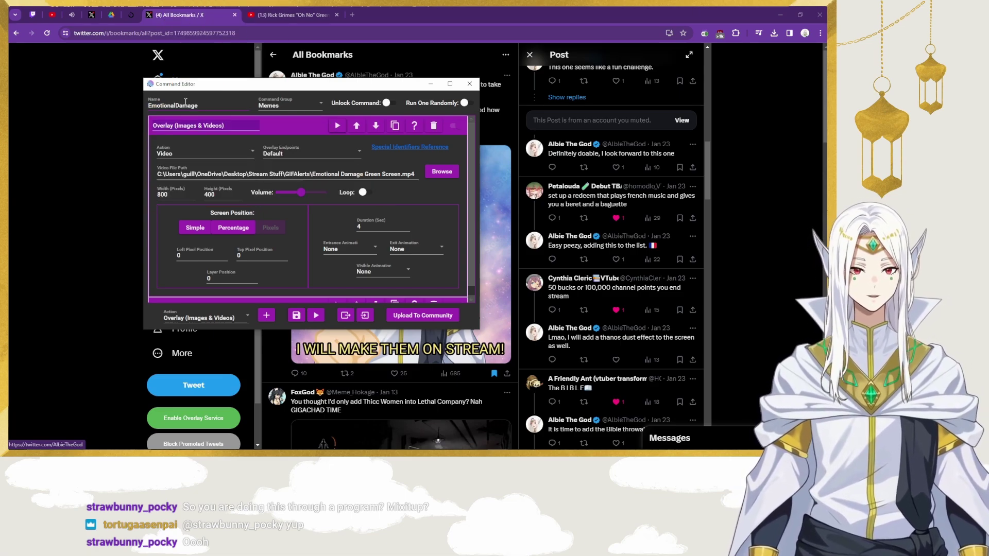
Step: Test the video with simple top-right screen positioning and look at the percentage positioning options
left_click(194, 227)
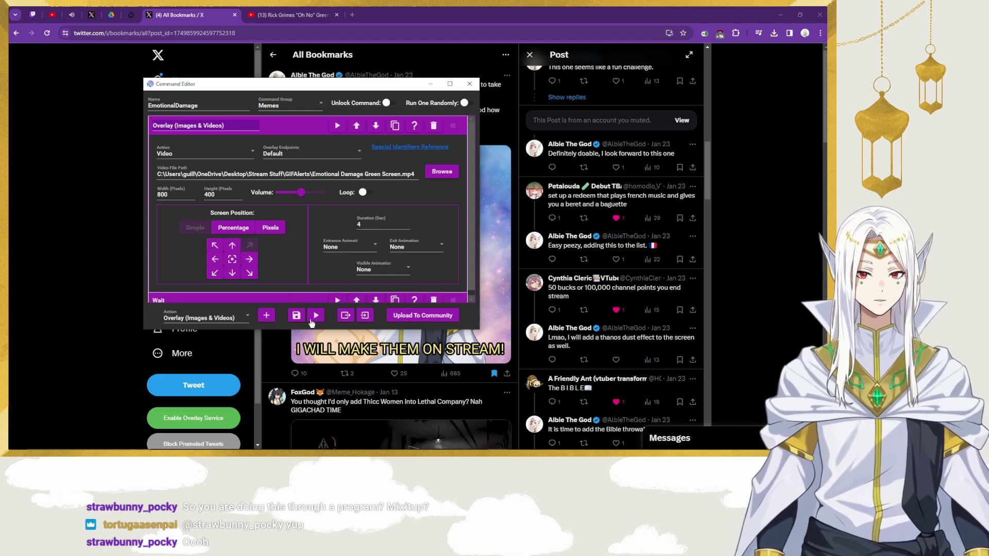
left_click(337, 129)
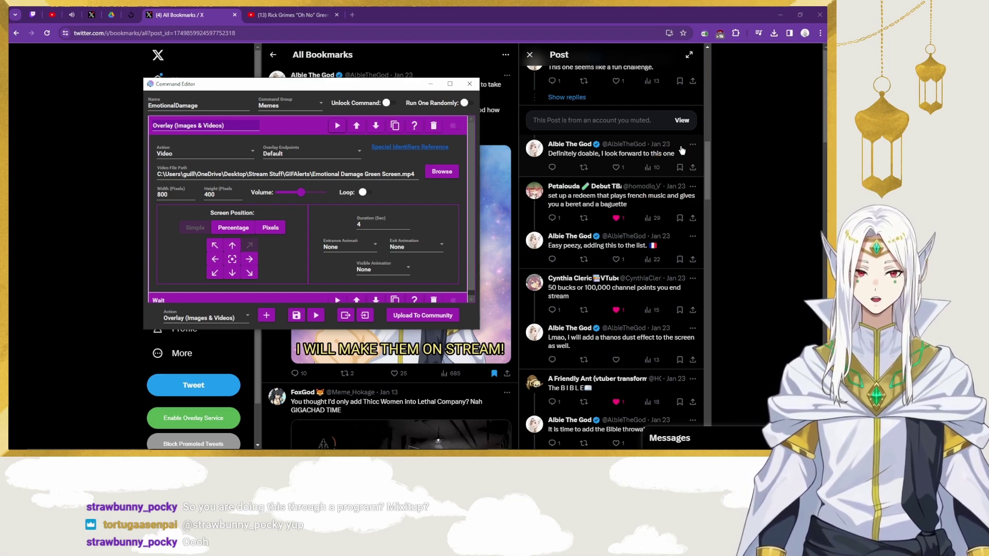
left_click(266, 230)
left_click(247, 232)
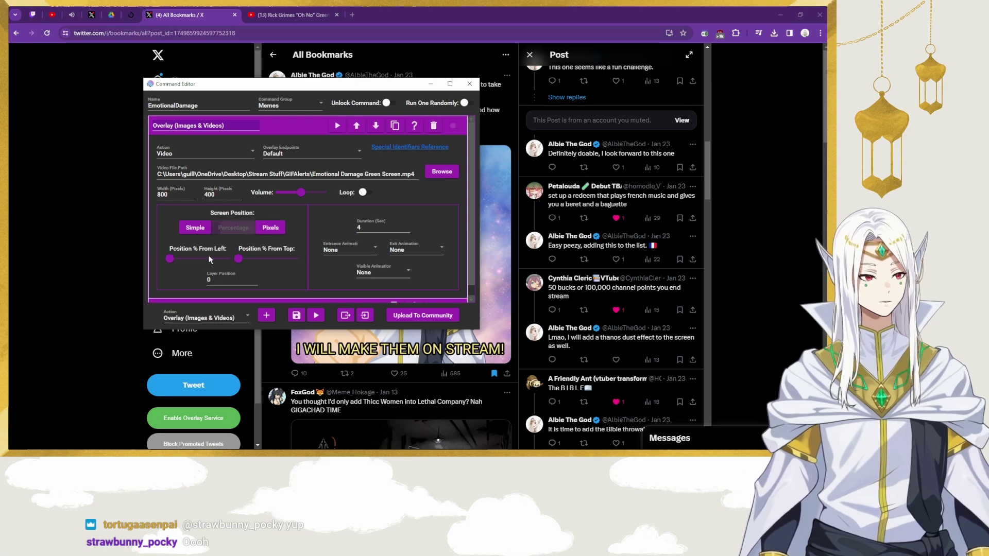
Step: Switch the video's screen position to pixels, set its left pixel position to 1000, and test the overlay action
left_click(272, 228)
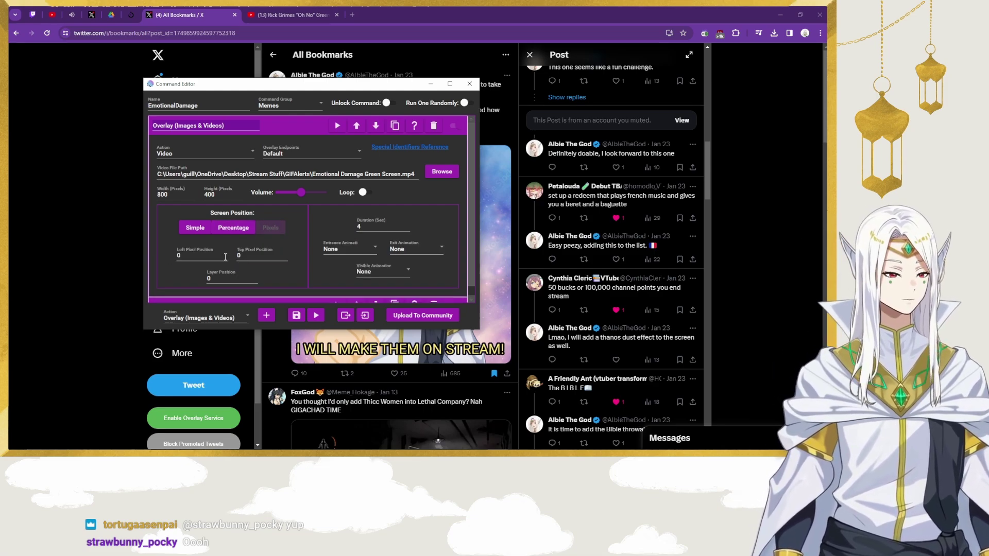
type("1200")
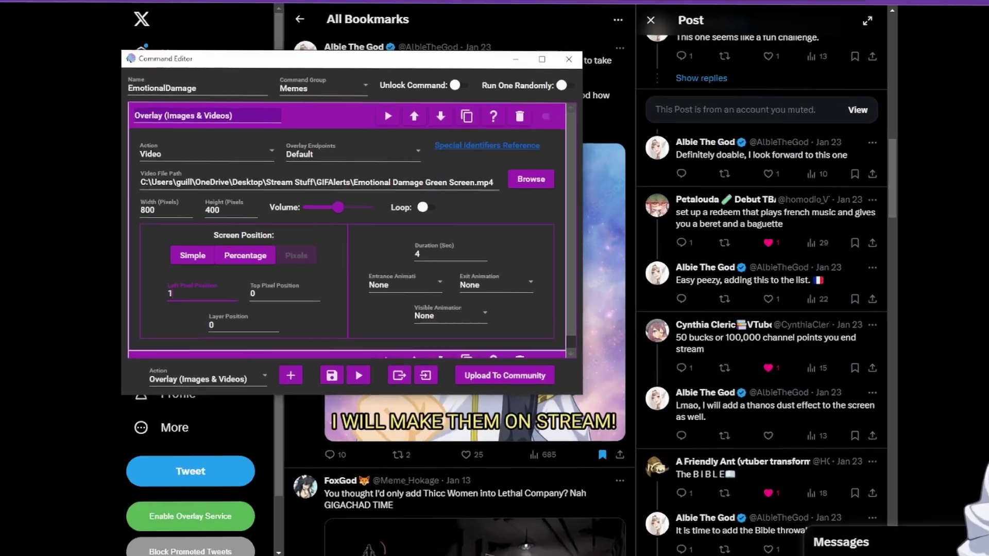
key("BackSpace")
key("BackSpace")
key("BackSpace")
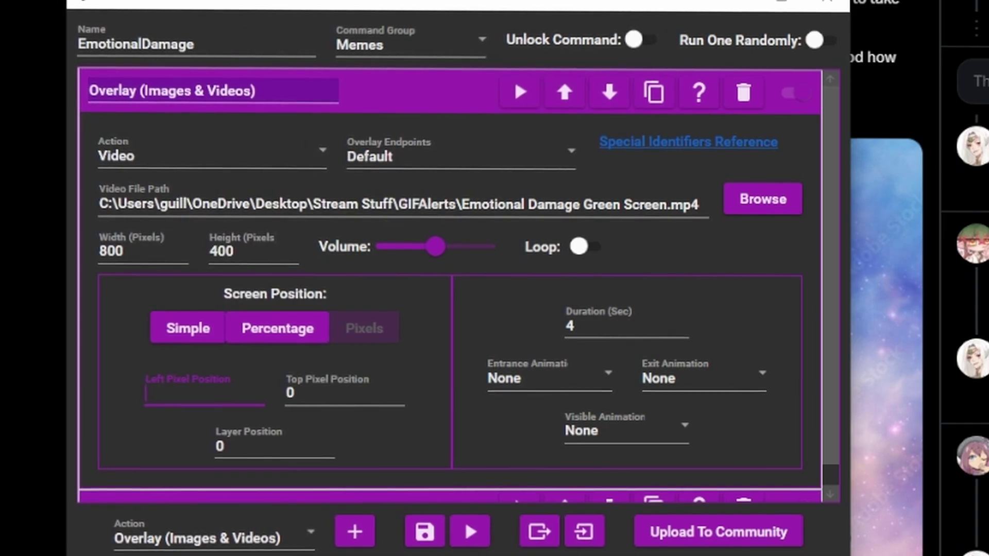
type("000")
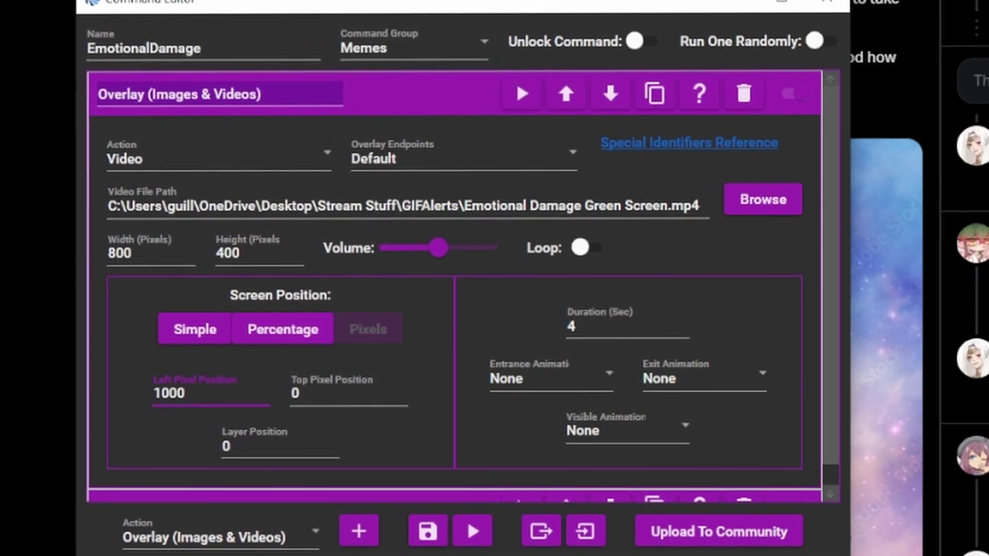
left_click(471, 531)
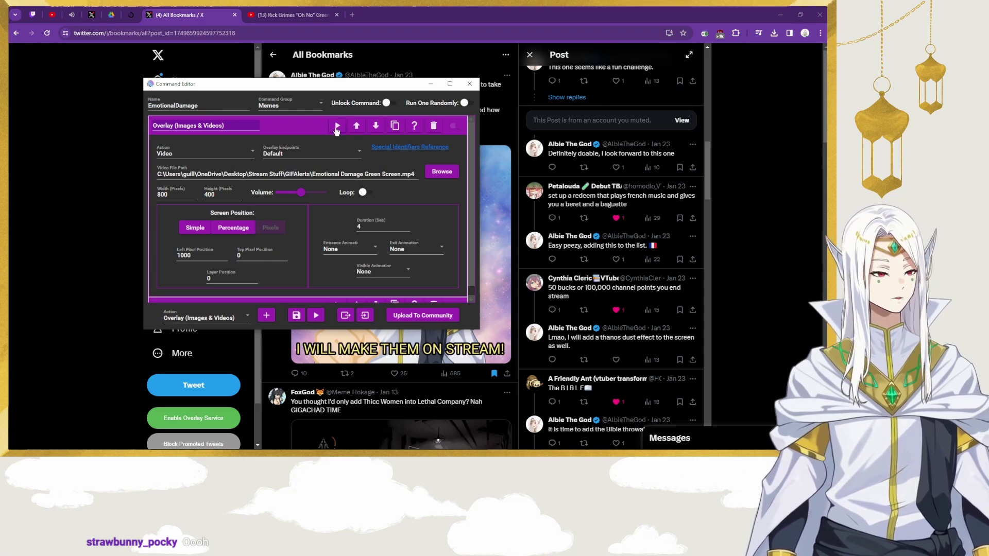
left_click(337, 127)
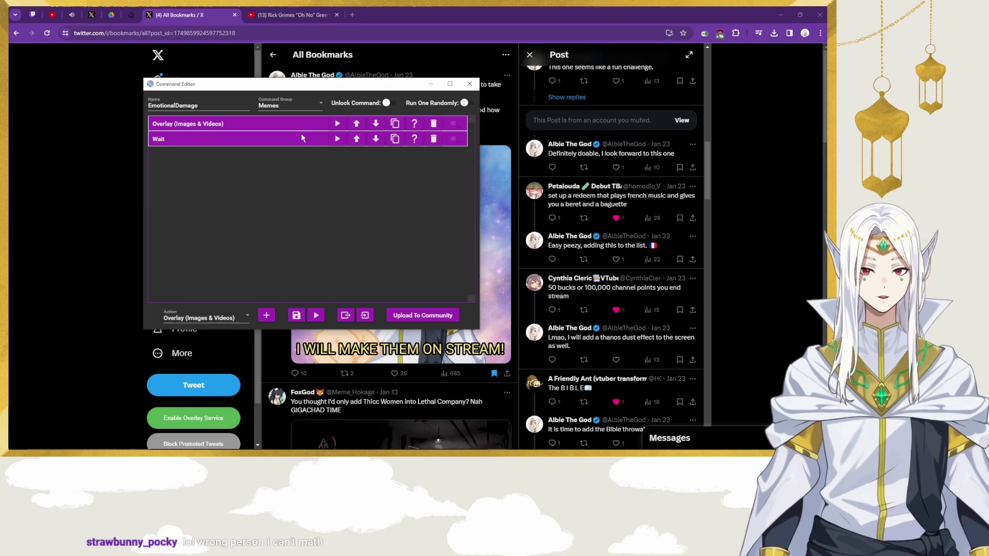
Step: Compare the Wait action's amount in seconds with the overlay video's duration in the EmotionalDamage command
left_click(302, 138)
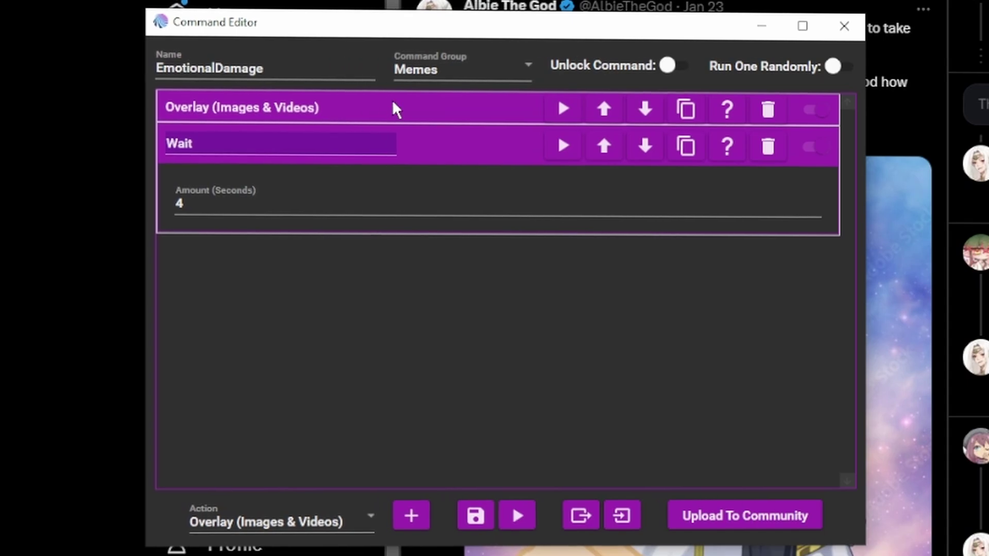
left_click(258, 123)
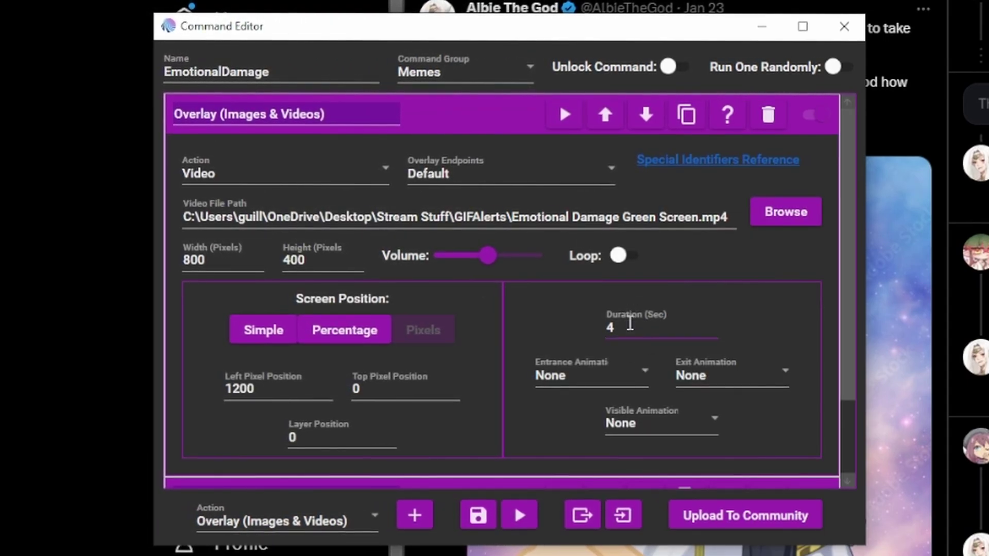
scroll(479, 206, "down", 3)
scroll(482, 421, "up", 3)
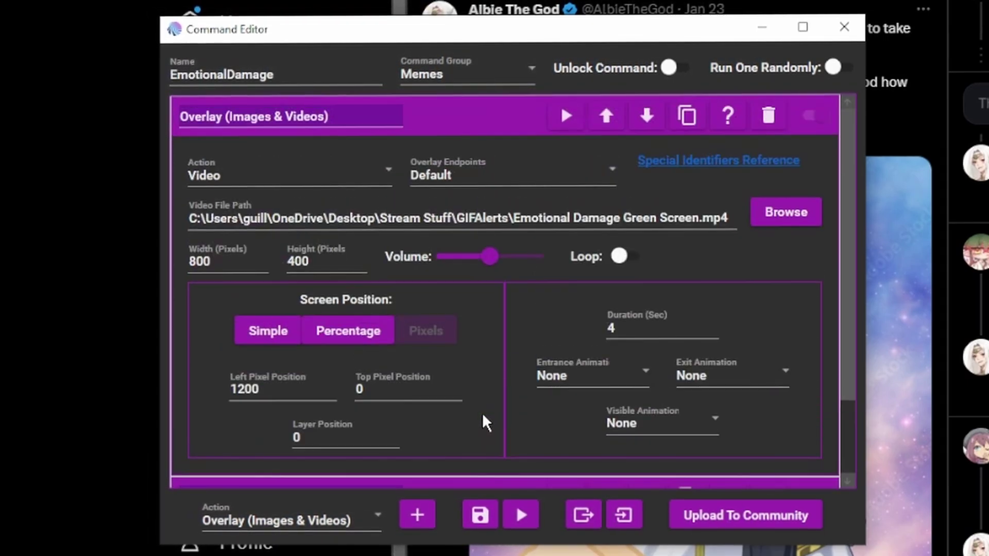
scroll(485, 420, "down", 3)
scroll(498, 396, "up", 3)
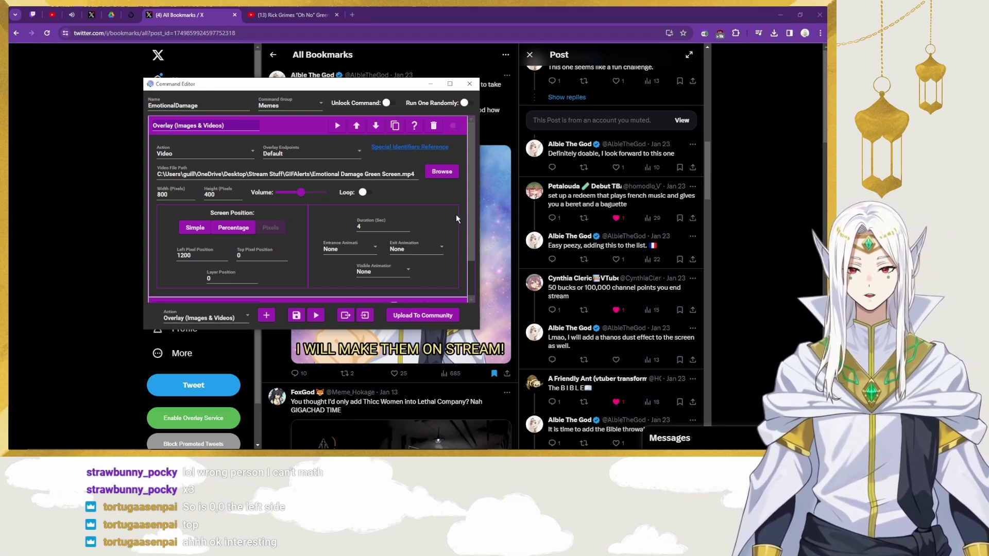
scroll(387, 222, "down", 1)
scroll(299, 237, "up", 1)
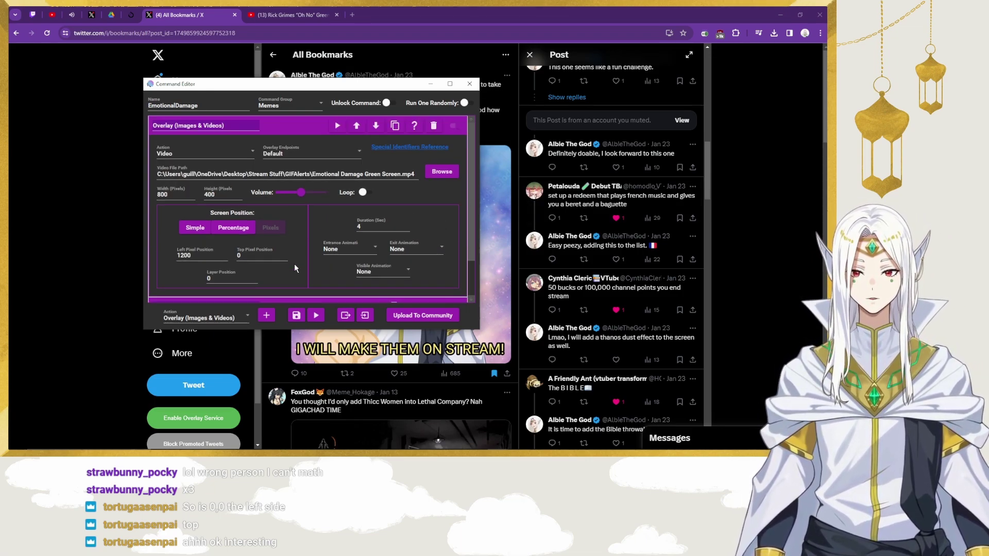
scroll(309, 217, "down", 1)
scroll(368, 171, "up", 1)
scroll(371, 170, "down", 1)
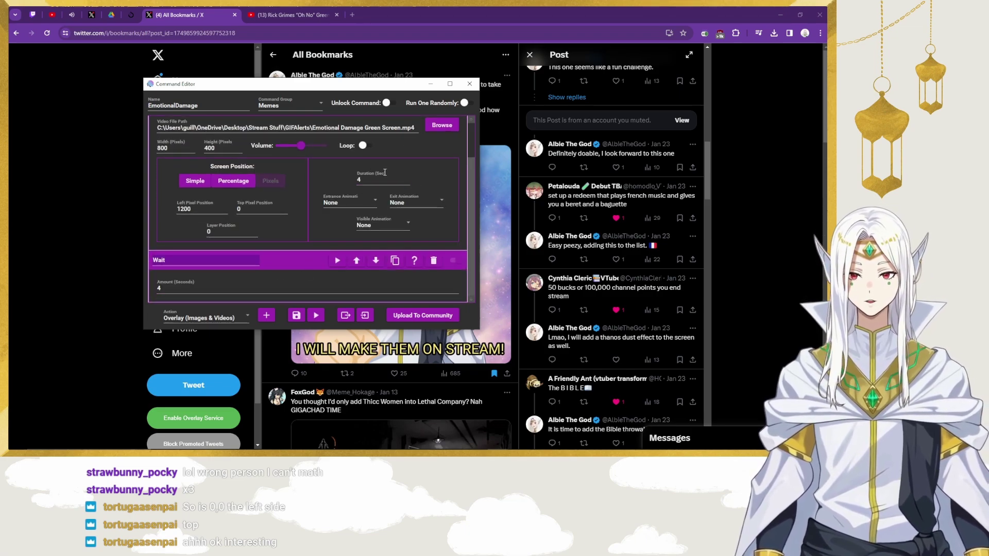
scroll(424, 161, "up", 1)
left_click(346, 126)
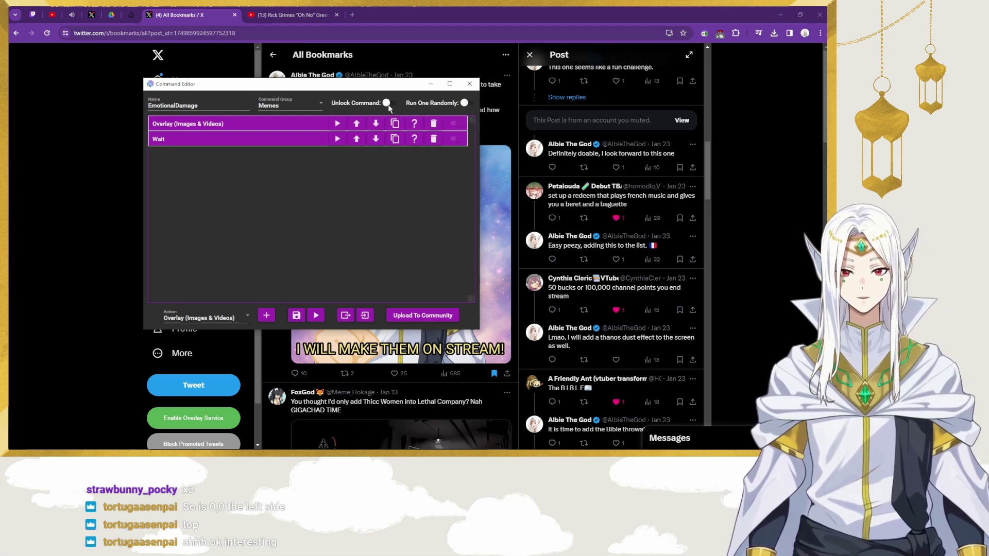
mouse_move(387, 112)
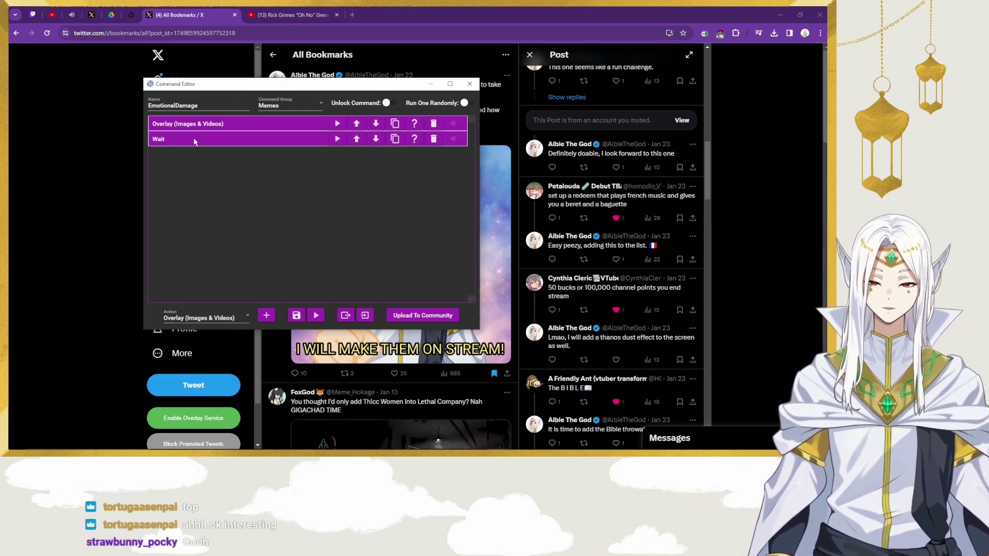
left_click(196, 124)
left_click(283, 128)
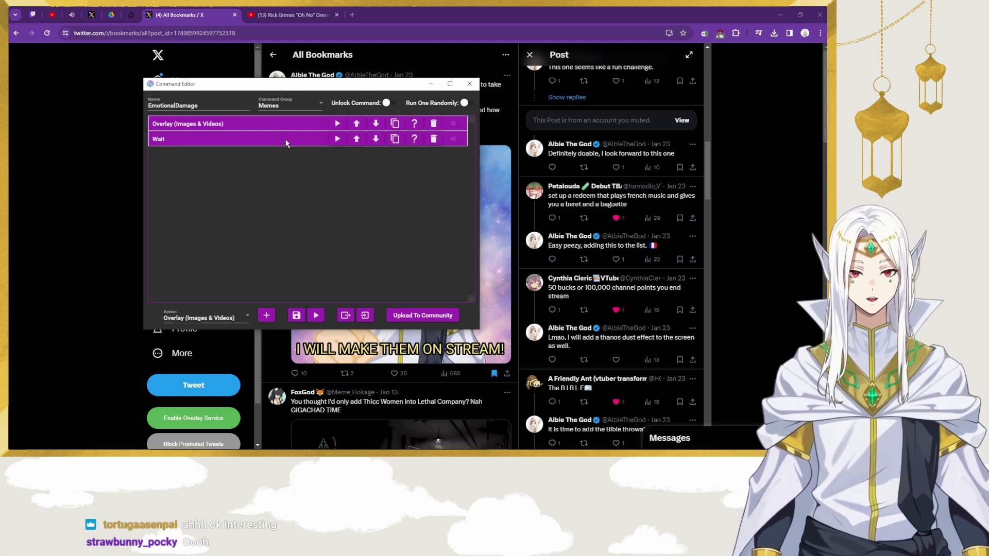
Step: Close the EmotionalDamage command and open Gangsta Jumpscare from the Jumpscares group for editing
key("alt+F4")
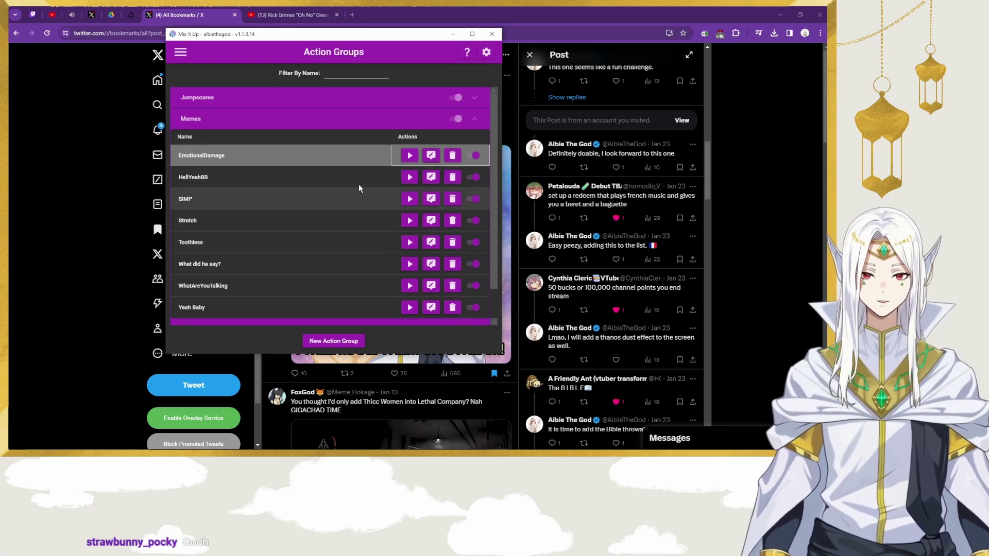
left_click(459, 103)
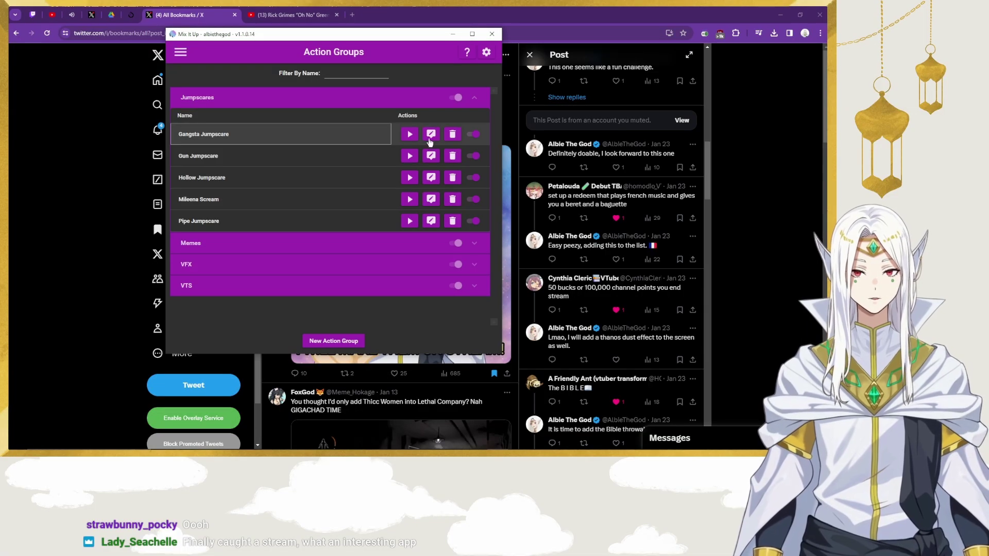
left_click(431, 136)
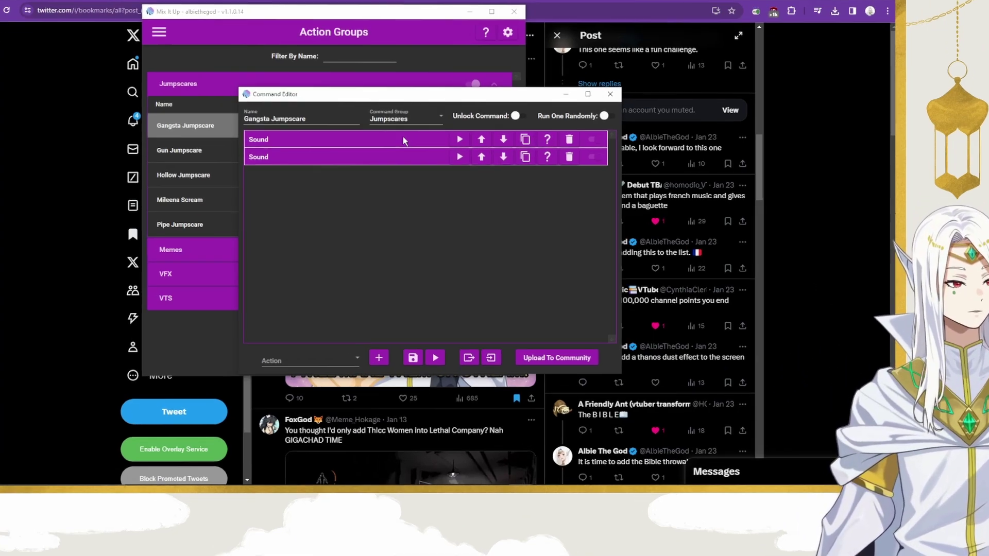
Step: Examine both Sound actions' settings and the available audio output devices, keeping Default Output for the first sound
left_click(399, 146)
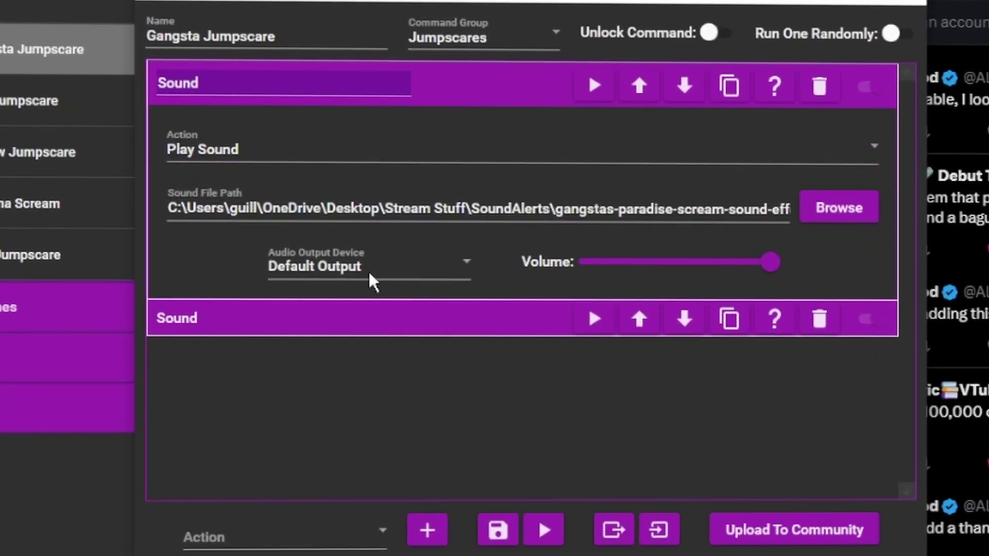
left_click(384, 320)
scroll(349, 192, "down", 1)
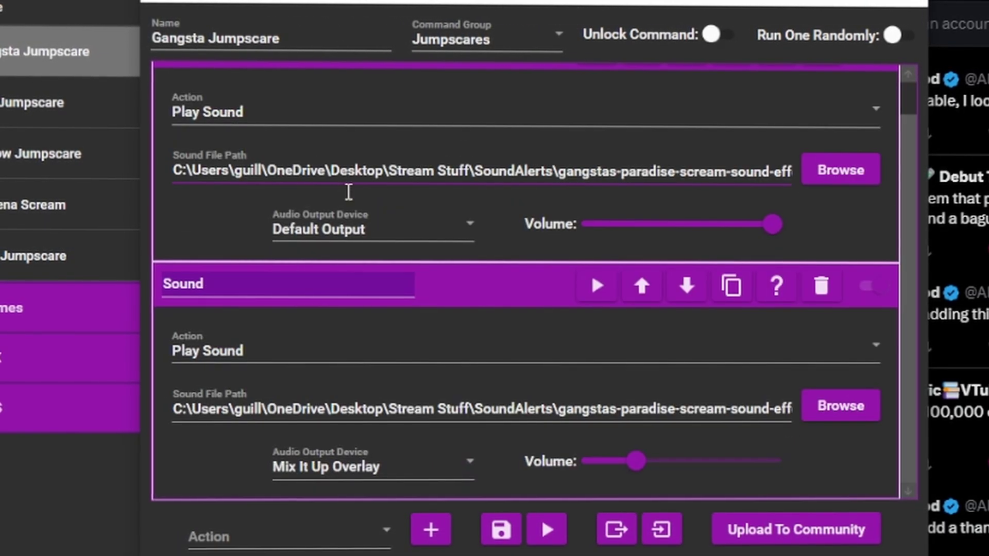
scroll(309, 361, "up", 1)
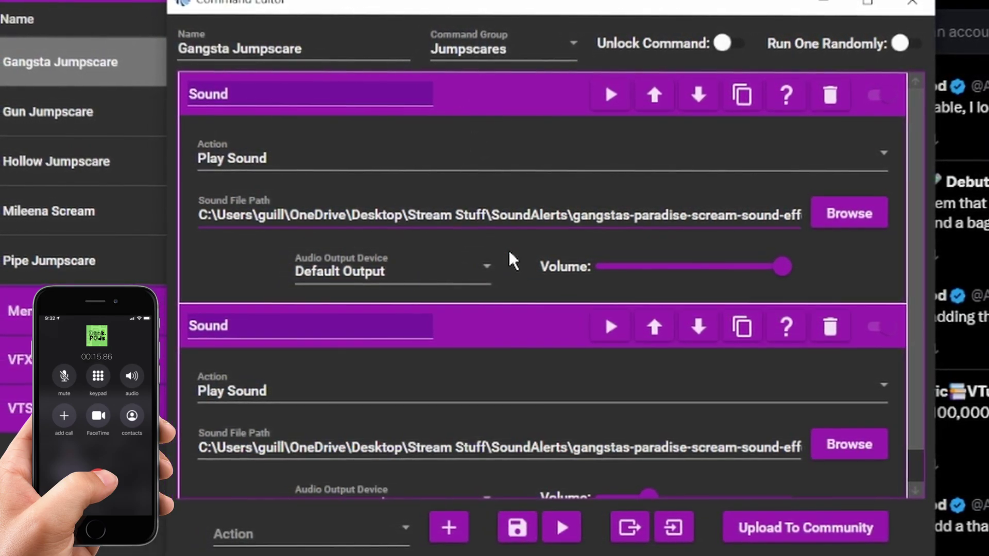
left_click(441, 273)
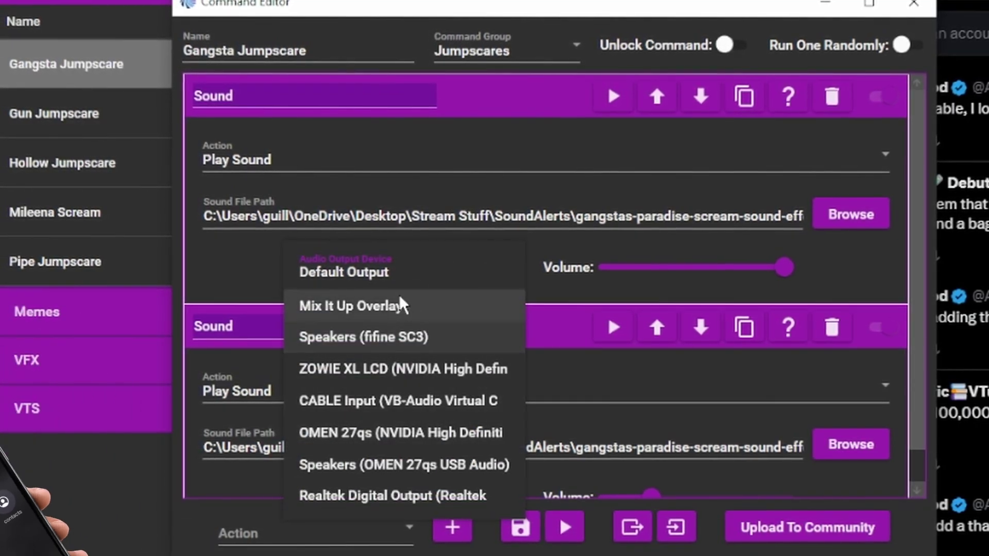
left_click(344, 272)
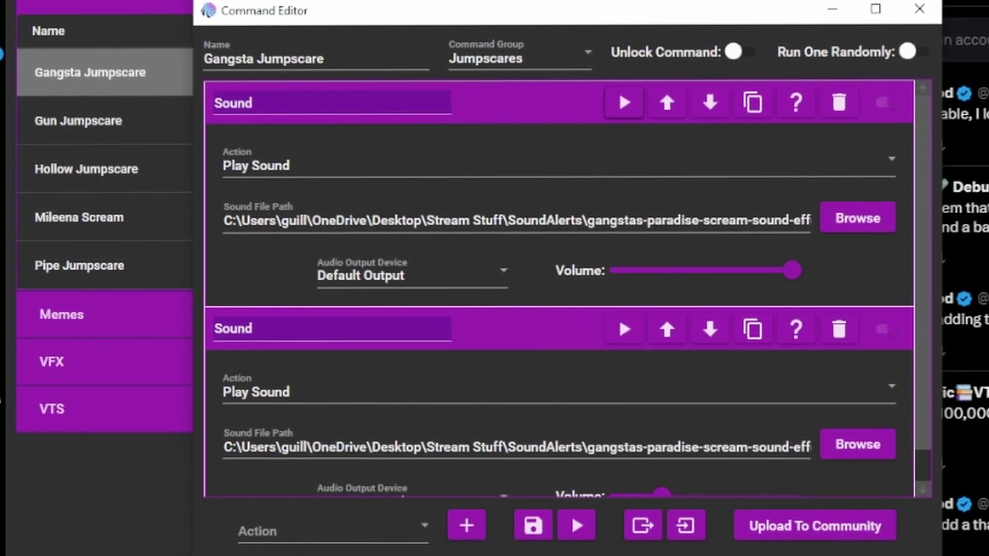
scroll(512, 326, "down", 1)
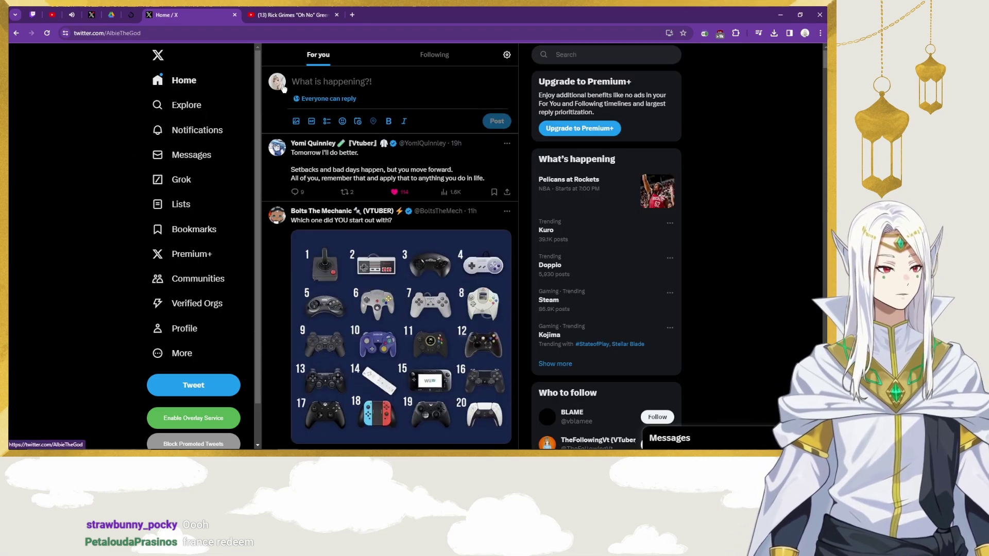
Step: Find the Jan 29 stream highlight clip about perfectly timed redeems on the streamer's X profile and watch it full screen
left_click(279, 86)
scroll(438, 345, "down", 7)
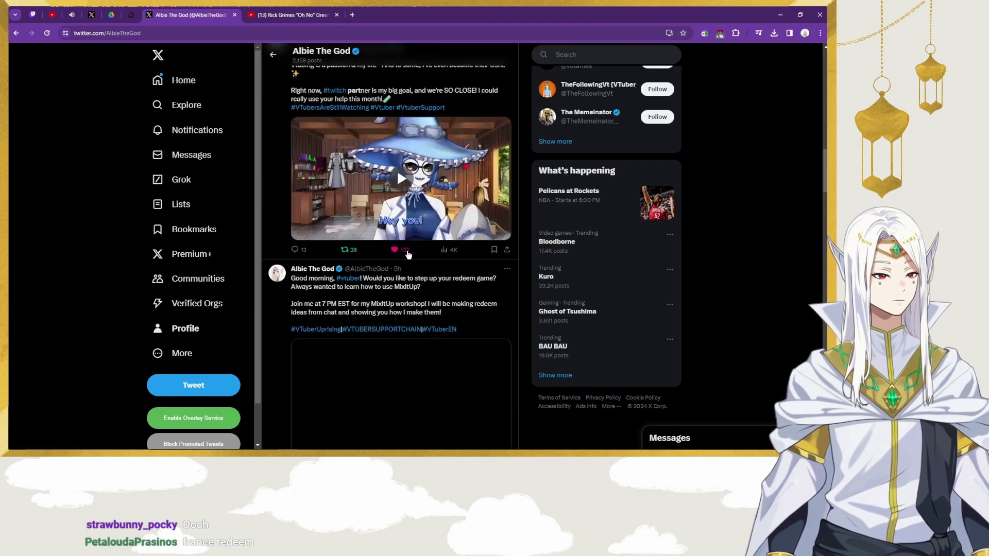
scroll(407, 255, "down", 10)
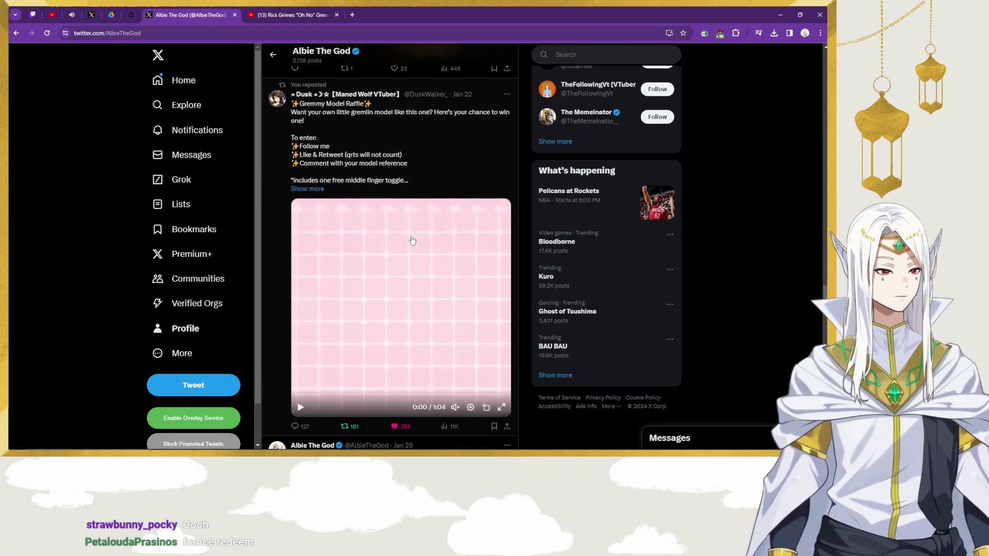
scroll(412, 241, "down", 7)
scroll(442, 273, "up", 1)
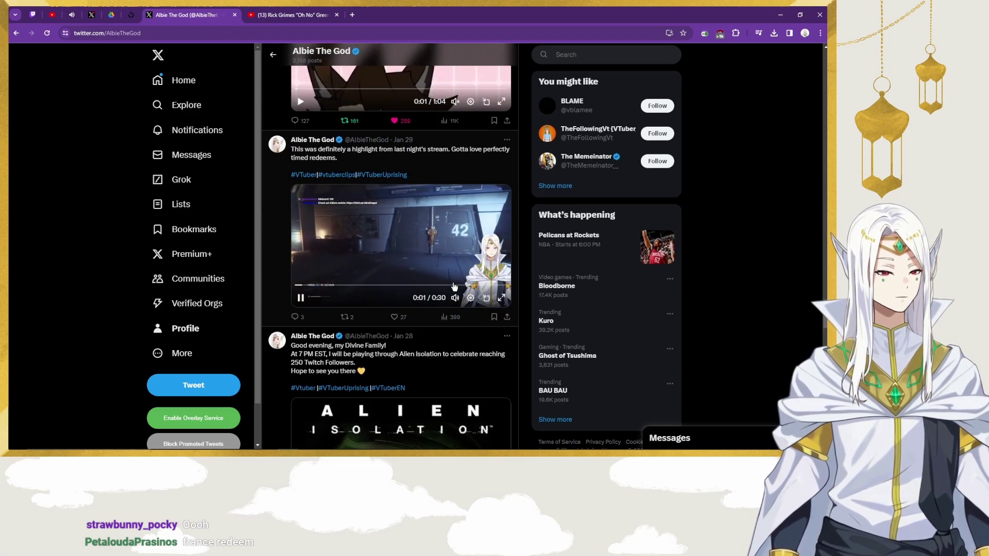
left_click(501, 297)
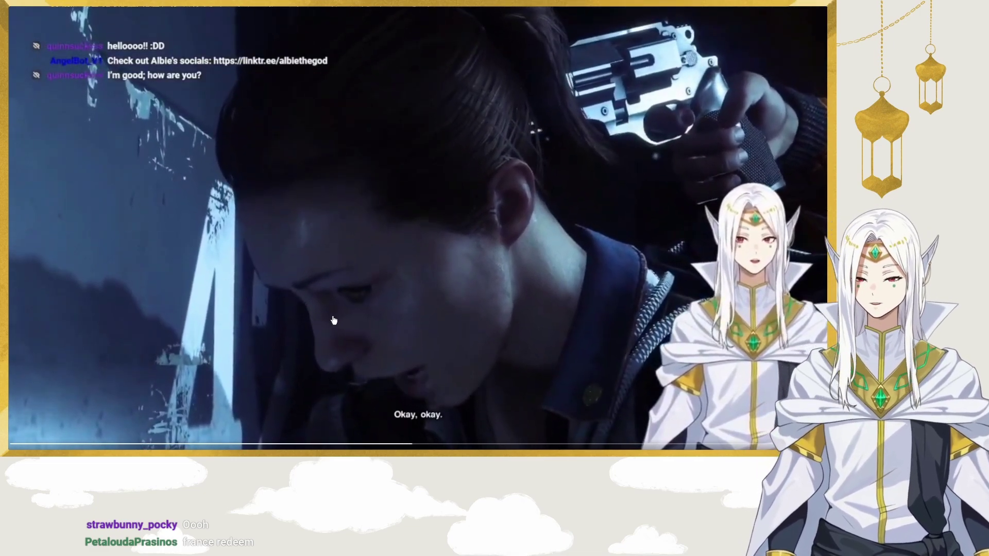
key("Escape")
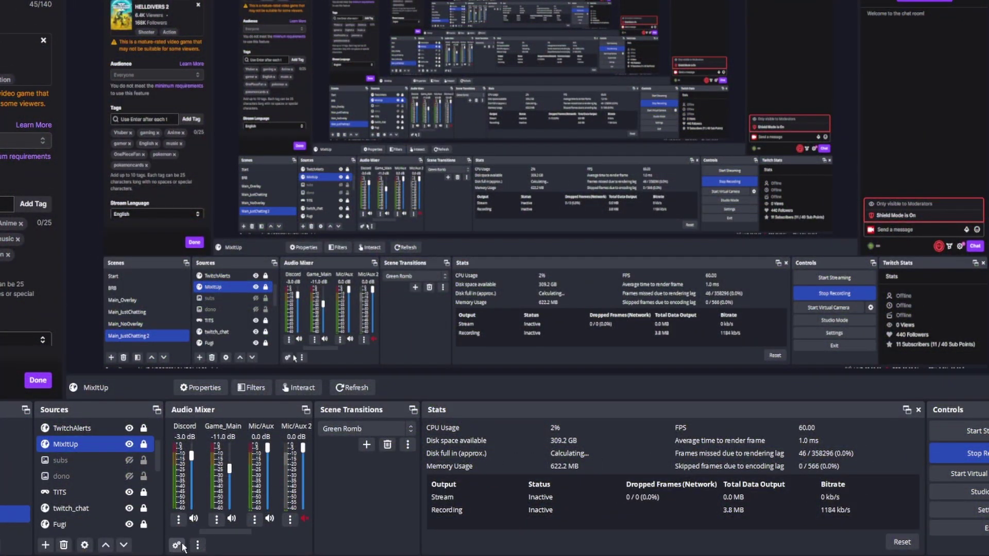
Step: Review the MixItUp source's audio monitoring and track assignments in OBS Studio's Advanced Audio Properties
left_click(175, 546)
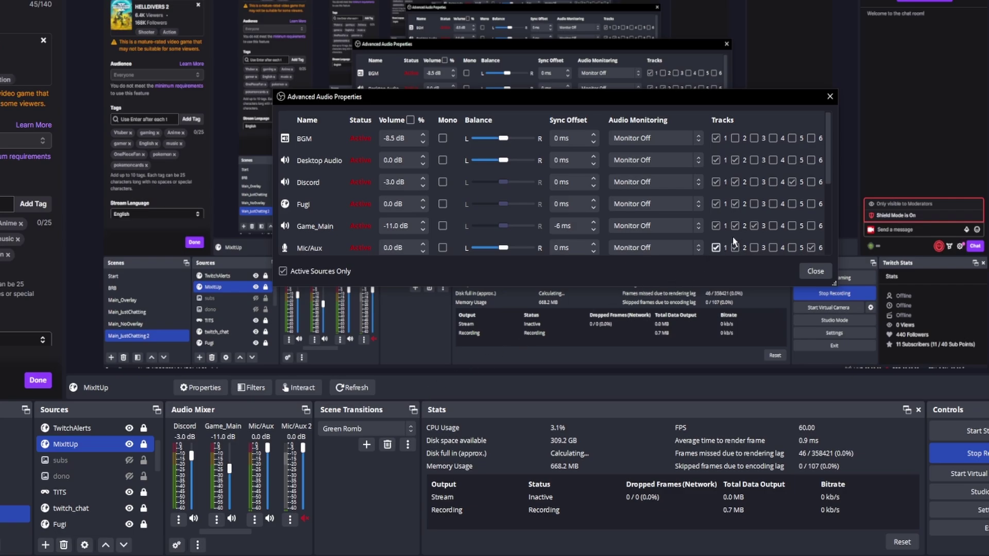
left_click_drag(826, 170, 831, 196)
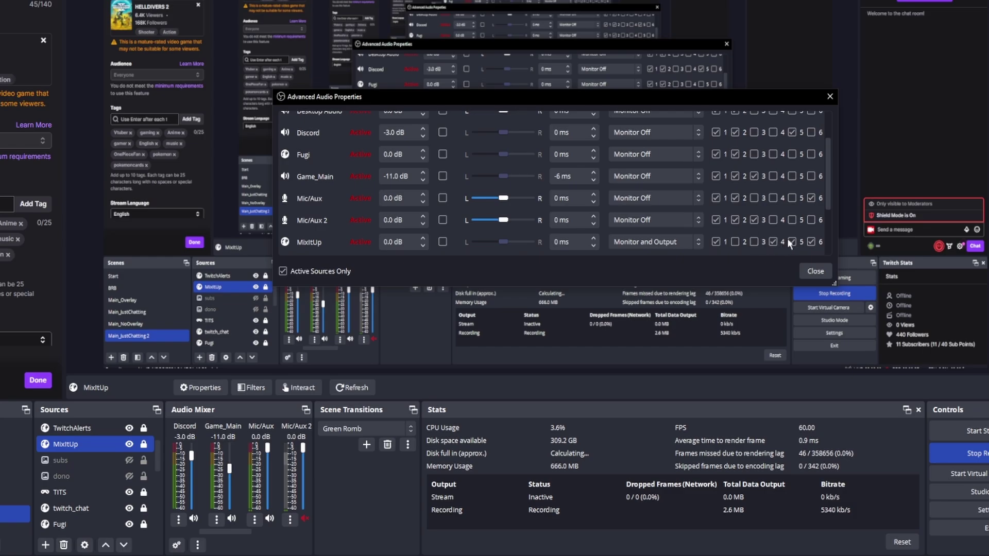
left_click(818, 270)
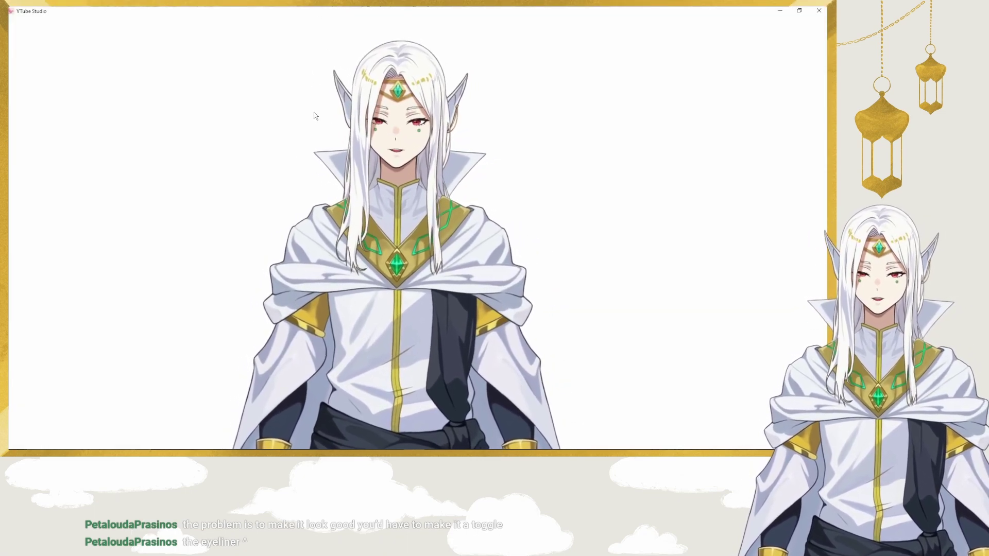
Step: Open the albethegod2 model's customization for multiply and screen colors per ArtMesh
double_click(248, 143)
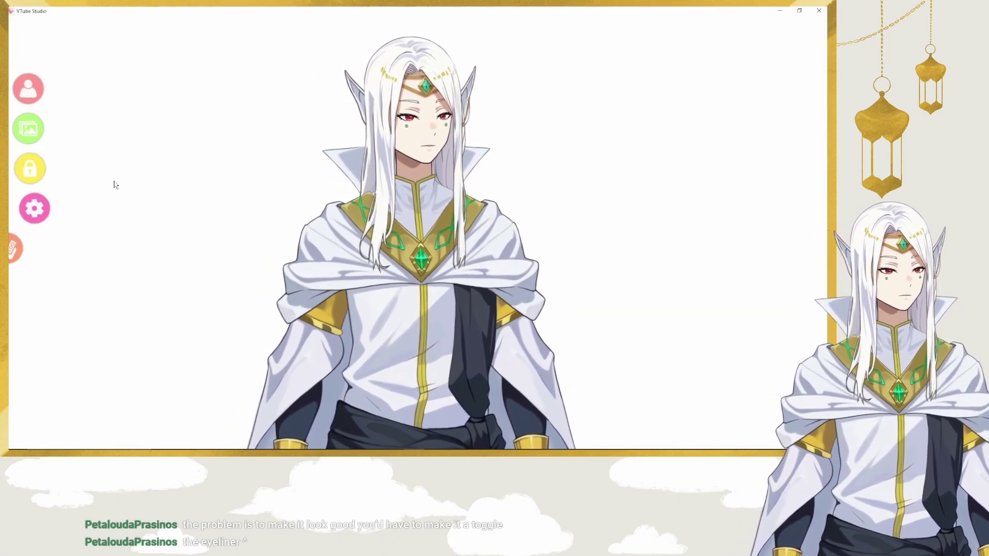
left_click(28, 208)
left_click(77, 31)
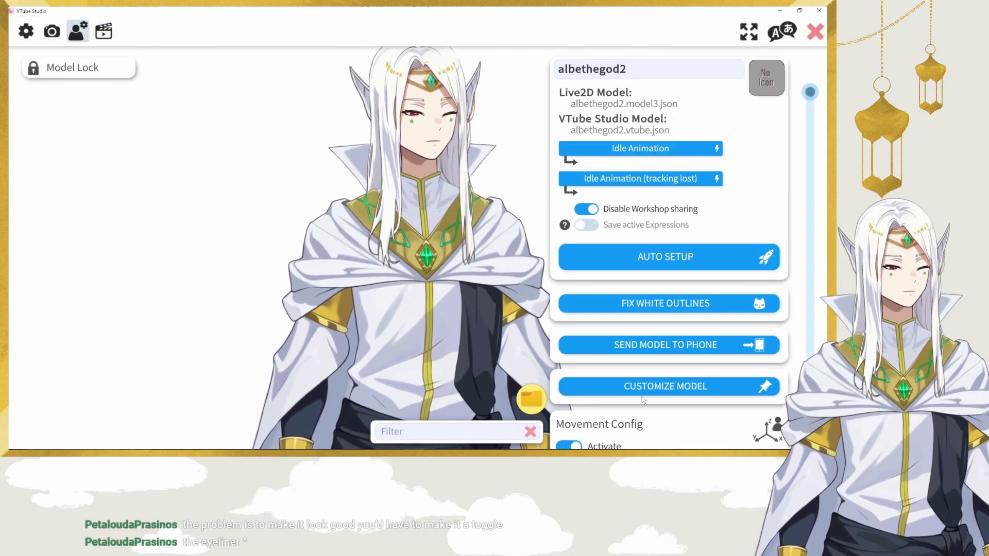
left_click(642, 387)
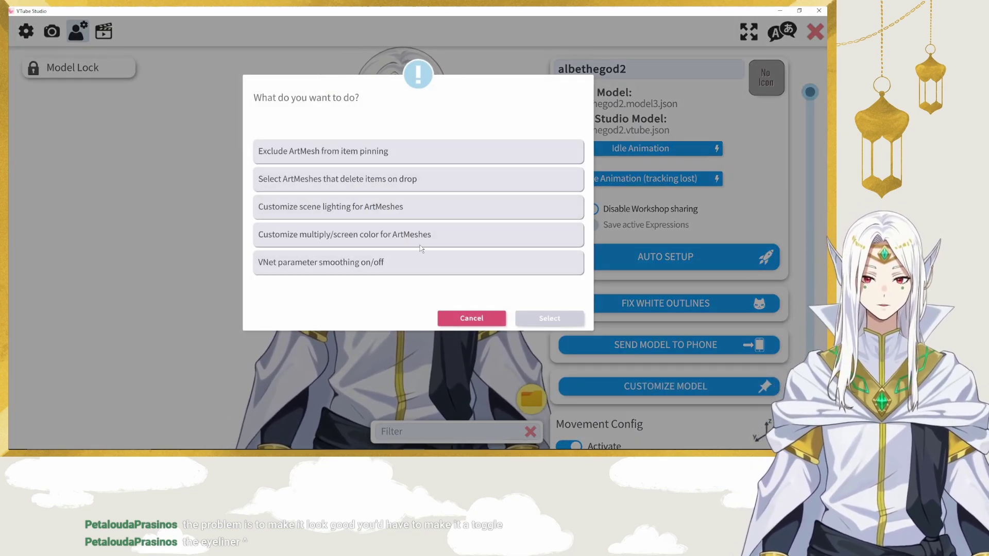
left_click(426, 242)
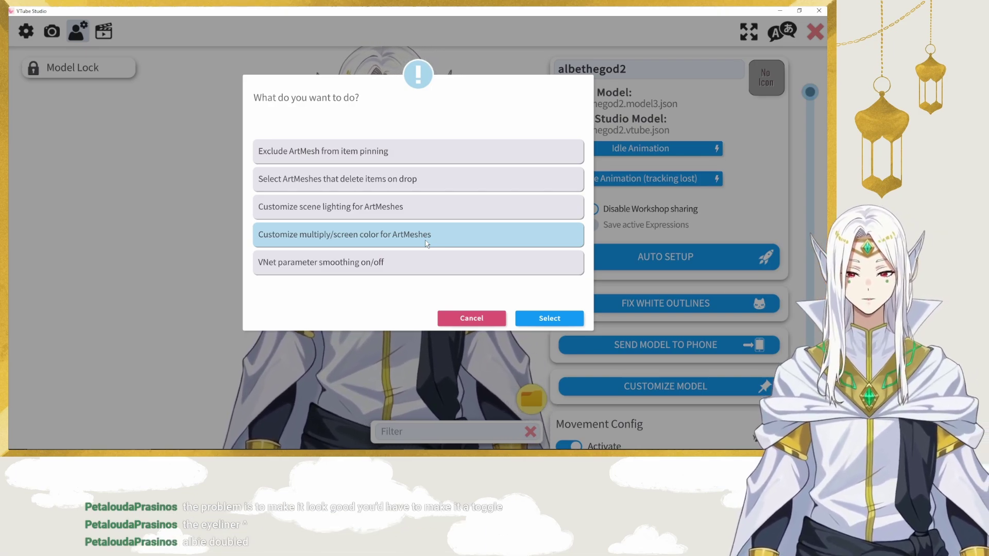
left_click(559, 319)
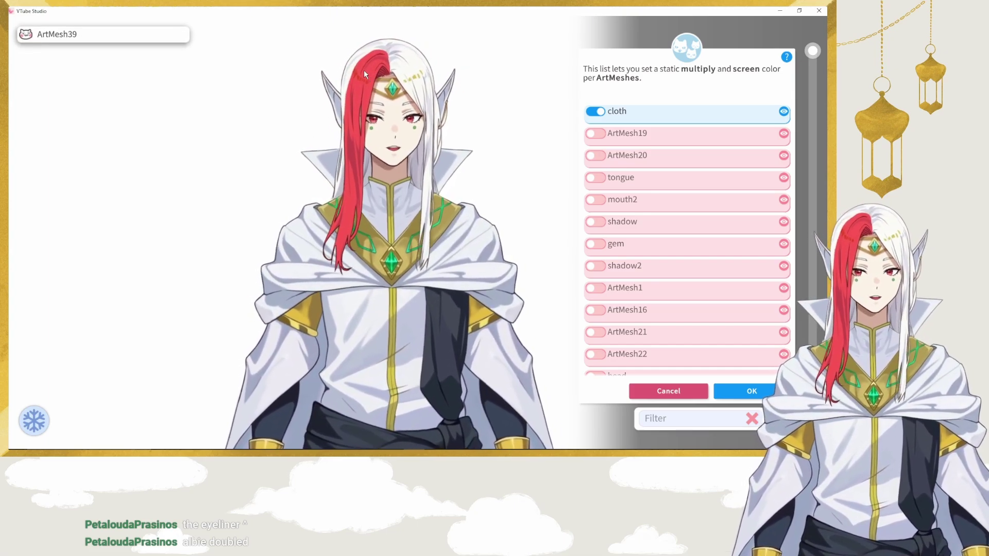
Step: Enable color customization for front hair ArtMesh39, setting multiply to dark grey #2F2F2F and keeping screen at #000000
left_click(369, 73)
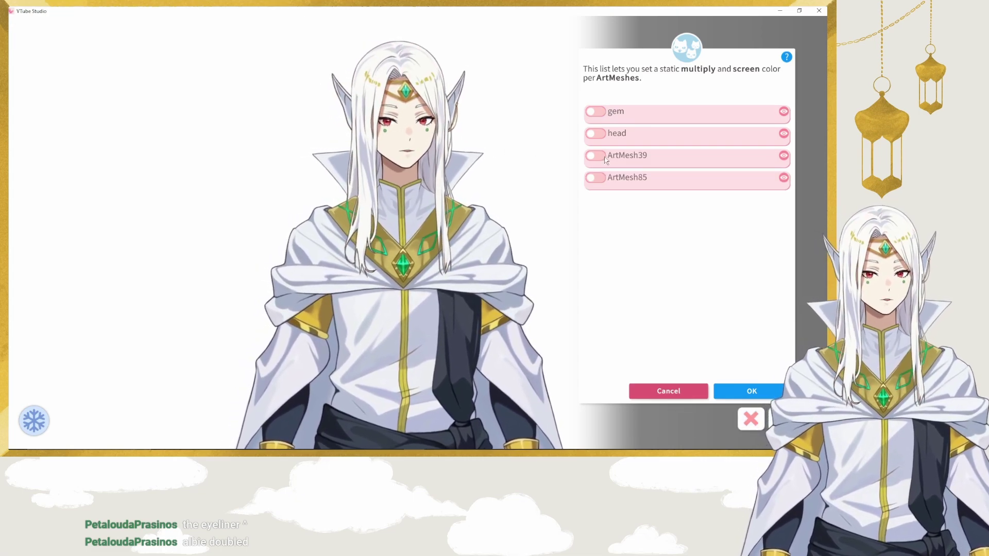
left_click(597, 155)
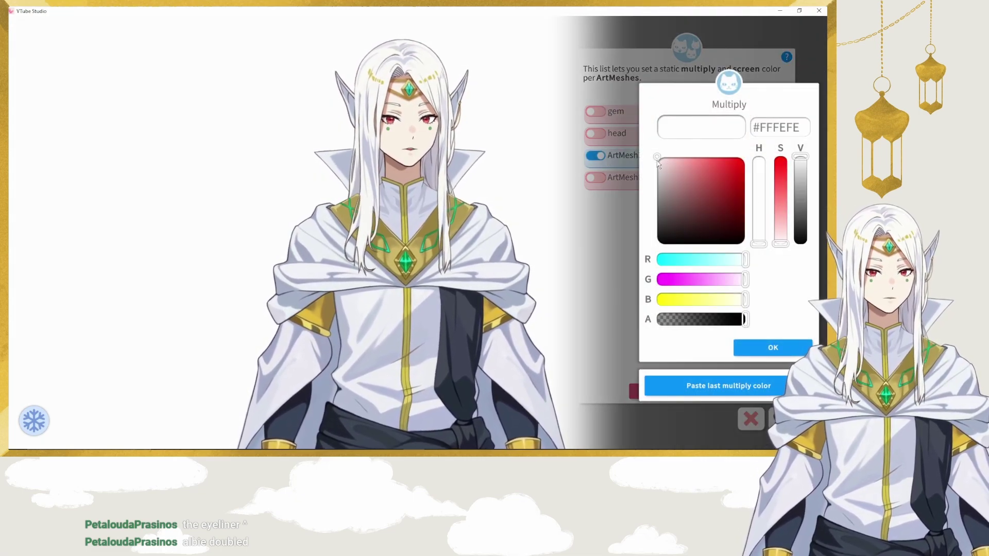
left_click_drag(657, 160, 657, 230)
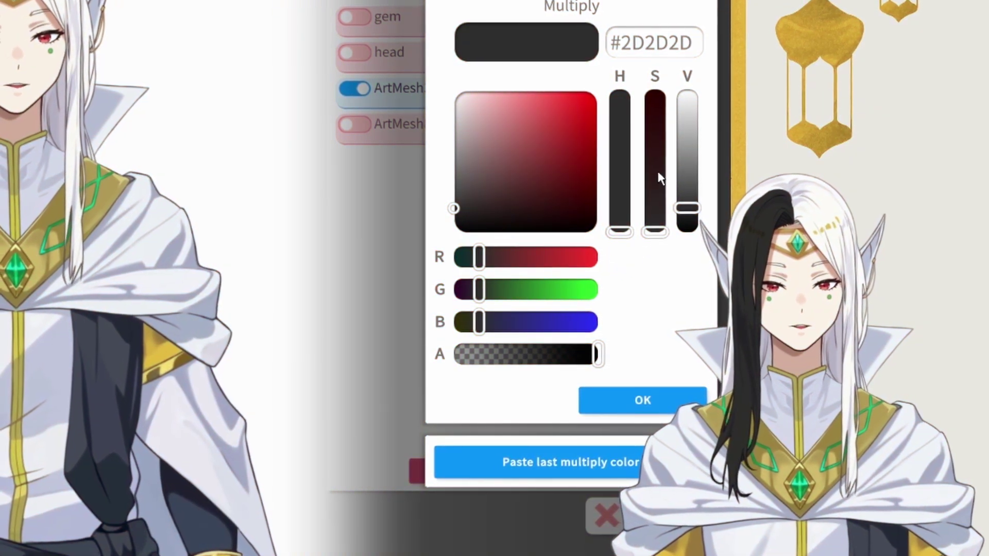
left_click_drag(655, 198, 665, 269)
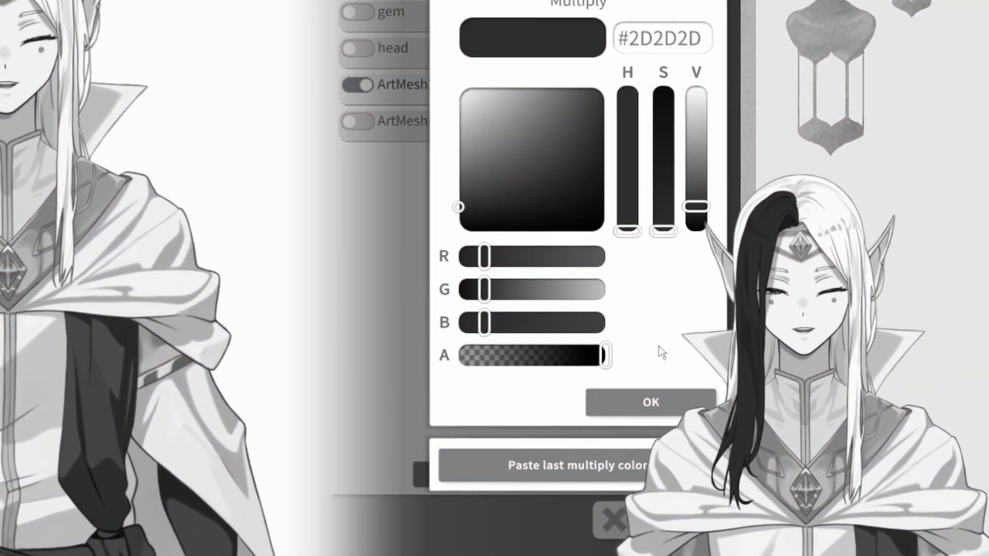
left_click_drag(693, 215, 667, 212)
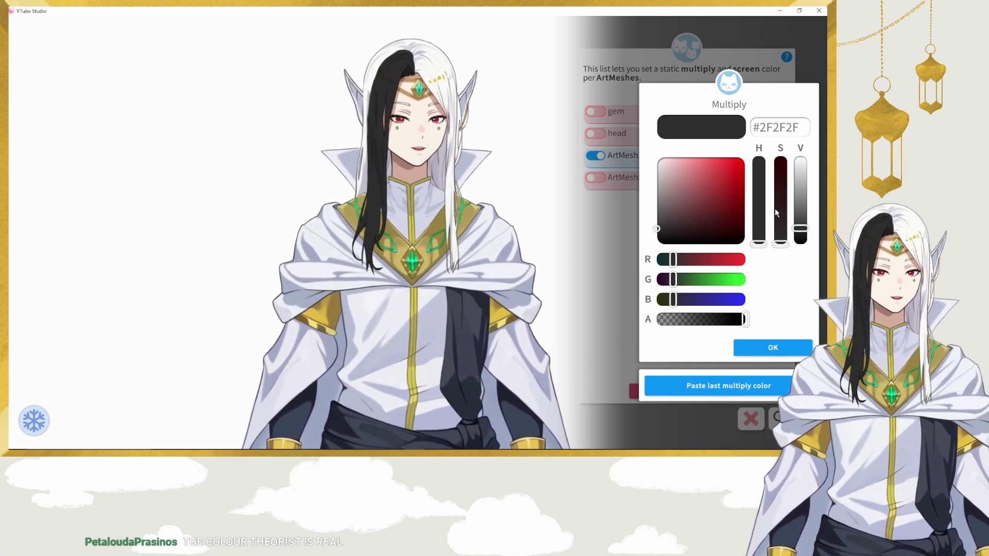
left_click(776, 350)
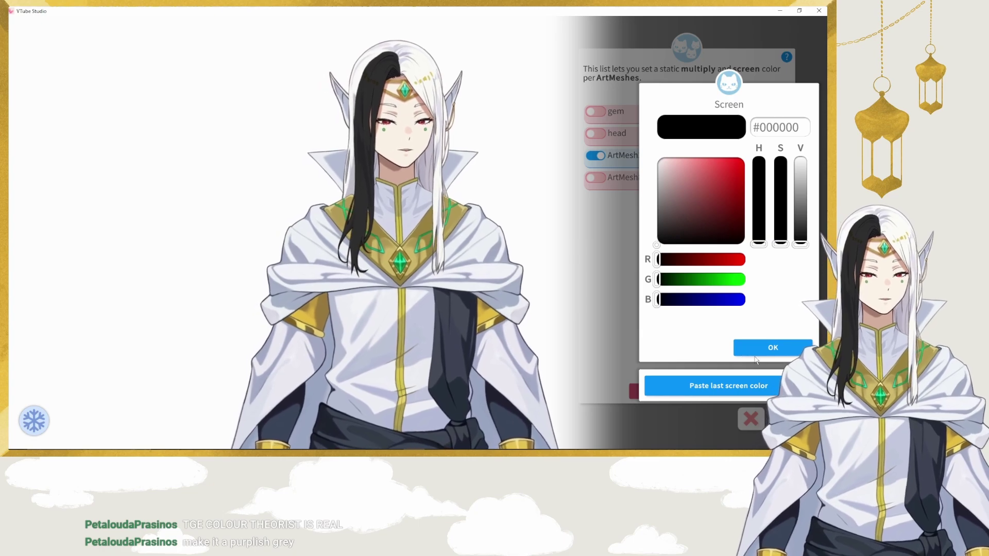
left_click(761, 333)
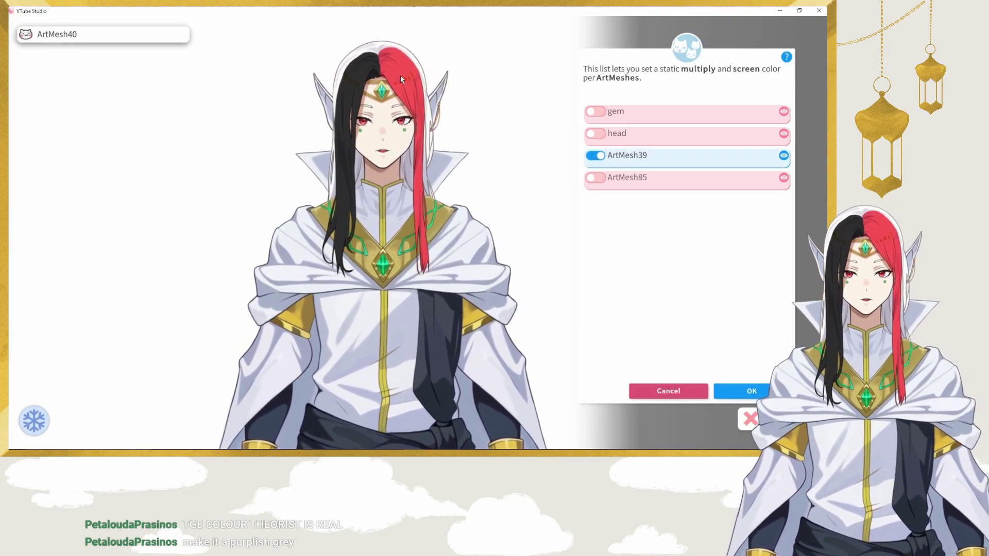
Step: Enable ArtMesh40, the other front hair half, reusing the last multiply color #2F2F2F with screen color #000000
left_click(397, 76)
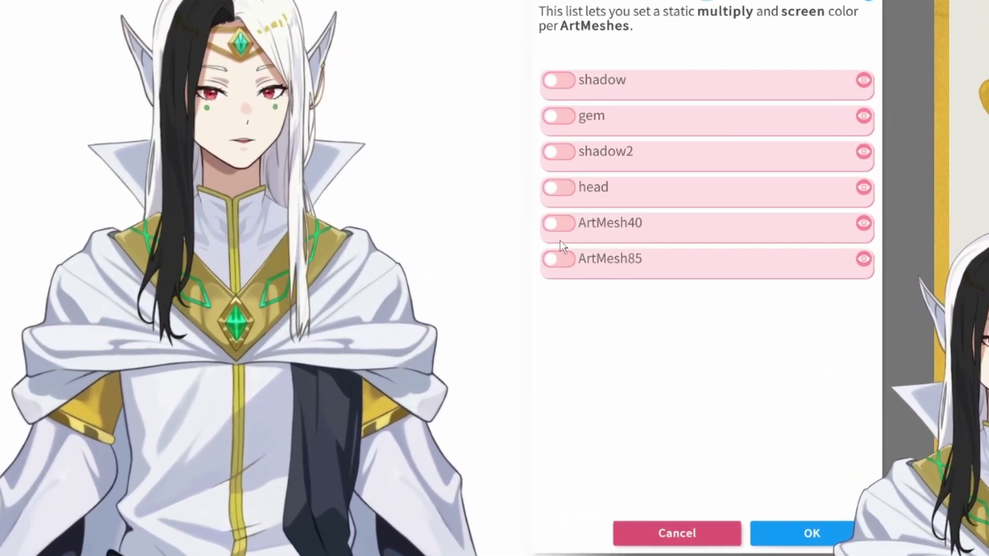
left_click(559, 223)
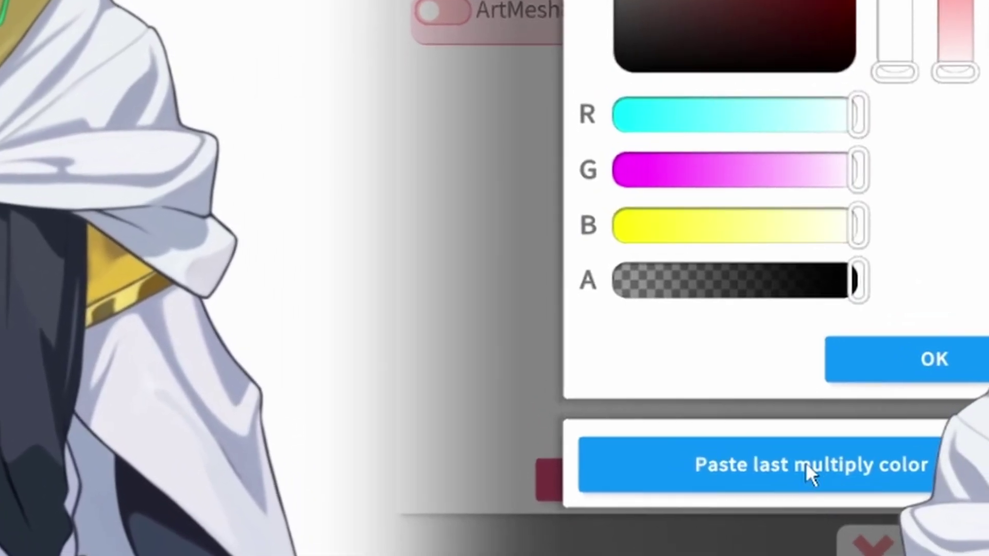
left_click(805, 463)
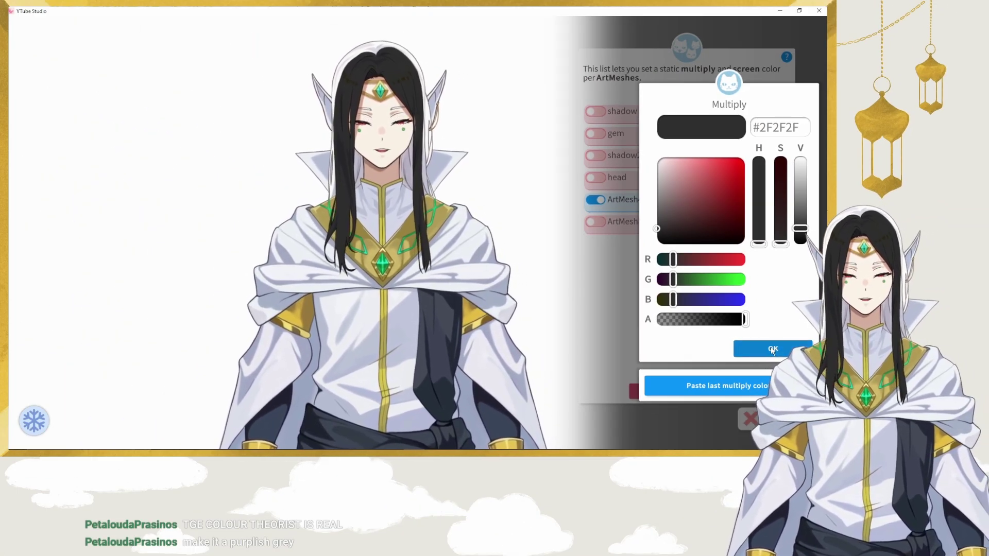
left_click(773, 349)
left_click(767, 349)
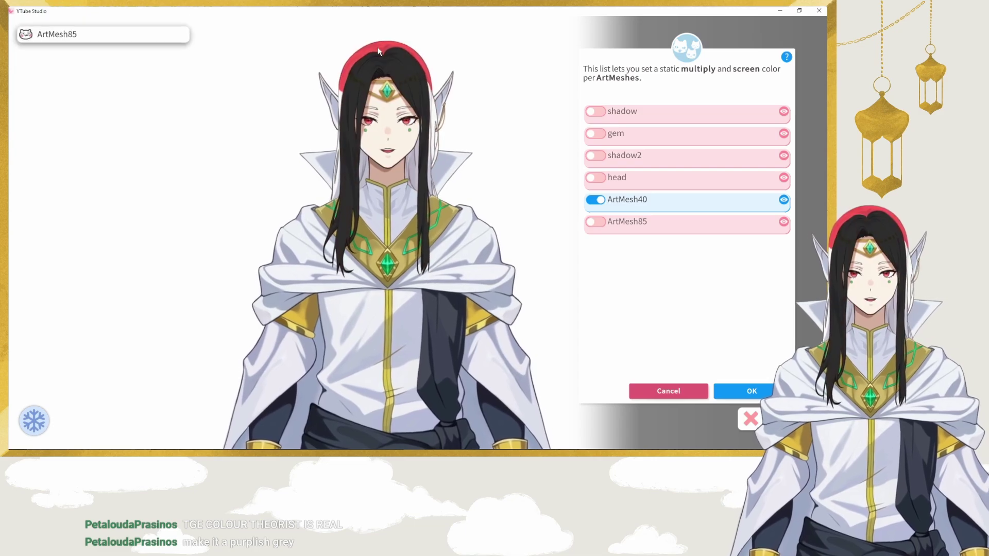
Step: Enable ArtMesh85 on the crown of the hair and apply the last multiply color #2F2F2F, accepting the default screen color
left_click(378, 51)
left_click(597, 112)
left_click(746, 385)
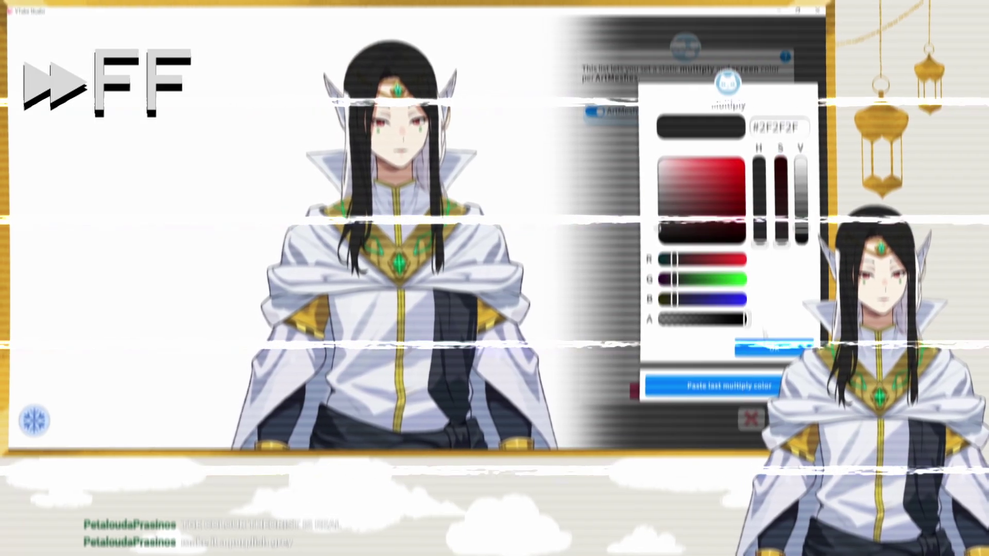
left_click(771, 350)
left_click(771, 350)
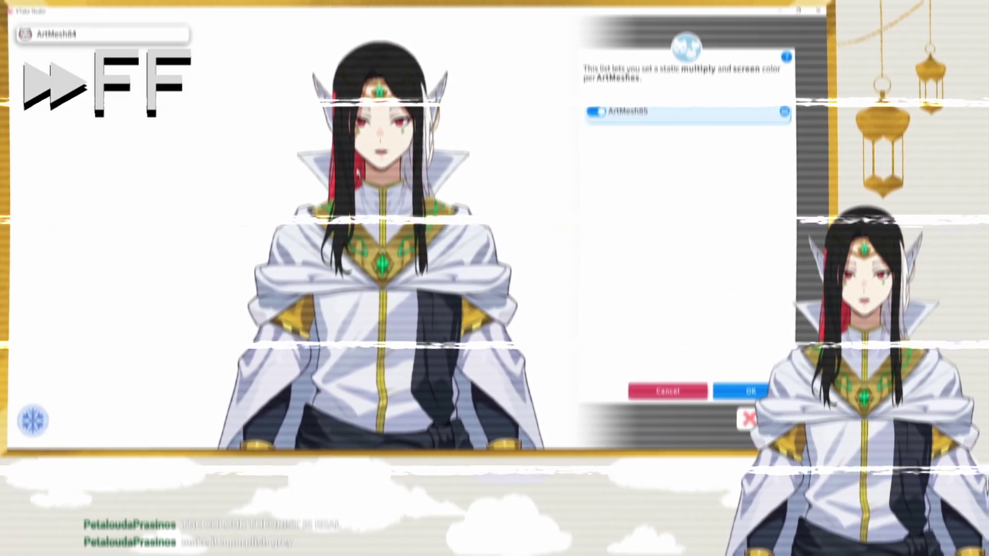
Step: Enable back hair ArtMesh84 and apply the last multiply color, accepting its default screen color
left_click(596, 134)
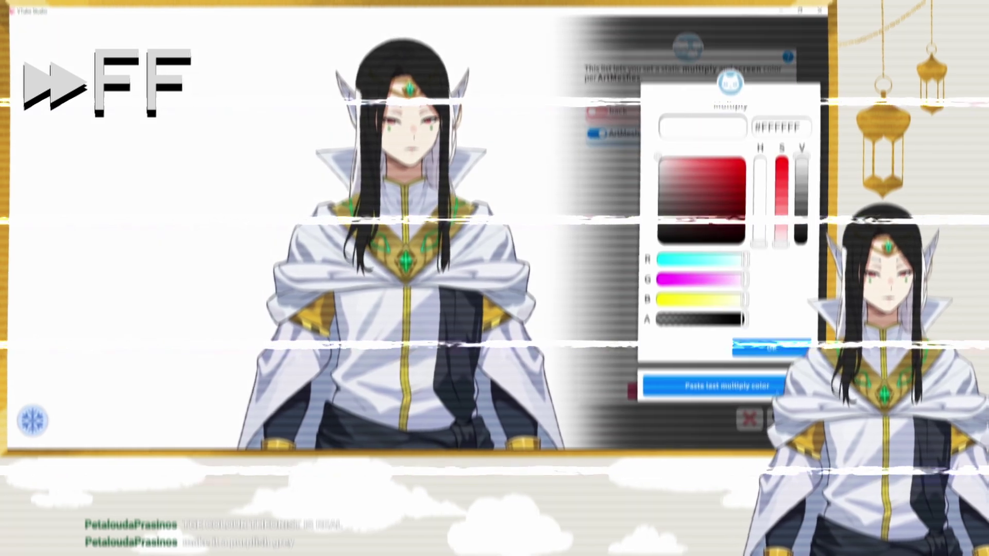
left_click(747, 385)
left_click(780, 349)
left_click(780, 349)
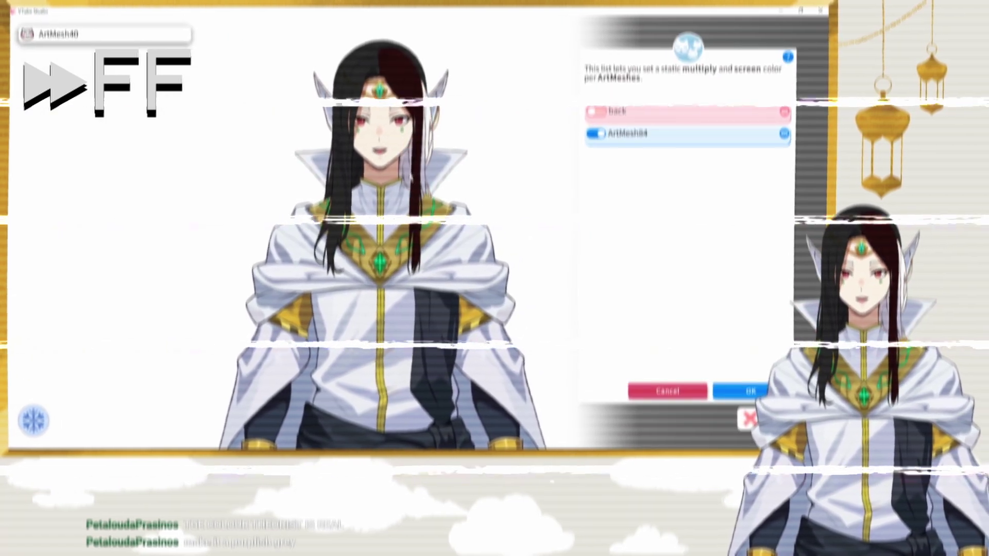
Step: Enable ArtMesh83 on the remaining back hair, reuse the last multiply color with screen #000000, and return to the full ArtMesh list
left_click(596, 134)
left_click(747, 385)
left_click(772, 348)
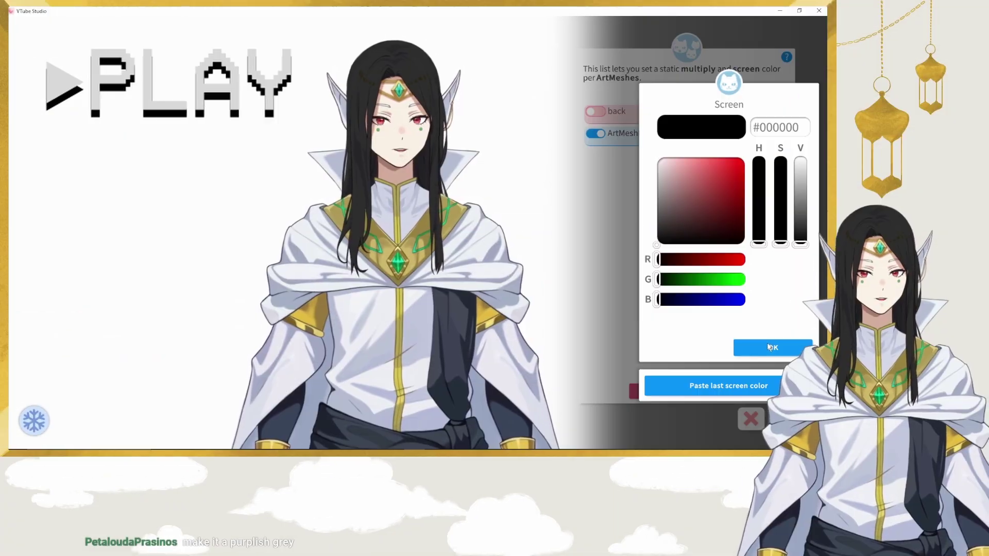
left_click(765, 349)
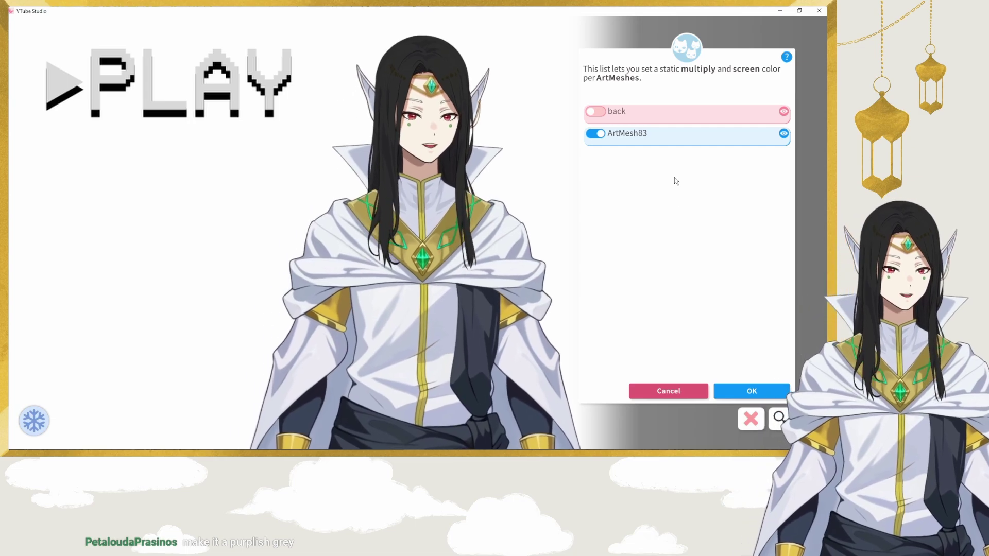
left_click(674, 182)
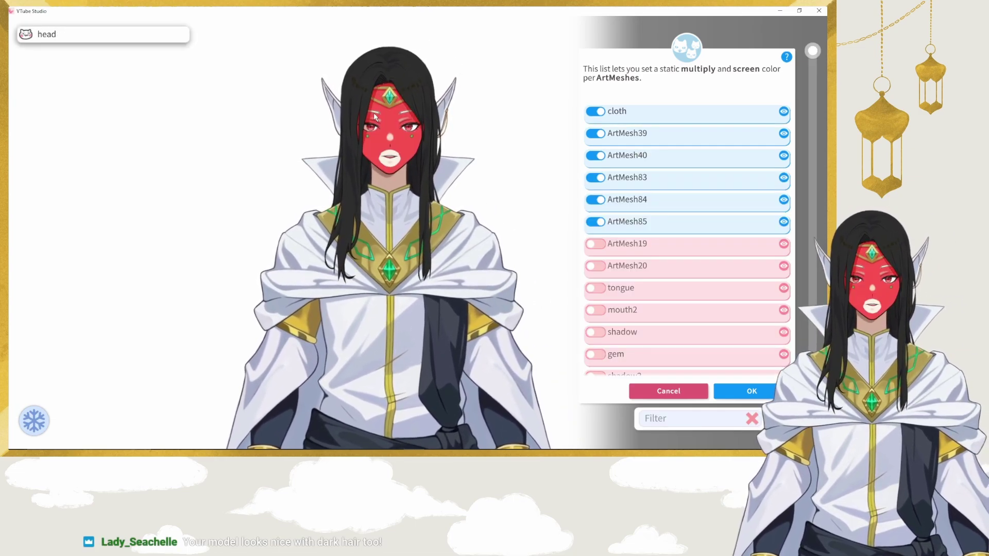
Step: Darken both eyebrow ArtMeshes with the last multiply color, keep screen at #000000, and accept the ArtMesh color customization
left_click(376, 116)
left_click(595, 112)
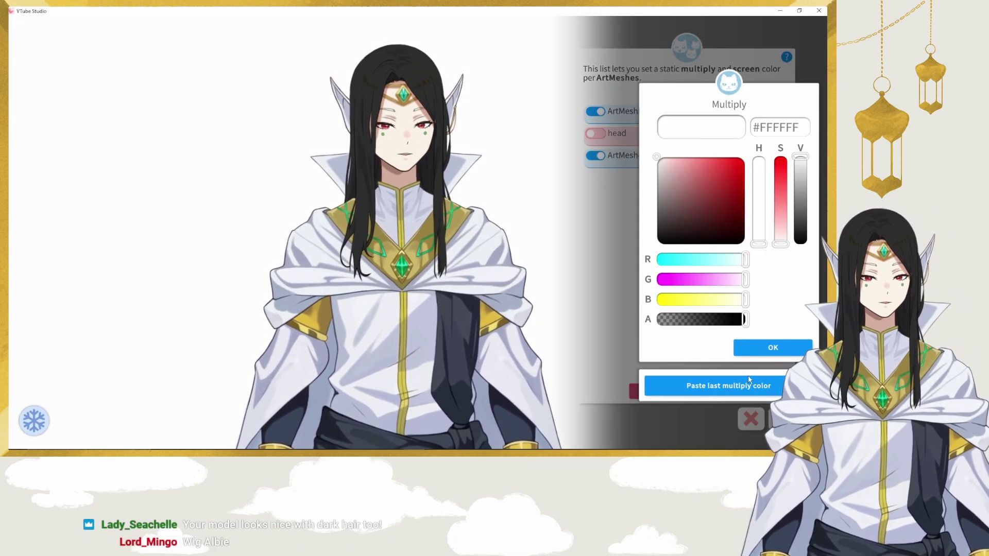
left_click(761, 347)
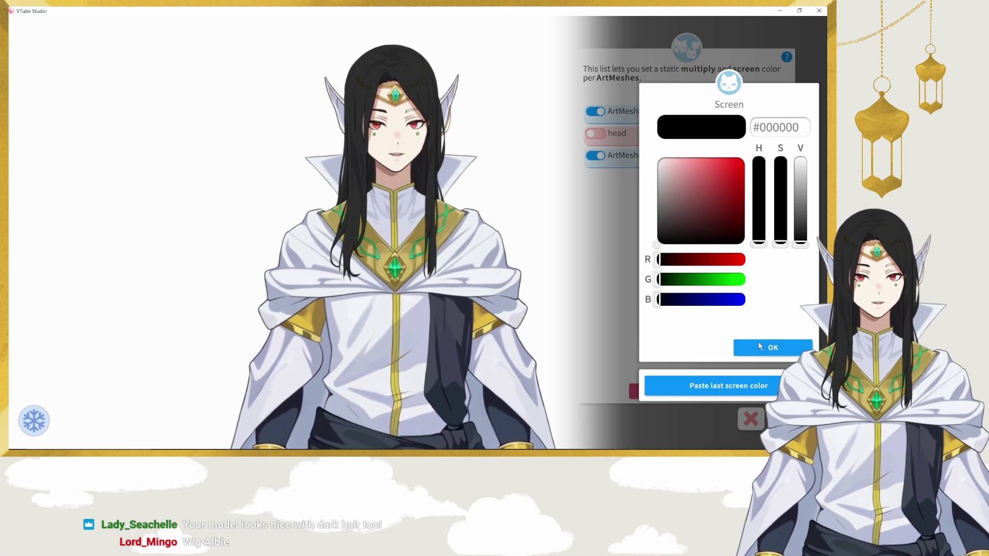
left_click(760, 347)
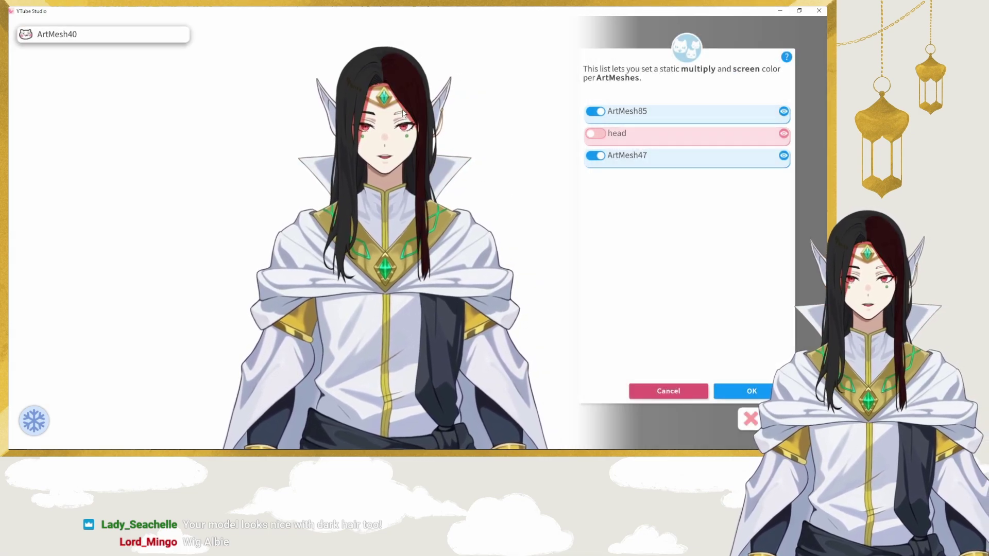
left_click(404, 113)
left_click(753, 345)
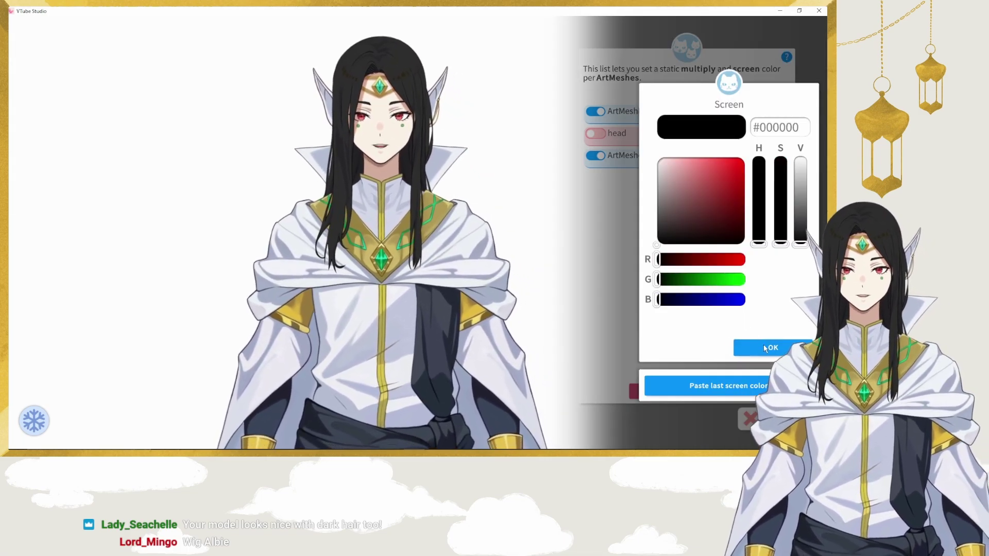
left_click(763, 345)
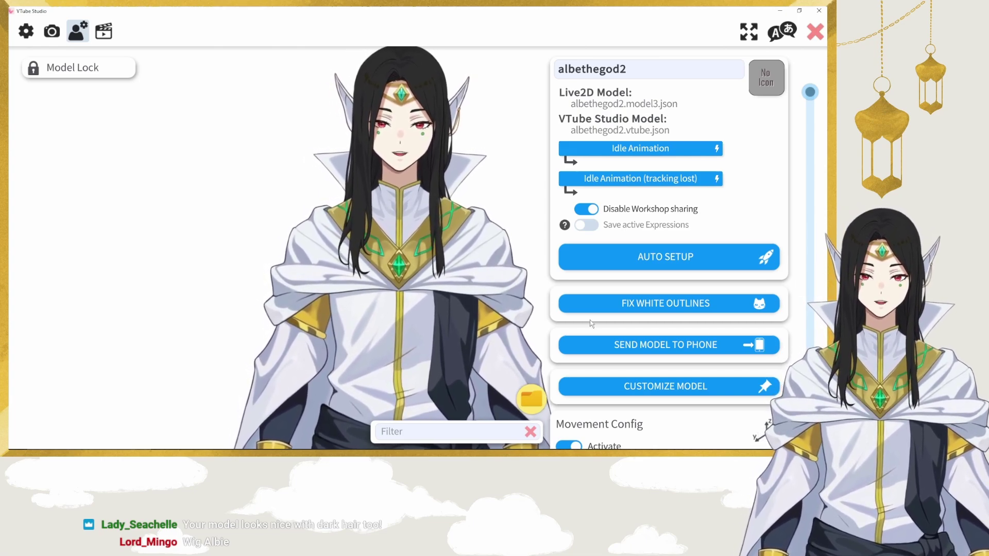
Step: Look through the model's movement and physics settings and the general configuration for hotkey options
scroll(589, 320, "down", 5)
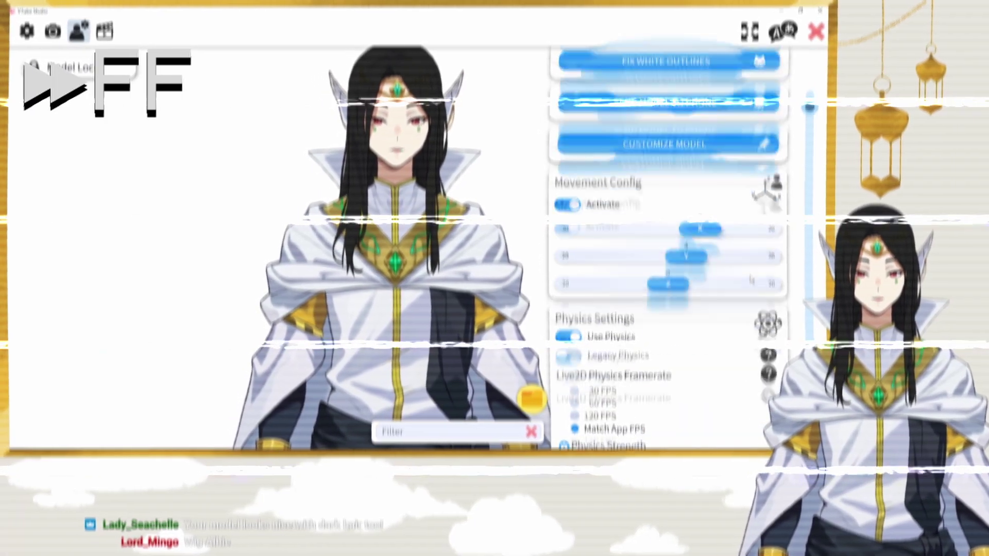
scroll(590, 229, "up", 10)
left_click(26, 31)
scroll(590, 229, "down", 15)
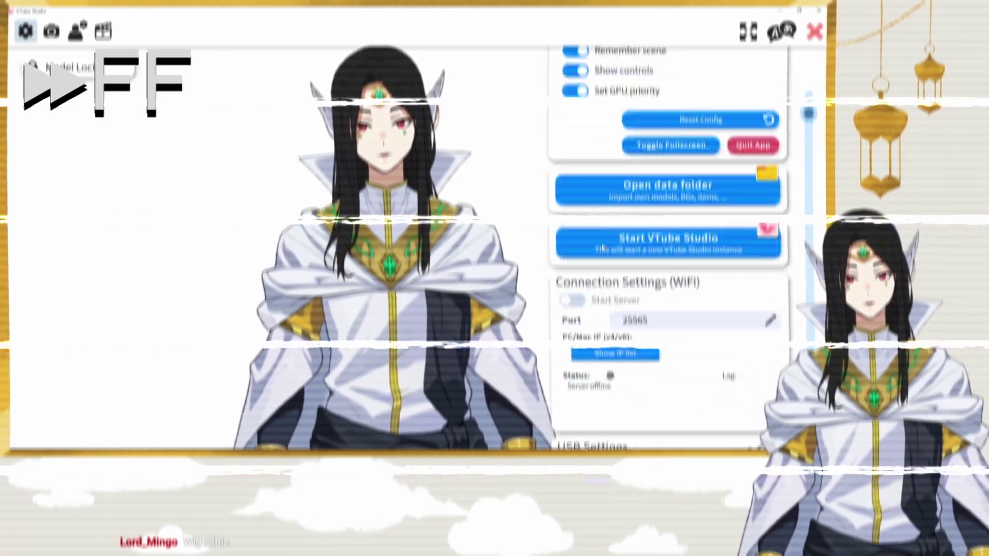
scroll(537, 230, "up", 15)
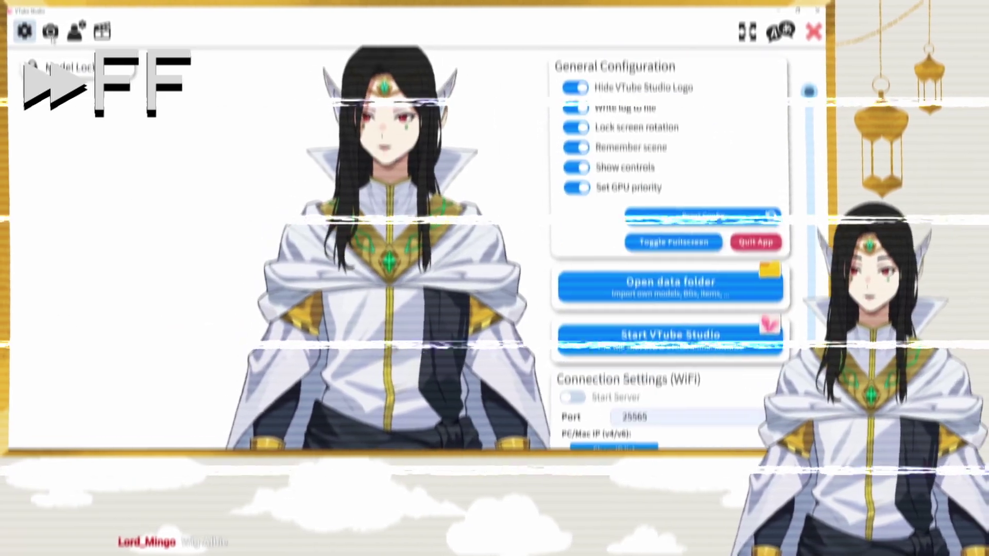
left_click(76, 31)
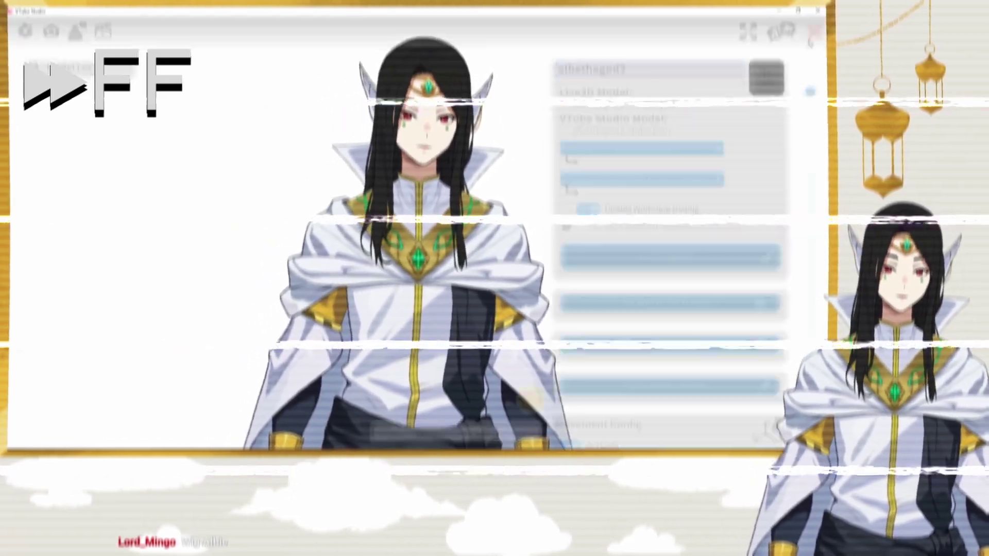
double_click(32, 211)
left_click(163, 35)
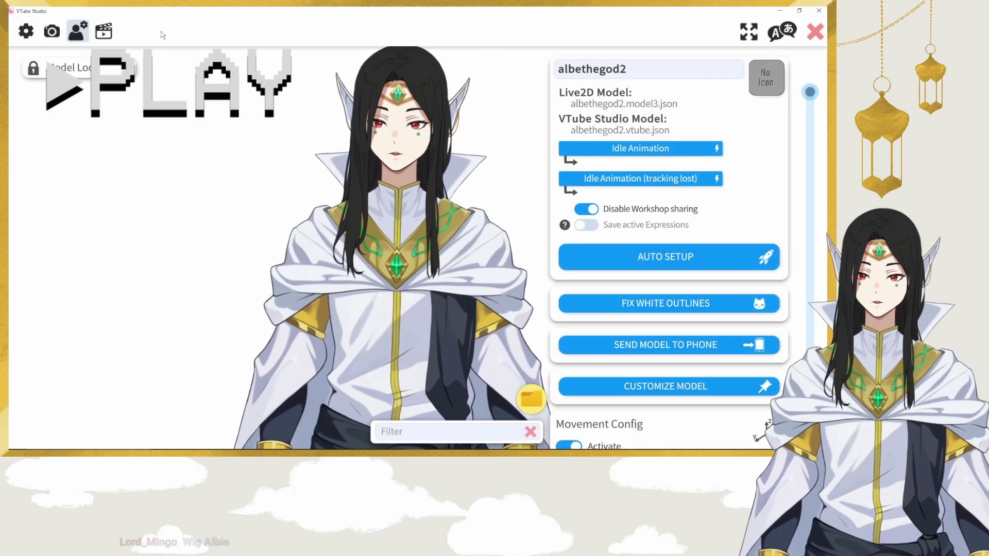
Step: Open the hotkey settings of the albethegod2 model
left_click(103, 31)
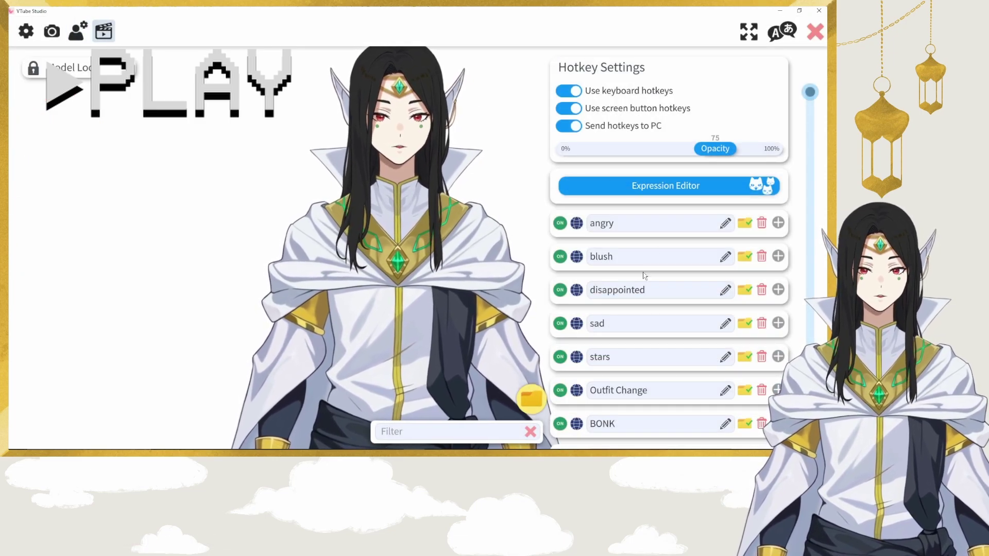
left_click(533, 404)
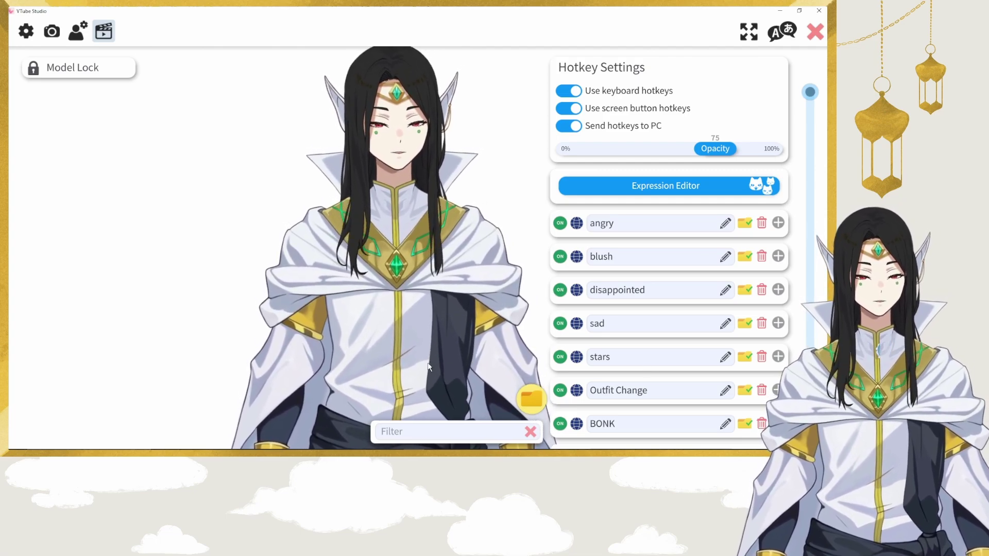
Step: Filter the hotkey list to the Redeems folder
left_click(538, 406)
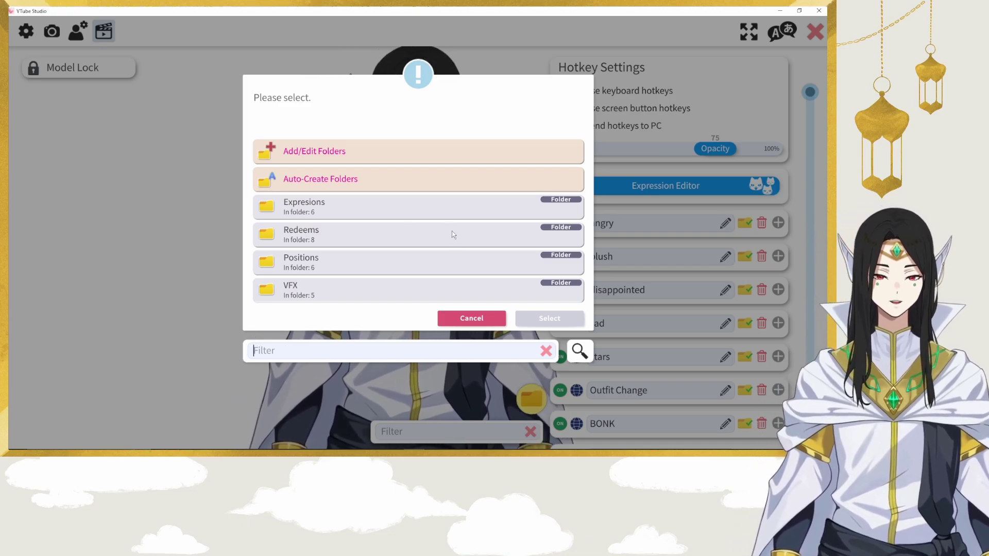
left_click(419, 233)
left_click(549, 318)
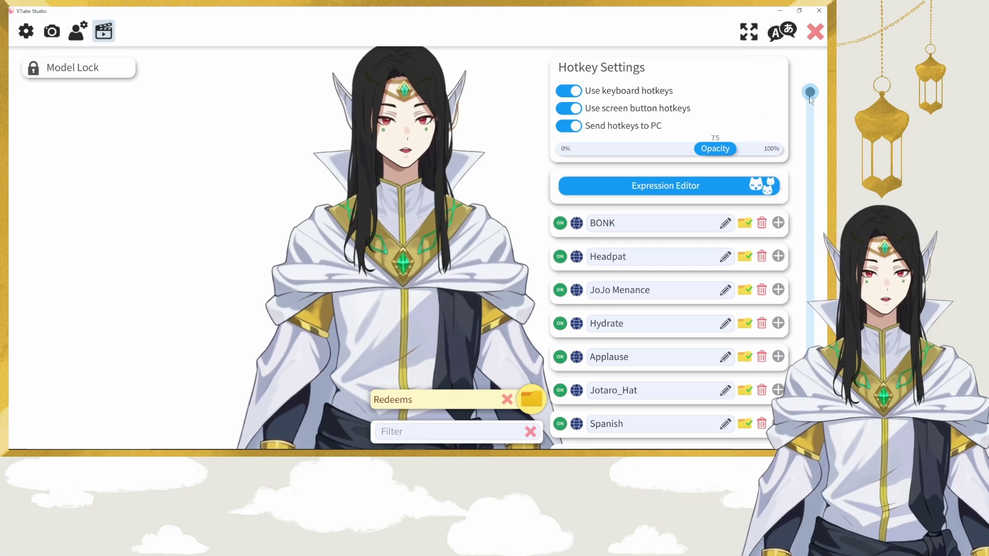
Step: Add a new hotkey to the Redeems folder and set its action to ArtMesh Color Preset
left_click_drag(810, 97, 810, 321)
left_click(666, 435)
left_click(622, 128)
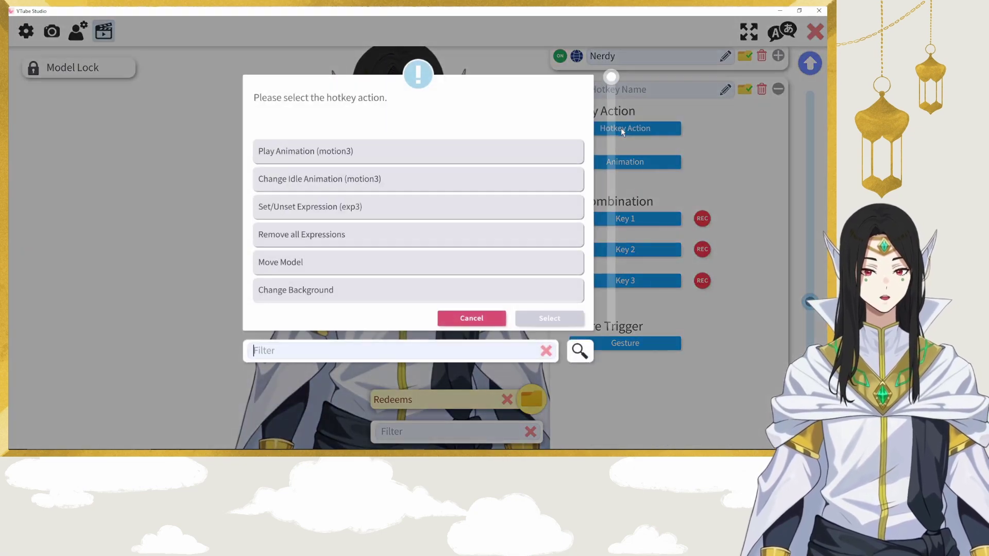
scroll(338, 208, "down", 5)
left_click(306, 206)
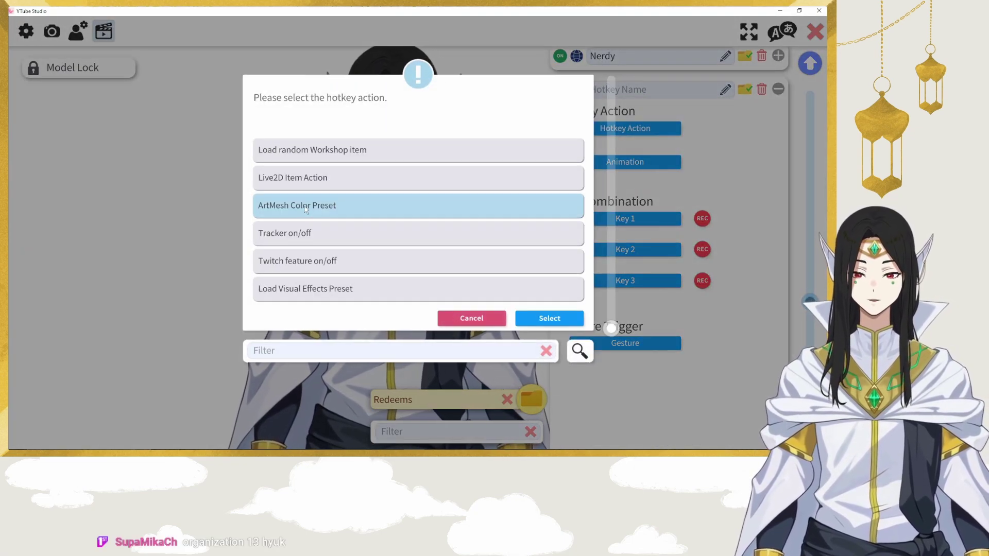
left_click(549, 319)
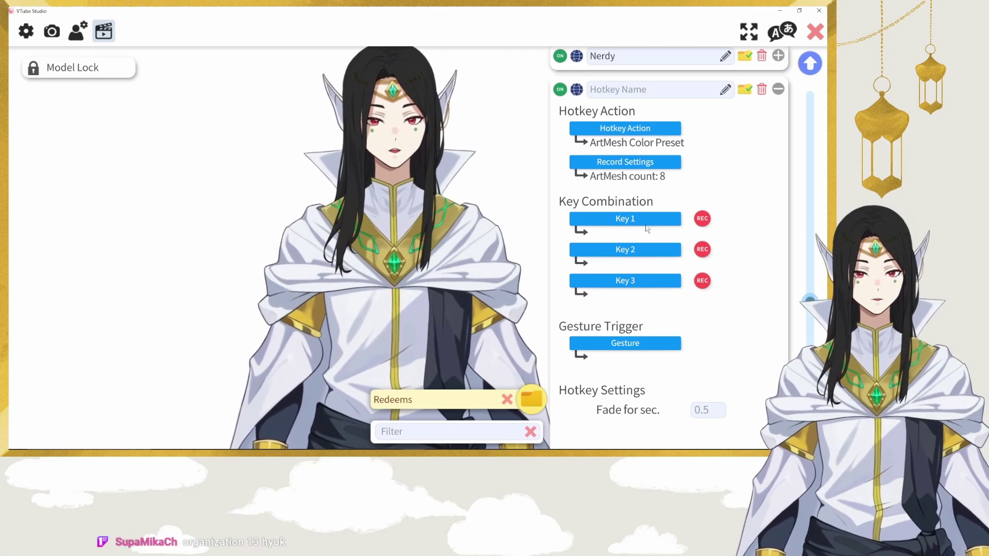
Step: Name the new hotkey EMO Albie, review its key combination and screen button settings, and collapse its entry
scroll(726, 340, "up", 2)
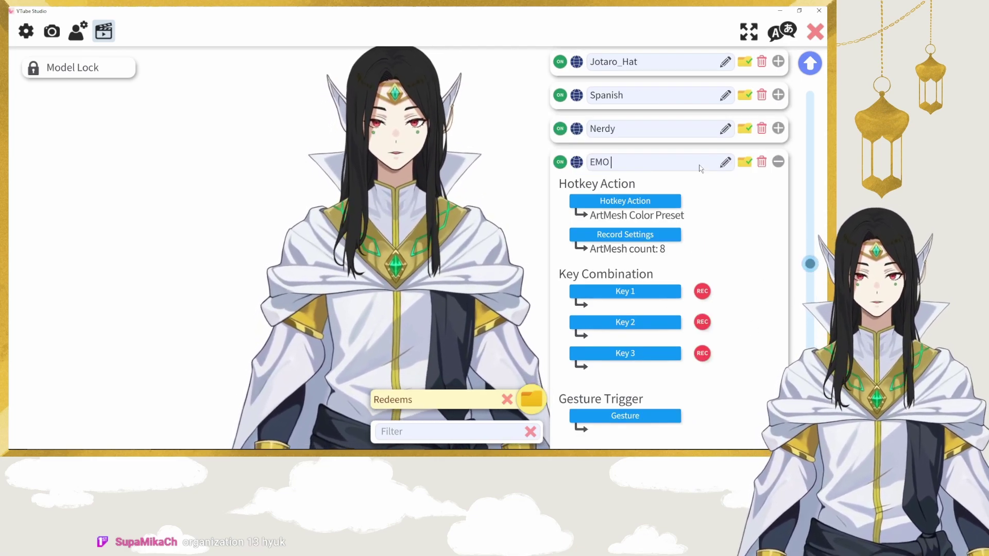
type("O Albie")
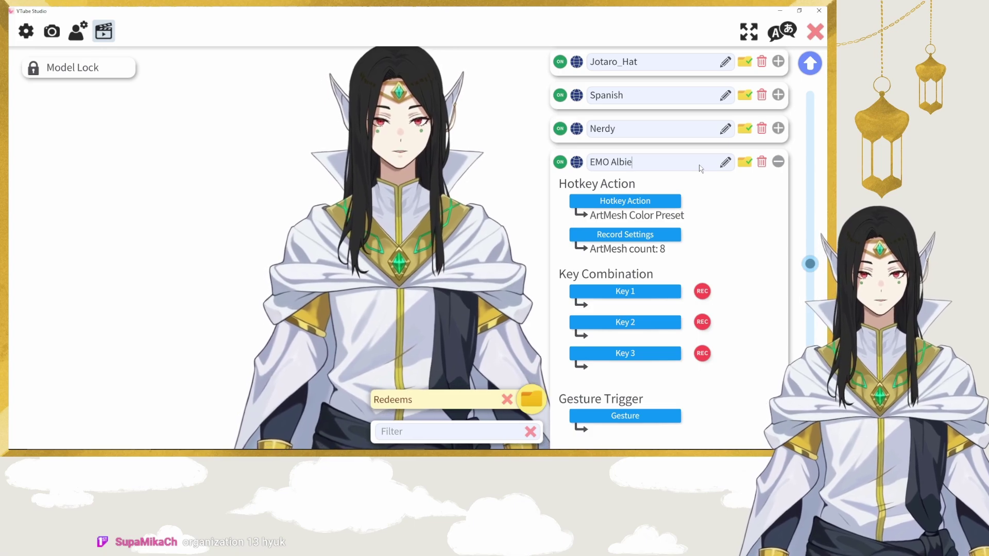
scroll(726, 240, "down", 8)
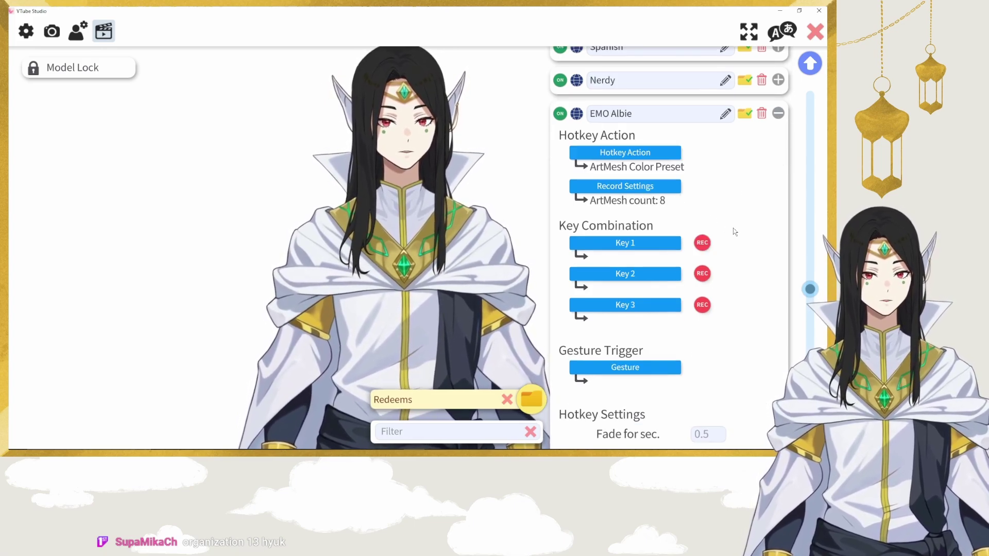
scroll(755, 243, "up", 8)
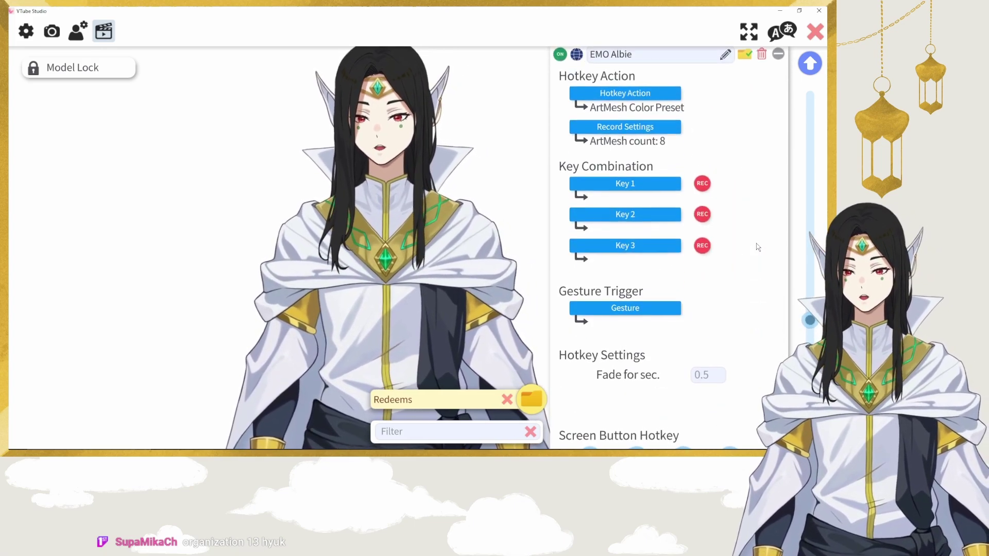
scroll(776, 273, "down", 1)
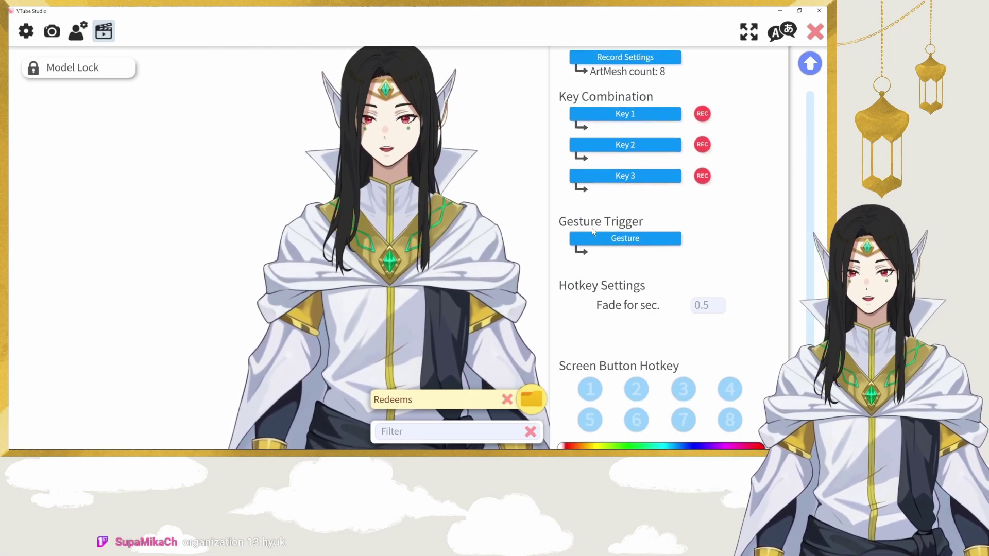
scroll(770, 230, "up", 7)
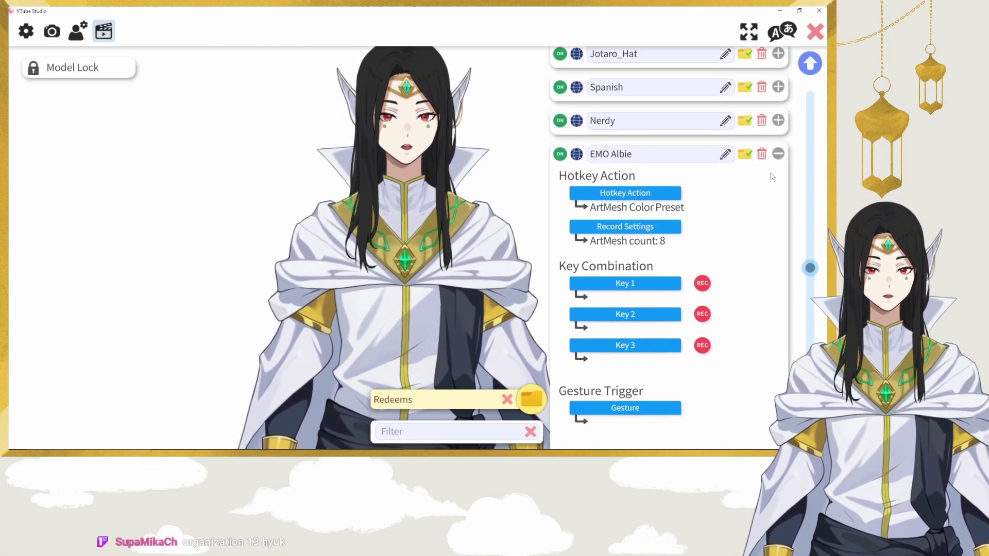
left_click(778, 154)
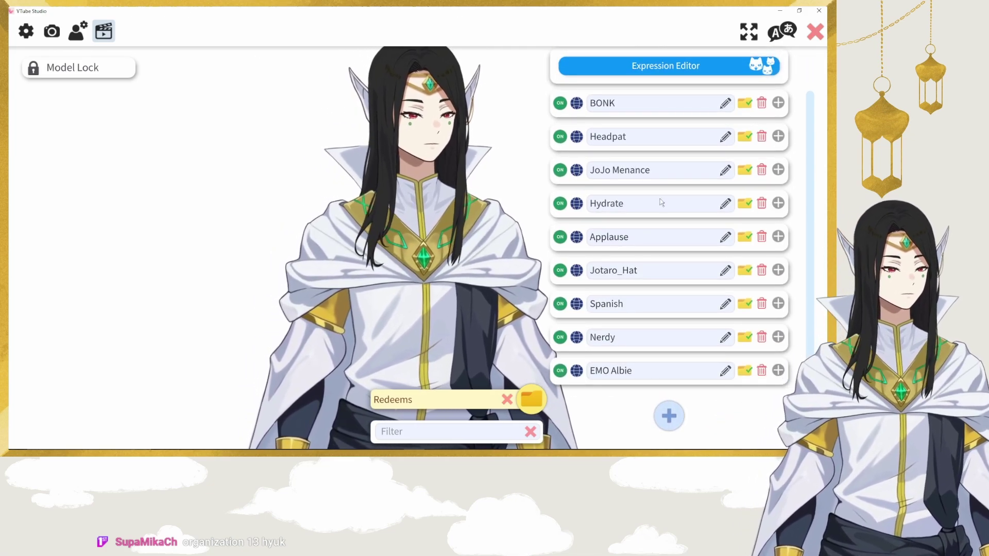
Step: Minimize VTube Studio, switch to Mix It Up's Action Groups, and expand the VTS group
left_click(780, 10)
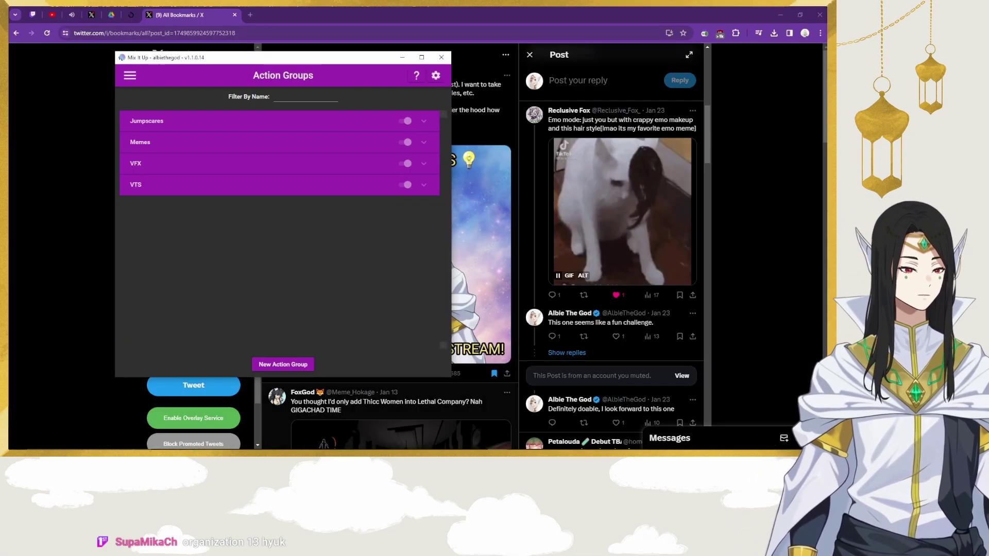
left_click(129, 76)
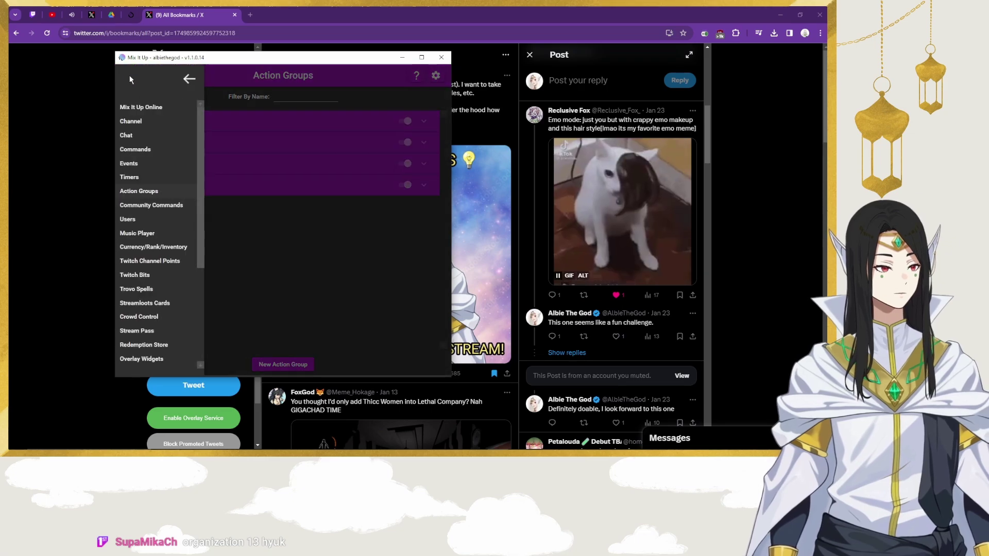
left_click(320, 283)
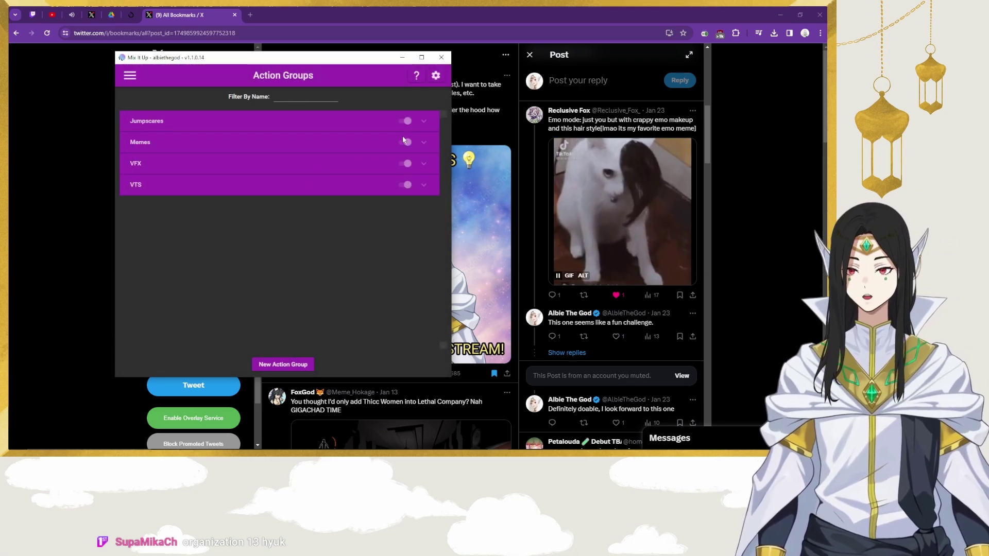
left_click(416, 184)
scroll(291, 258, "down", 1)
scroll(292, 258, "down", 1)
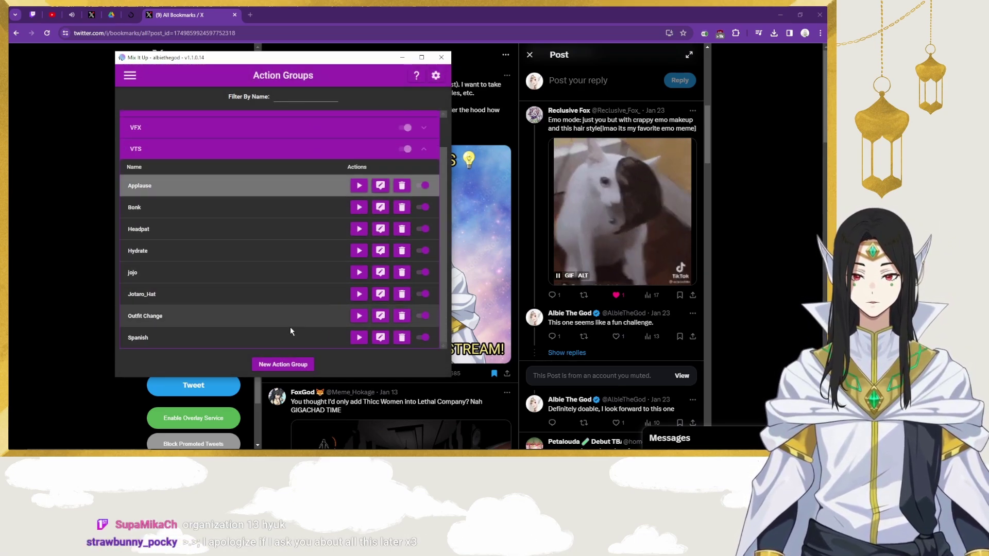
Step: Create a new action group named Emo Albie and assign it to the VTS command group
left_click(380, 207)
left_click_drag(360, 106, 241, 82)
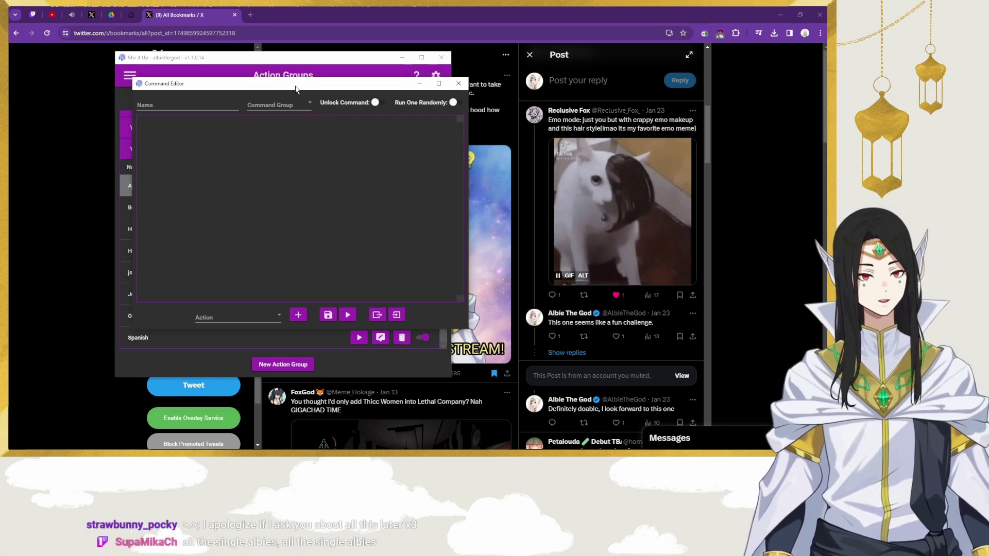
left_click(186, 105)
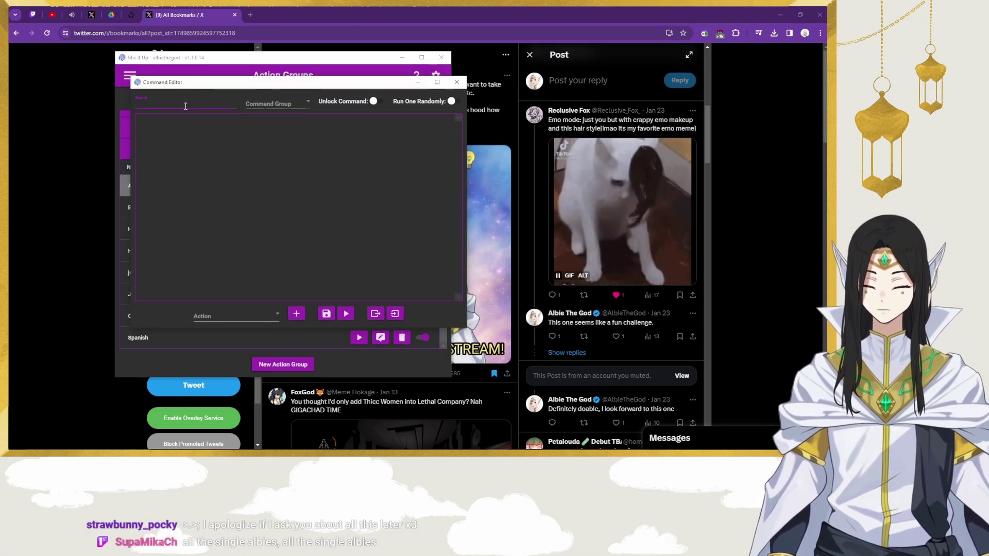
type("Em")
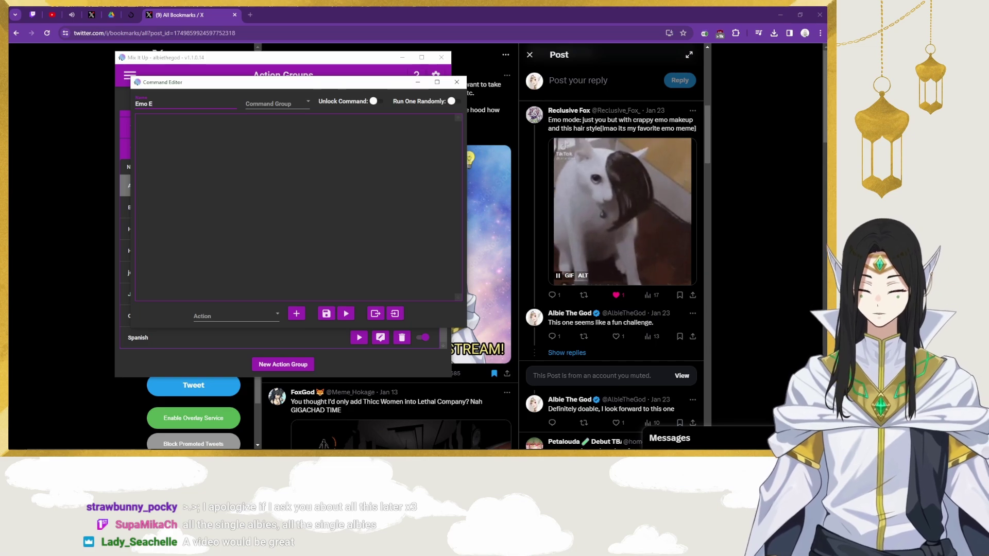
type("o Albie")
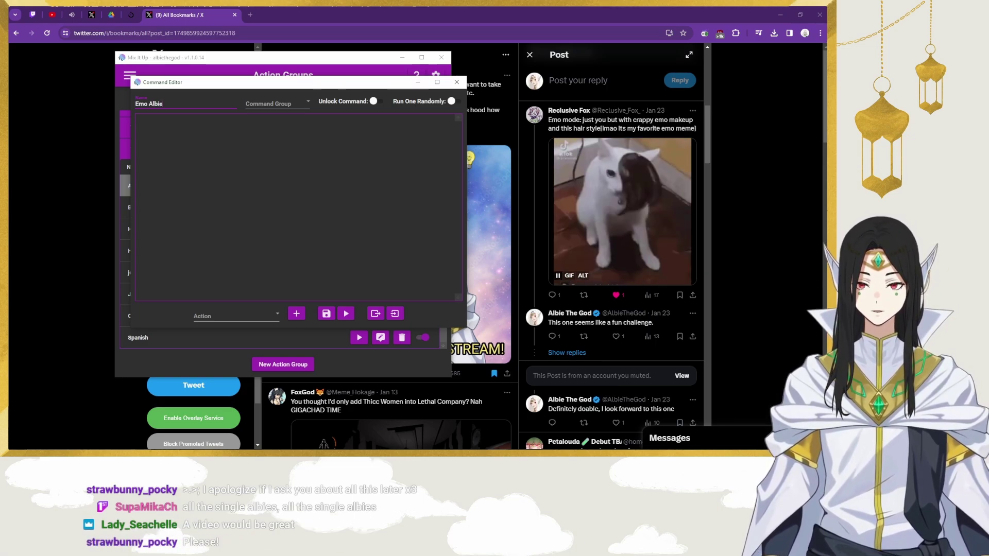
left_click(277, 103)
left_click(274, 158)
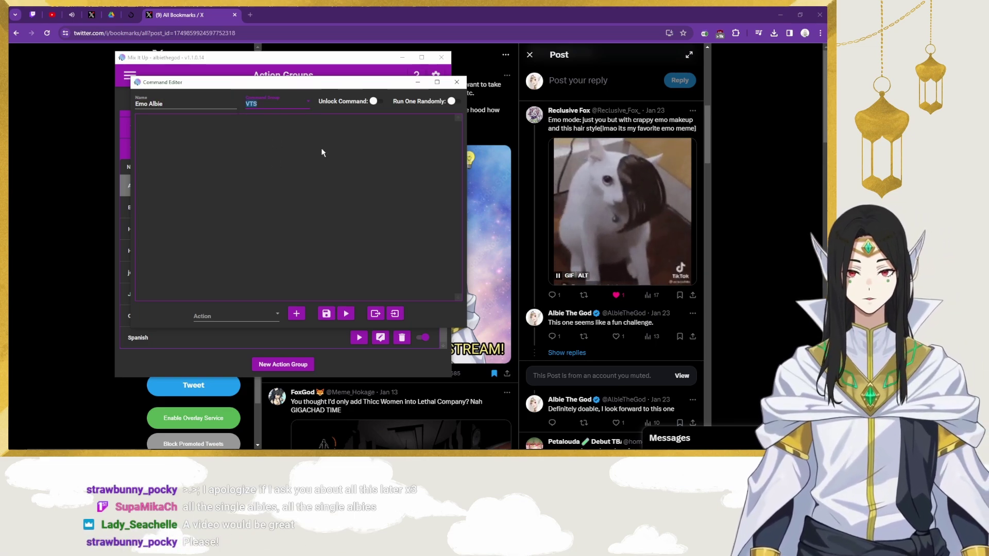
Step: Add a VTube Studio action that runs the EMO Albie hot key on the albethegod2 model
left_click(235, 314)
scroll(229, 285, "down", 5)
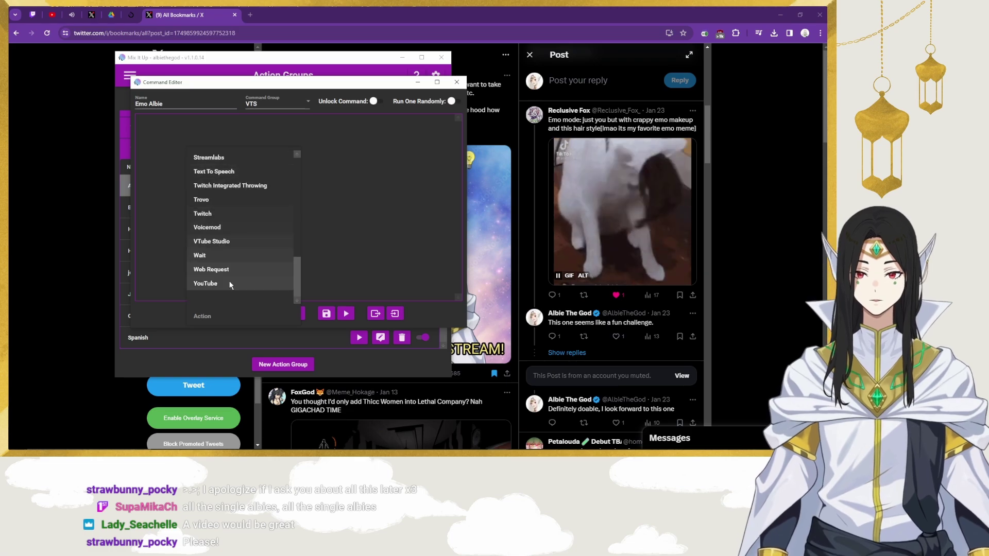
left_click(224, 243)
left_click(296, 313)
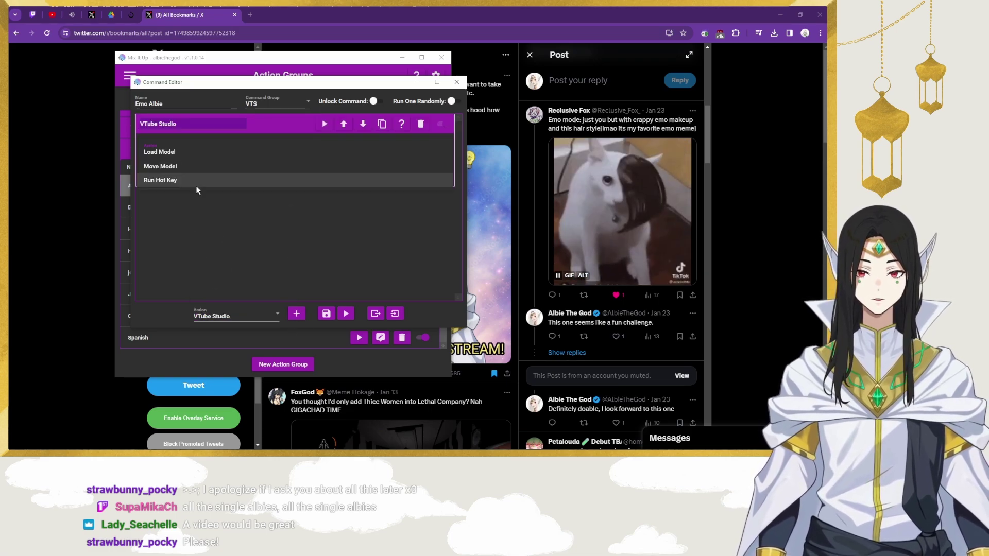
left_click(160, 180)
left_click(176, 195)
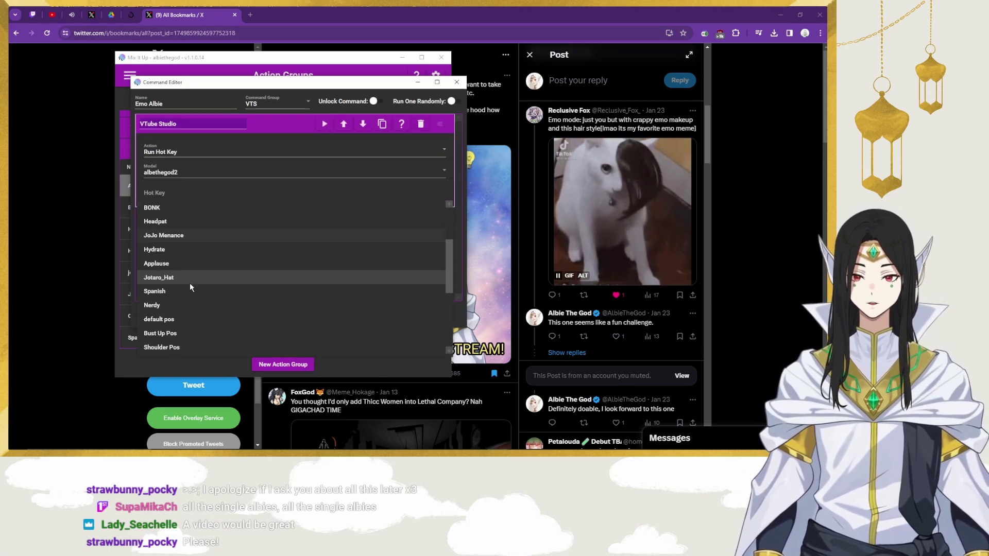
scroll(190, 288, "down", 5)
left_click(187, 329)
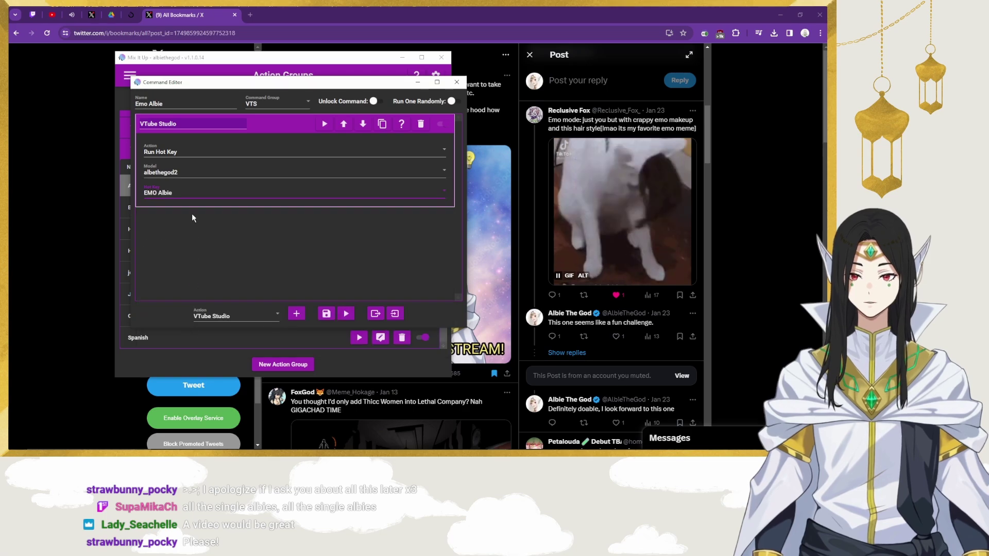
Step: Test the VTube Studio action by running it several times, and collapse its settings
left_click(324, 124)
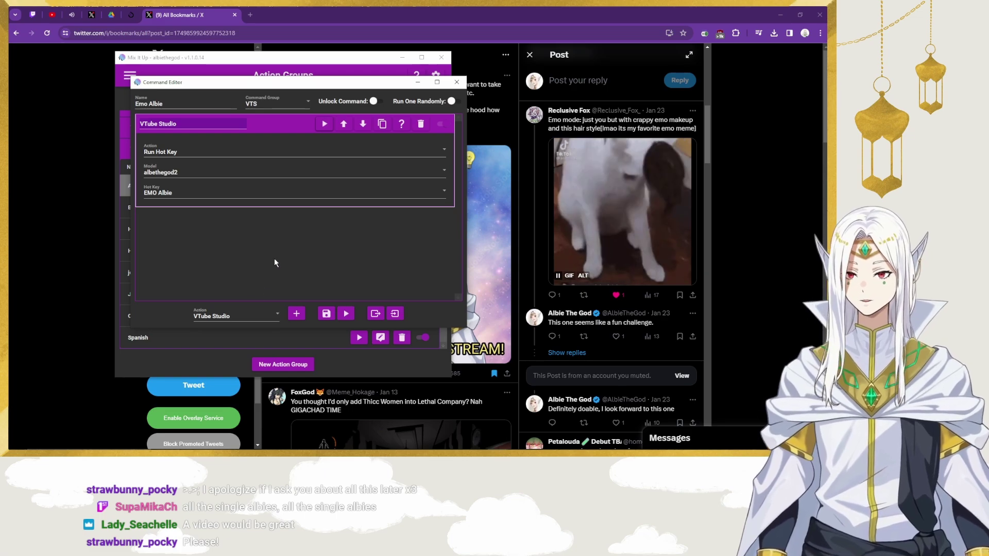
left_click(296, 125)
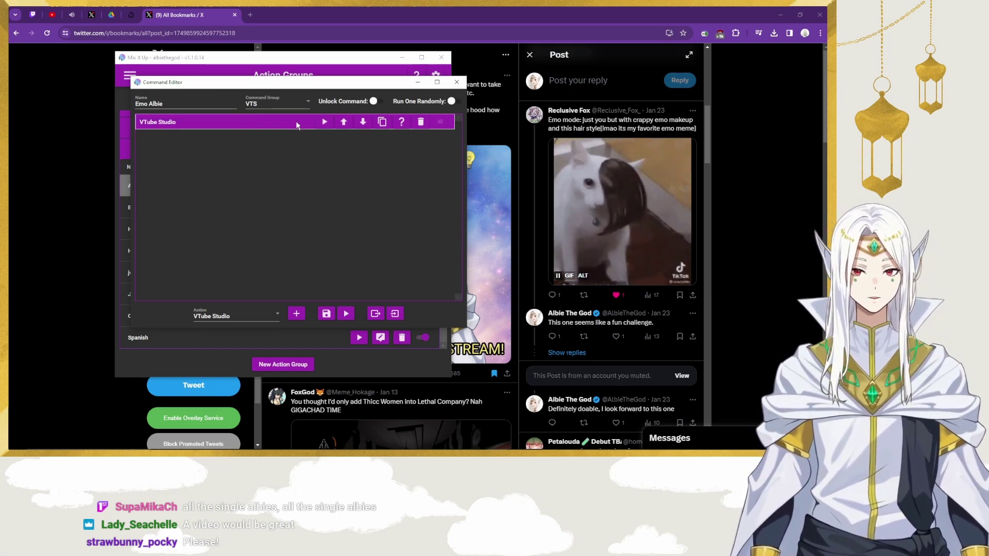
left_click(319, 125)
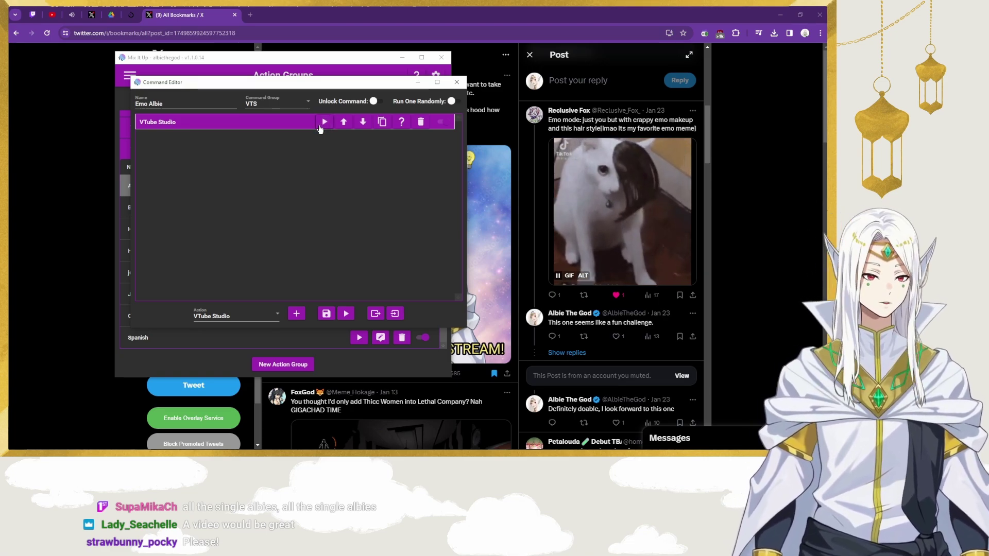
left_click(319, 127)
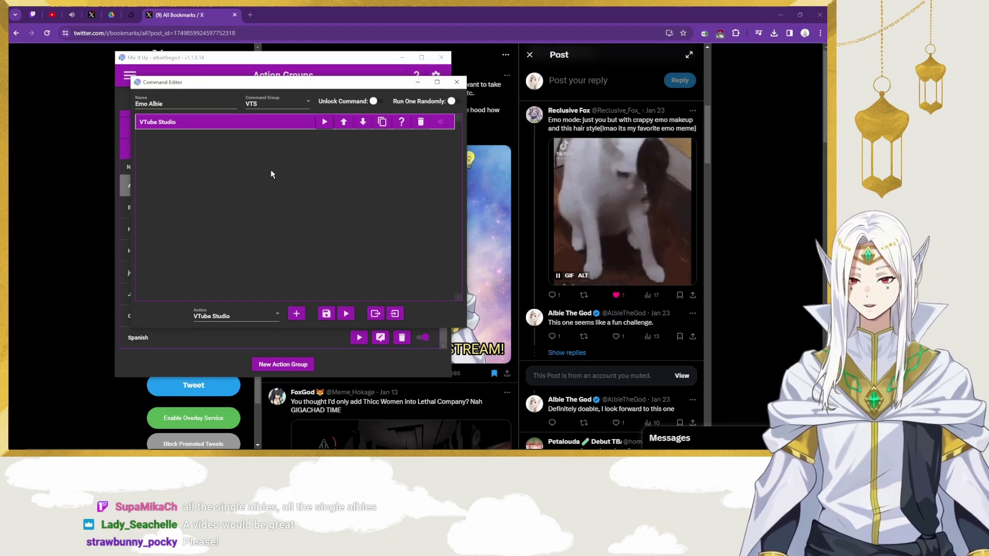
Step: Add a Wait action of 30 seconds after the VTube Studio action and collapse it
left_click(256, 314)
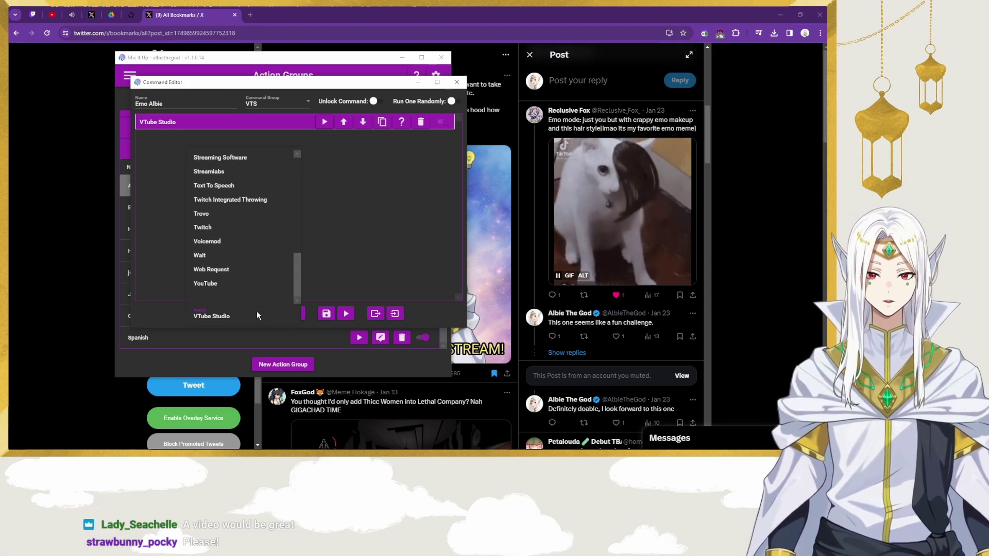
left_click(255, 257)
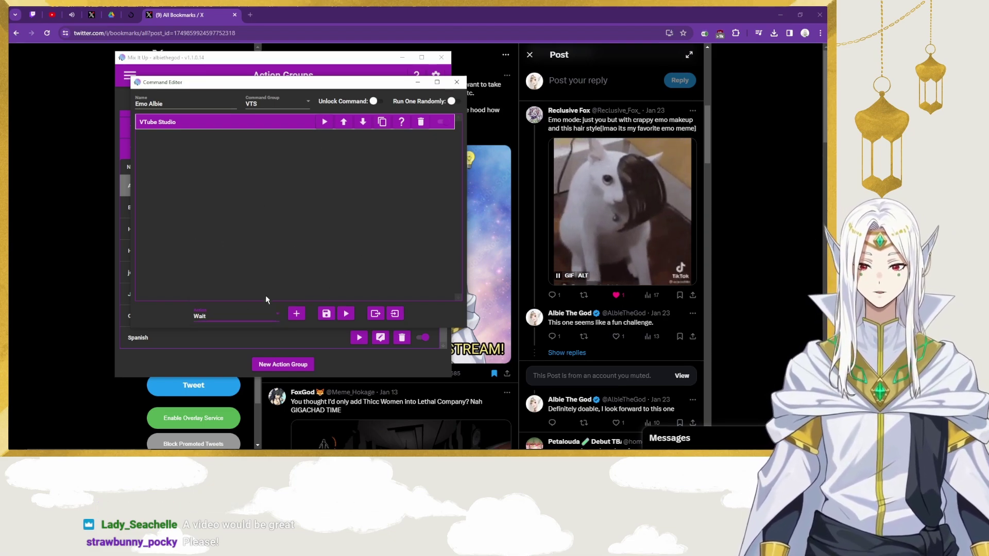
left_click(297, 315)
left_click(304, 168)
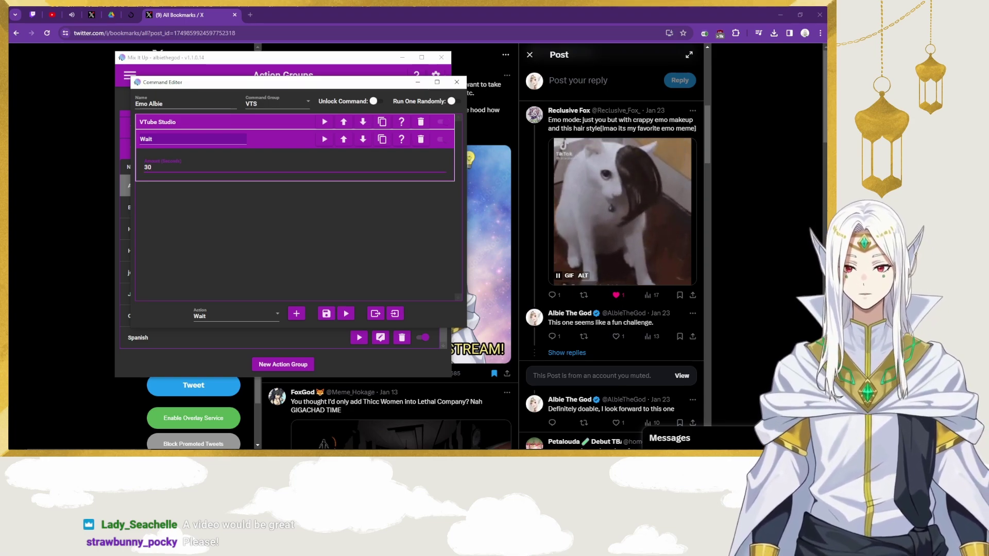
left_click(283, 138)
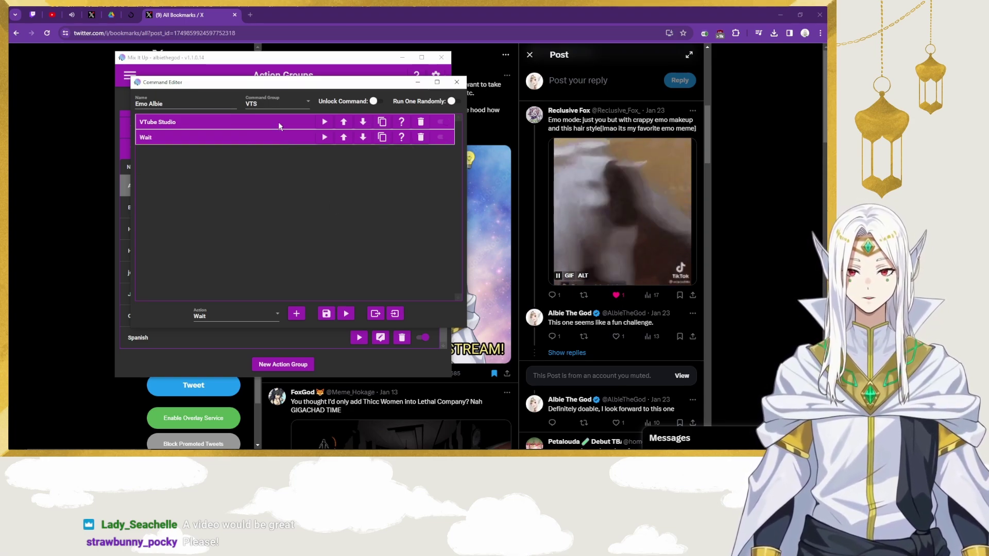
Step: Add a second VTube Studio action after the Wait action in the Emo Albie action group
left_click(278, 121)
left_click(268, 317)
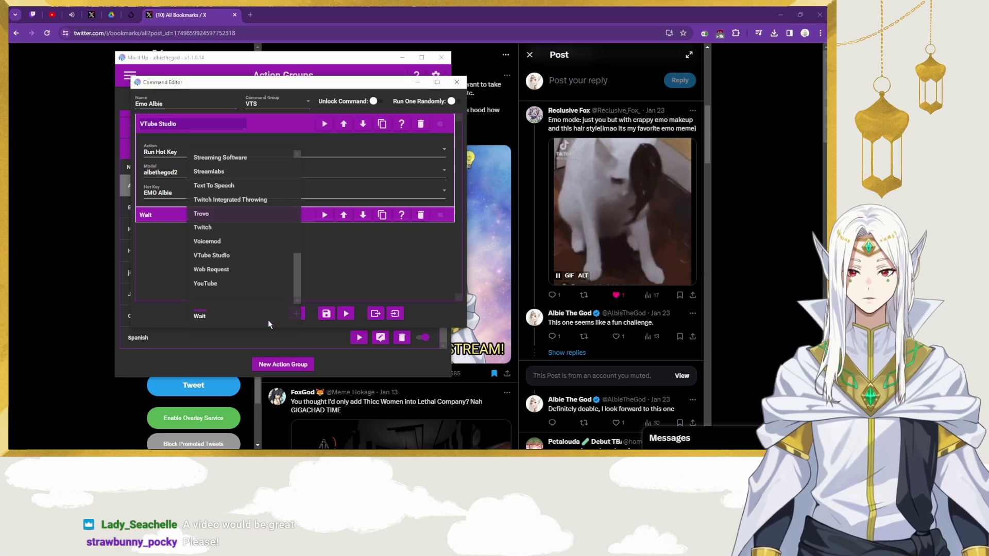
left_click(236, 255)
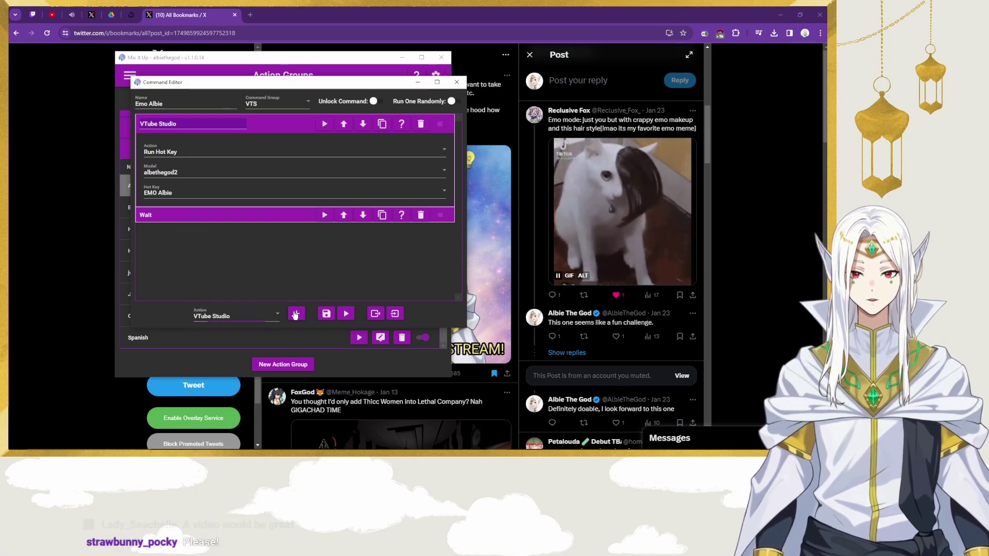
left_click(296, 314)
Step: Set the second VTube Studio action to run the EMO Albie hot key on the albethegod2 model, and collapse both VTube Studio actions
left_click(217, 262)
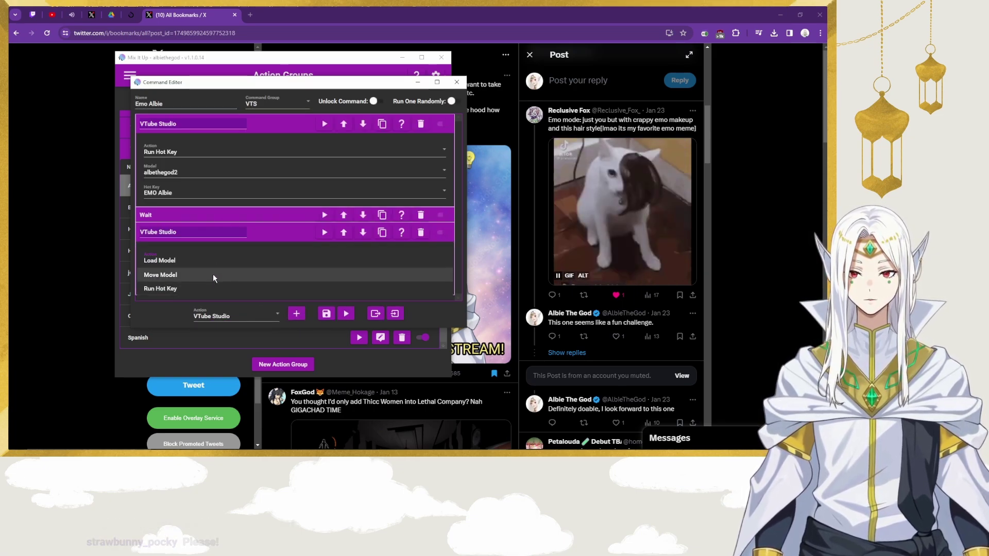
left_click(184, 289)
left_click(246, 261)
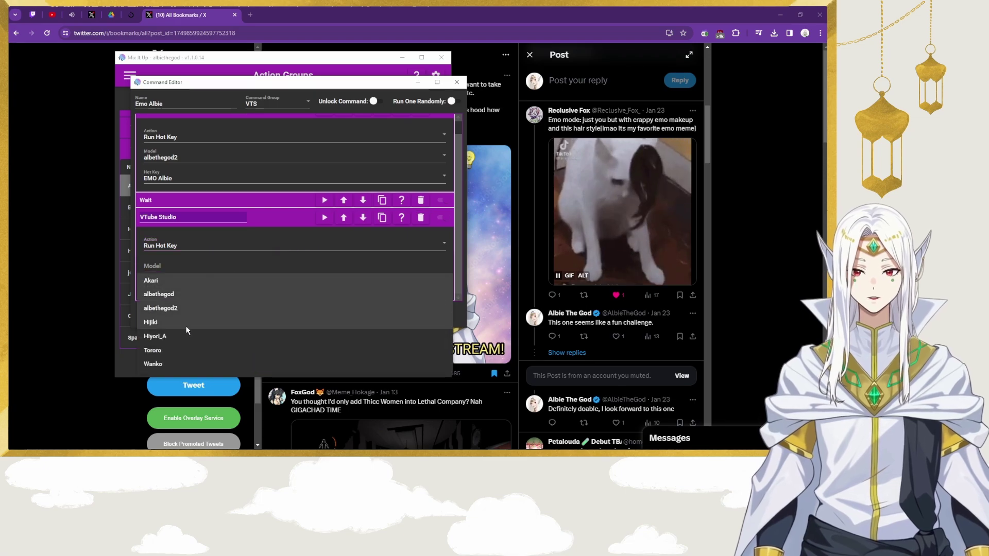
left_click(64, 167)
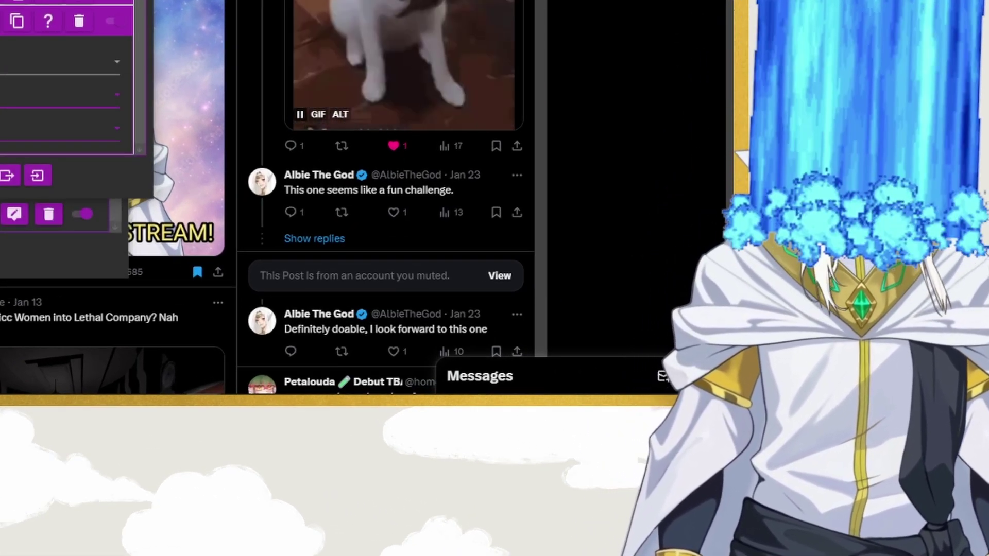
left_click(221, 284)
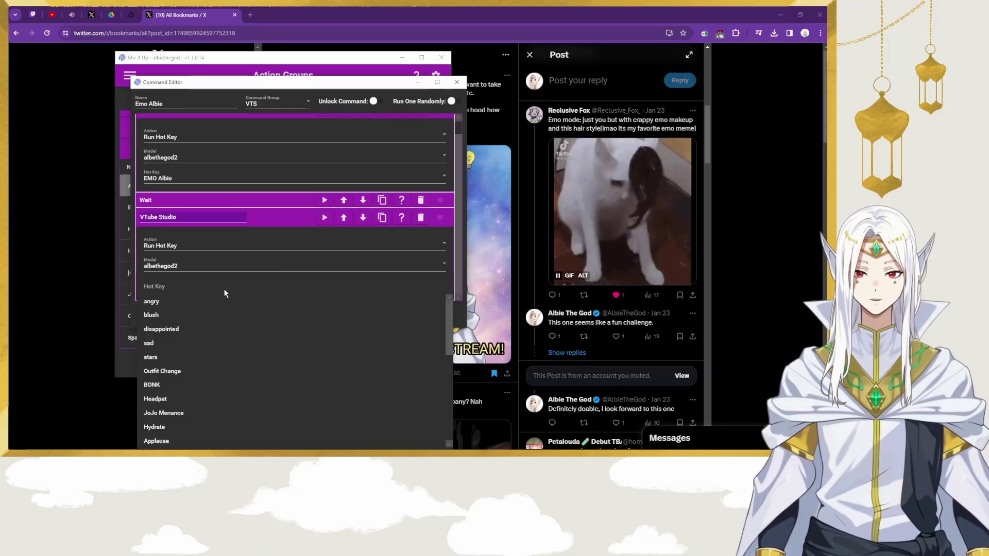
left_click(185, 425)
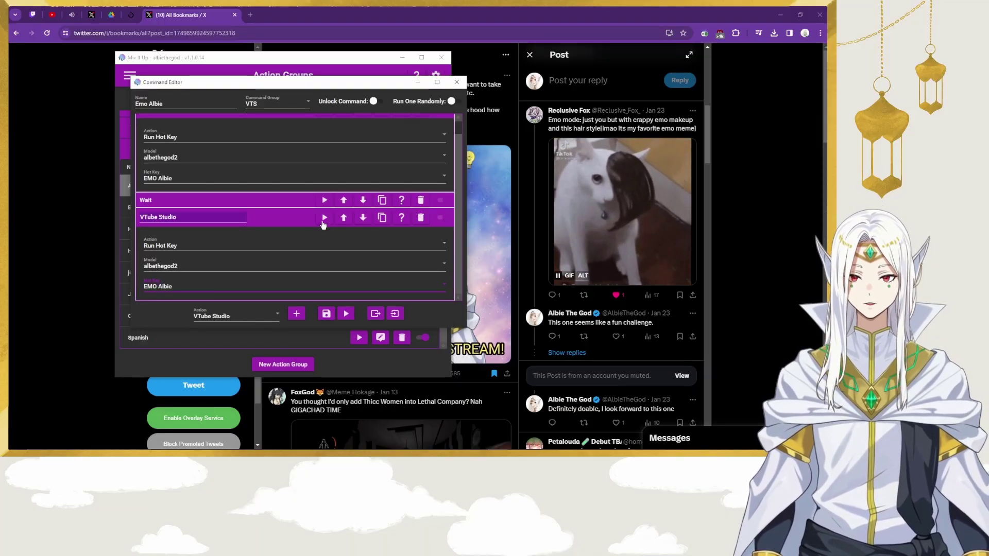
left_click(296, 222)
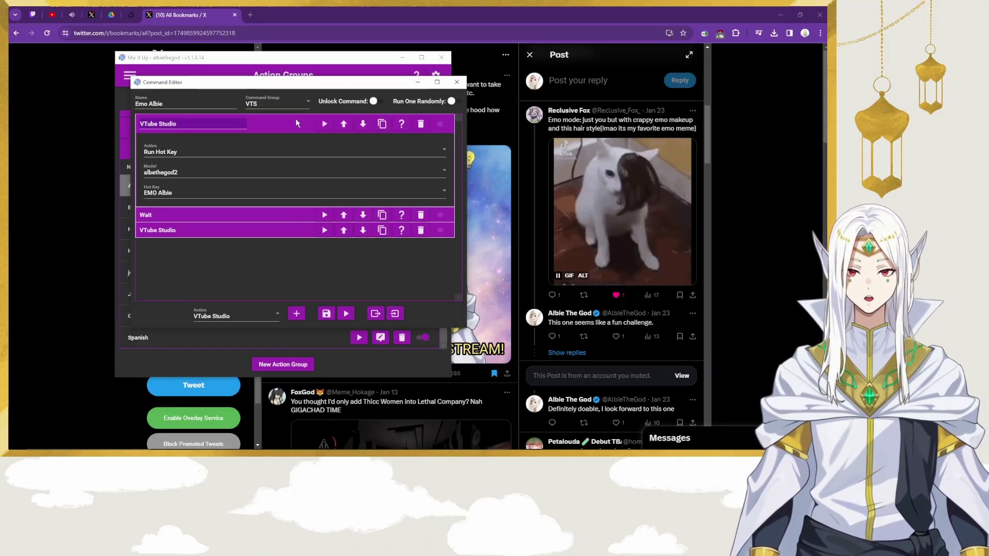
left_click(297, 129)
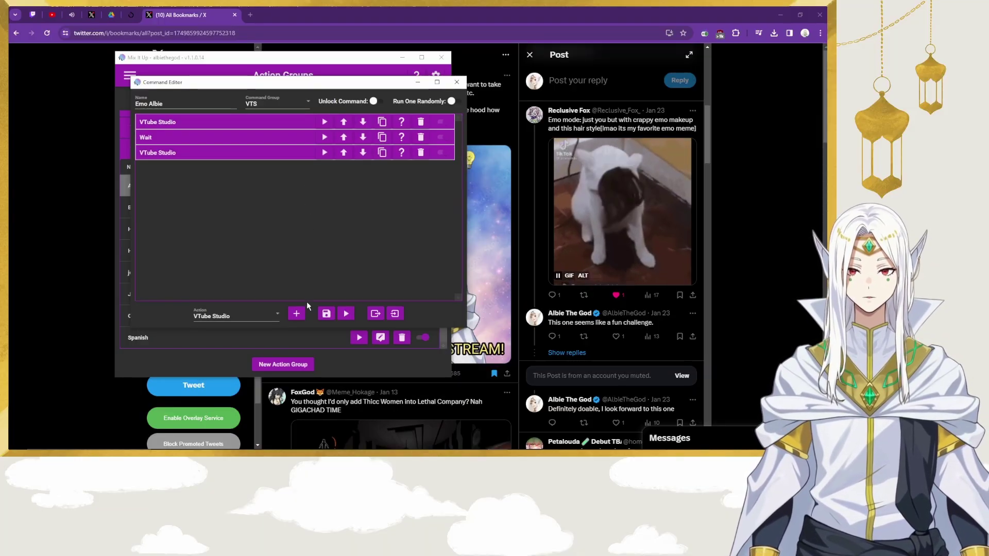
Step: Test the full Emo Albie action sequence, check the Wait action's duration, and save the action group
left_click(351, 319)
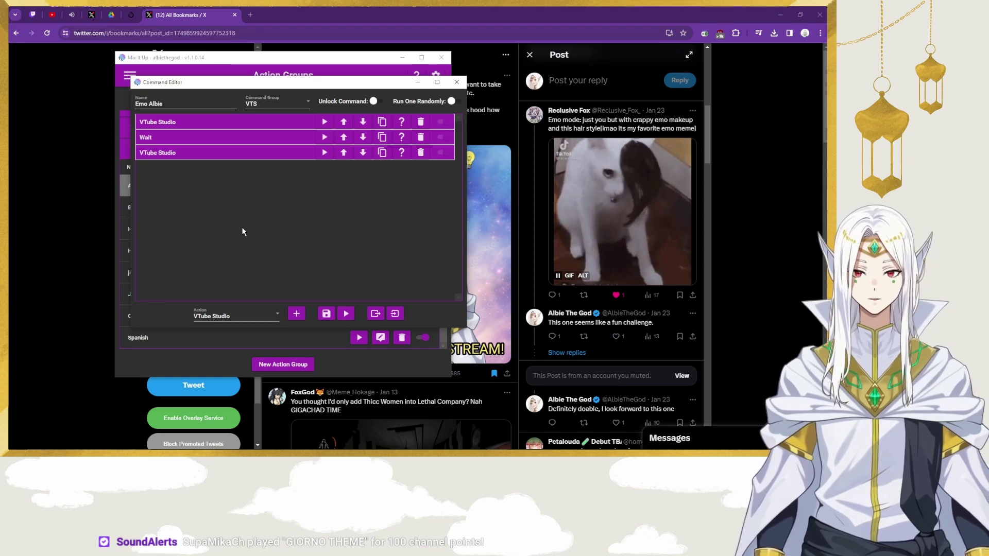
left_click(243, 141)
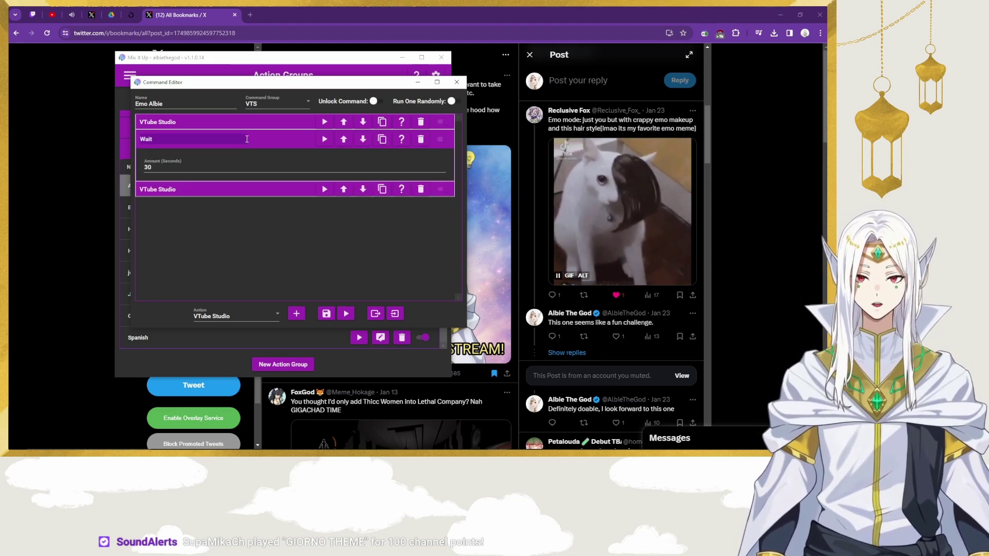
left_click(259, 142)
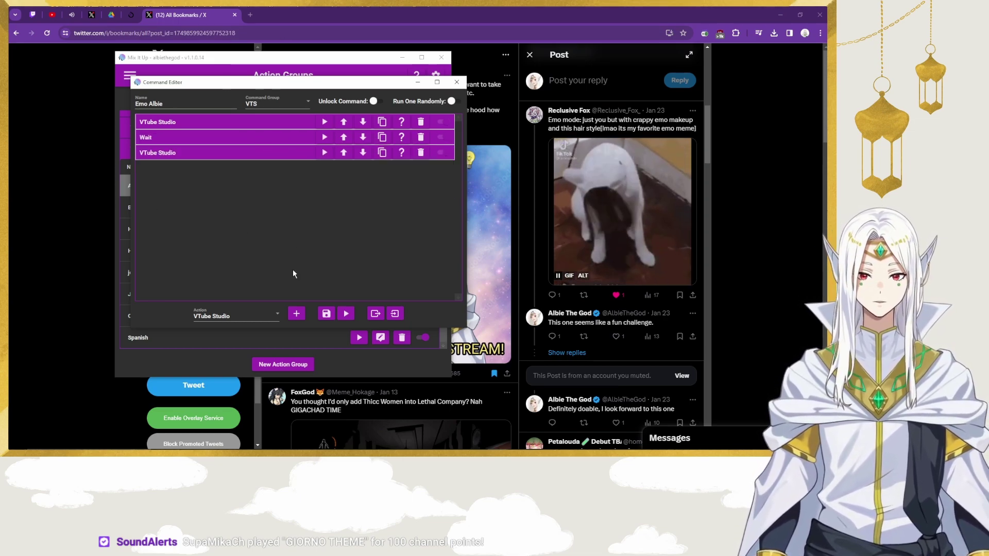
left_click(328, 314)
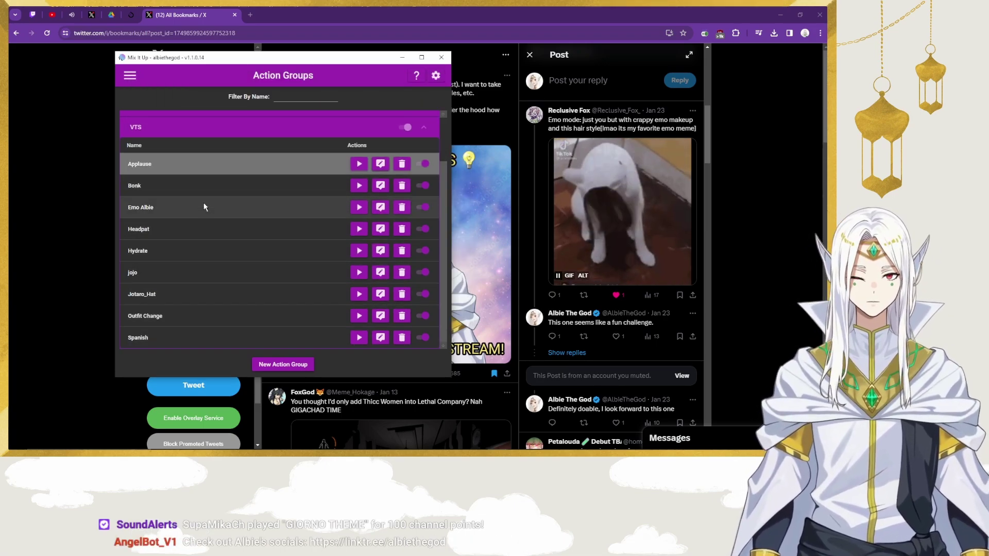
Step: Collapse the VTS group in the action groups list and open the Twitch Channel Points page
left_click(129, 76)
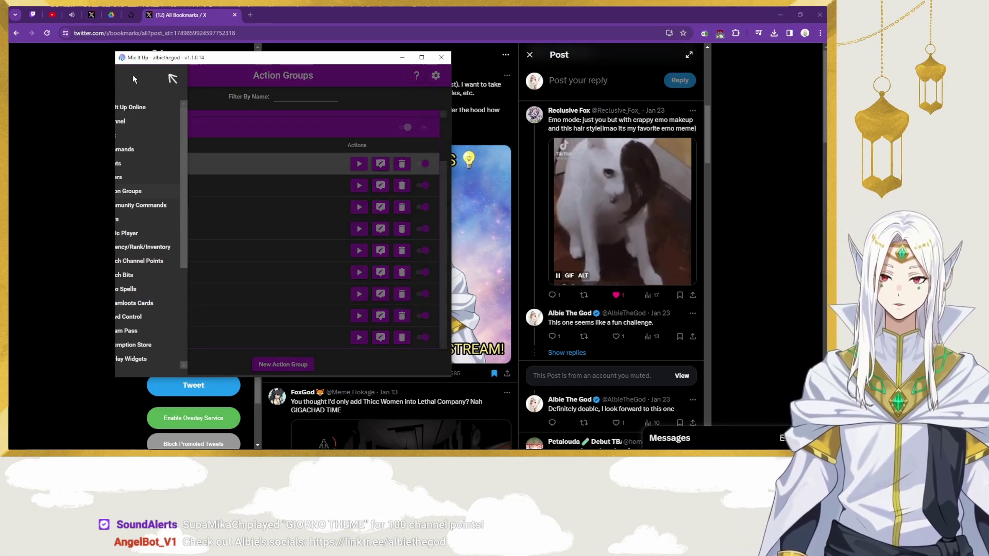
left_click(362, 90)
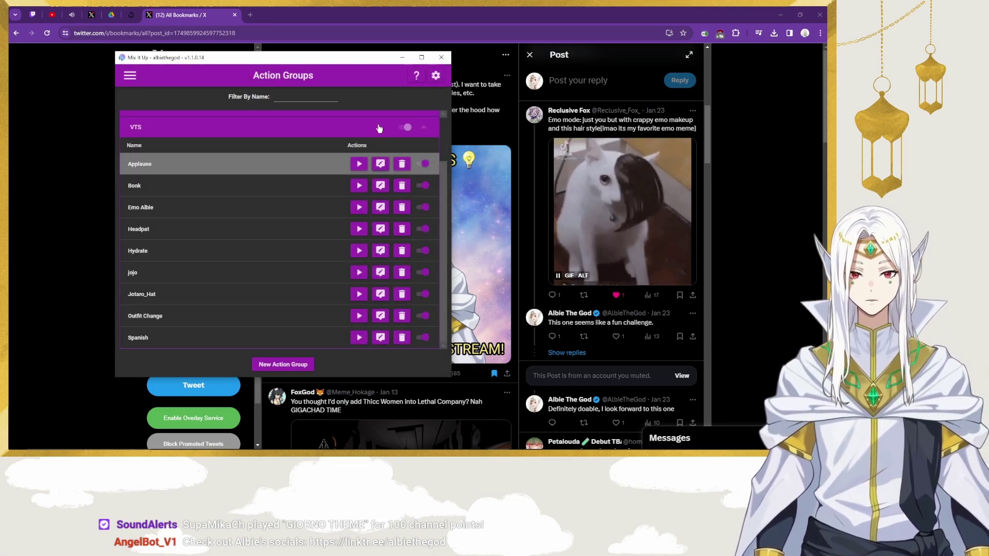
left_click(422, 130)
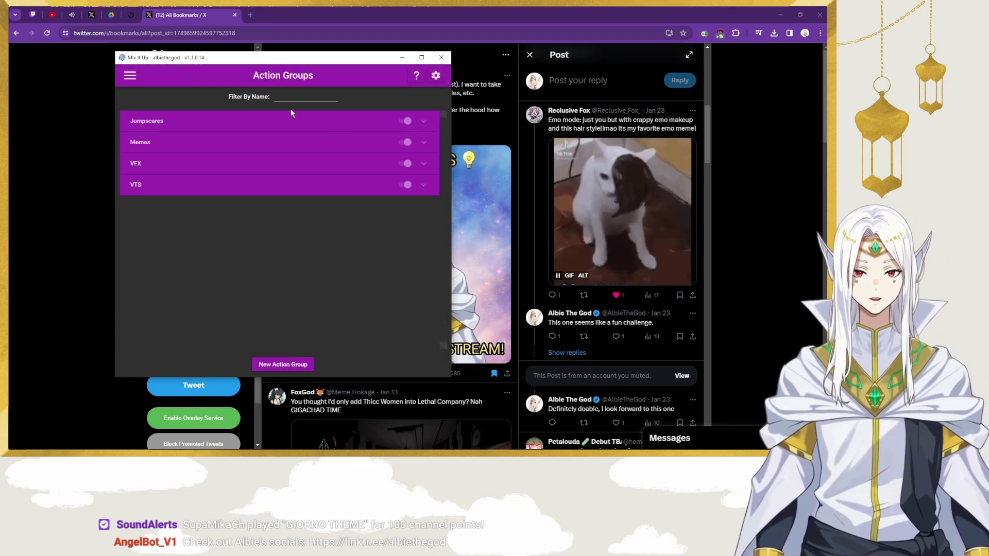
left_click(129, 76)
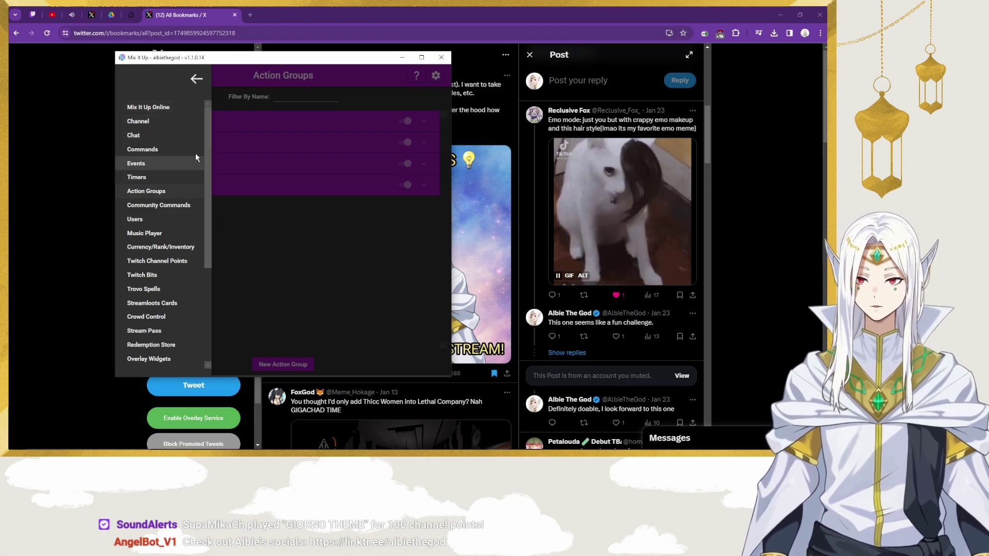
left_click(180, 263)
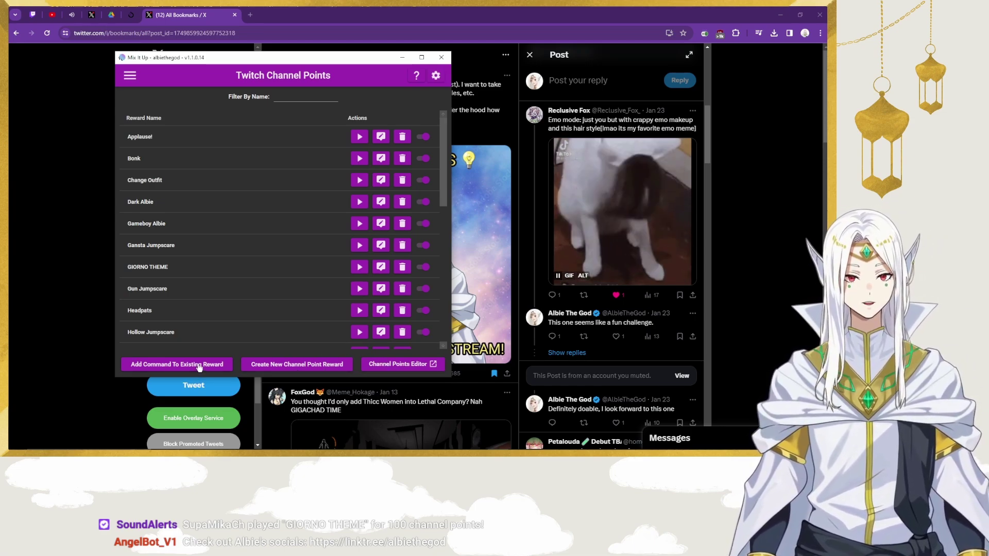
Step: Create a new Twitch channel point reward named Emo Albie
left_click(294, 364)
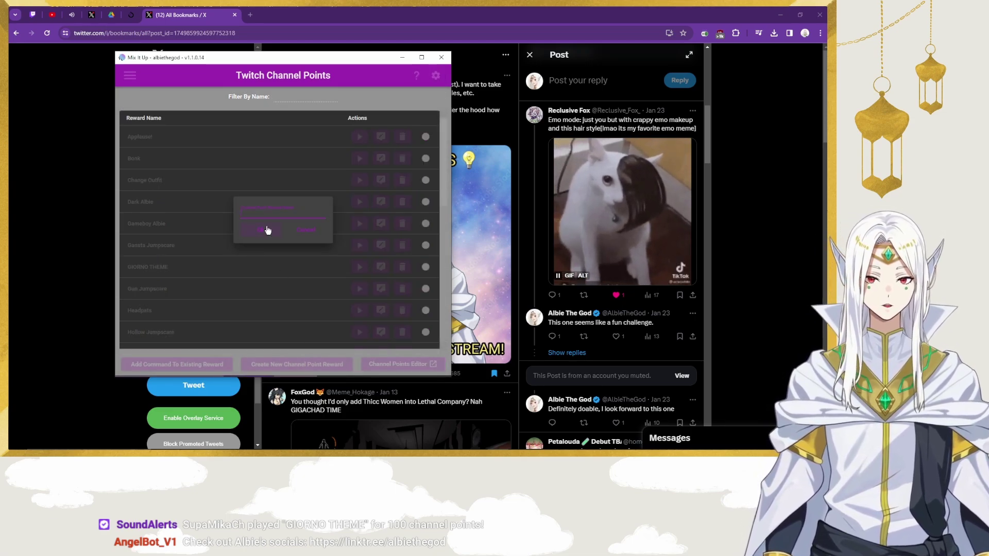
type("E")
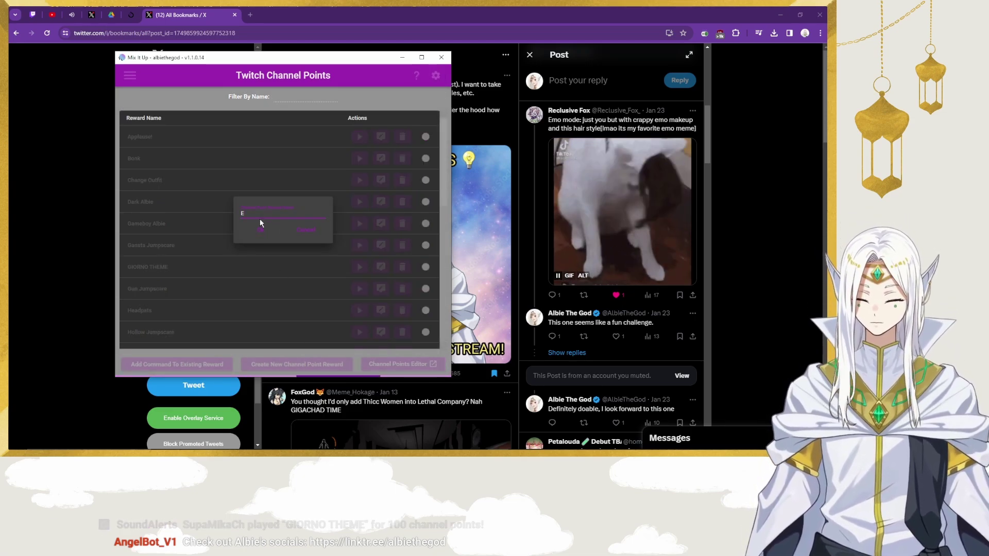
type("mo Al")
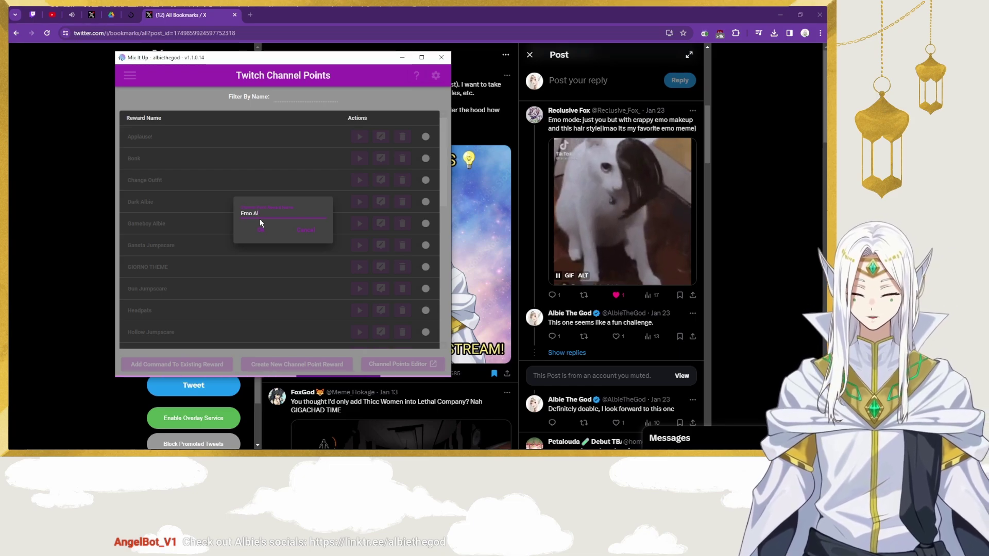
type("bie")
left_click(260, 224)
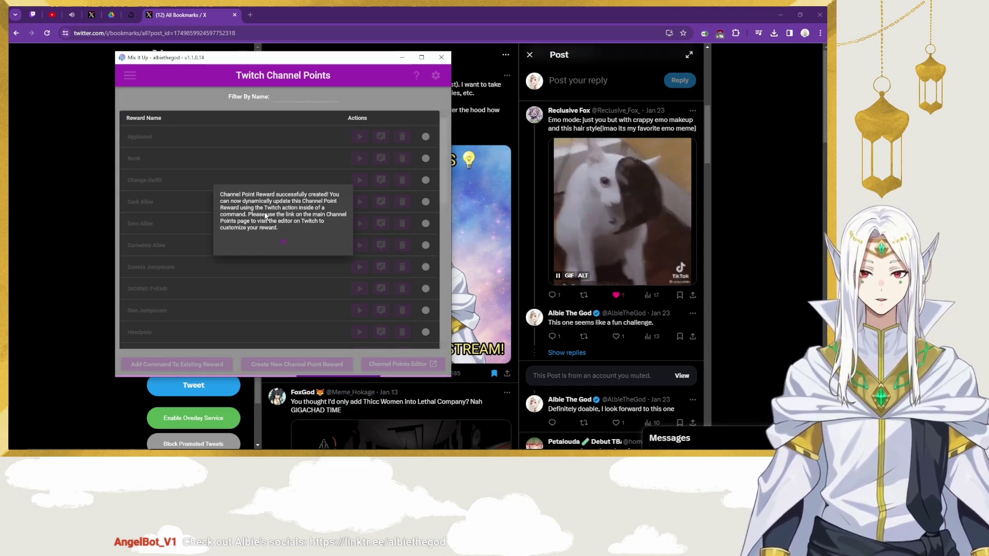
left_click(286, 248)
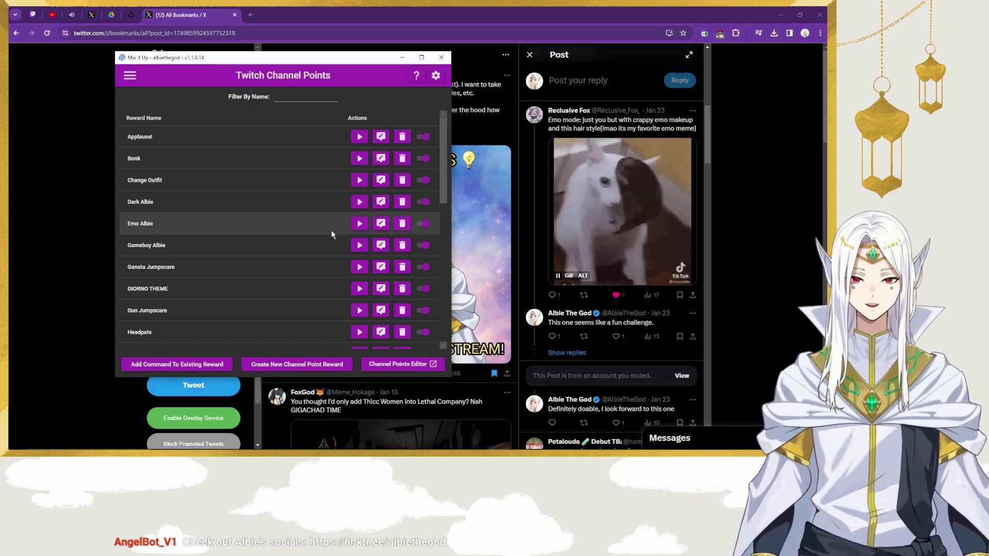
Step: Open the Emo Albie reward's command for editing and add a Command action to it
left_click(379, 228)
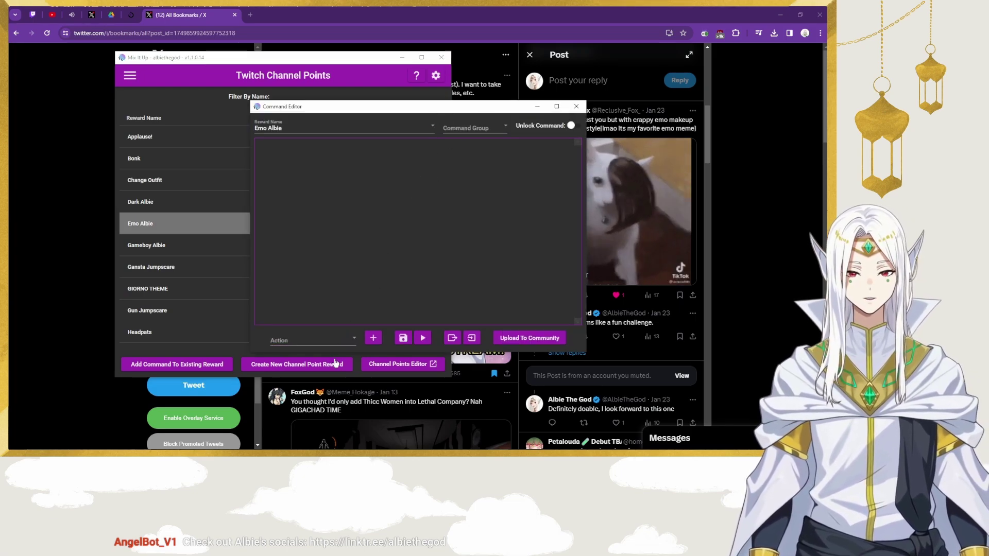
left_click(341, 338)
left_click(420, 273)
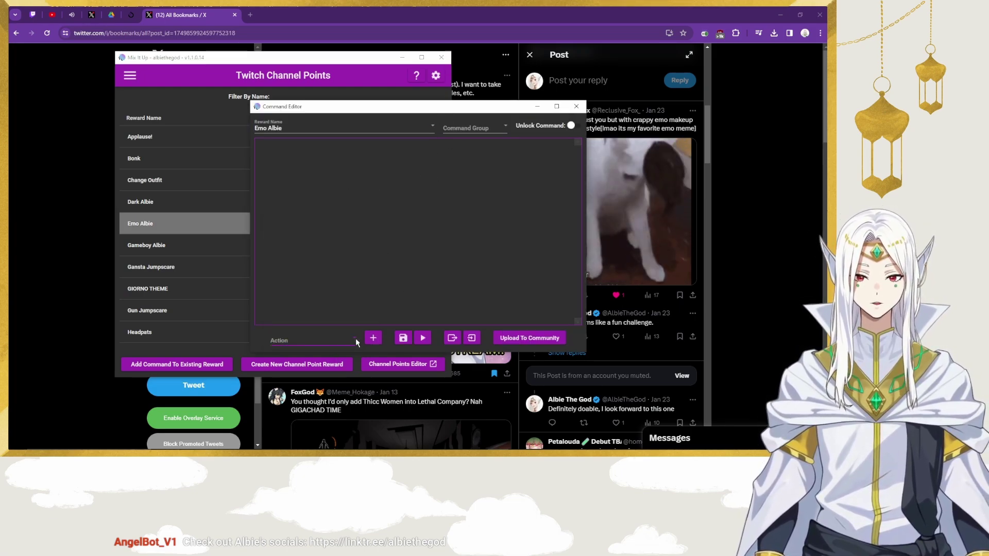
left_click(355, 338)
scroll(335, 289, "up", 2)
left_click(323, 196)
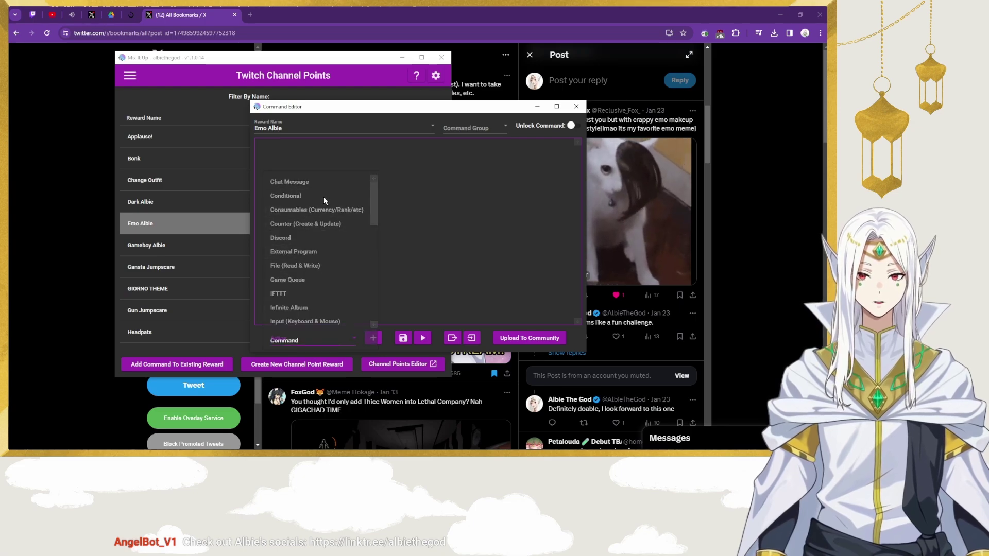
left_click(373, 337)
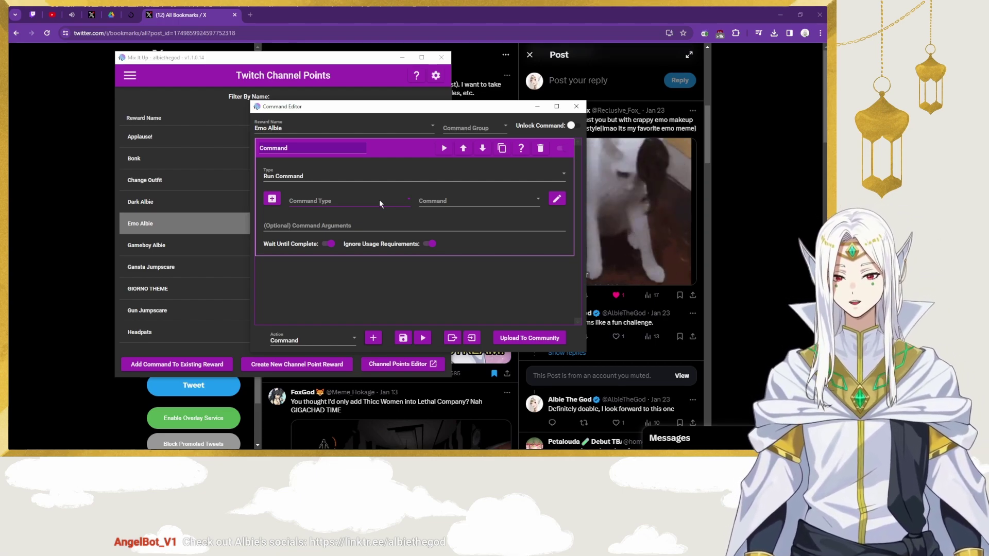
Step: Set the Command action to run the Emo Albie command of type Action Group
left_click(379, 200)
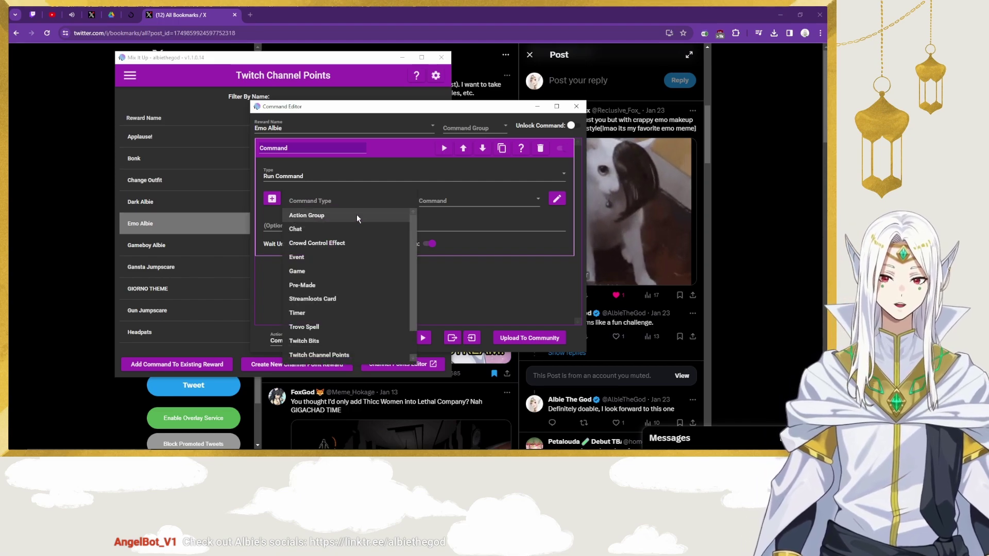
left_click(331, 221)
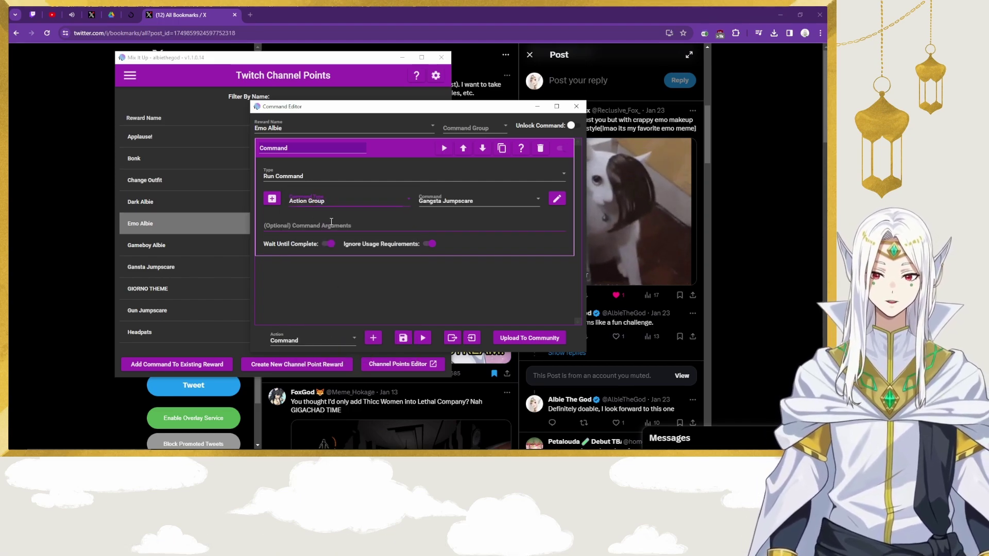
left_click(469, 202)
scroll(453, 288, "down", 3)
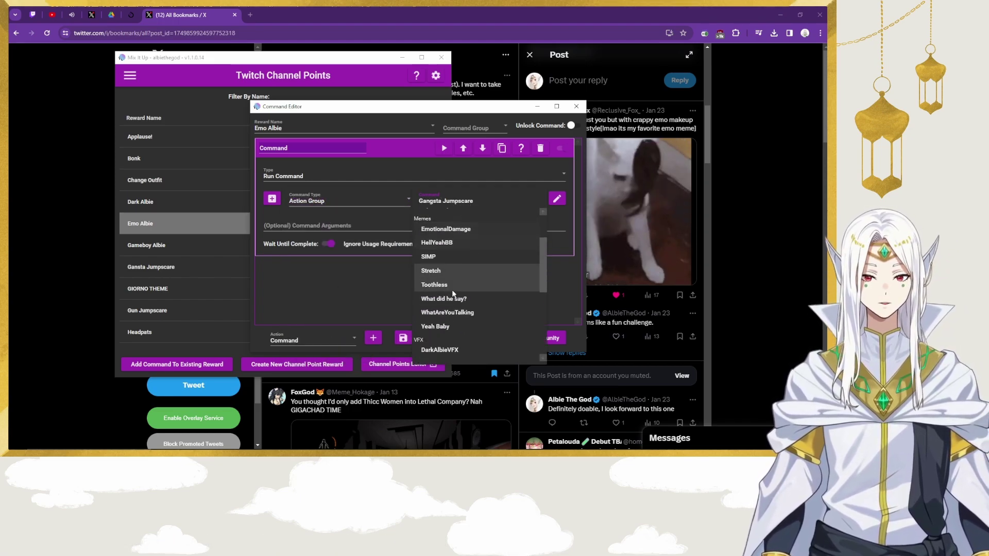
scroll(453, 293, "down", 5)
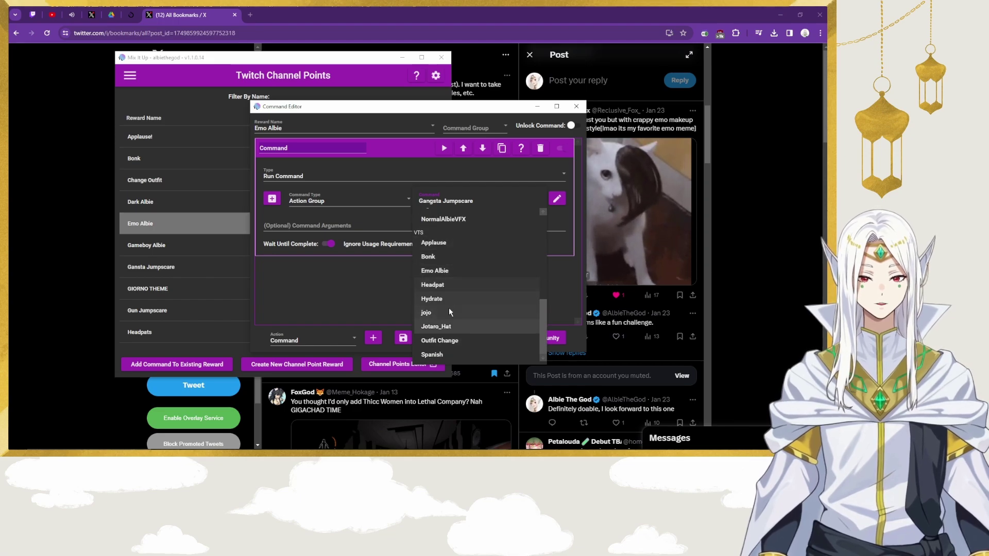
left_click(434, 270)
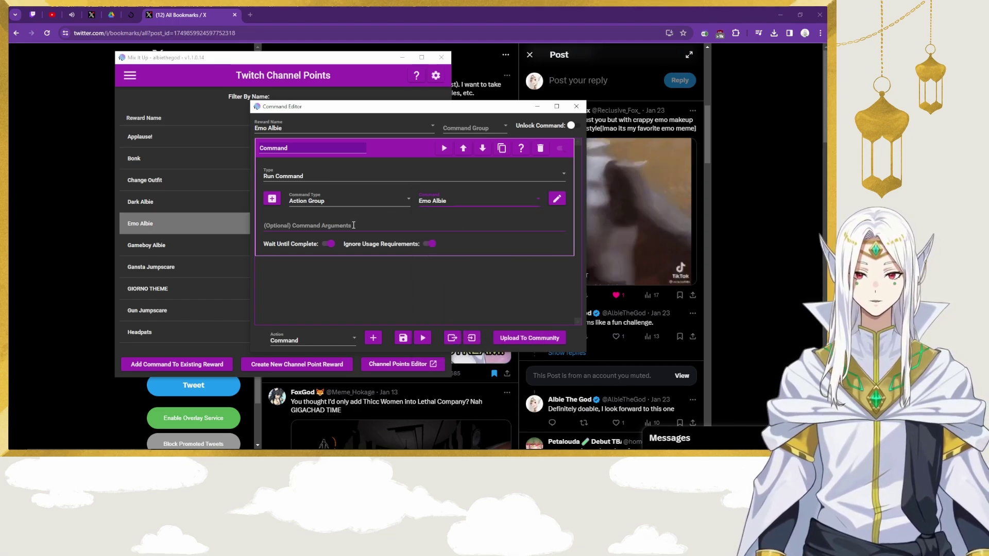
Step: Turn off Wait Until Complete for the Command action and collapse its settings
left_click(321, 222)
left_click(397, 295)
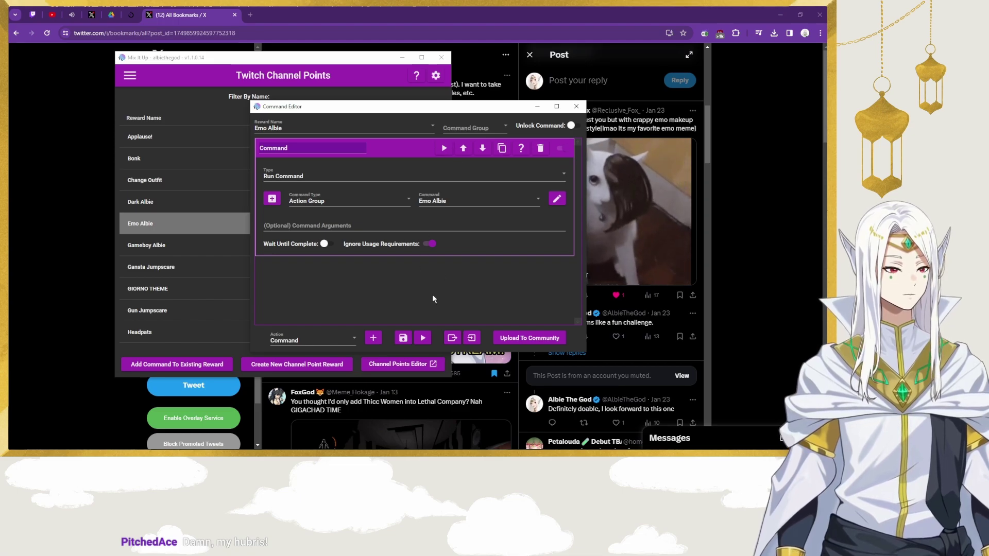
left_click(502, 126)
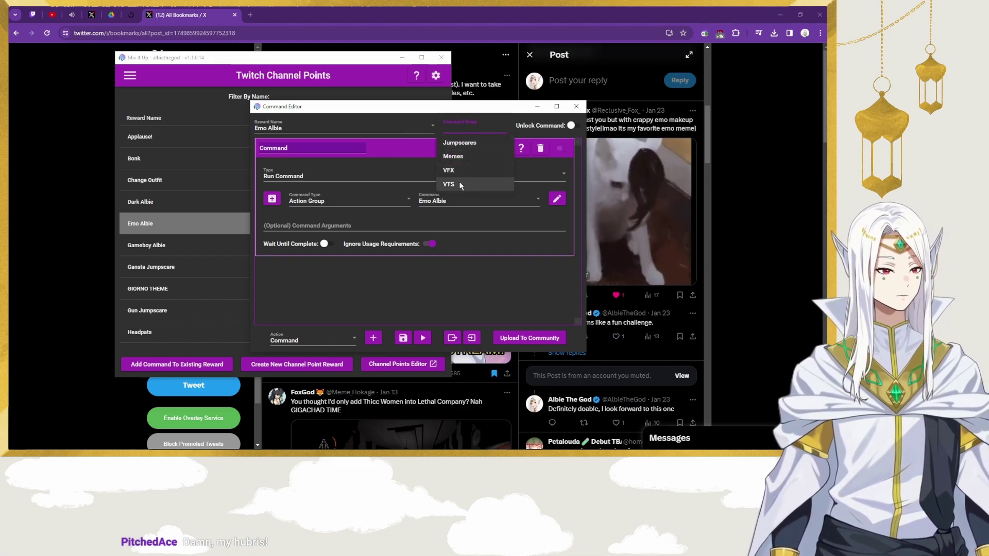
left_click(401, 141)
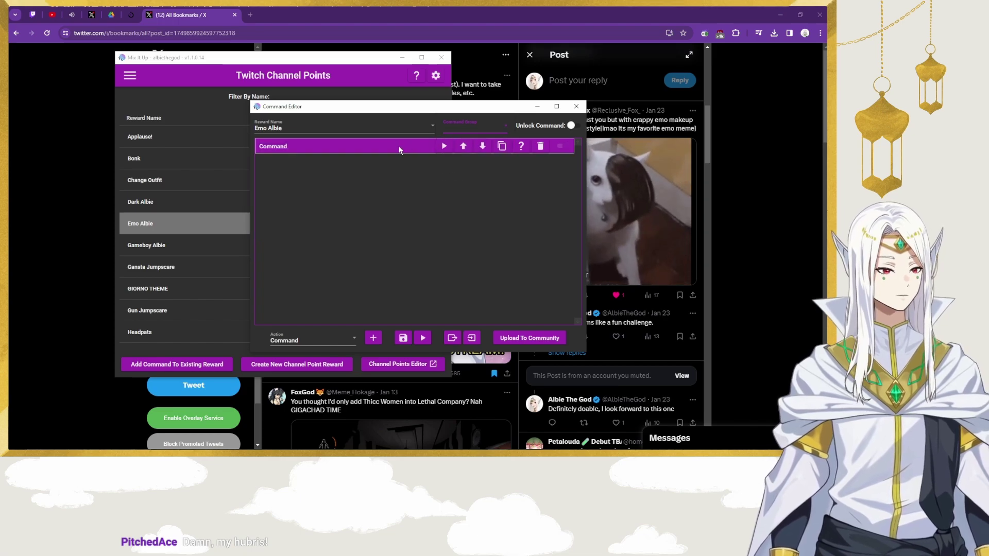
left_click(398, 147)
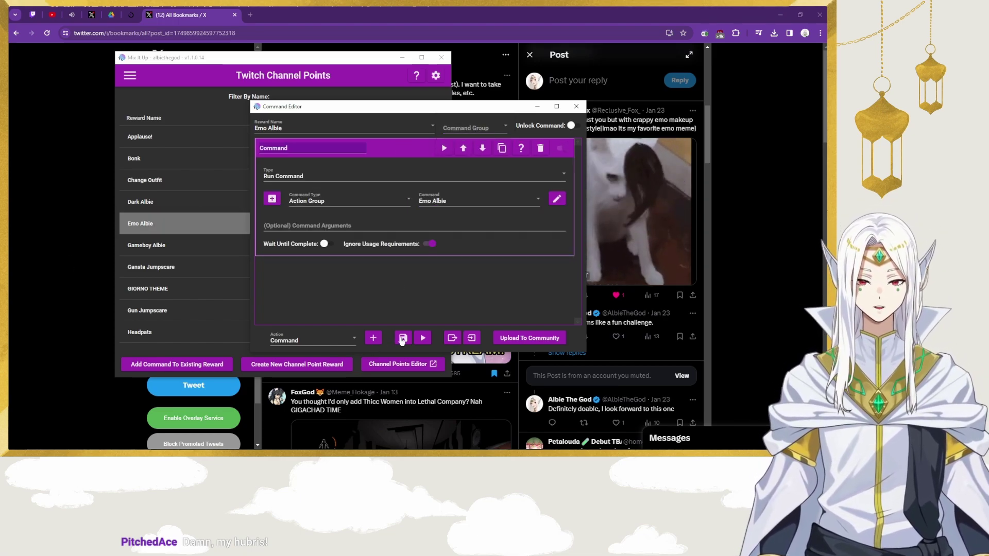
left_click(402, 339)
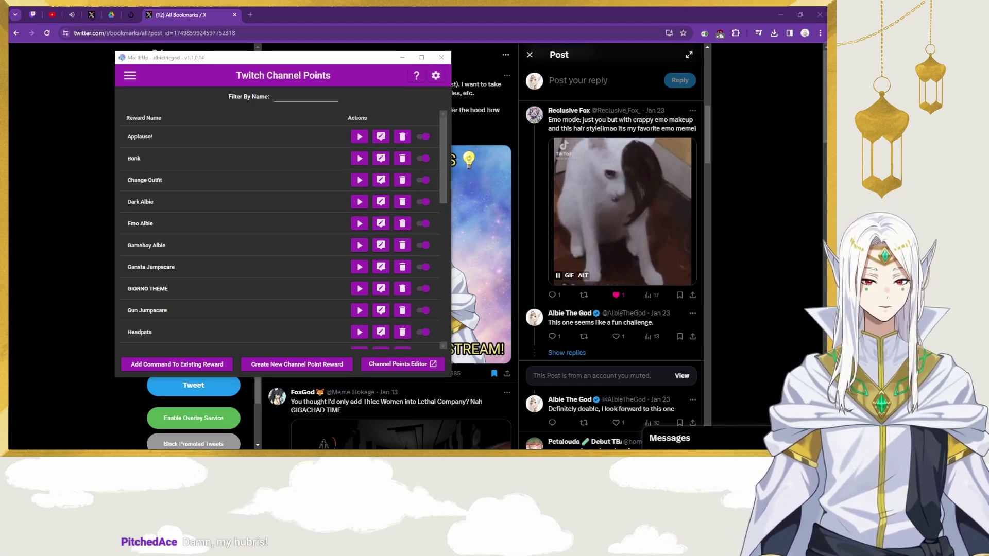
left_click(420, 365)
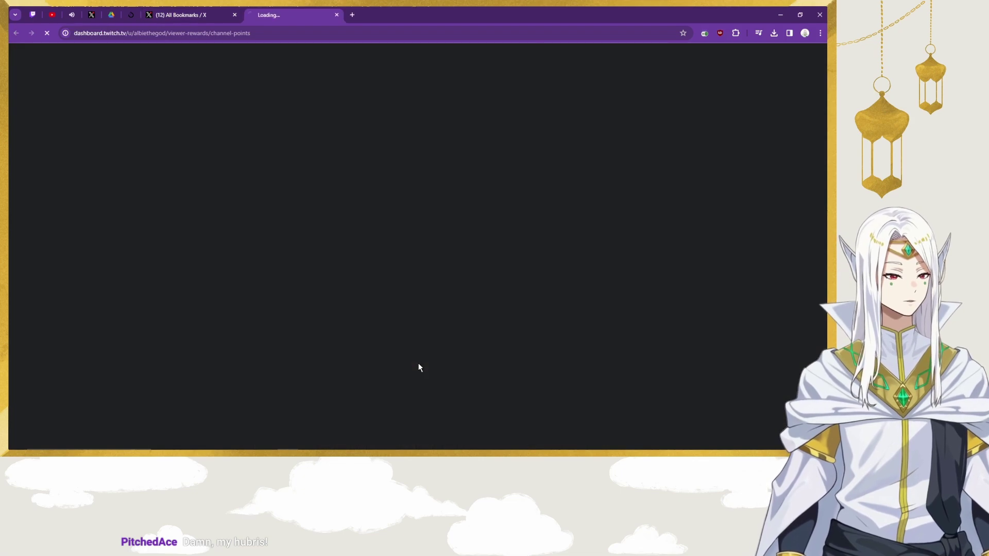
key("alt+Tab")
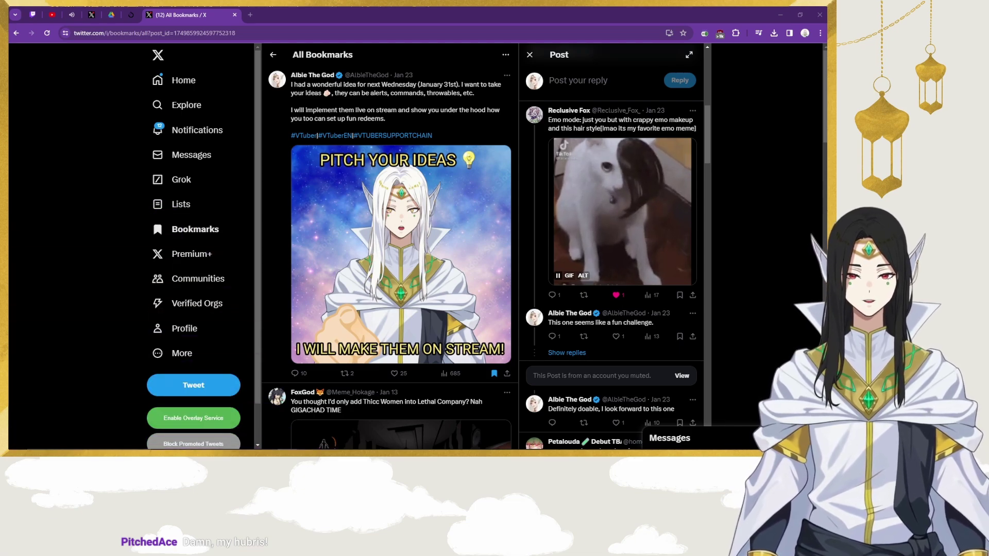
left_click_drag(8, 448, 294, 10)
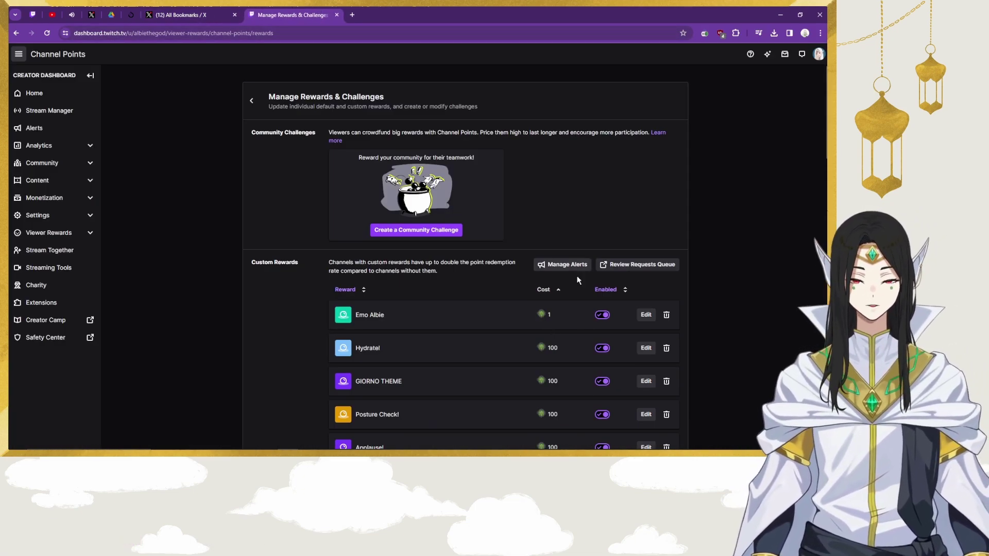
Step: Open the Emo Albie custom reward for editing on Twitch and review its cost, icon, background color and cooldown options
scroll(370, 223, "down", 1)
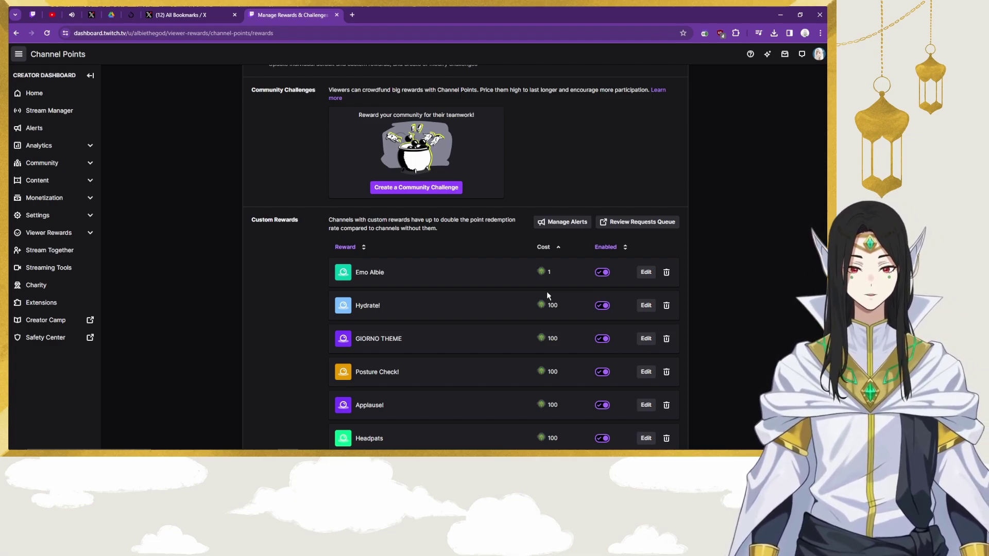
left_click(645, 273)
scroll(299, 283, "down", 2)
scroll(310, 298, "up", 2)
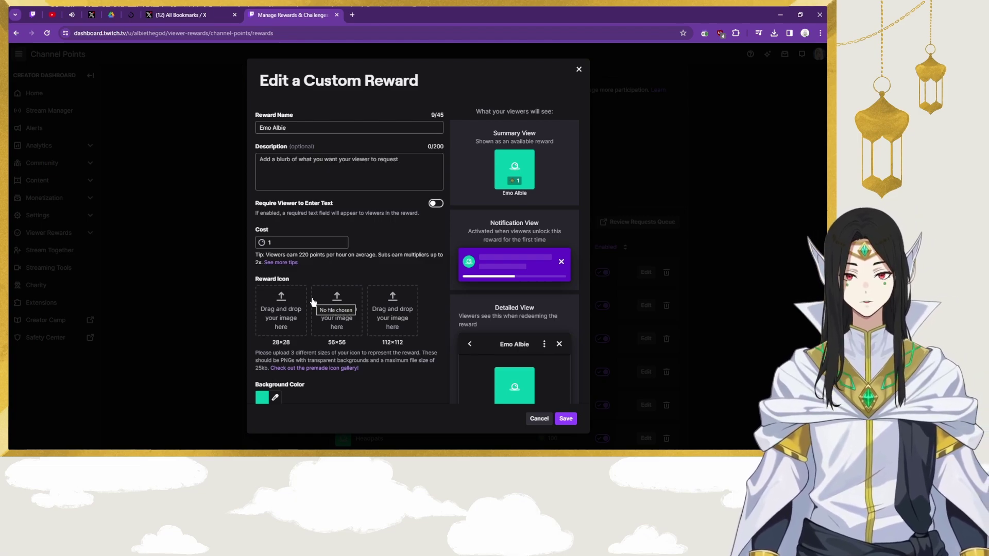
scroll(403, 232, "down", 3)
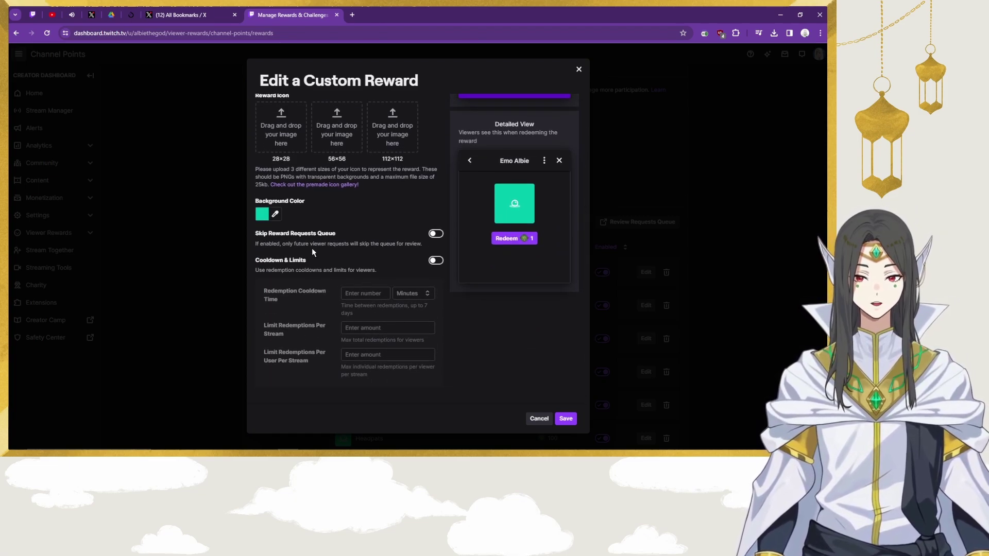
Step: Try enabling Cooldown & Limits with a redemption cooldown of 5 minutes for the Emo Albie reward, and discard the edit
left_click(435, 260)
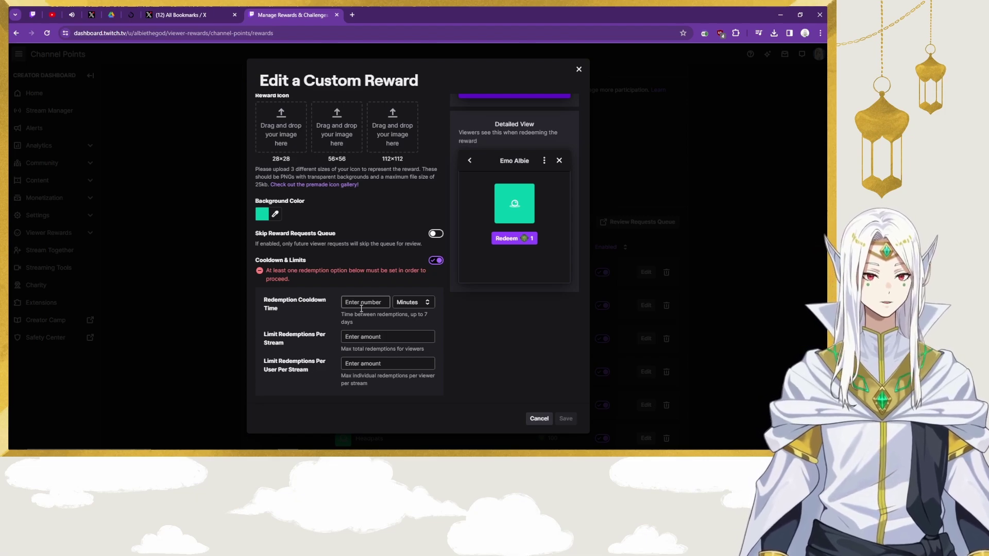
left_click(370, 339)
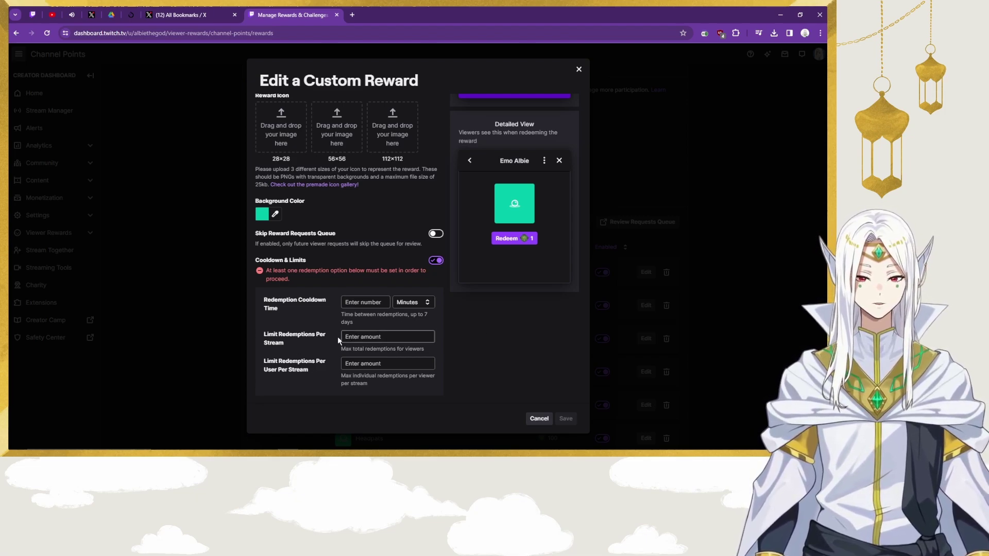
left_click(356, 366)
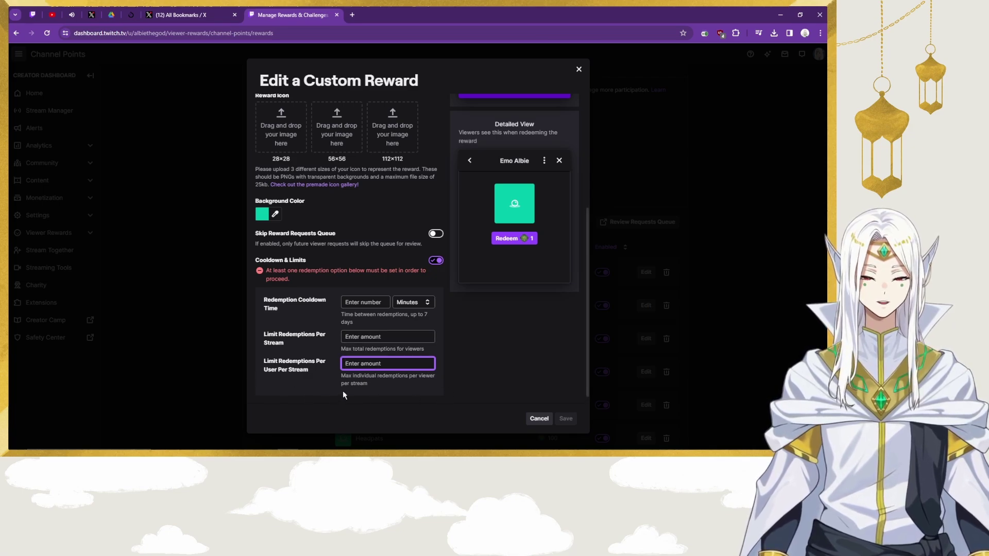
scroll(381, 240, "up", 5)
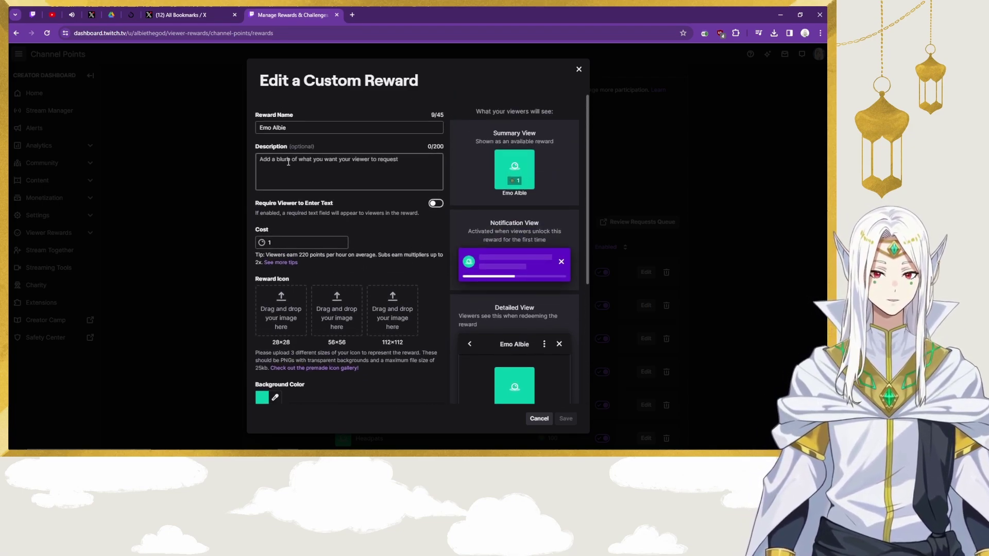
scroll(383, 247, "down", 4)
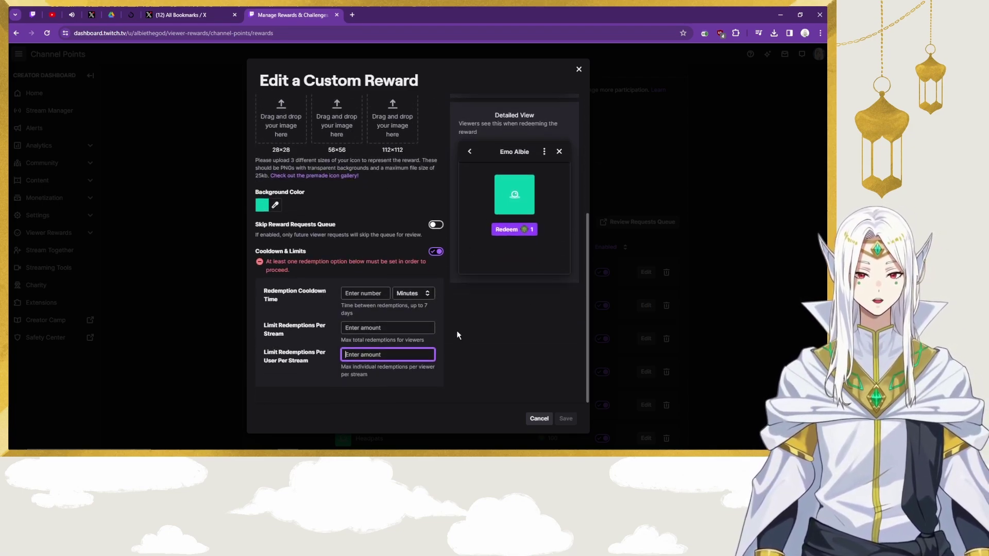
left_click(369, 298)
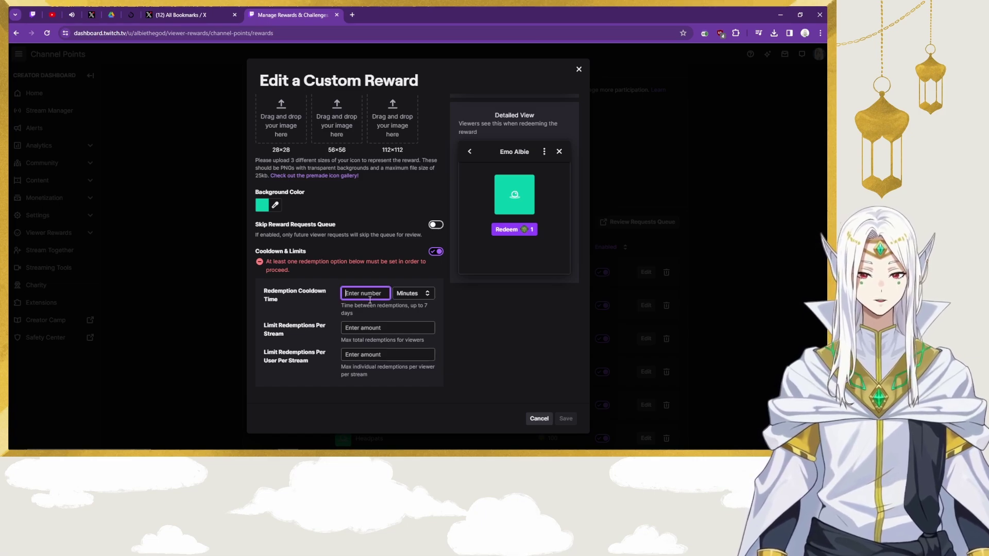
type("5")
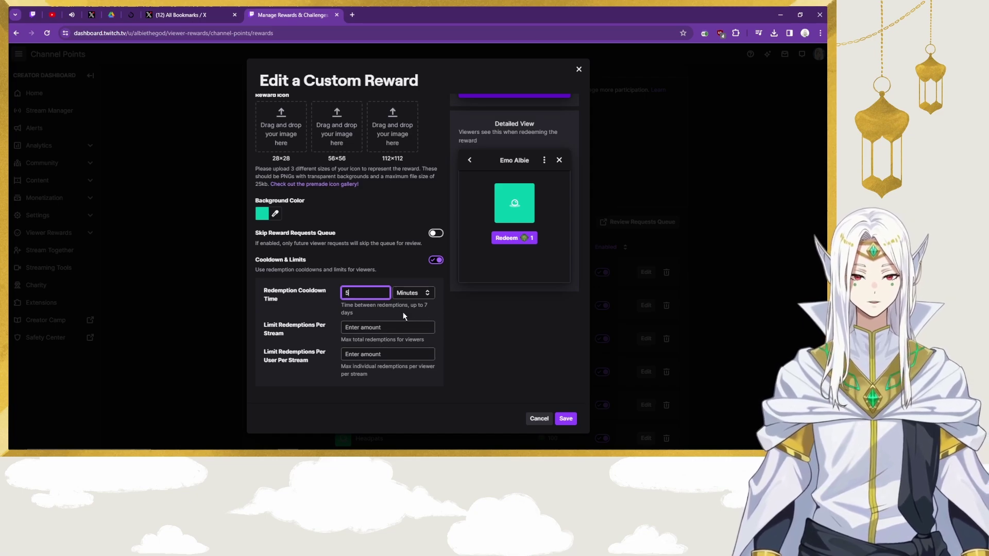
left_click(539, 418)
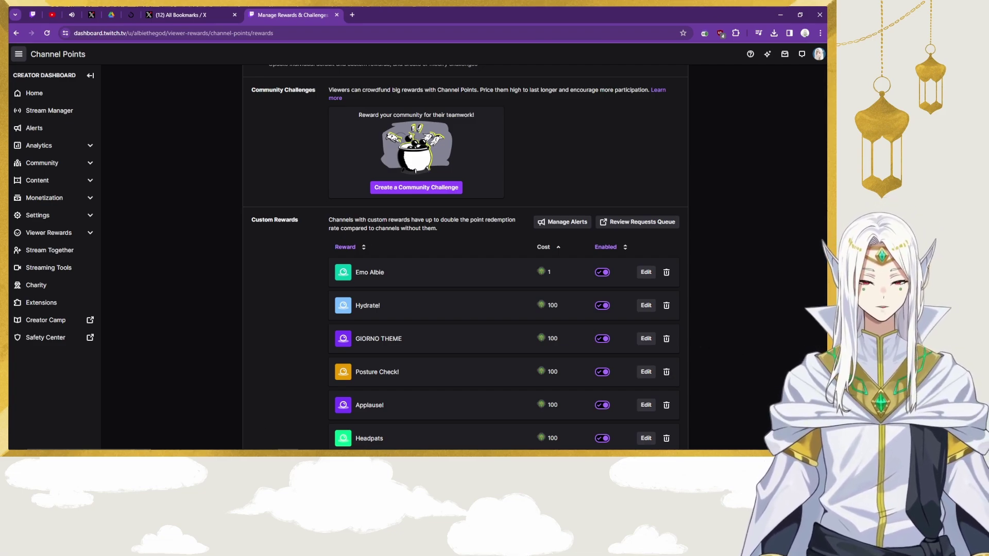
key("alt+Tab")
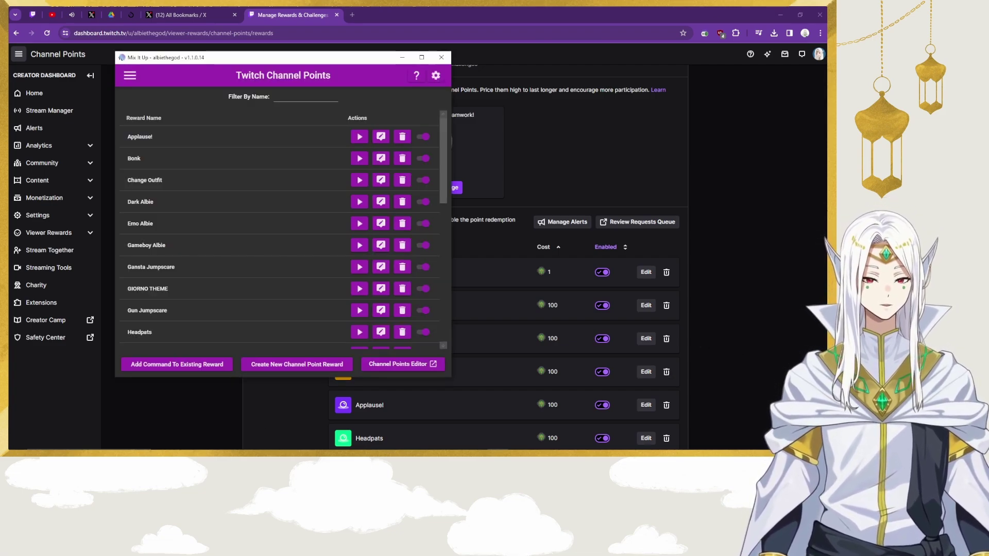
left_click_drag(296, 60, 316, 58)
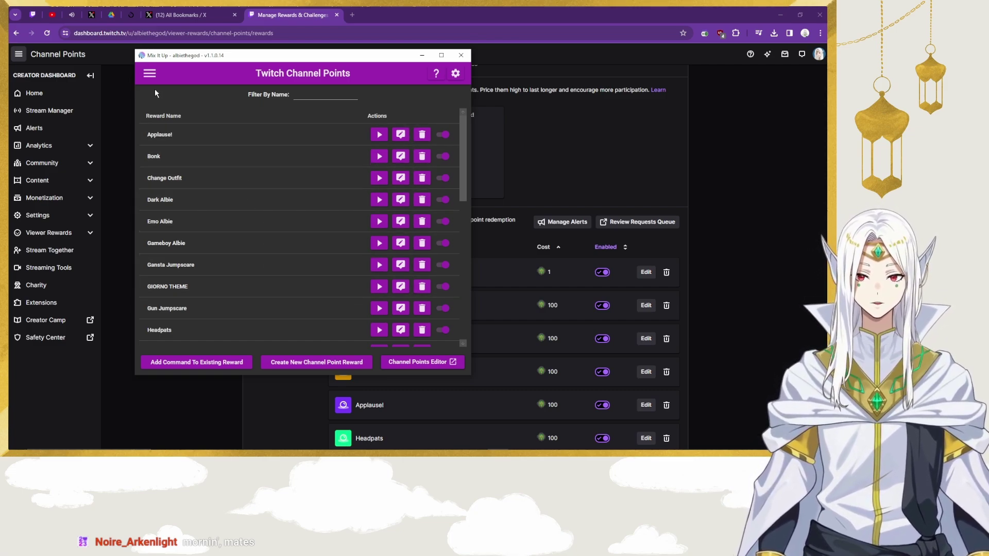
left_click(149, 73)
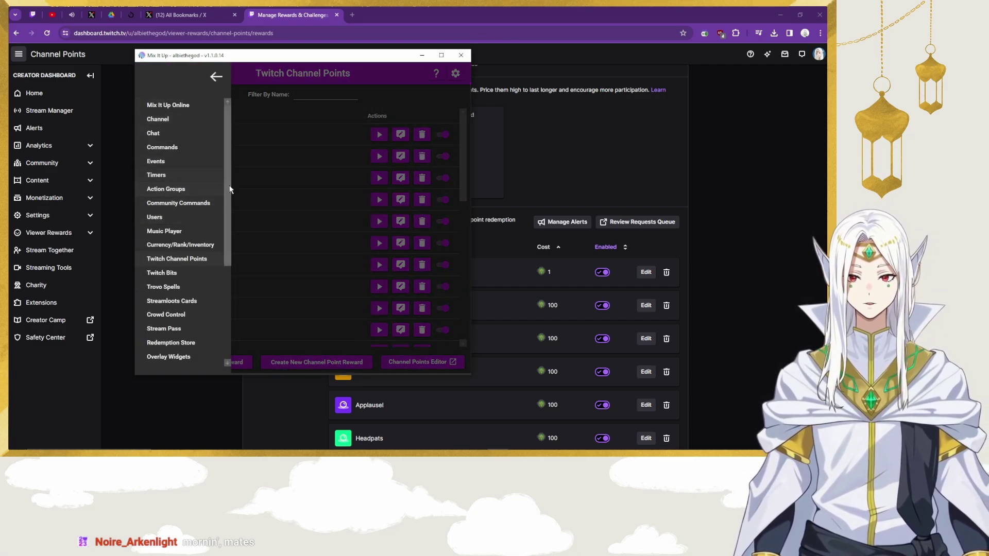
left_click_drag(228, 191, 218, 286)
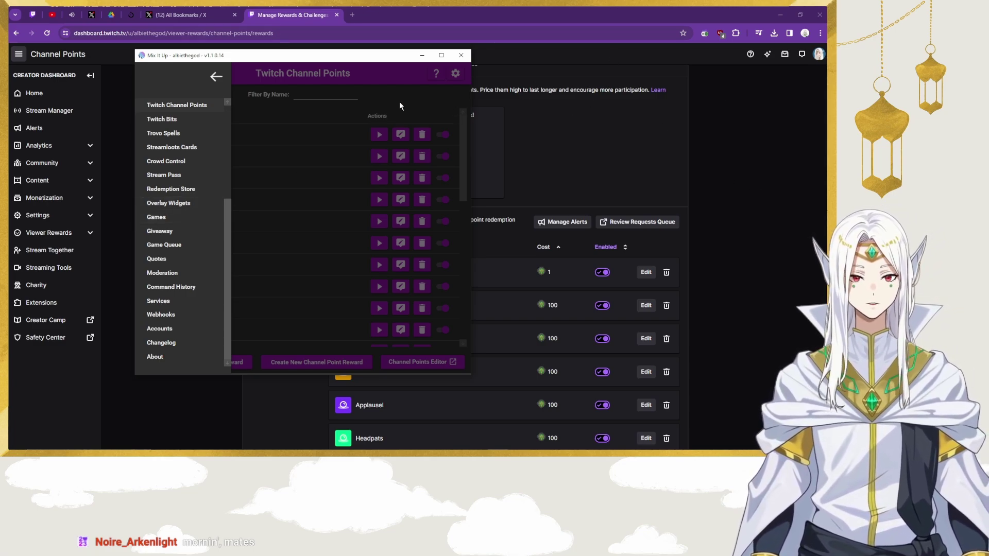
left_click(421, 56)
Step: Open YouTube in a new browser tab and search for "rain greenscreen"
left_click(352, 15)
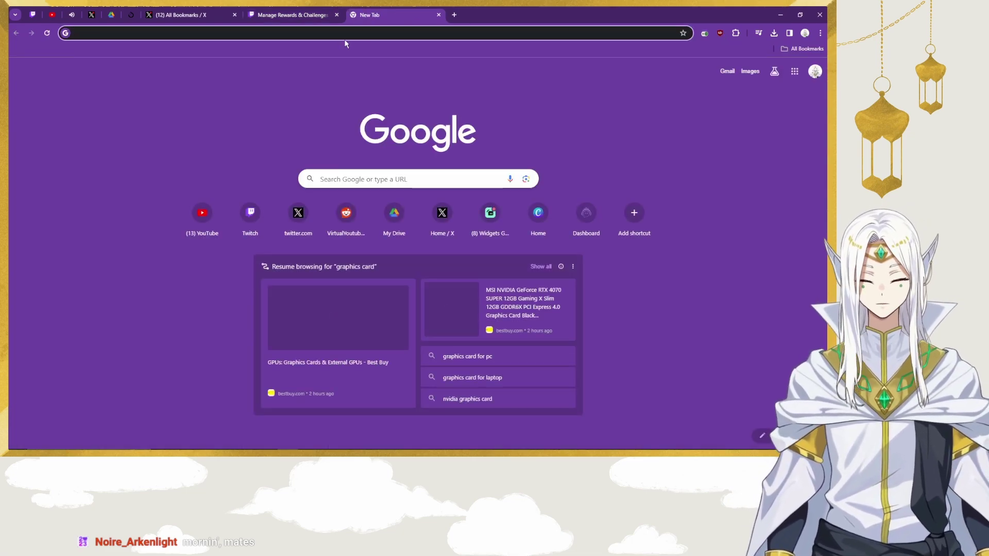
type("youtube.com")
key("Return")
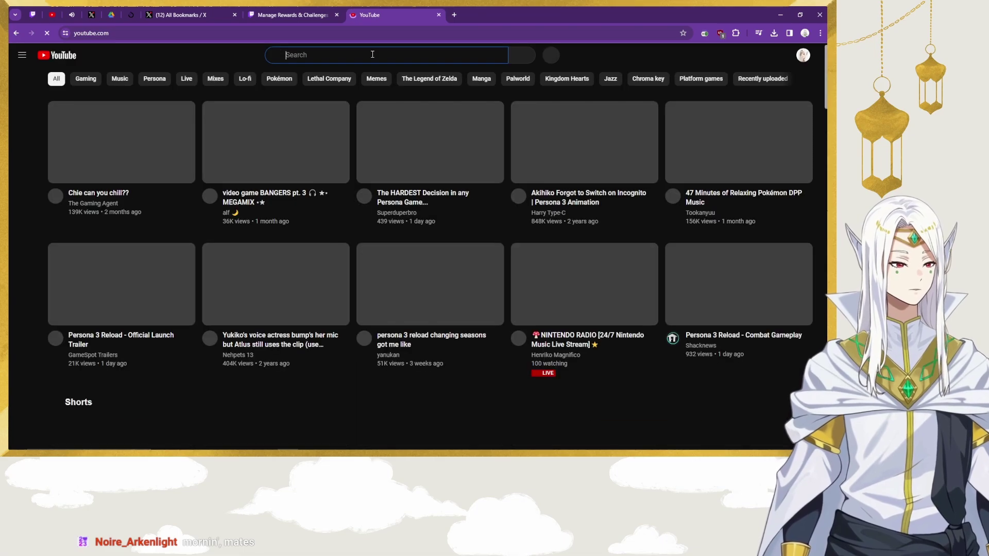
type("rain gre")
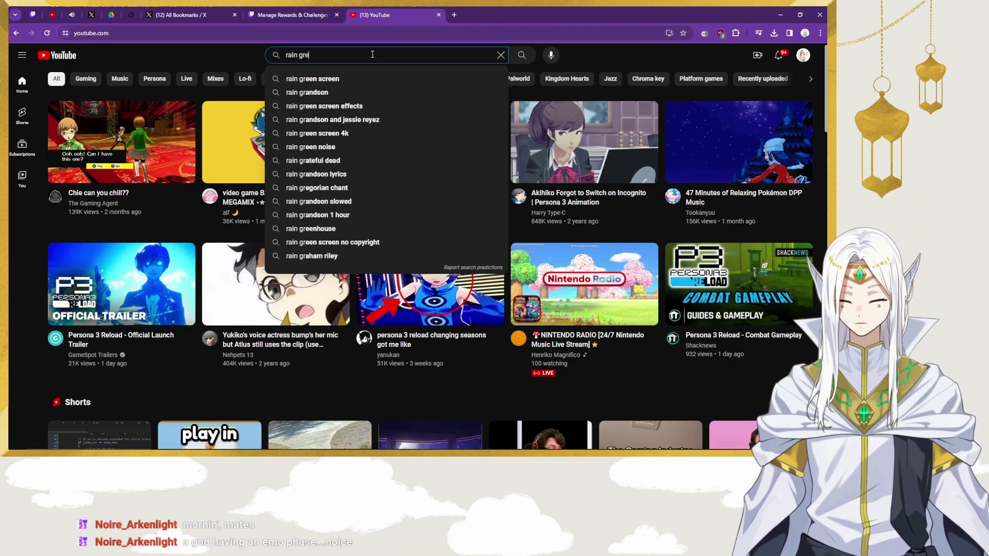
type("enscreen")
key("Return")
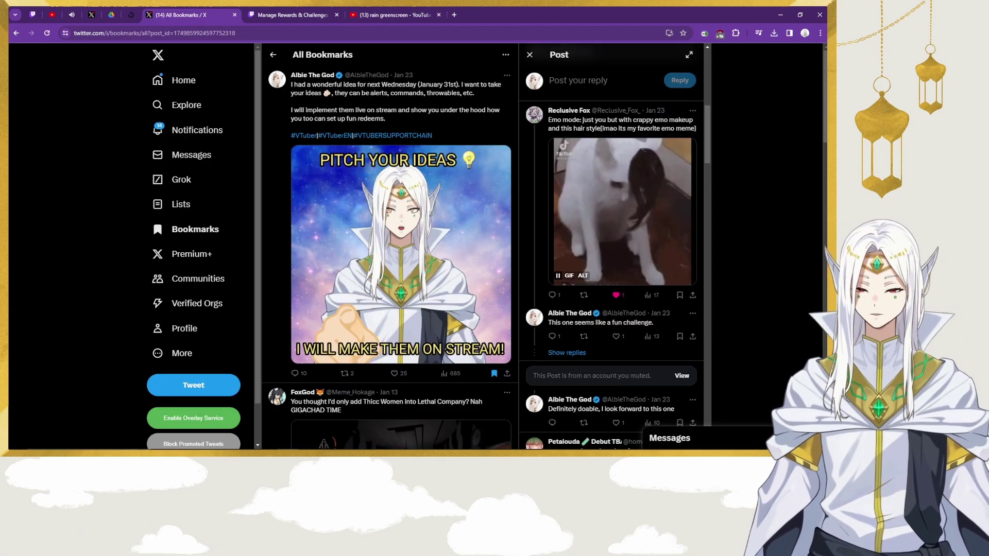
Step: Switch to Mix It Up and open the Emo Albie action group from the VTS group for editing
key("alt+Tab")
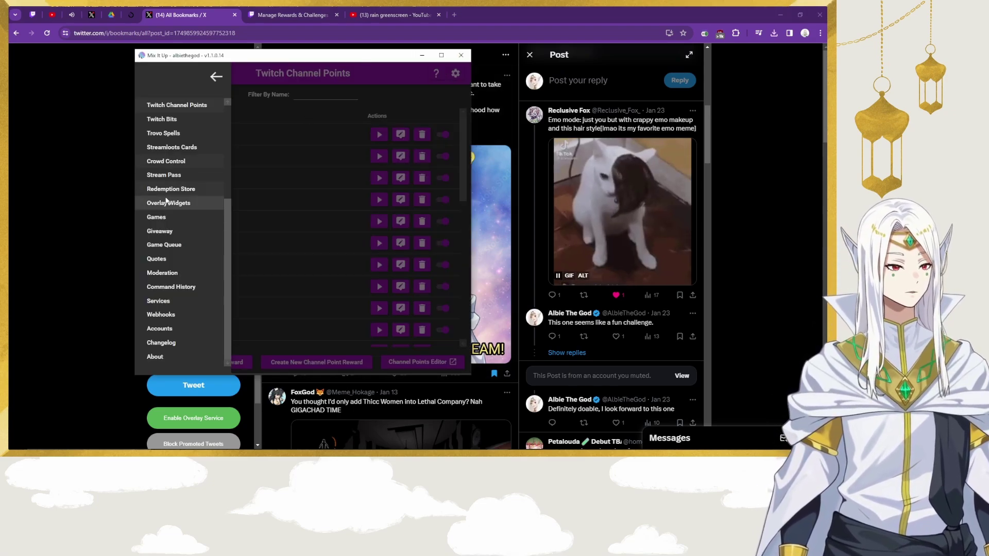
scroll(228, 191, "up", 6)
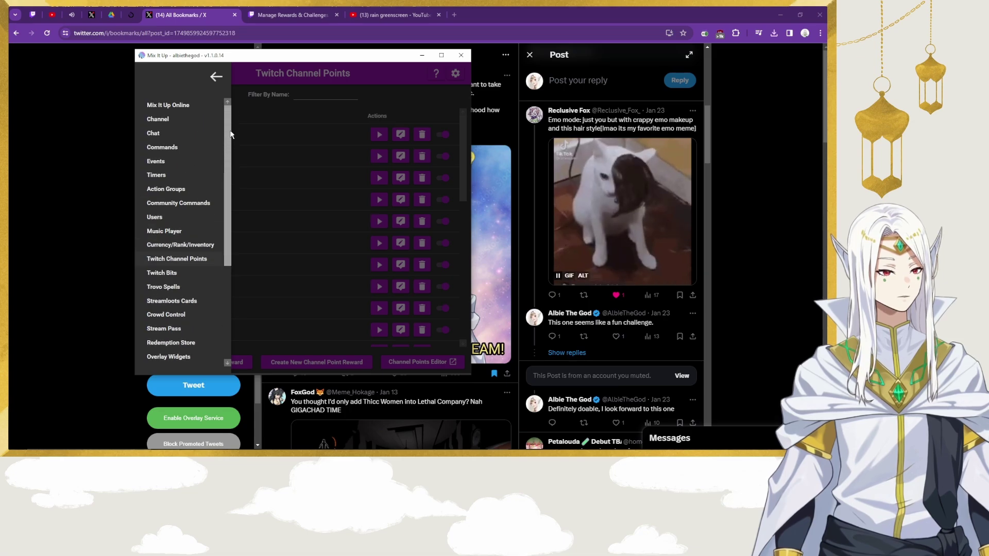
left_click(191, 189)
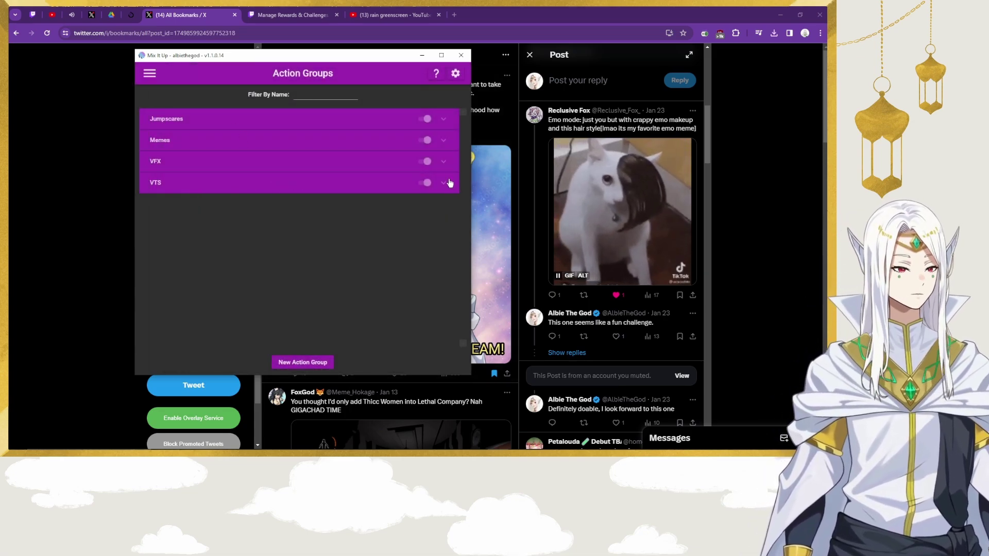
left_click(443, 183)
scroll(247, 229, "down", 1)
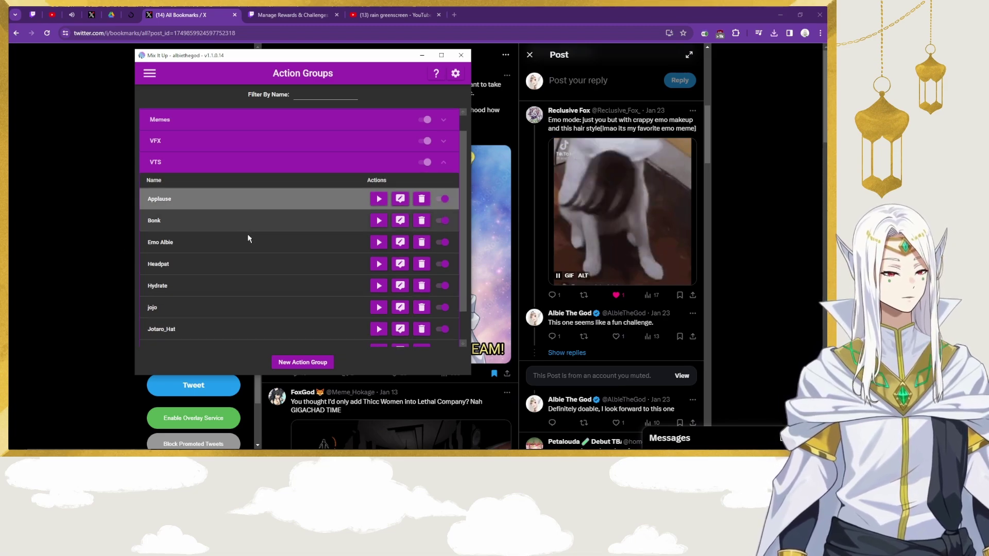
left_click(401, 242)
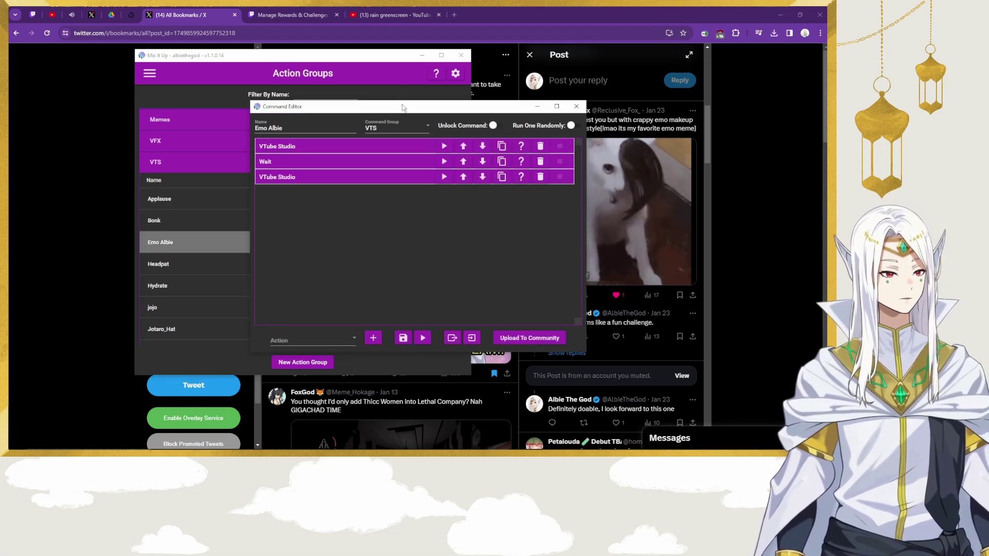
left_click(280, 127)
left_click(286, 130)
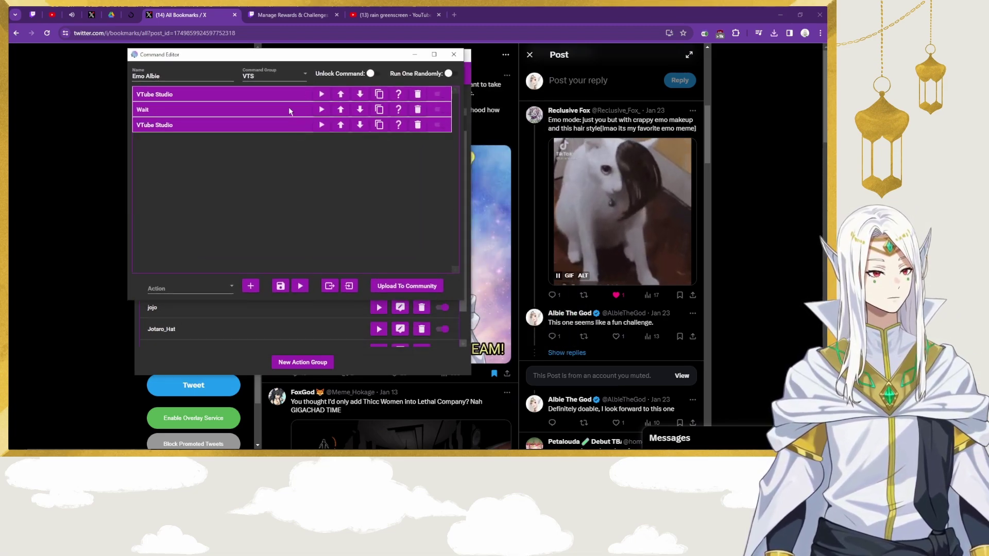
Step: Add an Overlay (Images & Videos) action to the Emo Albie action group
left_click(232, 286)
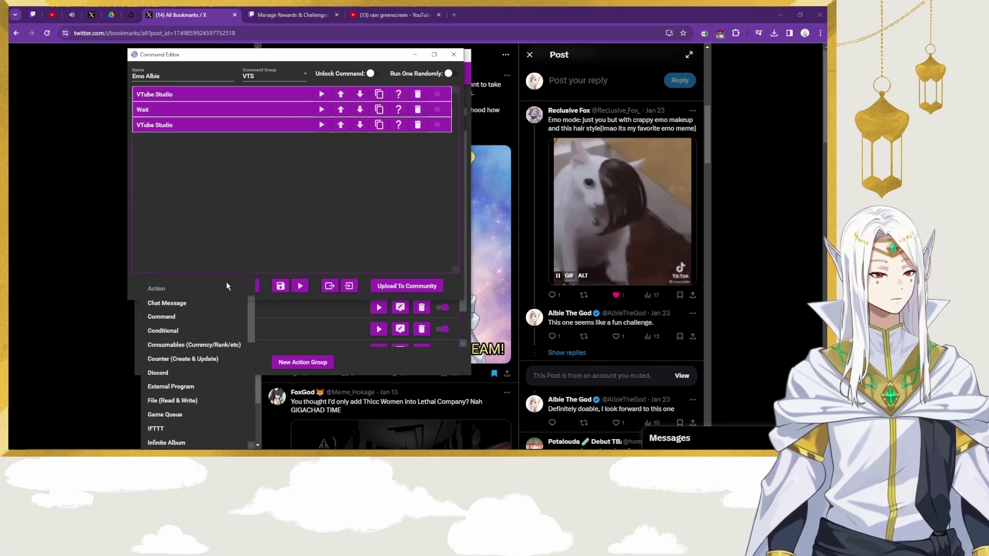
scroll(199, 336, "down", 5)
scroll(187, 387, "down", 1)
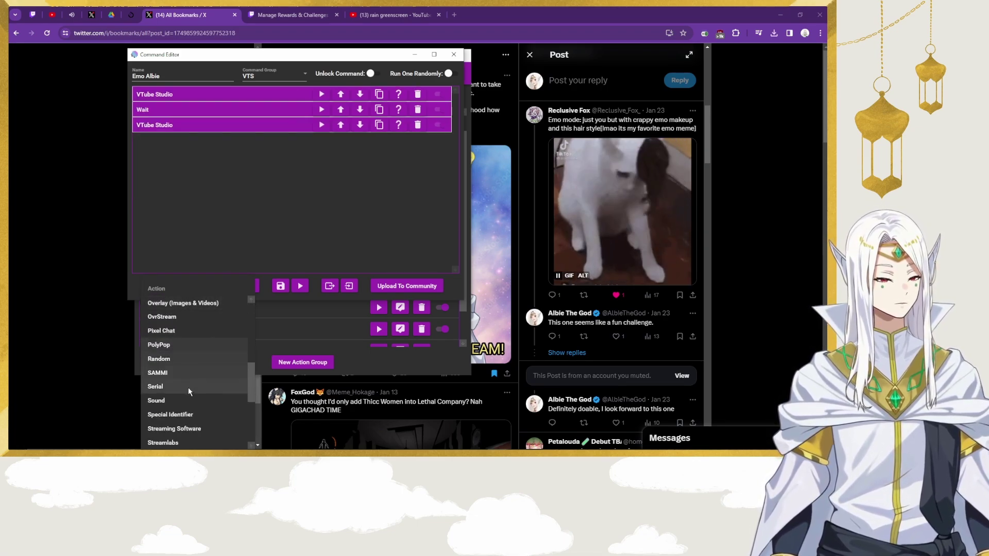
scroll(196, 323, "up", 1)
left_click(205, 345)
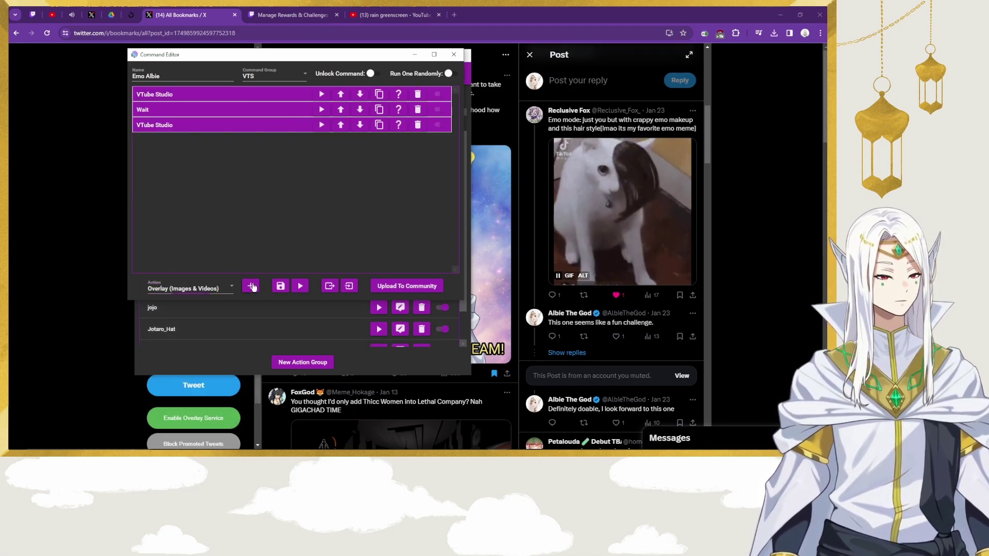
left_click(251, 286)
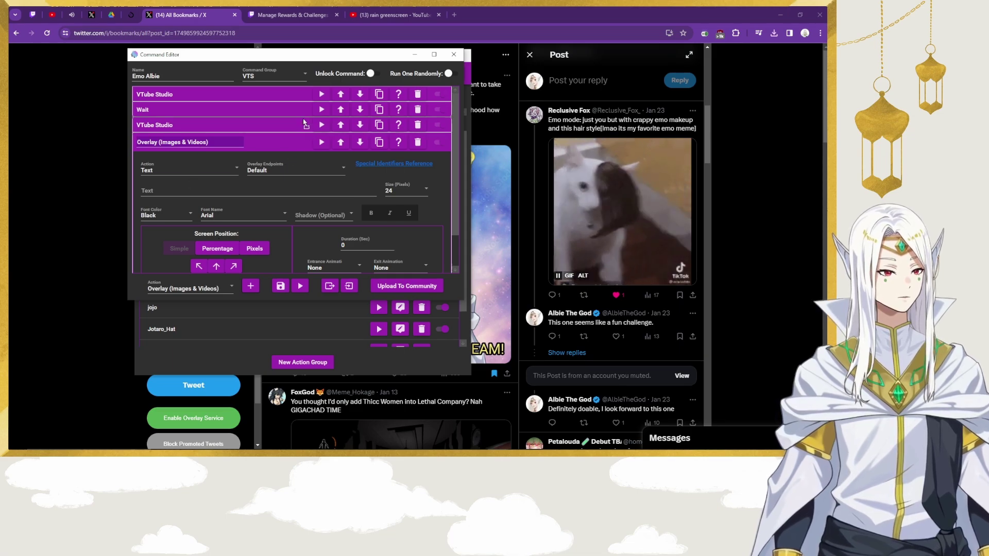
scroll(264, 123, "down", 1)
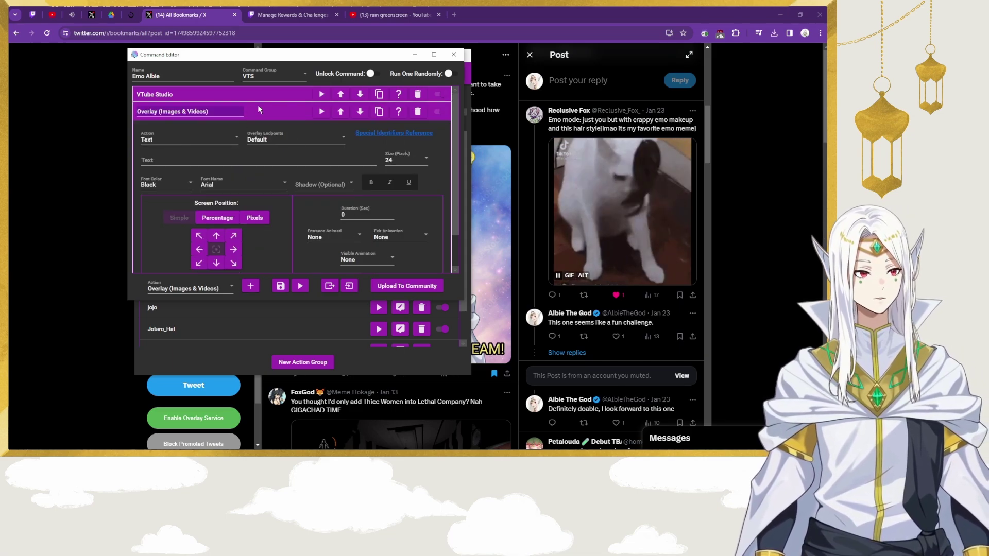
Step: Set the overlay action's type to Video and choose "Sad Rain green screen" from the GIFAlerts folder as its file
left_click(203, 139)
left_click(155, 162)
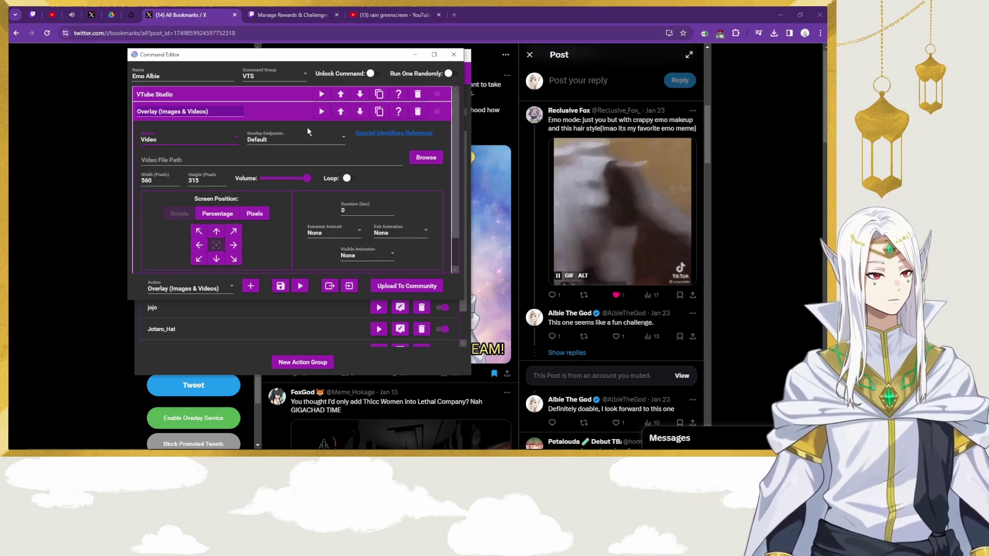
left_click(422, 158)
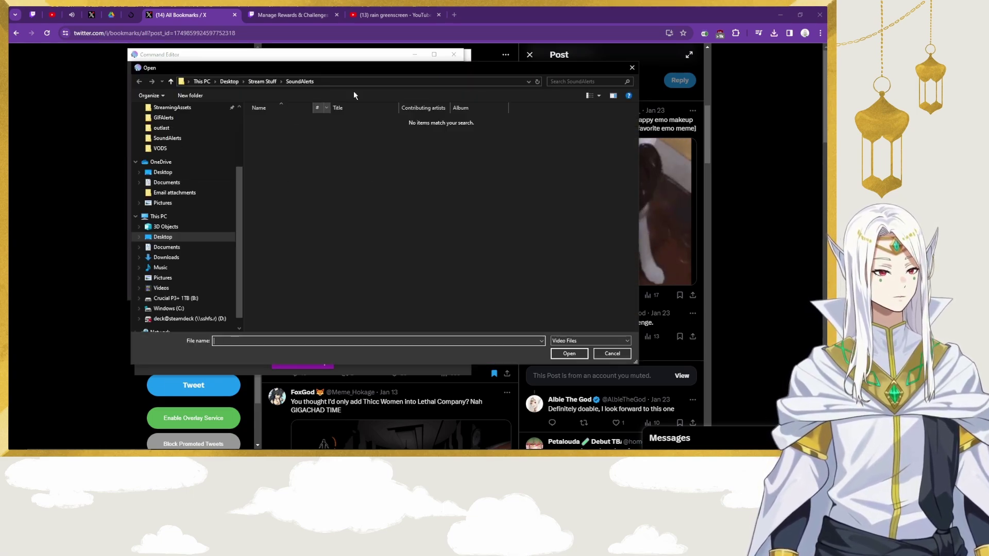
left_click_drag(439, 69, 369, 76)
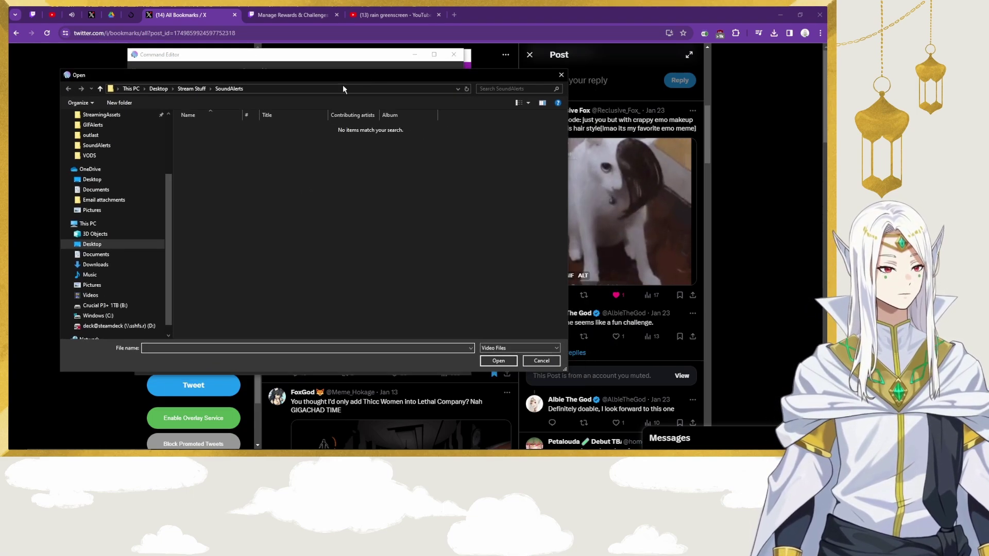
left_click(193, 88)
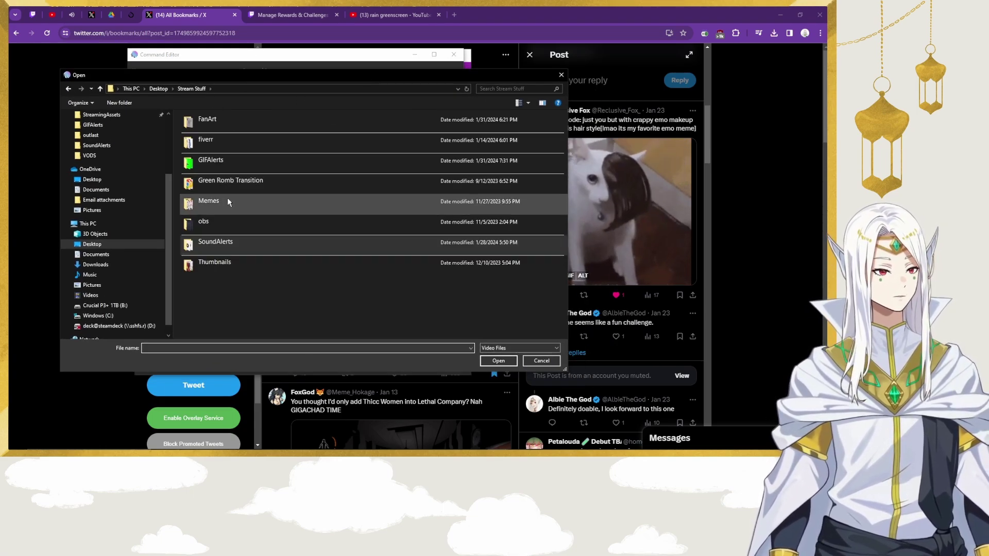
double_click(256, 161)
left_click(444, 143)
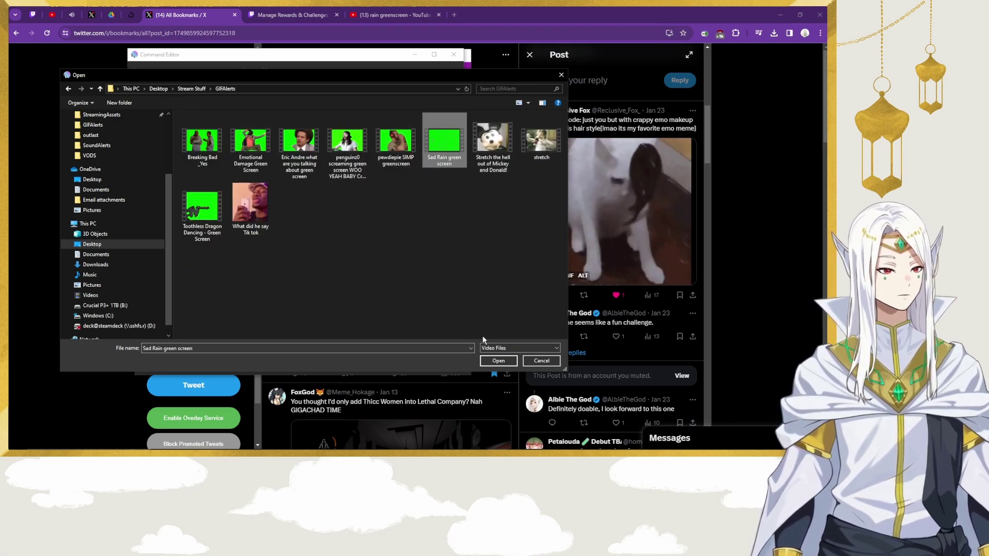
left_click(498, 360)
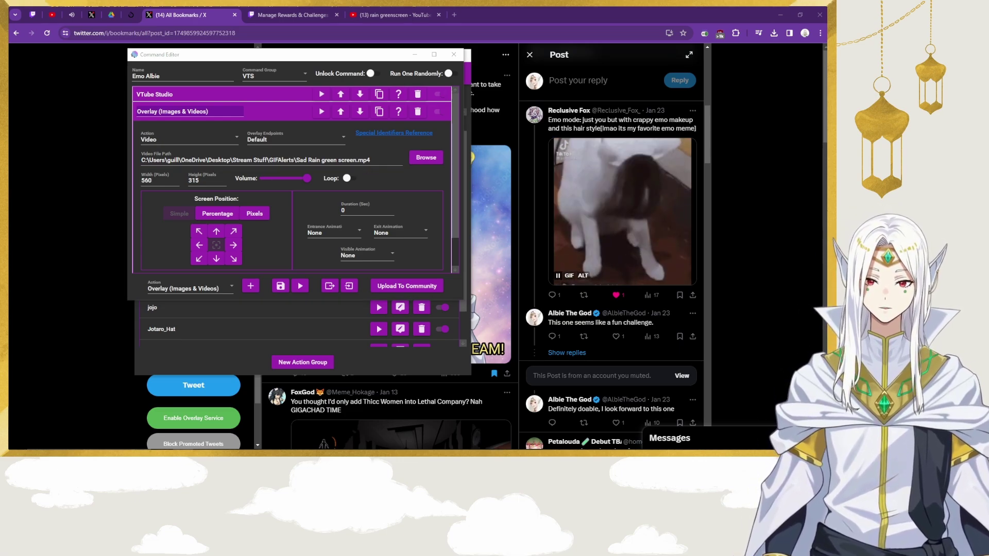
Step: Switch to File Explorer and check the length and frame size of "Sad Rain green screen" in its file properties
key("alt+Tab")
left_click_drag(677, 75, 441, 72)
left_click(595, 145)
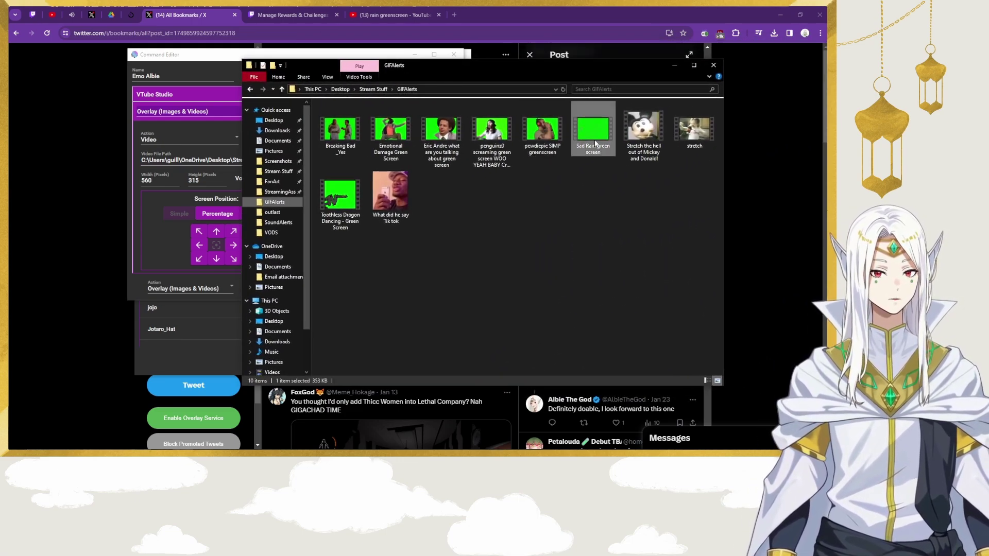
right_click(592, 137)
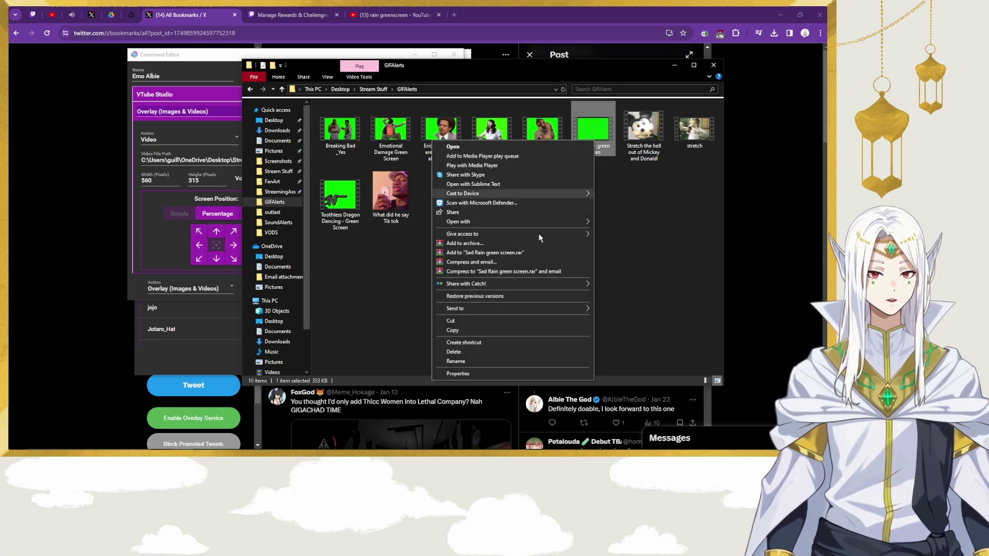
left_click(504, 375)
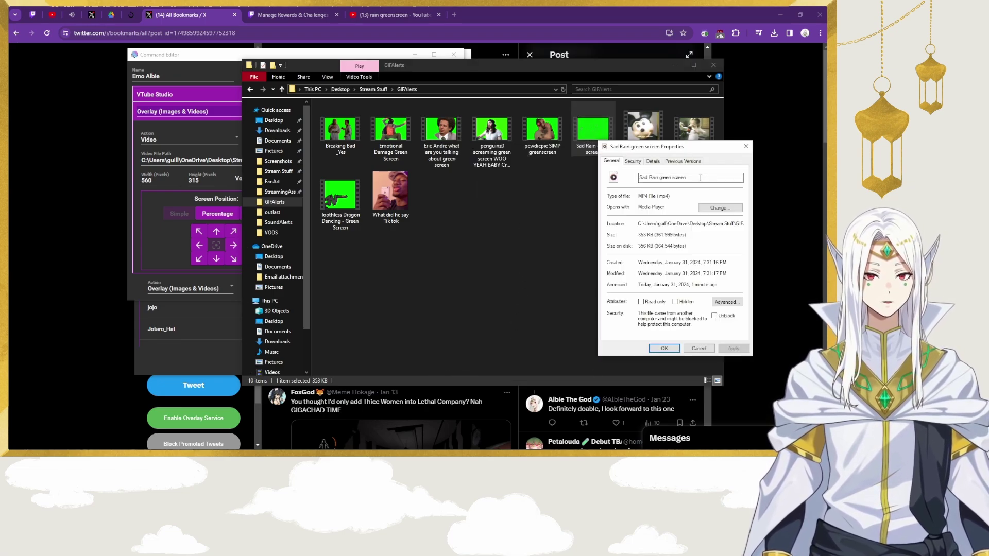
left_click(652, 161)
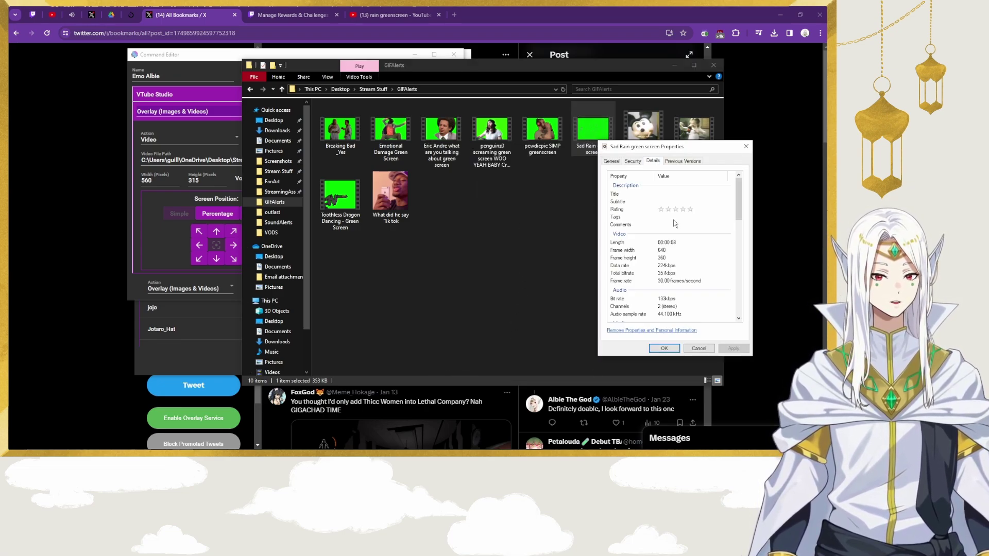
left_click(747, 147)
left_click(713, 65)
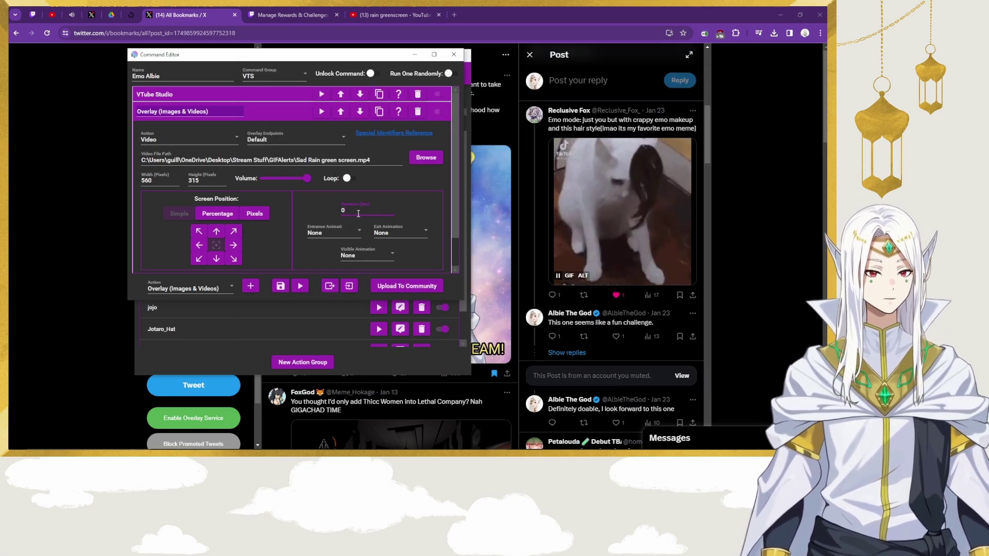
Step: Configure the rain overlay to loop for 30 seconds at 1920 x 1080 pixels
key("BackSpace")
type("30")
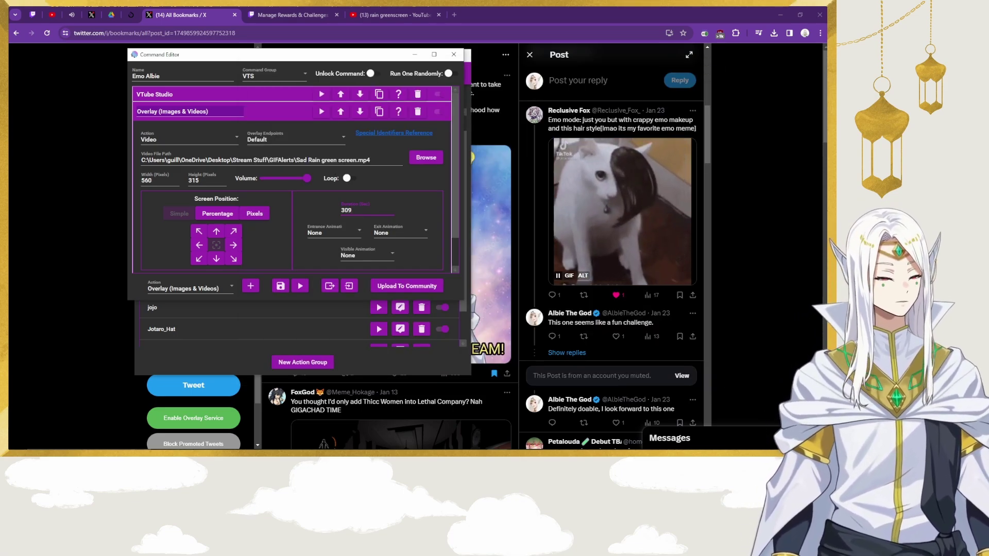
left_click(413, 204)
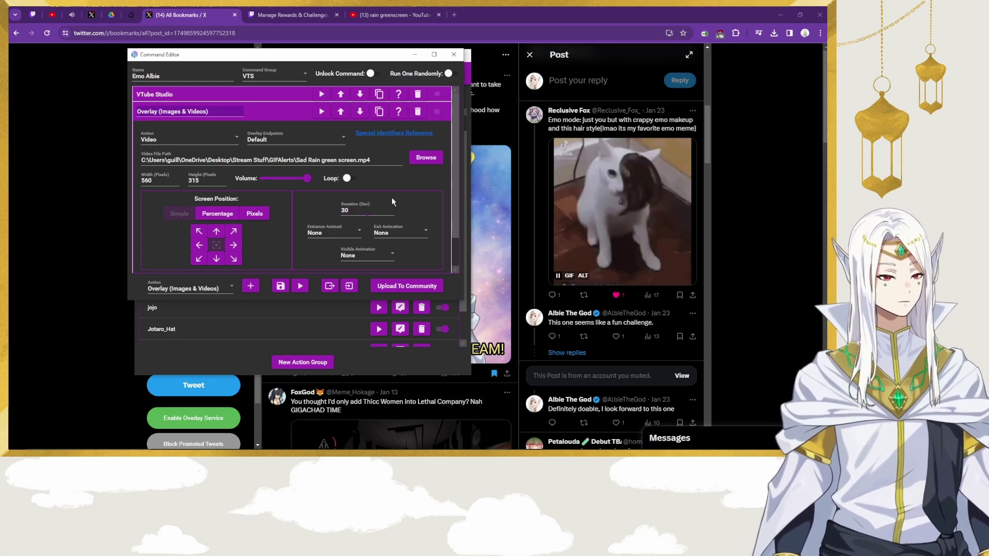
left_click(348, 179)
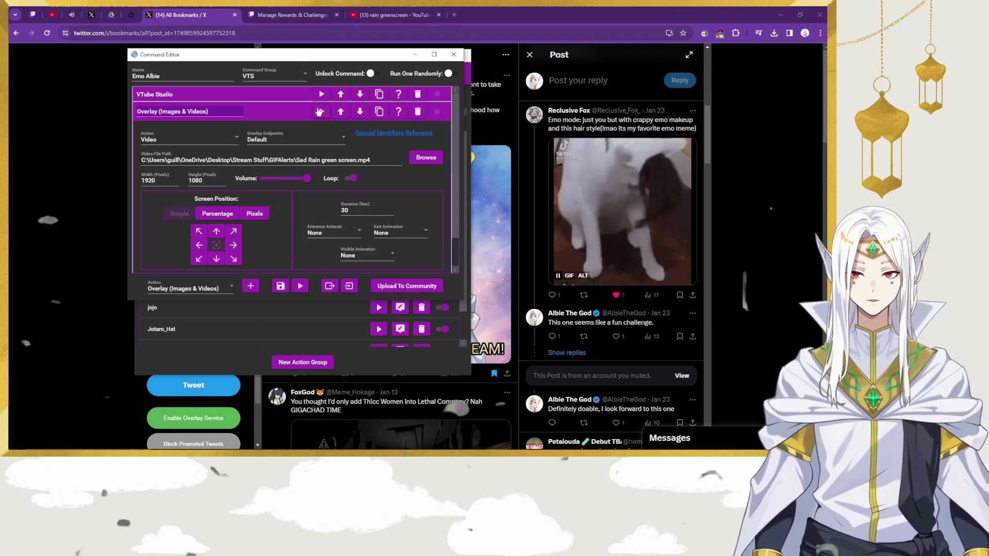
Step: Save the Emo Albie action group and run it to test the rain overlay
left_click(319, 111)
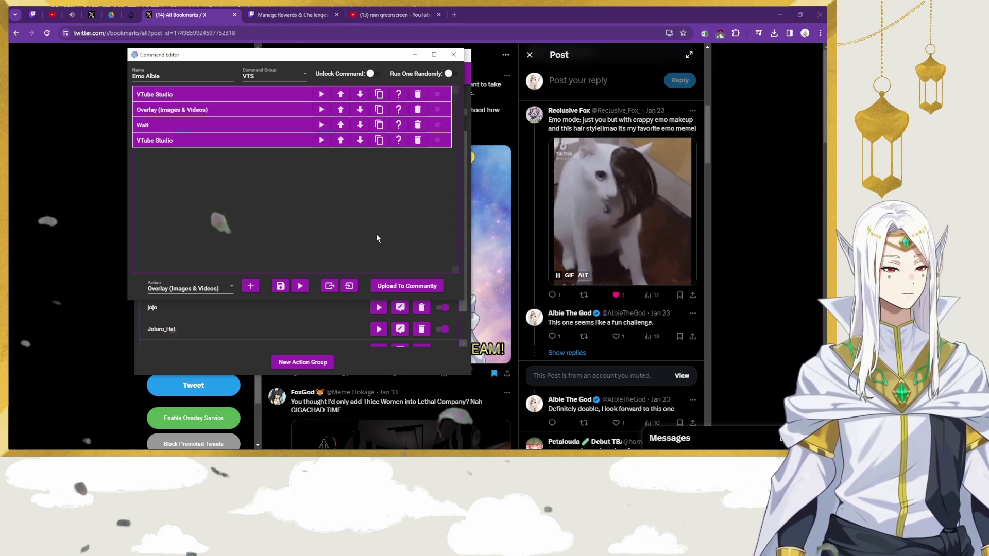
left_click(279, 286)
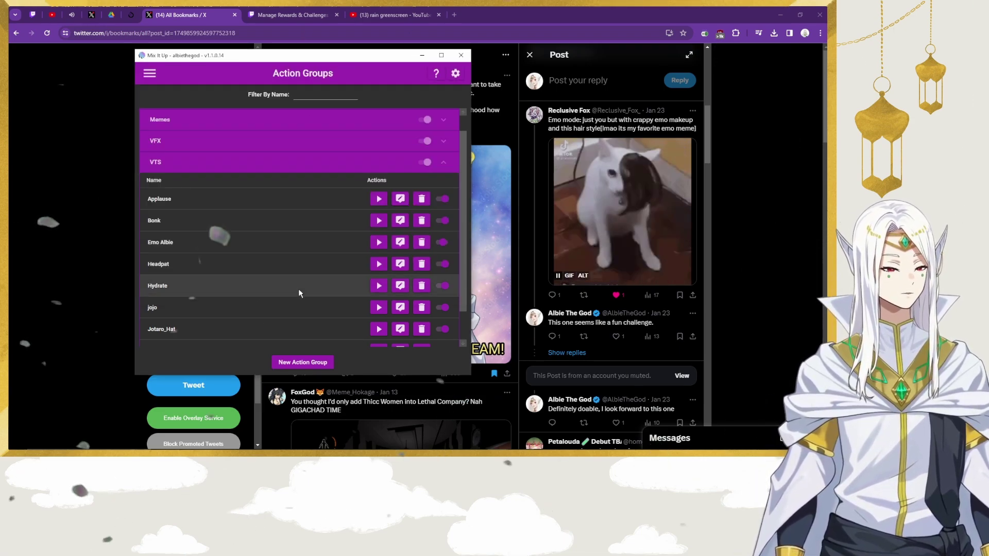
left_click(374, 244)
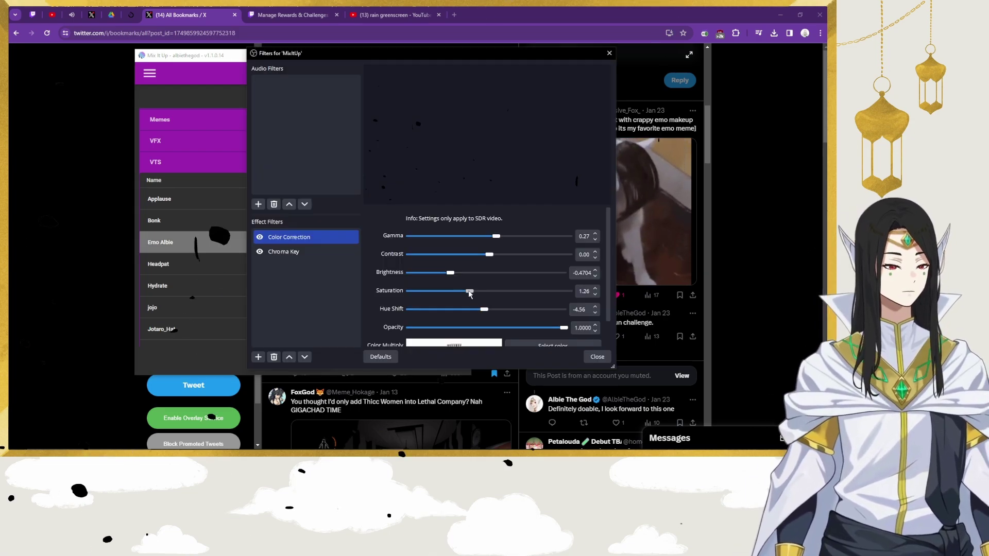
Step: Switch to OBS and try different saturation levels in the MixItUp source's Color Correction filter
left_click_drag(463, 293, 512, 292)
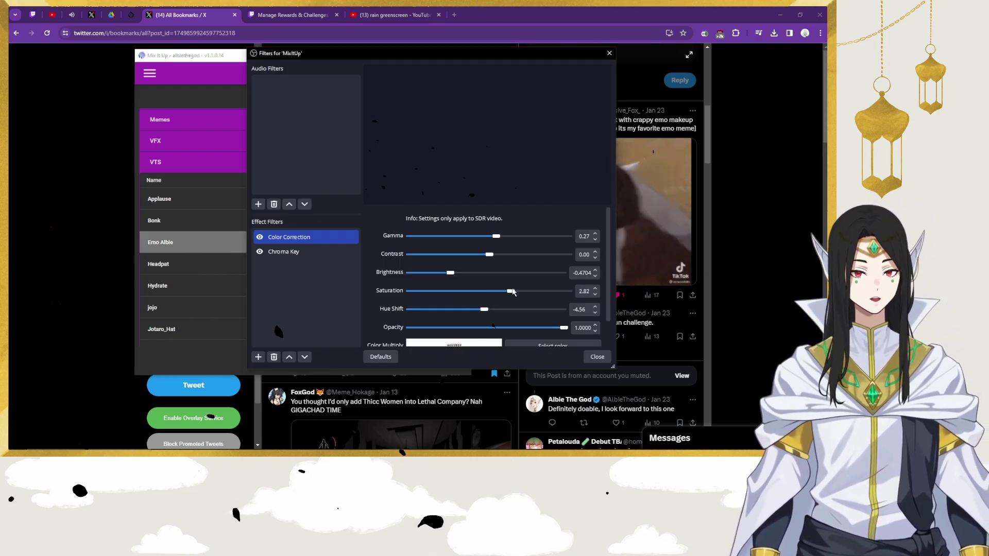
left_click_drag(523, 293, 448, 294)
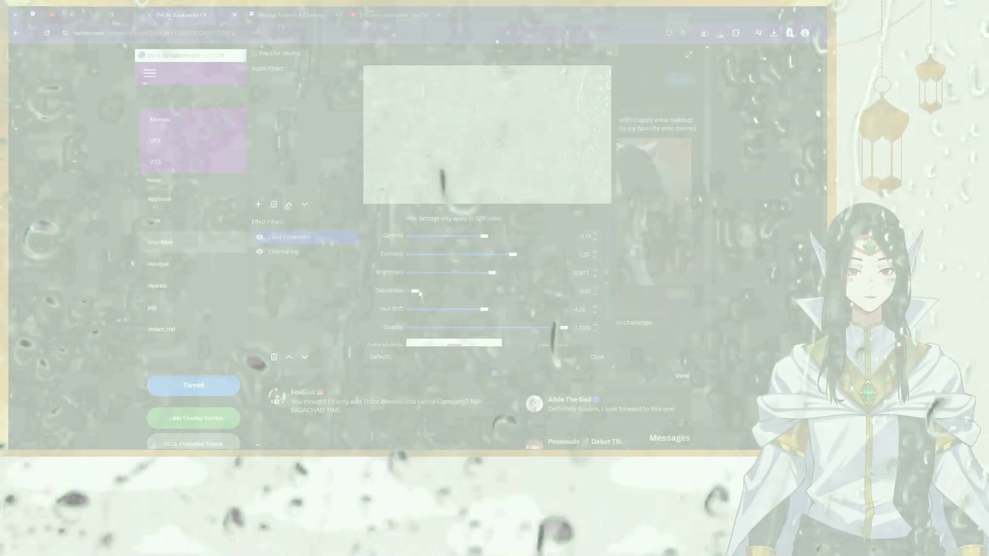
left_click_drag(423, 294, 421, 292)
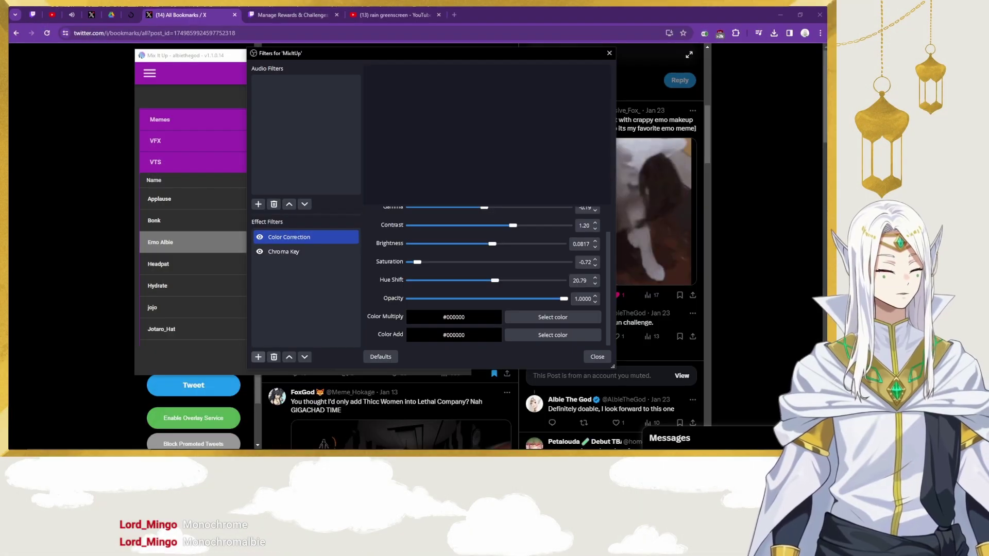
Step: Switch to Mix It Up and run the Emo Albie action group to preview the color-corrected rain
mouse_move(498, 449)
left_click(510, 432)
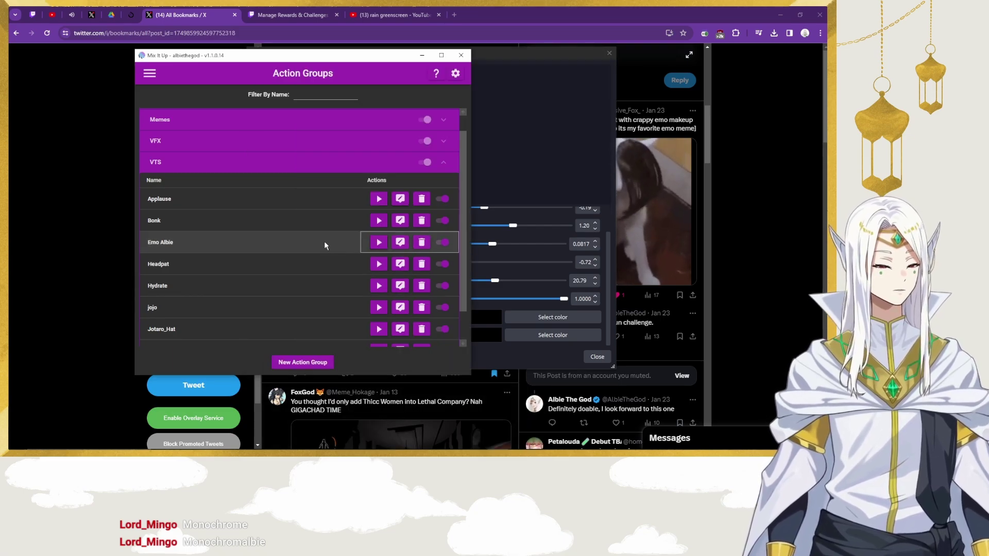
left_click(382, 243)
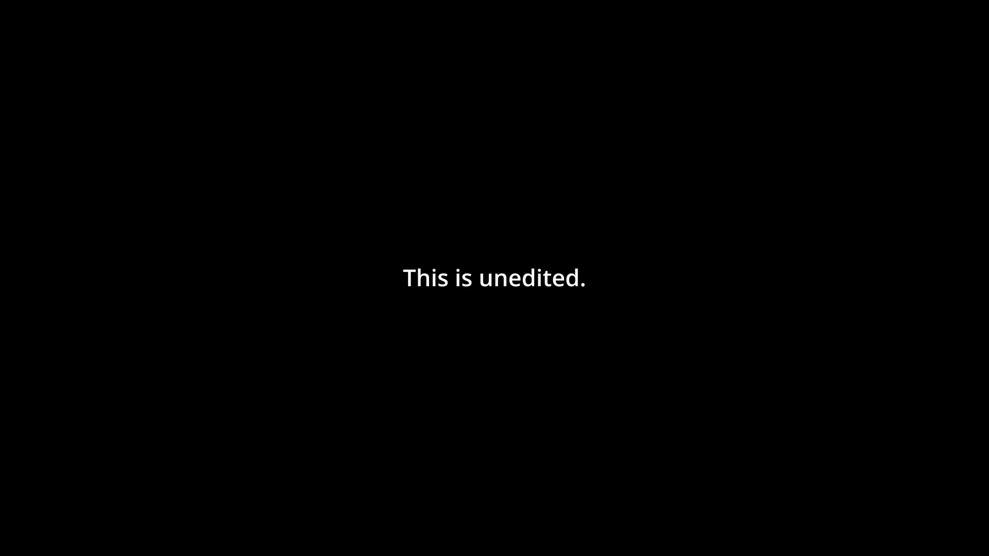
Step: Restore the MixItUp Color Correction filter's default values in OBS and try dark grey #1f1f1f as Color Multiply
left_click(289, 360)
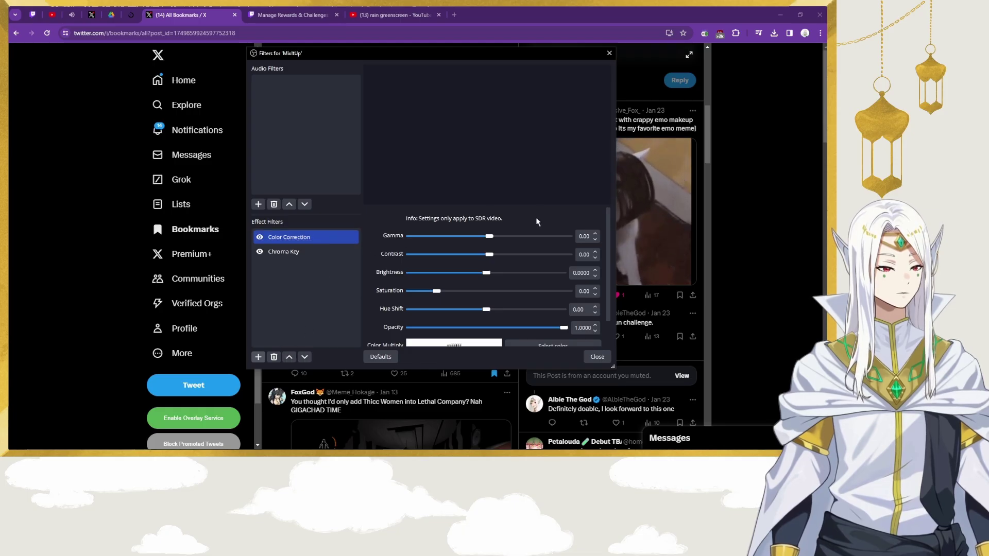
scroll(372, 265, "down", 1)
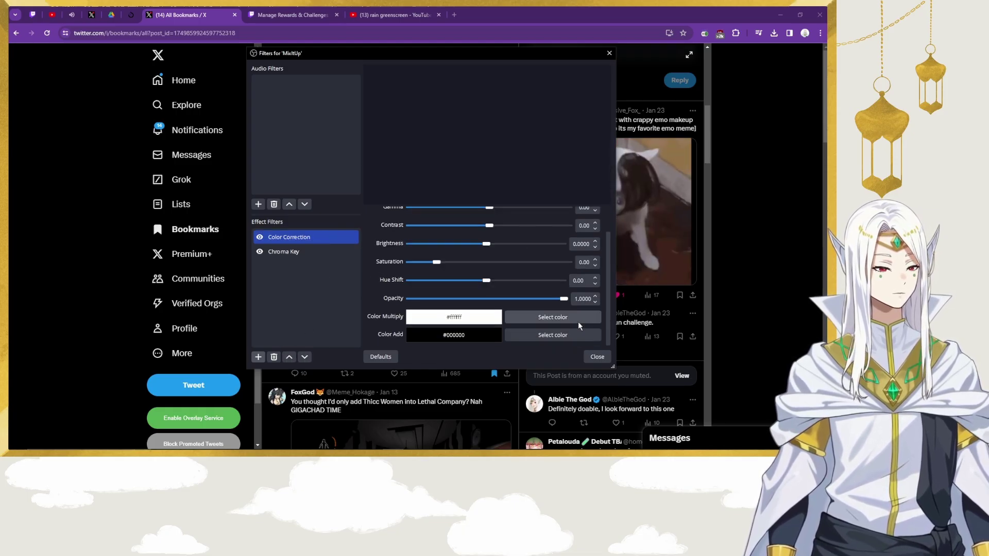
left_click(553, 317)
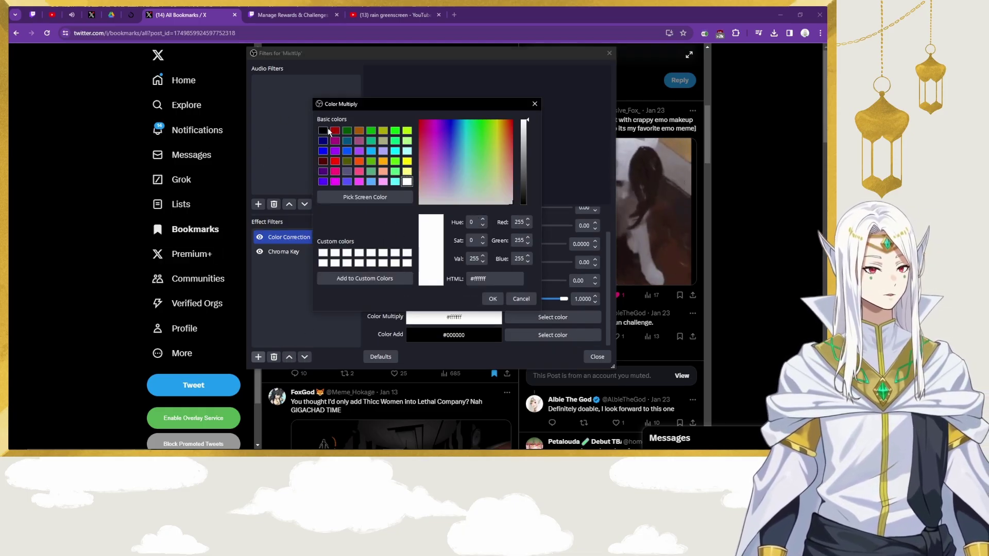
left_click(322, 131)
left_click_drag(523, 204, 525, 198)
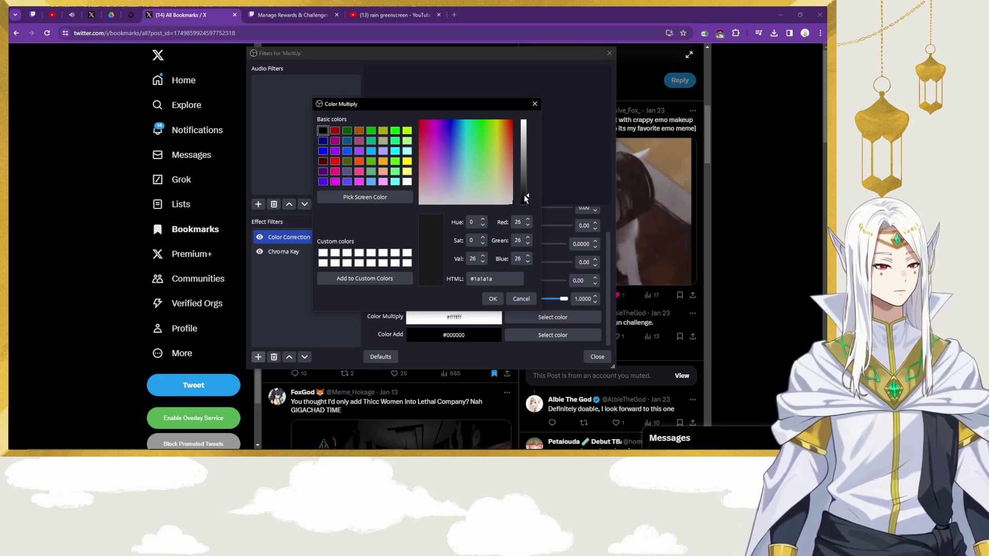
left_click(492, 299)
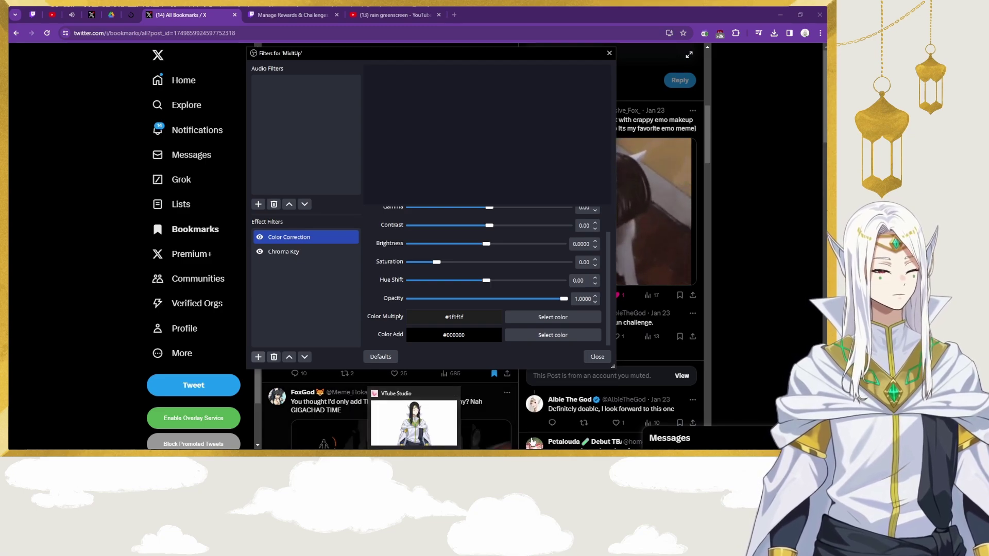
Step: Run Emo Albie again from Mix It Up to check the darkened rain, and minimize the Mix It Up window
left_click(531, 443)
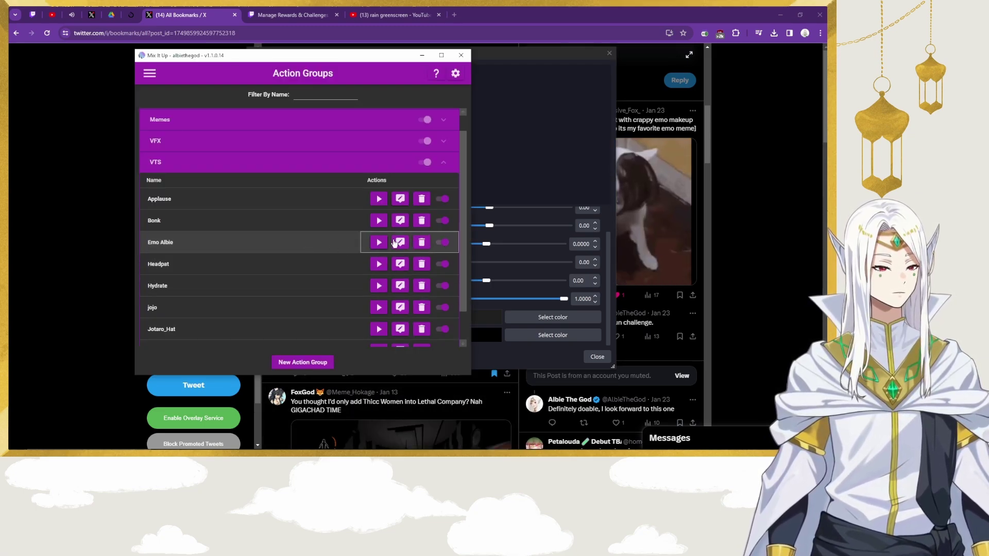
left_click(379, 242)
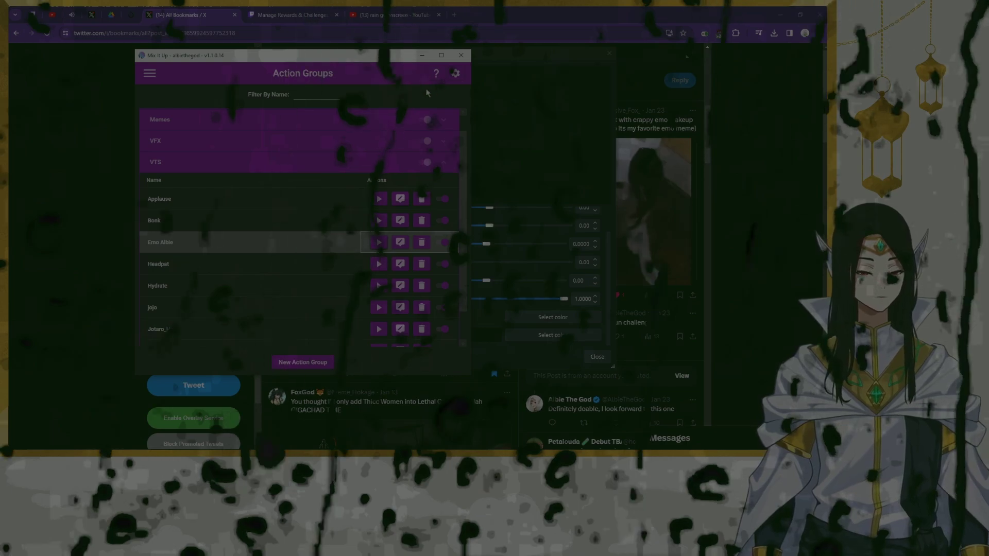
left_click(420, 56)
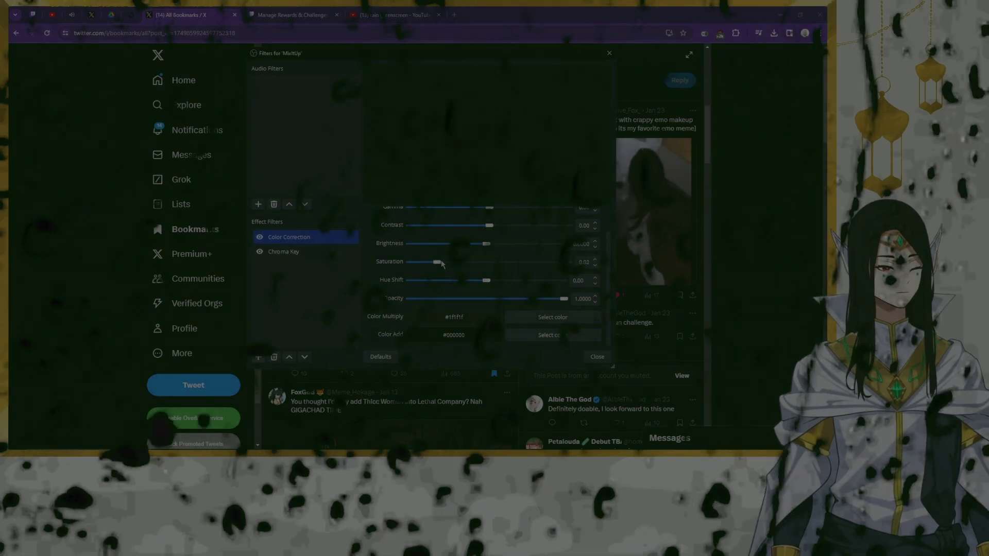
Step: Try a Color Correction saturation of 1.73 and move the Chroma Key filter above Color Correction
mouse_move(436, 262)
left_mouse_down()
mouse_move(578, 261)
mouse_move(515, 261)
left_mouse_up()
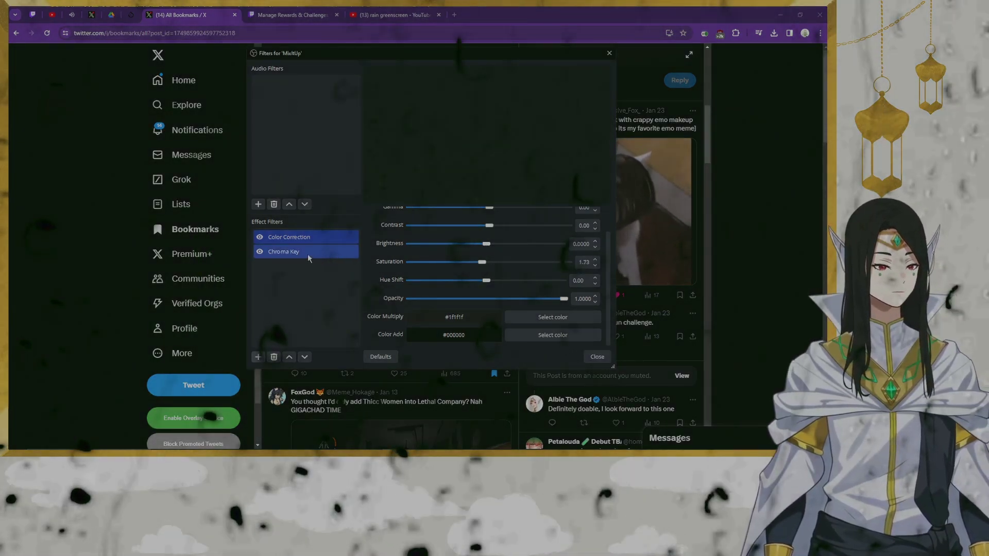
left_click(303, 253)
left_click(289, 356)
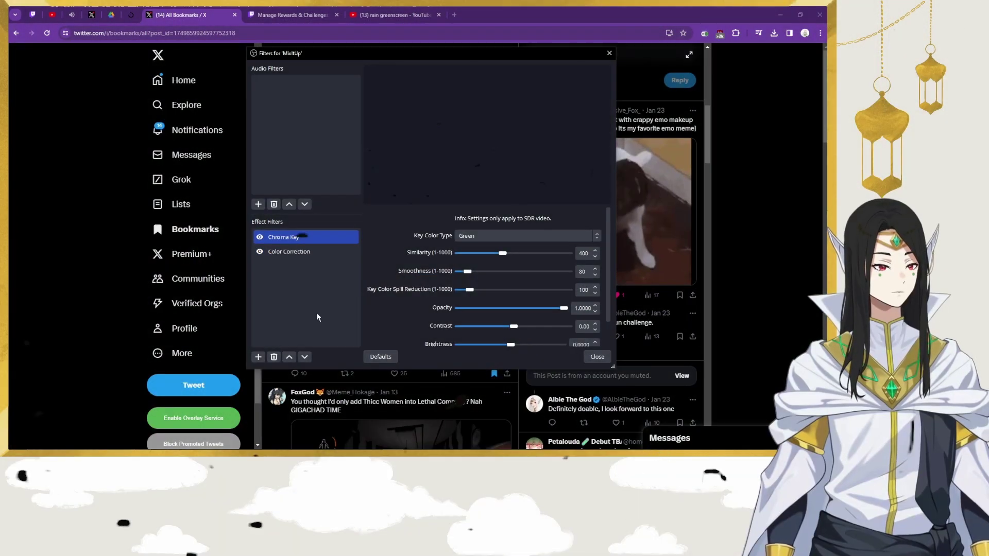
Step: Remove the Color Correction filter from the MixItUp source, keeping only Chroma Key
left_click(329, 251)
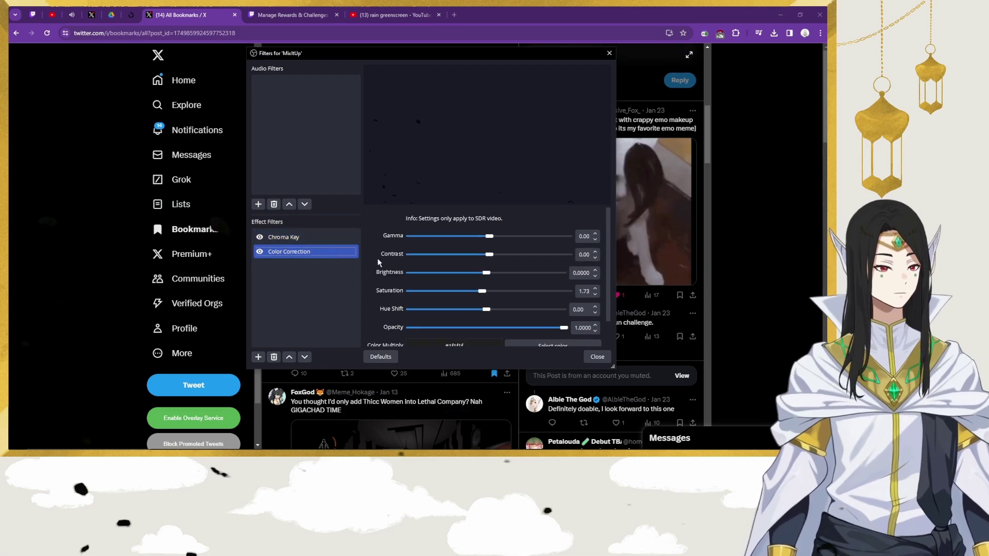
right_click(314, 253)
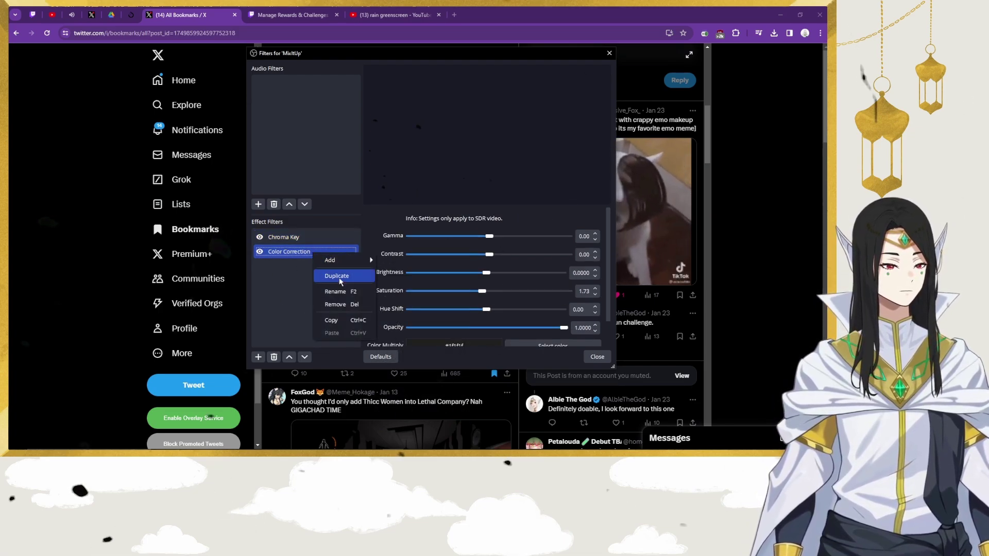
left_click(342, 303)
key("Return")
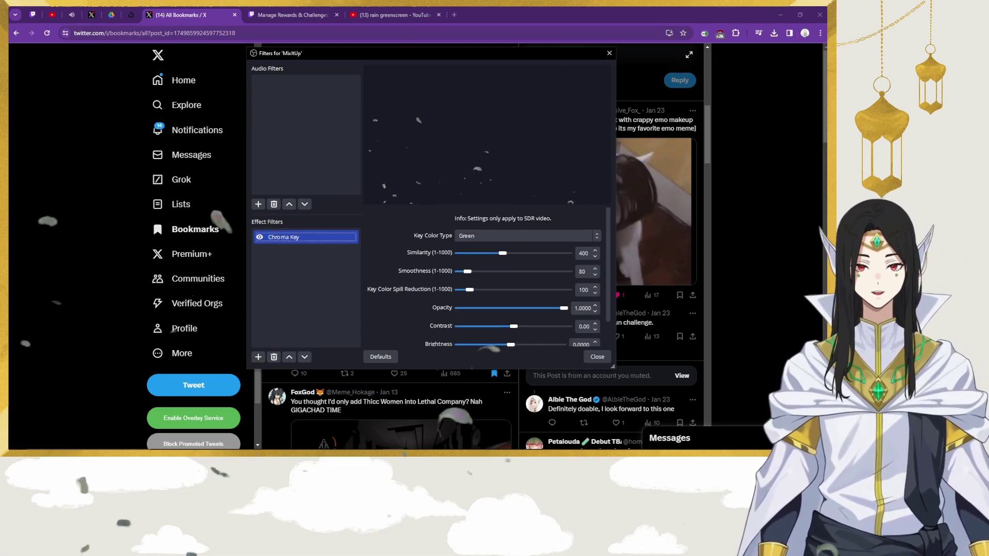
Step: Close the MixItUp filters window and reveal the hidden muted post in the redeem ideas thread
left_click_drag(468, 60, 391, 68)
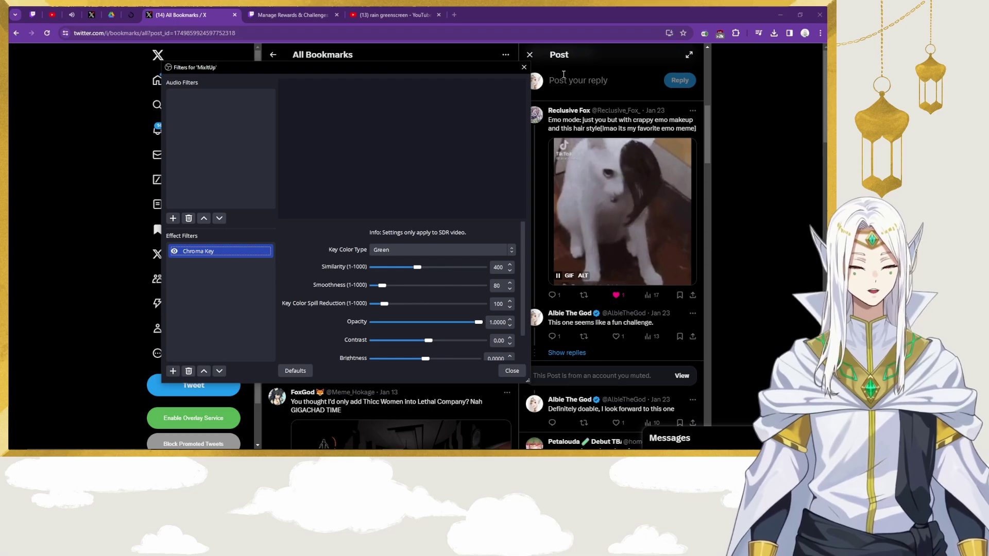
left_click(523, 69)
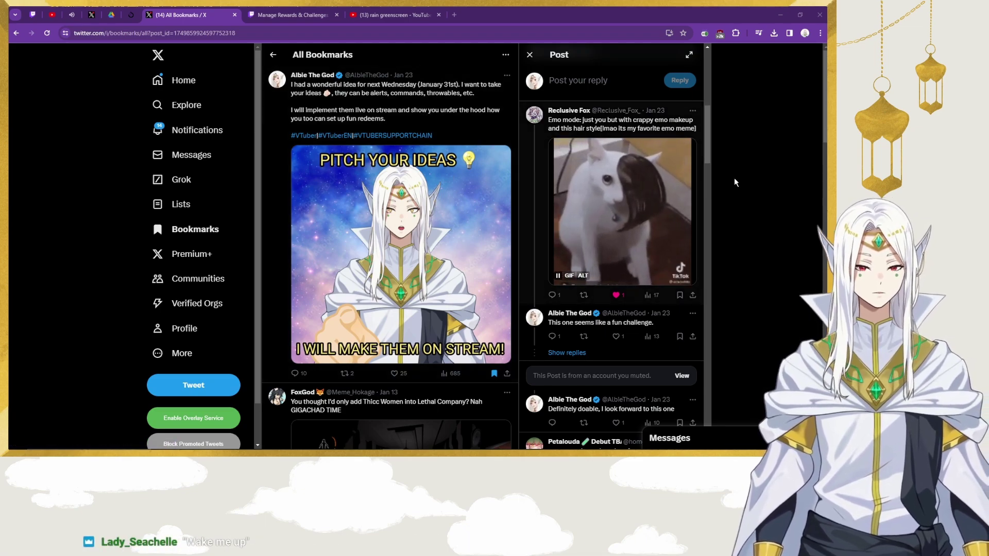
scroll(648, 194, "down", 2)
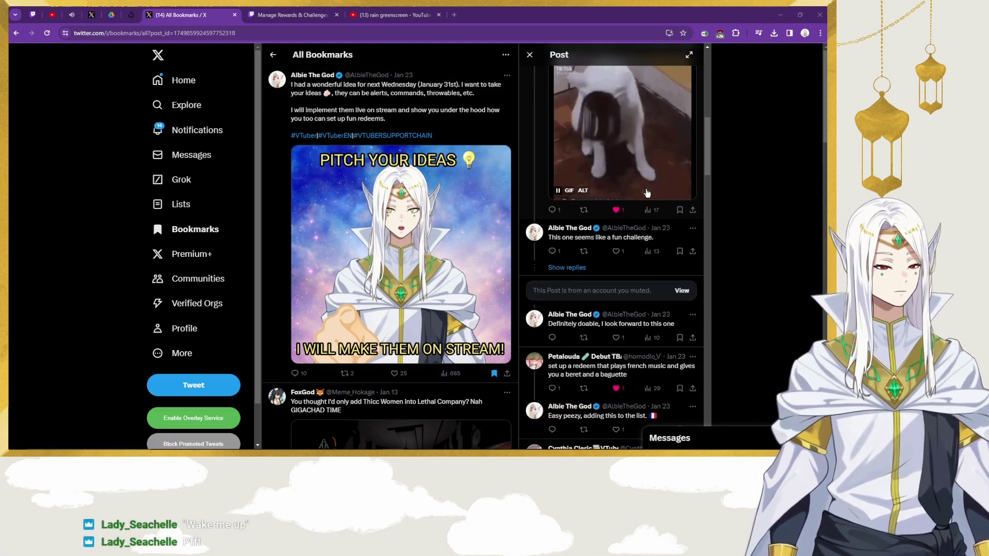
left_click(682, 291)
scroll(649, 247, "down", 2)
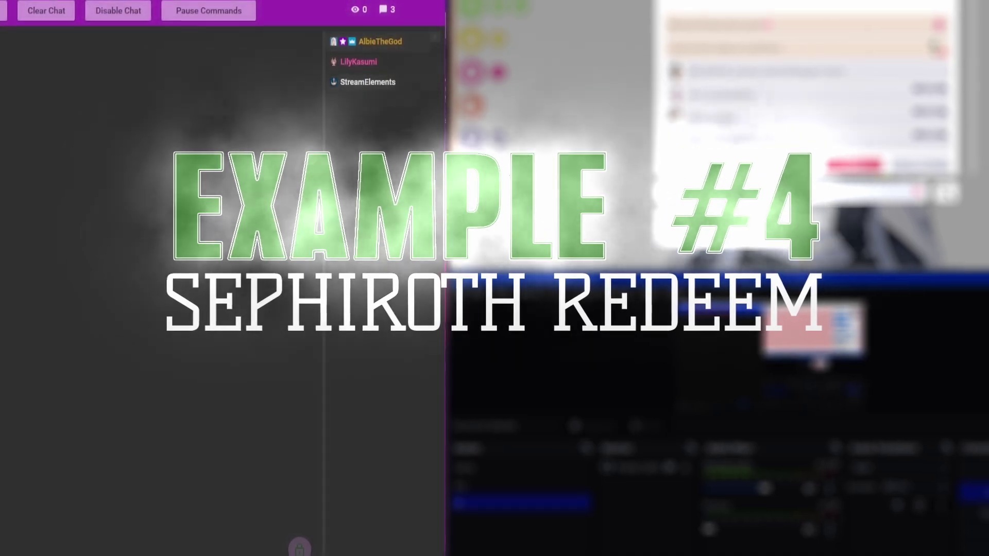
type("eret")
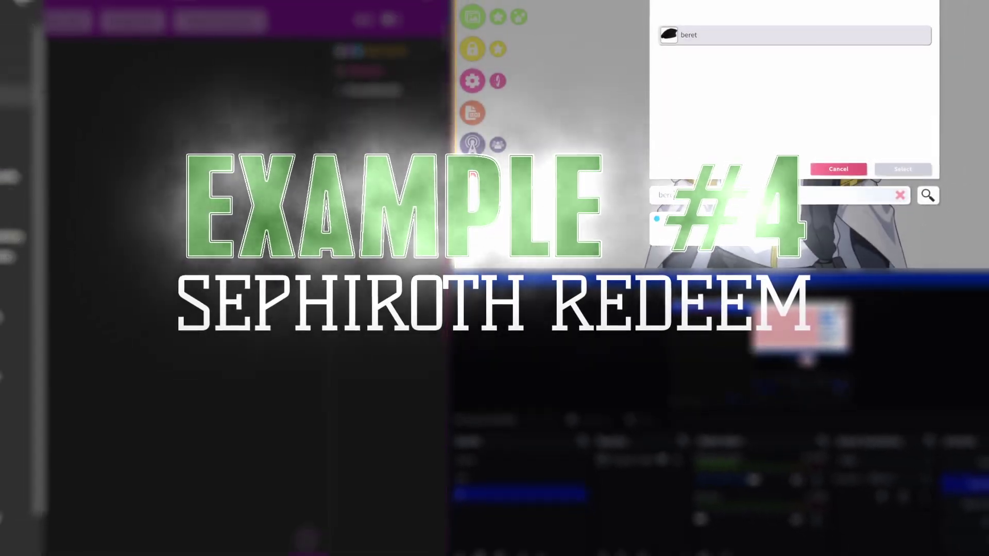
left_click(760, 32)
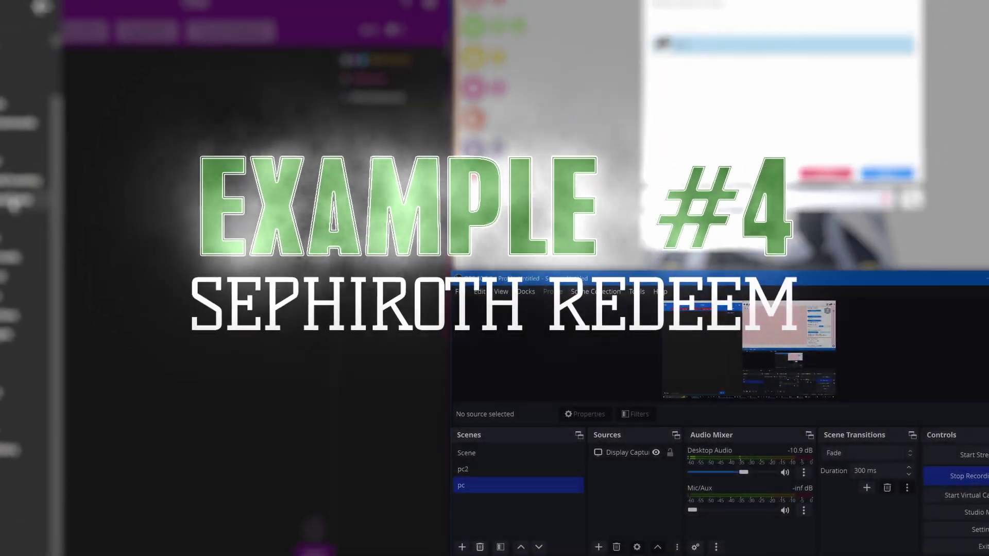
left_click(14, 203)
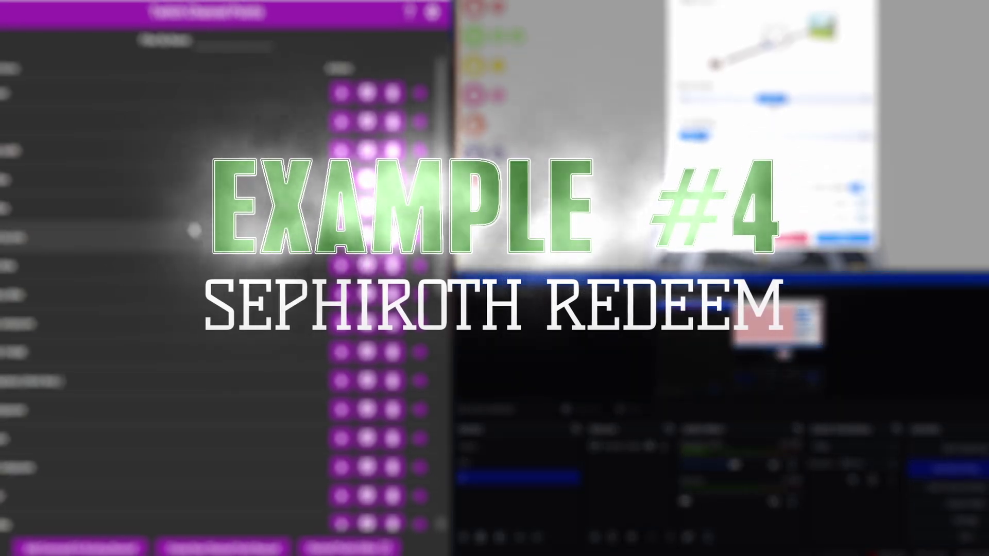
Step: Browse the channel point rewards in the Twitch dashboard and open a new browser tab
scroll(212, 234, "down", 3)
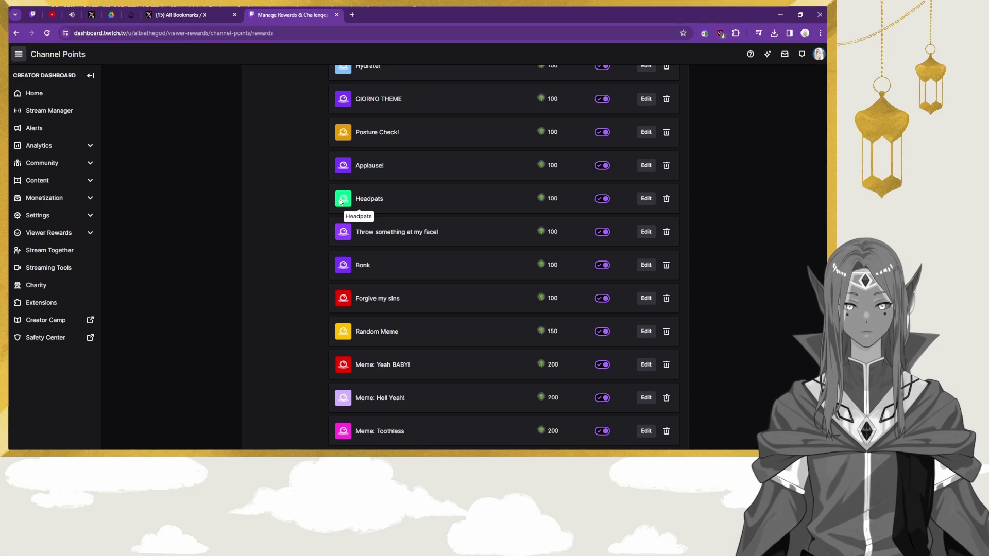
left_click(351, 14)
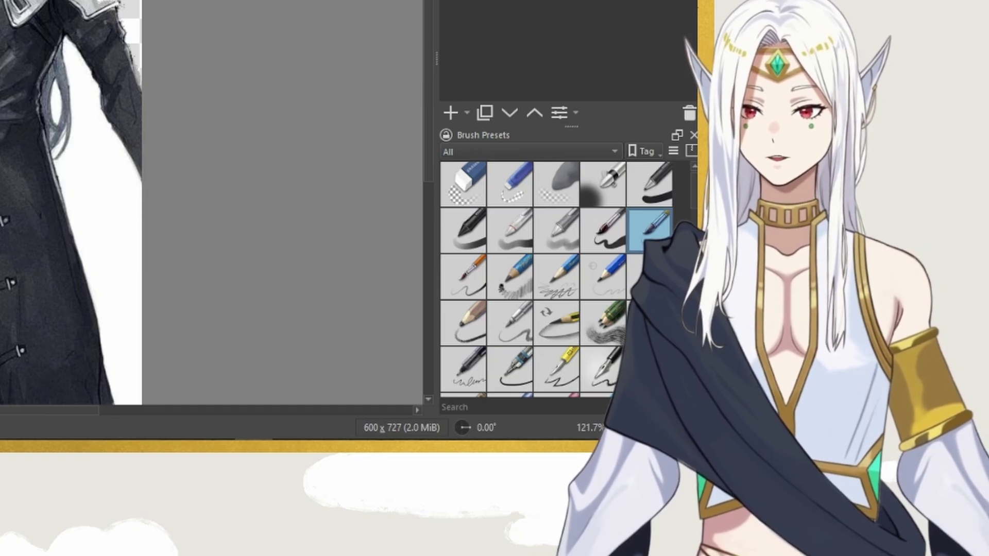
Step: Switch to Krita, outline Sephiroth's body with a freehand selection and delete it, keeping the black wing
left_click(466, 188)
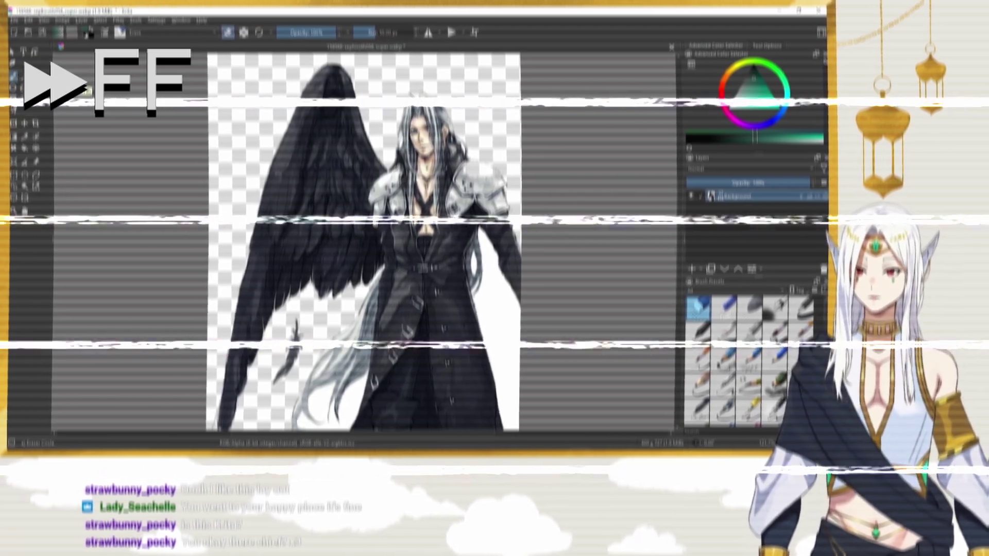
left_click(14, 175)
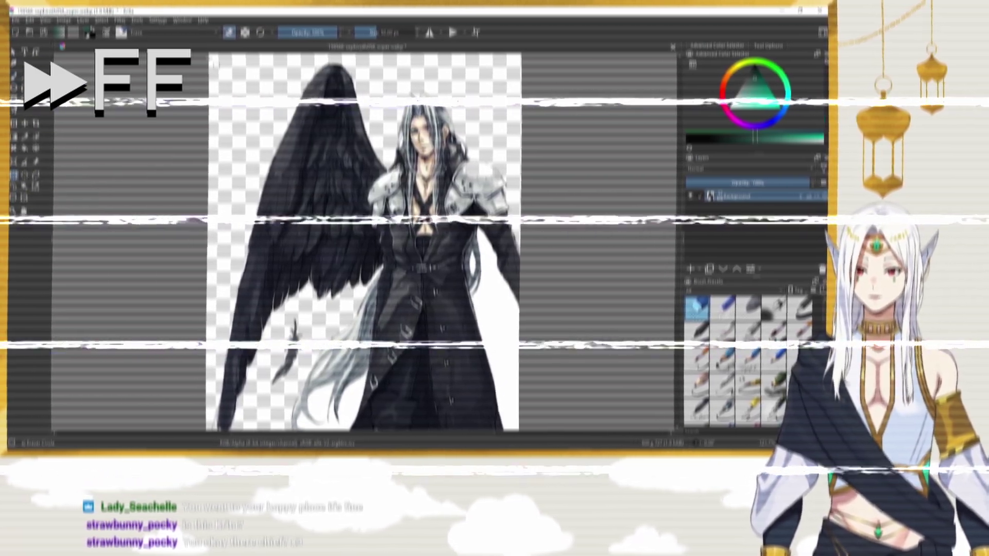
left_click_drag(206, 53, 401, 430)
scroll(405, 262, "down", 4)
scroll(362, 193, "up", 4)
key("ctrl+shift+i")
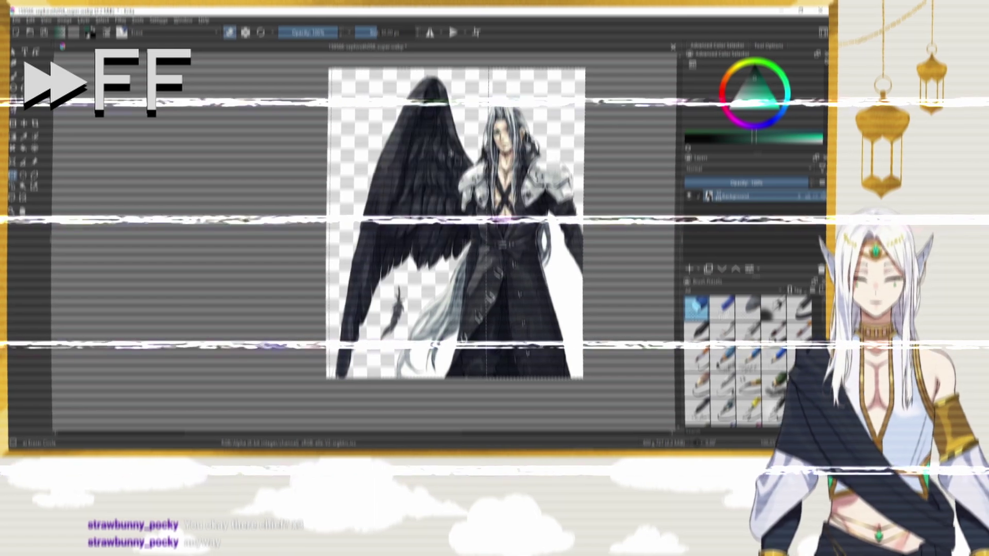
key("Delete")
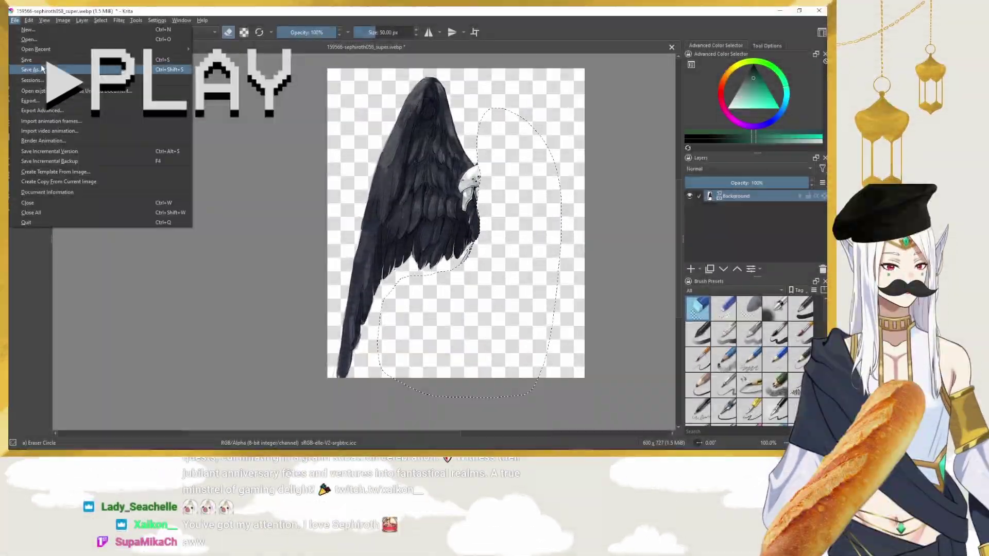
Step: Save the cut-out wing in Downloads as a PNG image named sephiroth_wing
left_click(43, 75)
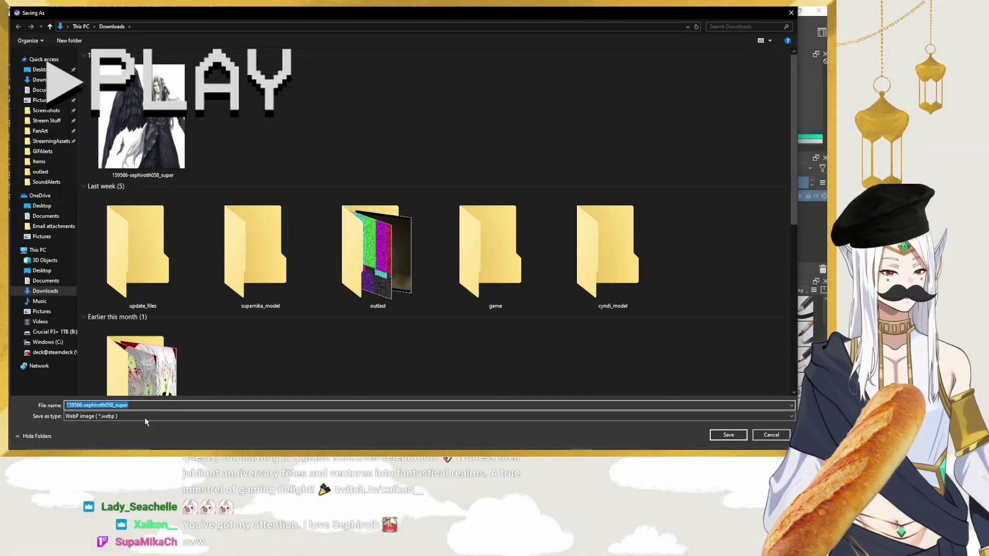
left_click(137, 417)
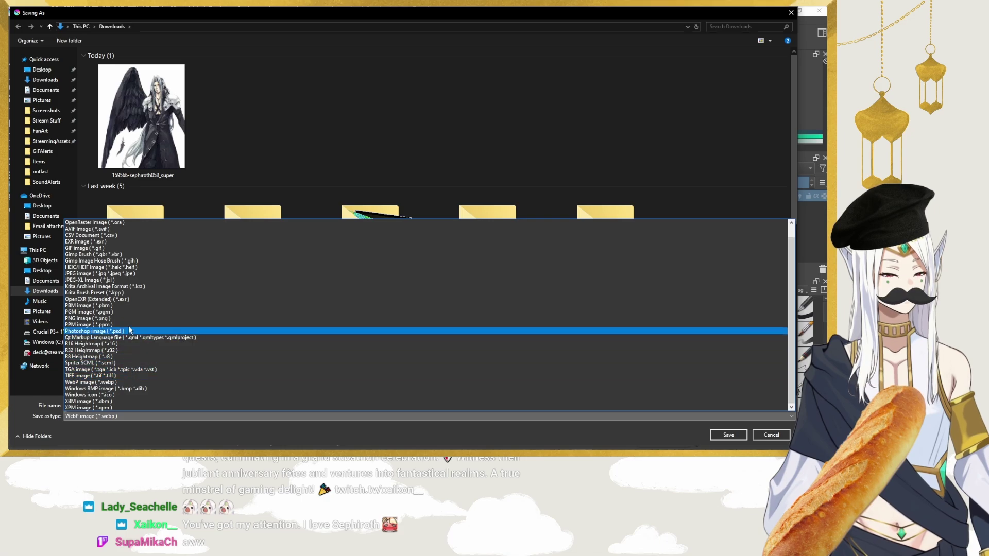
left_click(119, 319)
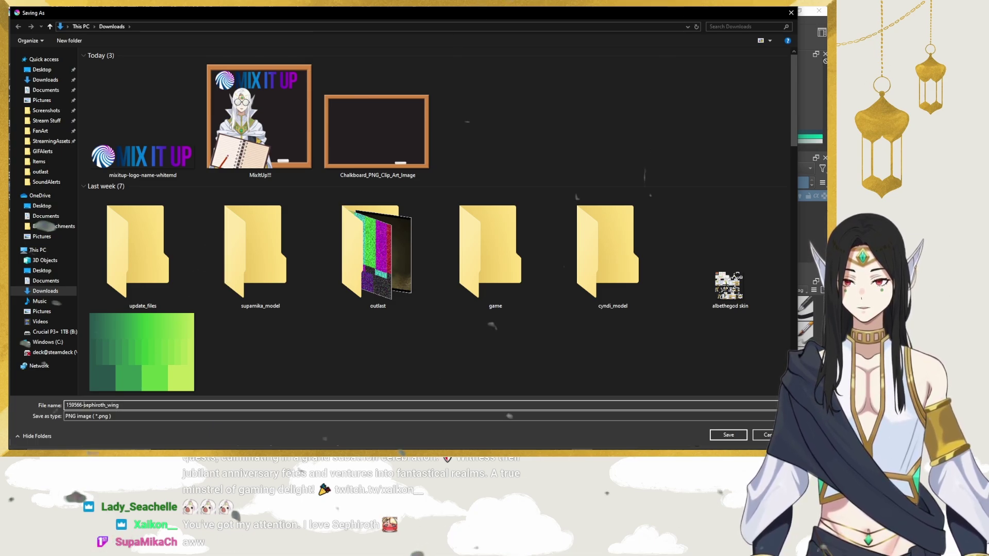
key("Return")
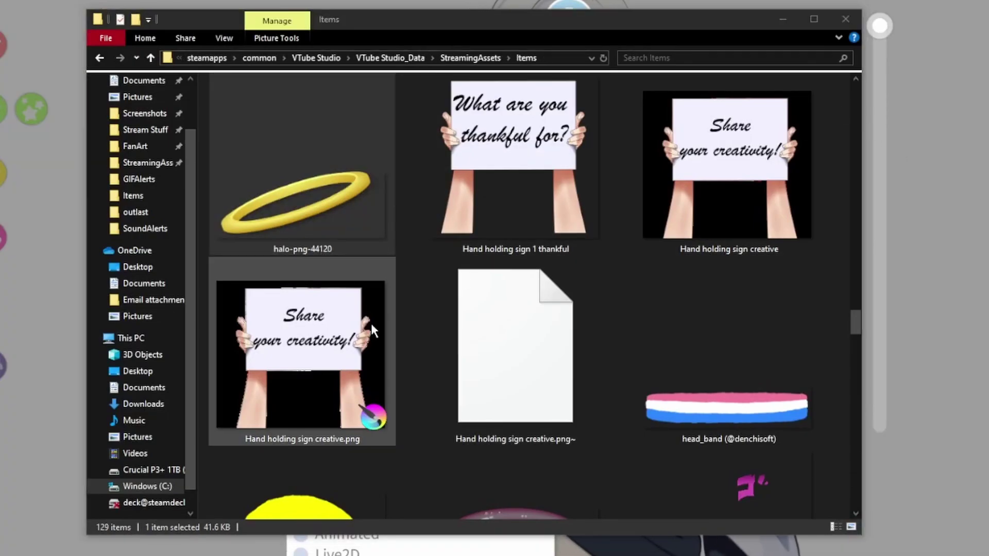
Step: In File Explorer, cut sephiroth_wing from Downloads and go to the StreamingAssets folder
scroll(284, 187, "up", 8)
scroll(153, 133, "up", 2)
left_click(153, 129)
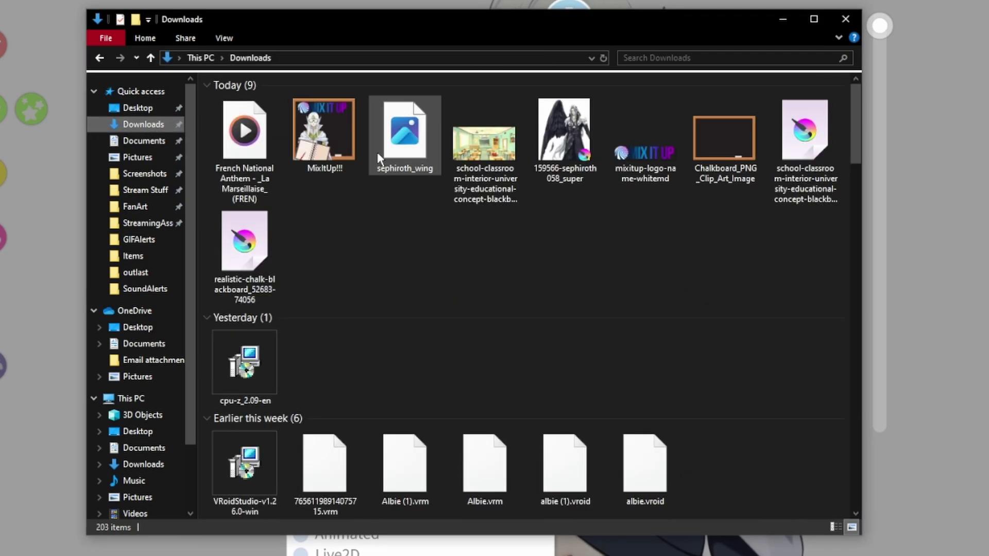
right_click(413, 138)
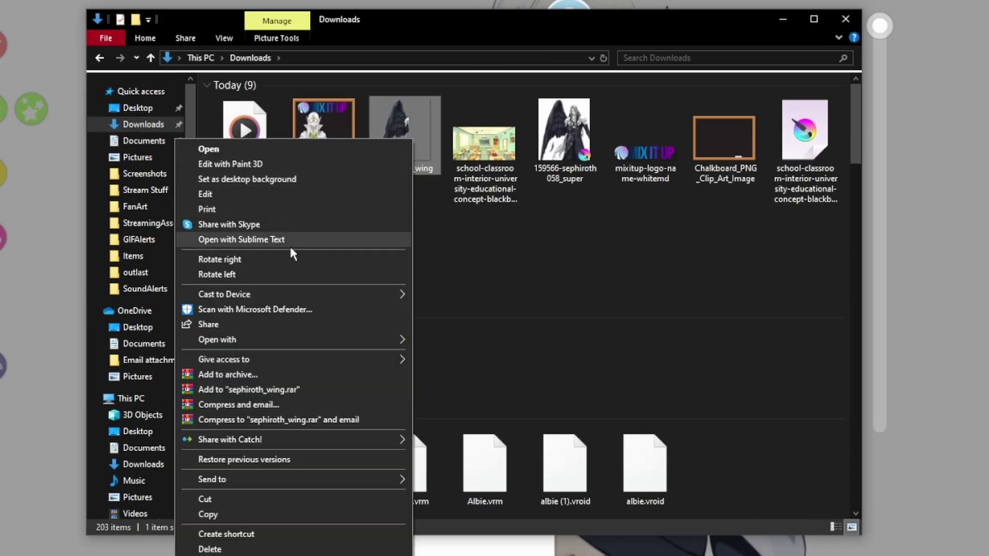
left_click(206, 498)
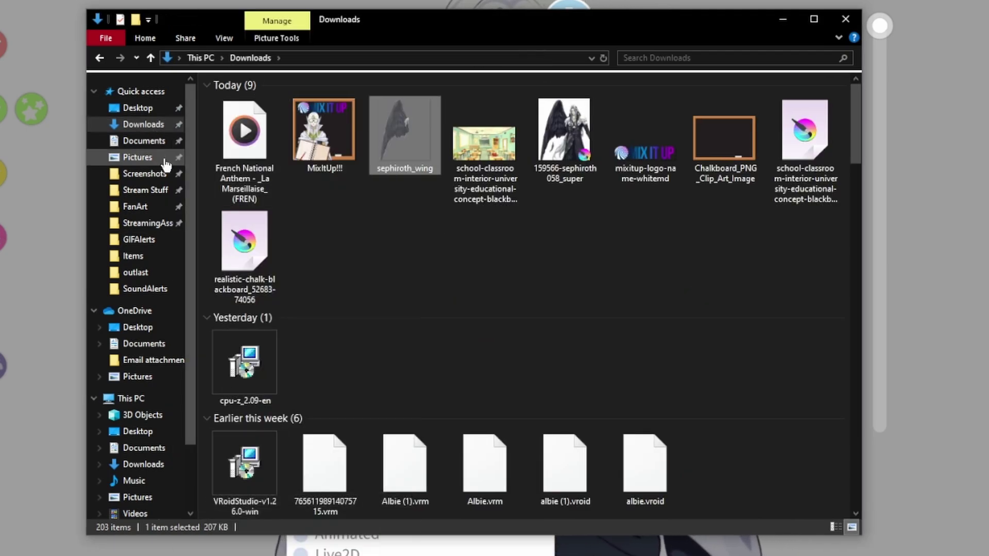
left_click(153, 224)
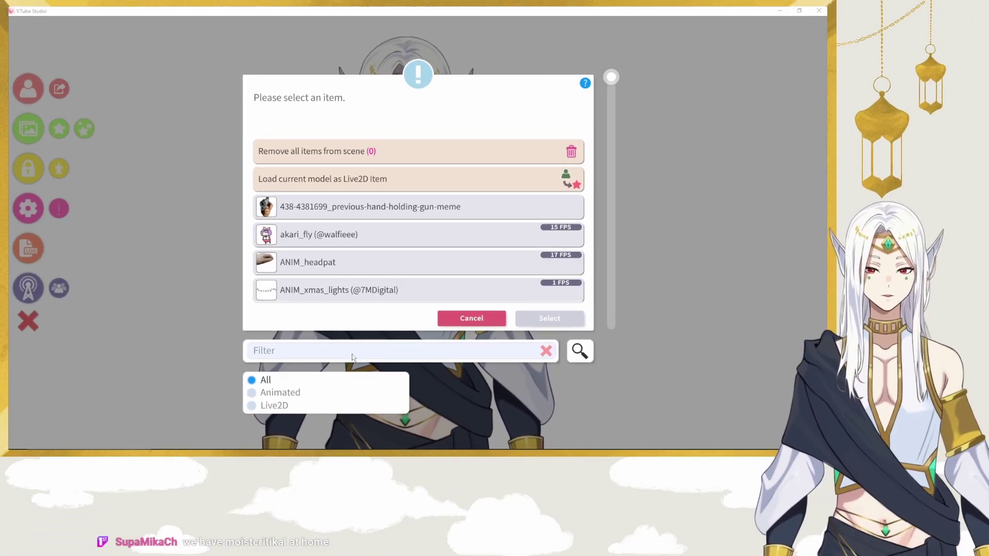
Step: Add the sephiroth_wing item in VTube Studio with item order -1, pinned to the Live2D model, and adjust its placement beside the avatar
left_click(353, 357)
type("seph")
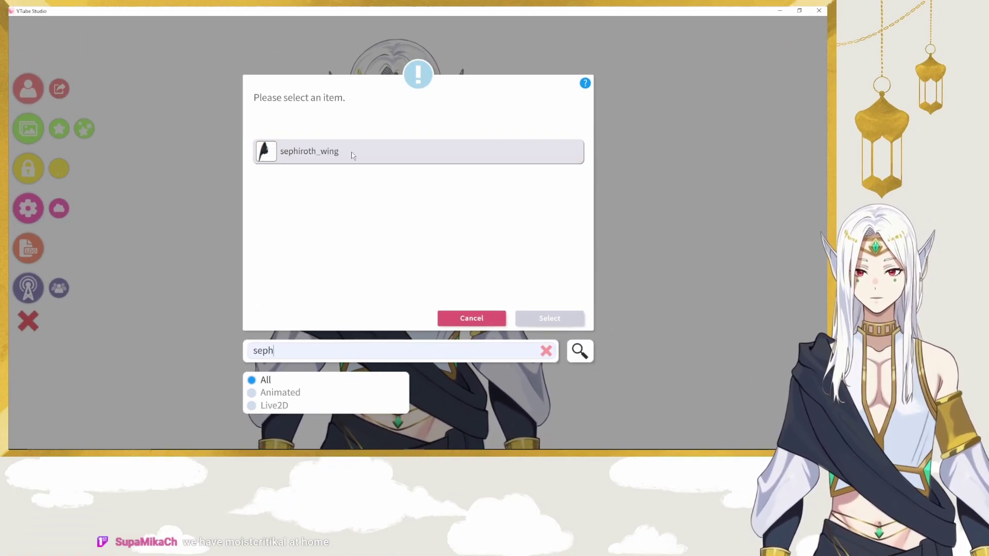
left_click(353, 156)
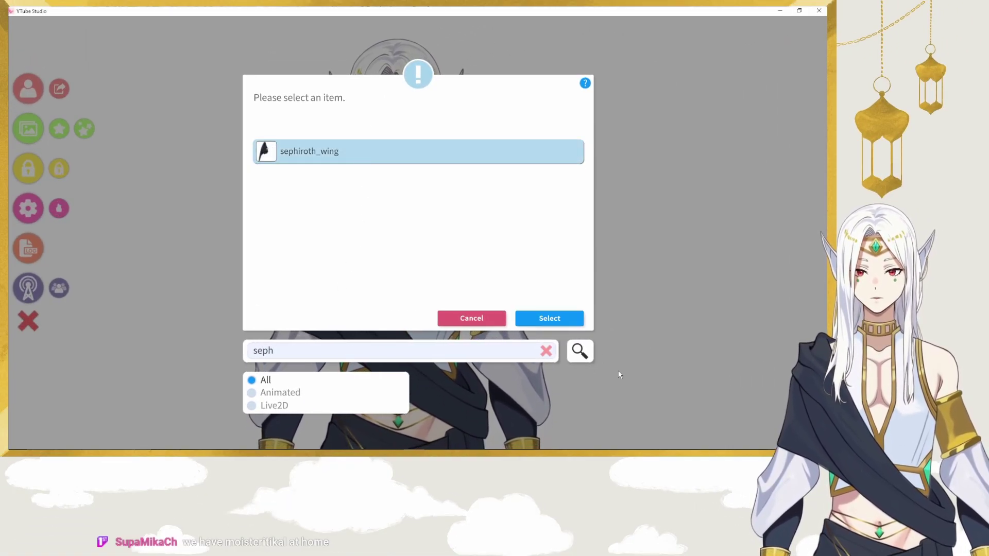
left_click(560, 320)
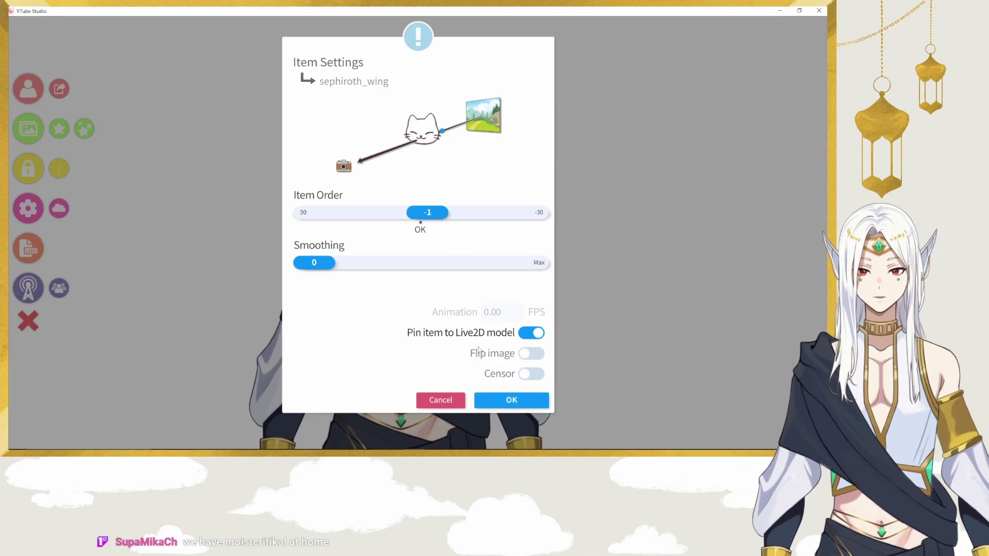
left_click(502, 400)
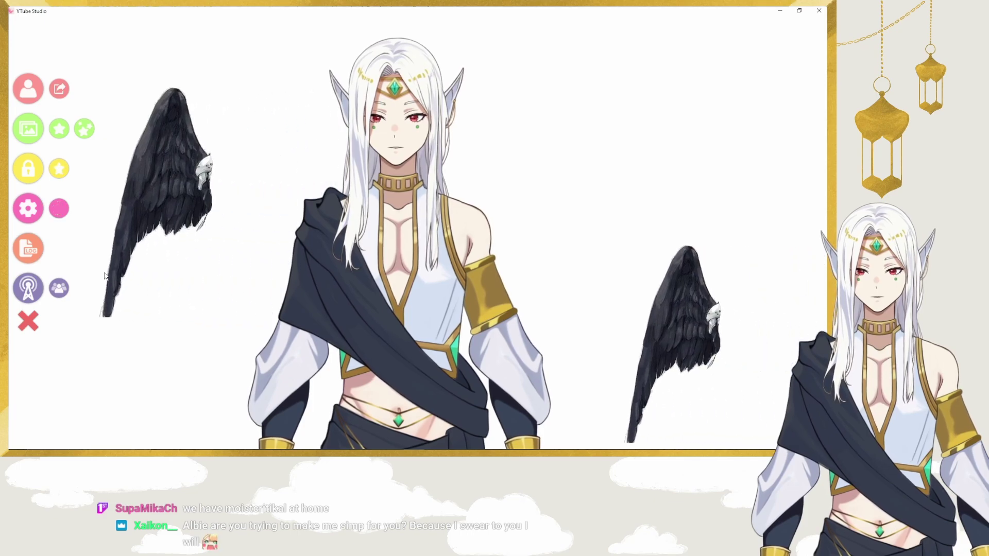
left_click_drag(188, 331, 248, 350)
scroll(249, 350, "up", 10)
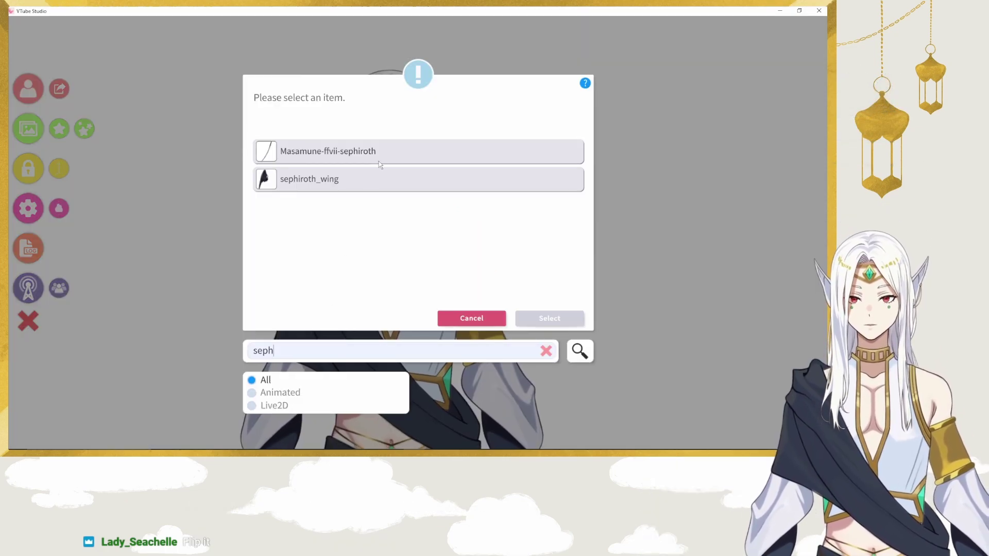
Step: Add the Masamune-ffvii-sephiroth item with item order 1, flipped and pinned to the Live2D model
left_click(496, 151)
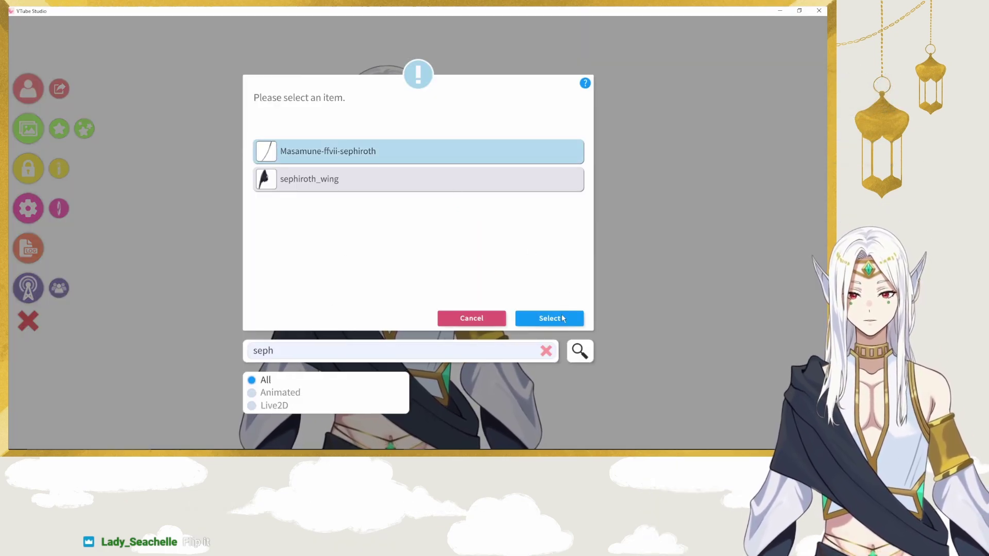
left_click(561, 319)
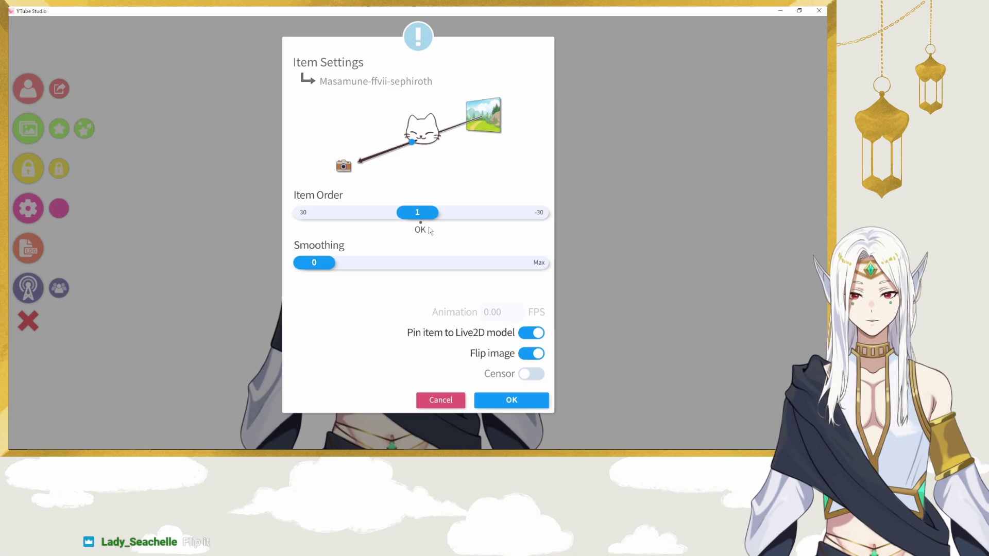
left_click(506, 406)
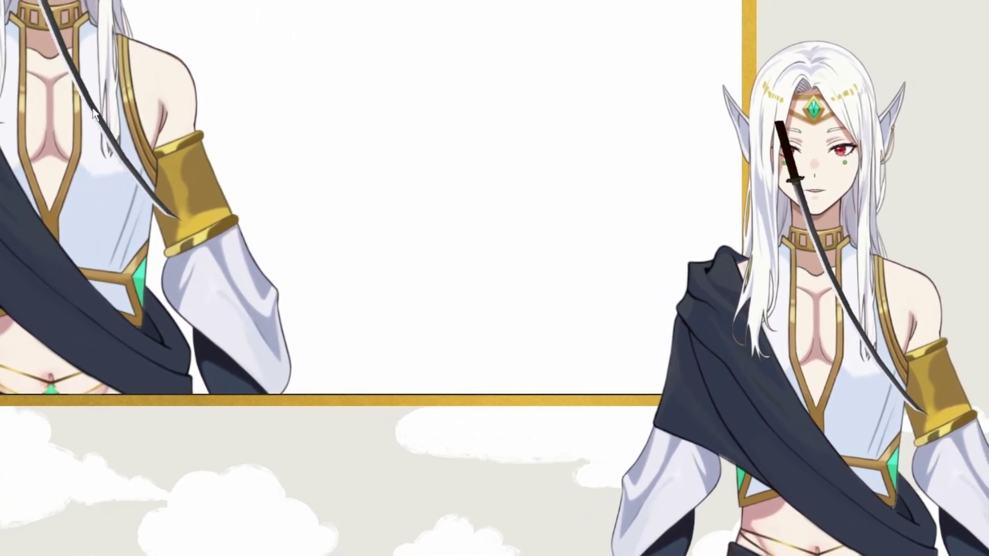
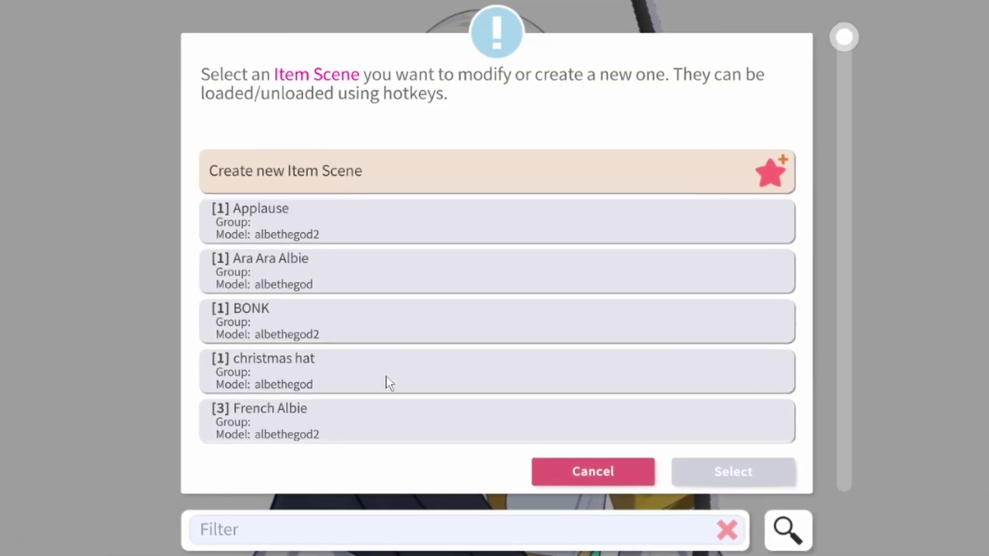
Step: Save the sephiroth_wing and Masamune-ffvii-sephiroth items in the existing item scene sephora
scroll(390, 383, "down", 10)
left_click(391, 336)
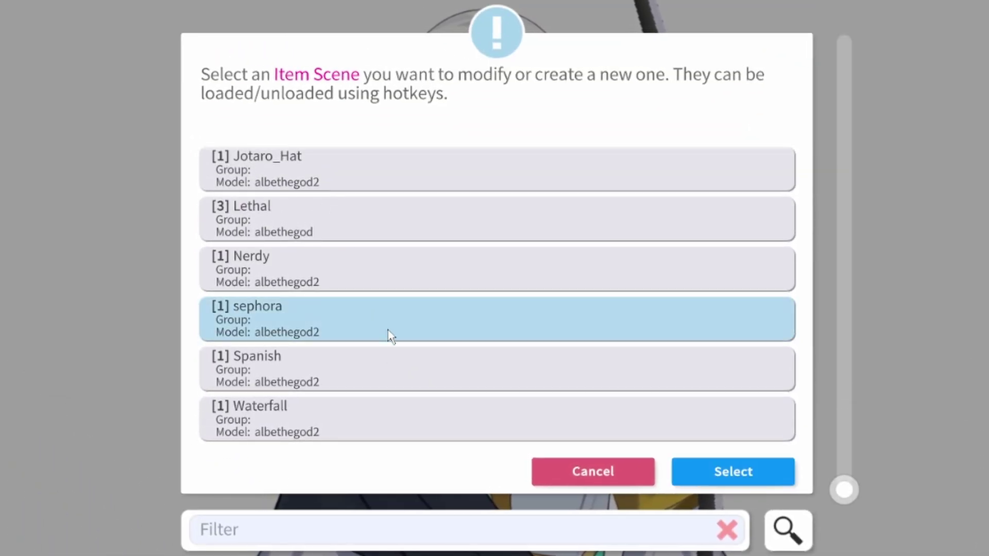
left_click(750, 471)
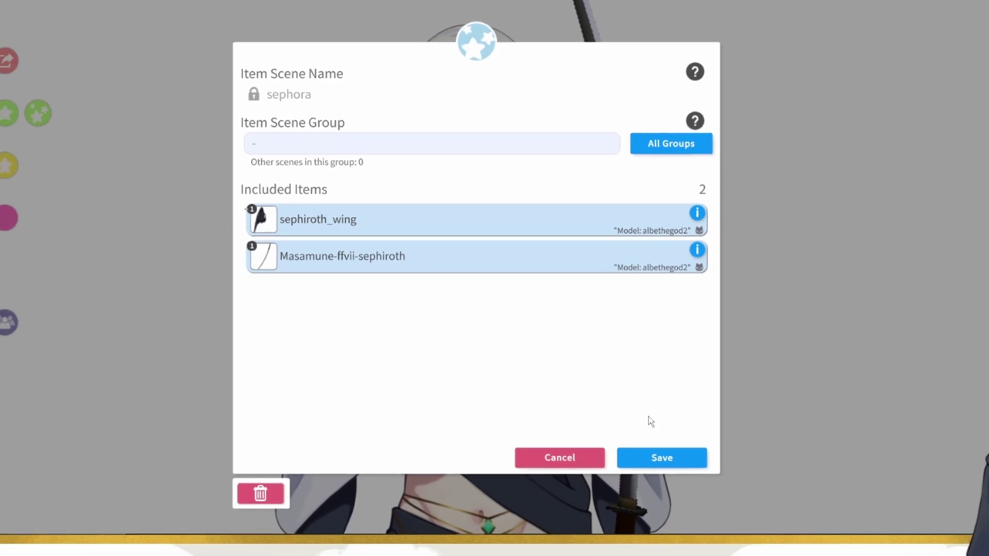
left_click(633, 440)
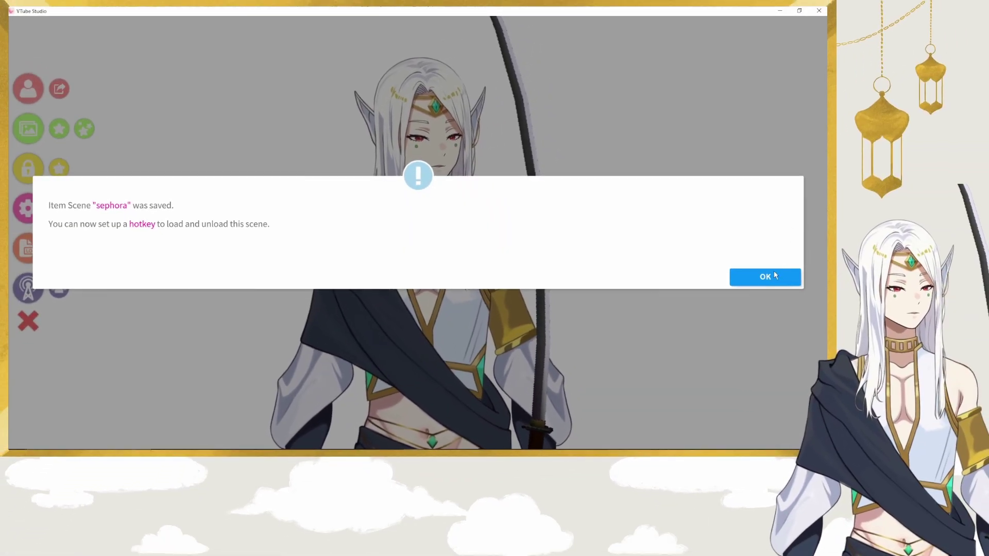
left_click(771, 274)
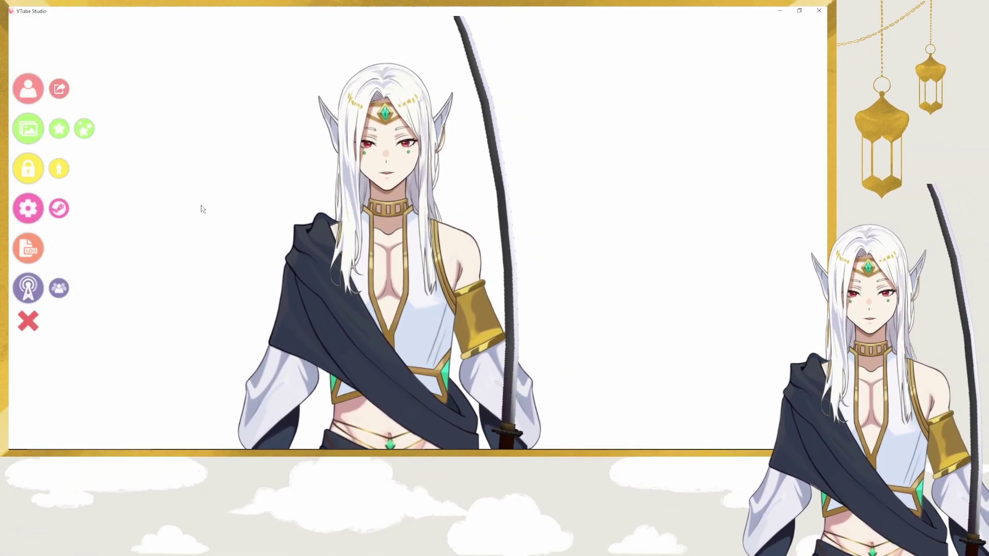
Step: Create a new hotkey named Sephiroth in the Redeems hotkey folder
left_click(28, 208)
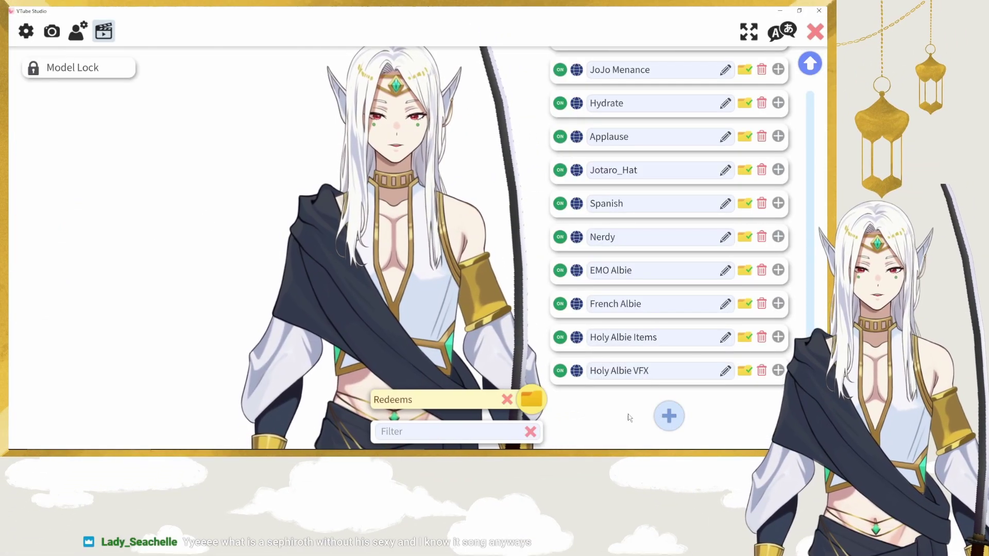
left_click(669, 418)
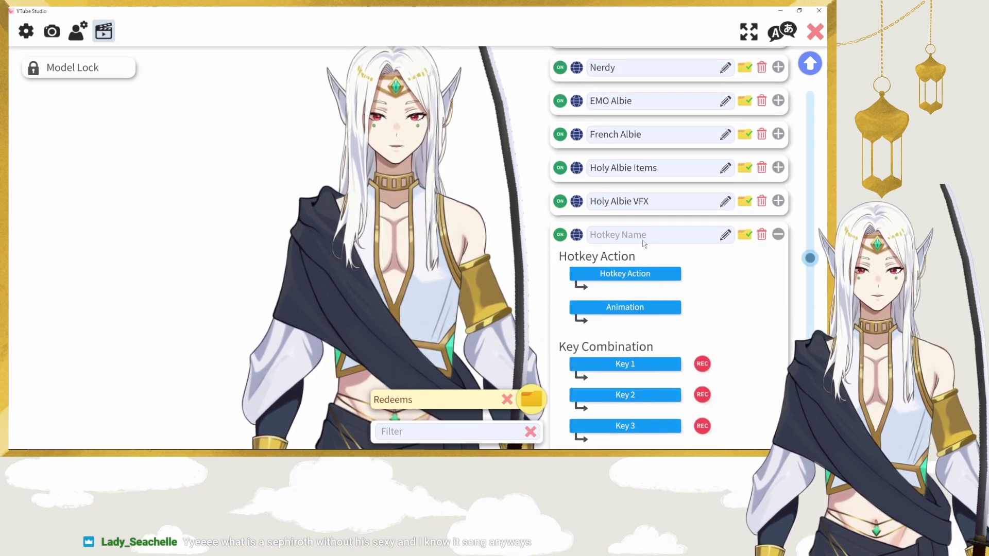
left_click(641, 233)
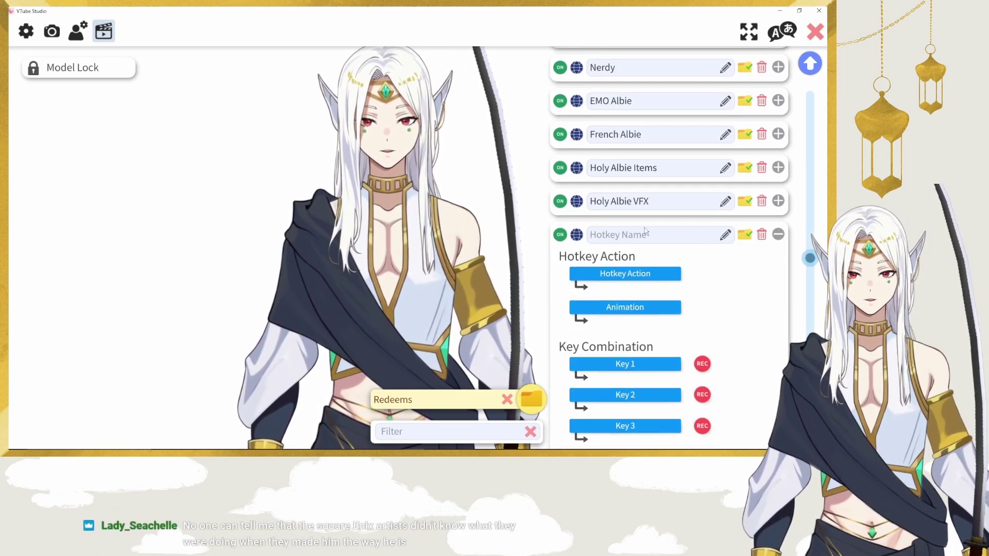
type("Sep")
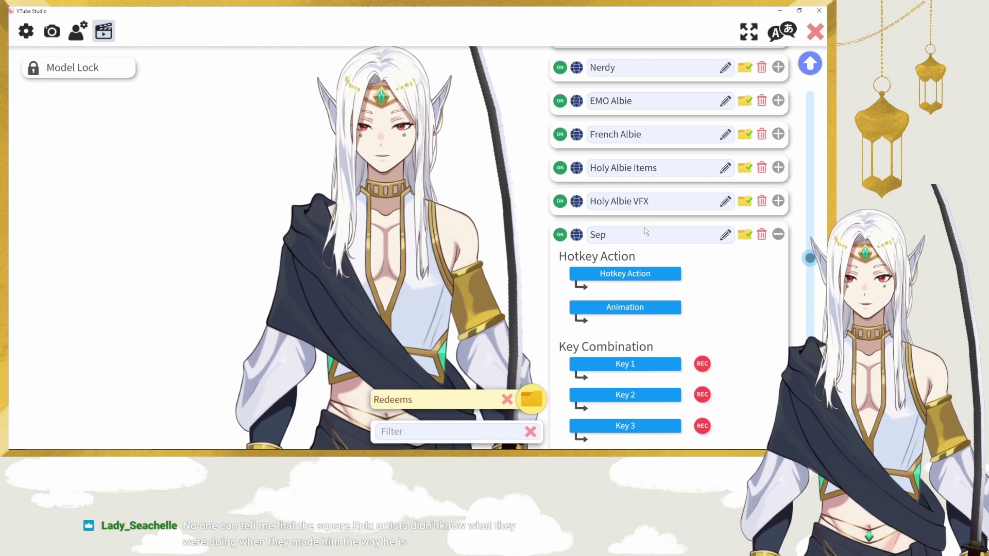
type("hiro")
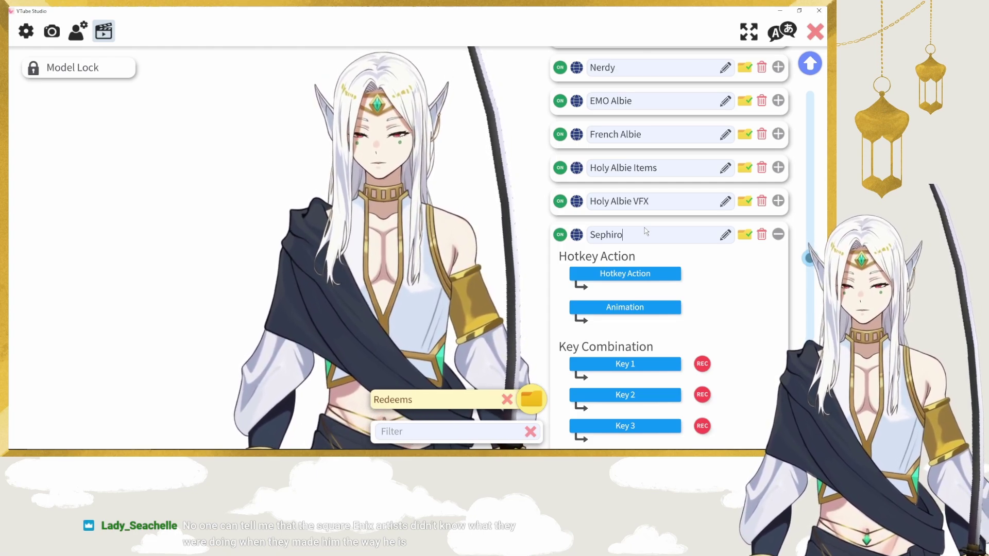
type("th")
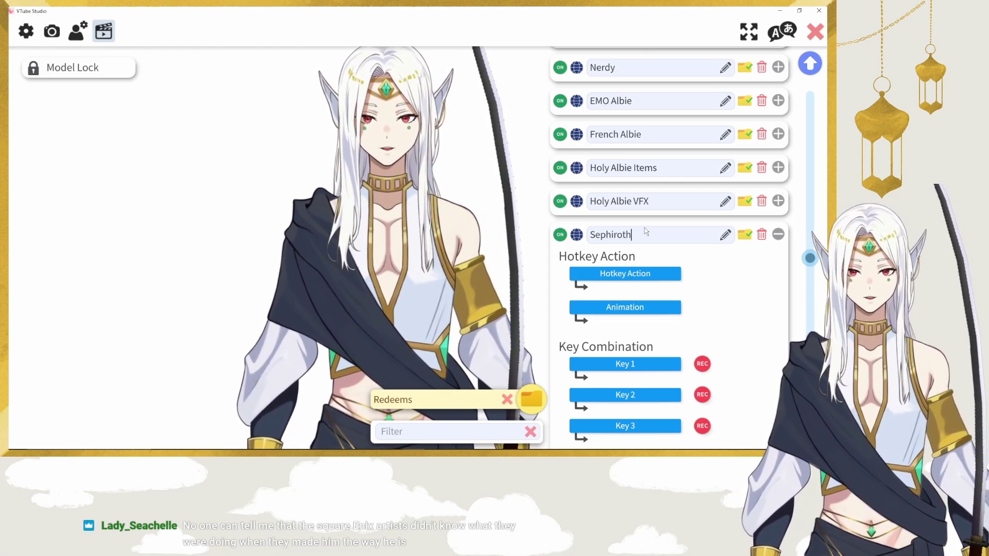
Step: Set the Sephiroth hotkey's action to Toggle Item Scene and assign the sephora item scene
left_click(633, 274)
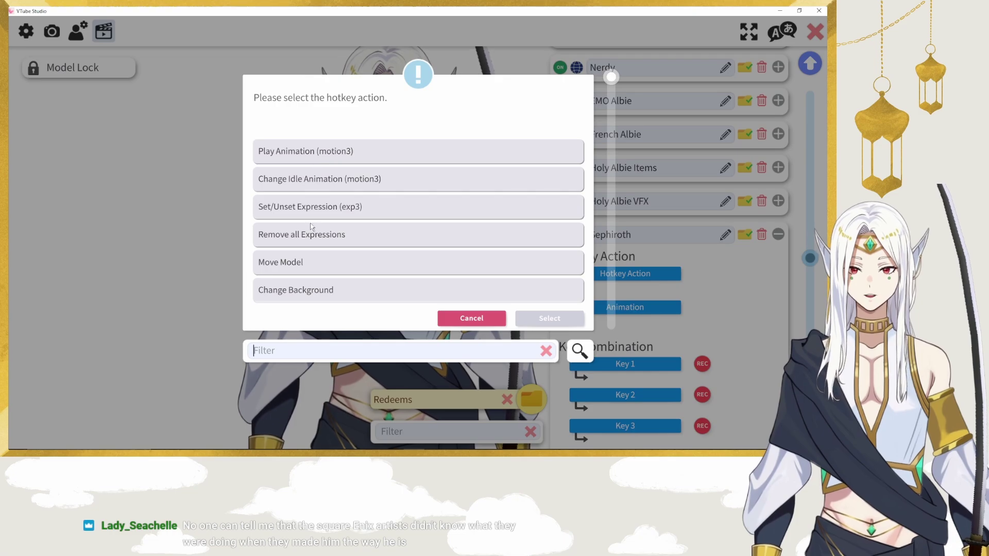
scroll(336, 218, "down", 10)
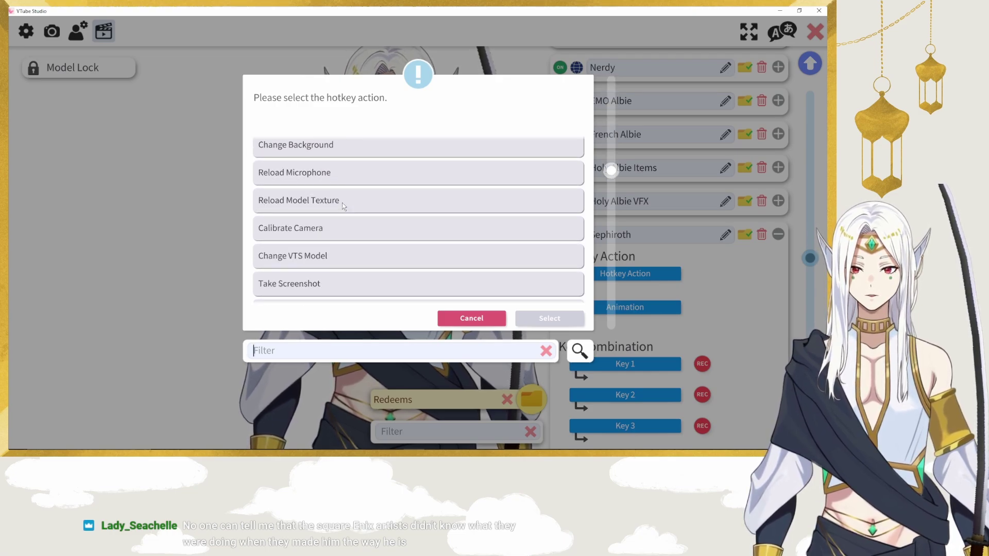
left_click(484, 283)
left_click(539, 319)
left_click(621, 309)
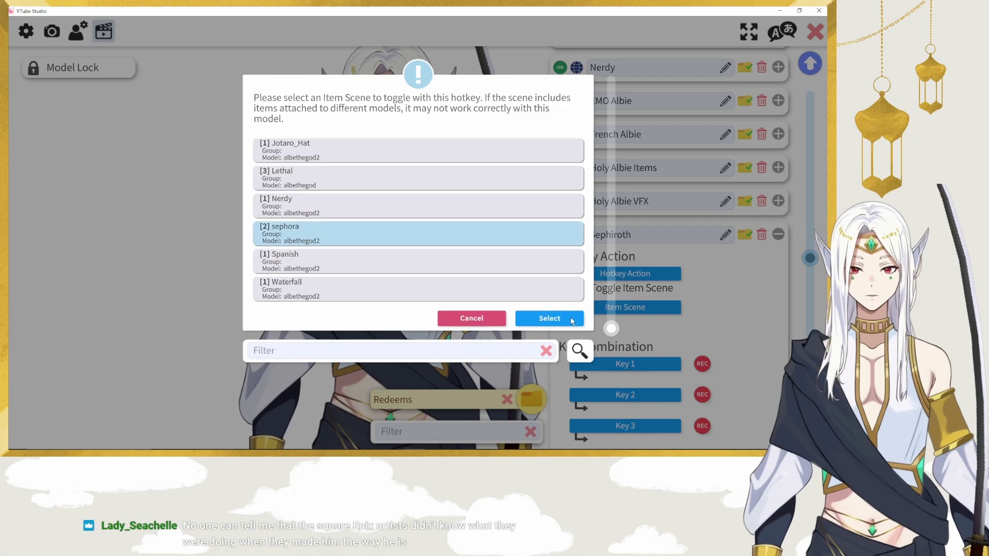
left_click(571, 319)
Step: Record S as the first key of the Sephiroth hotkey and test toggling the item scene with it
left_click(703, 364)
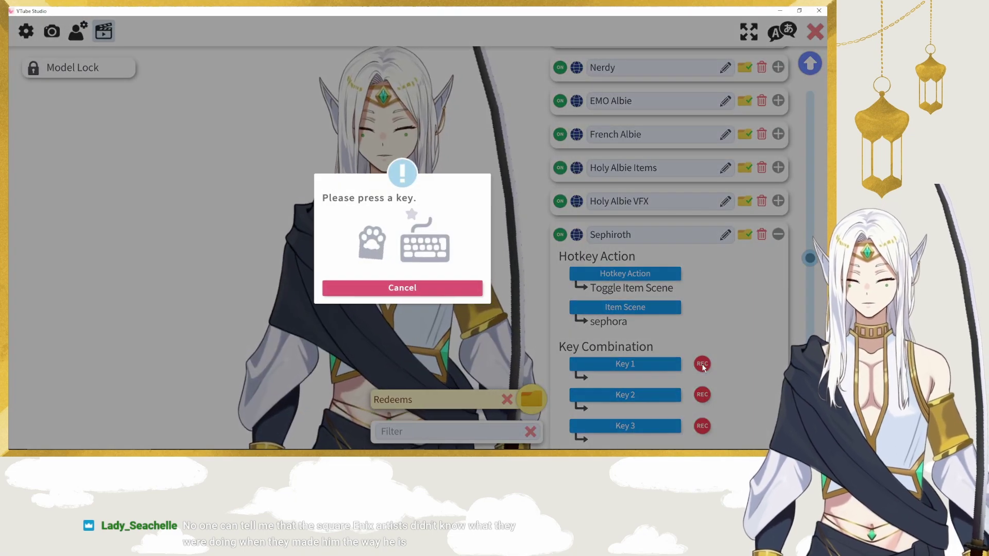
key("s")
key("s")
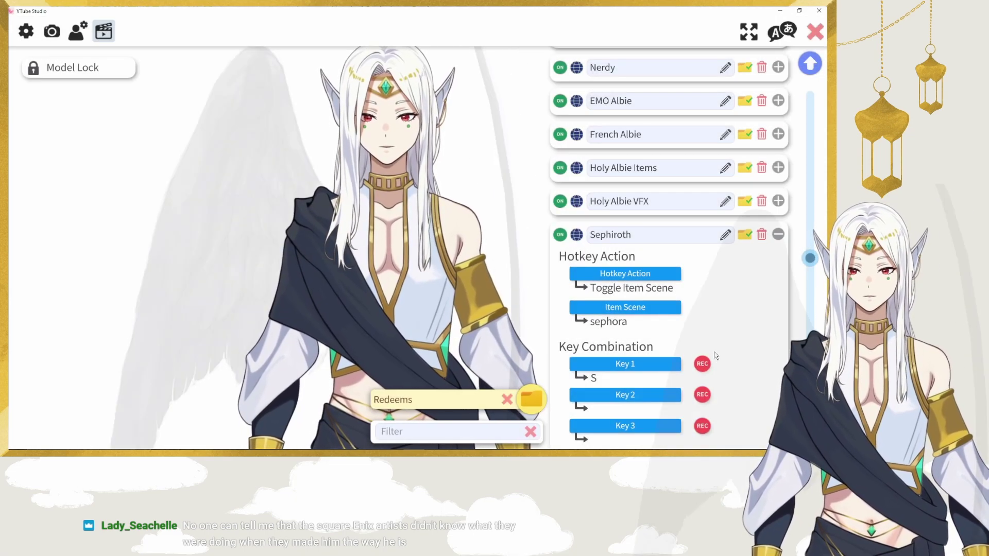
key("s")
key("s")
key("s")
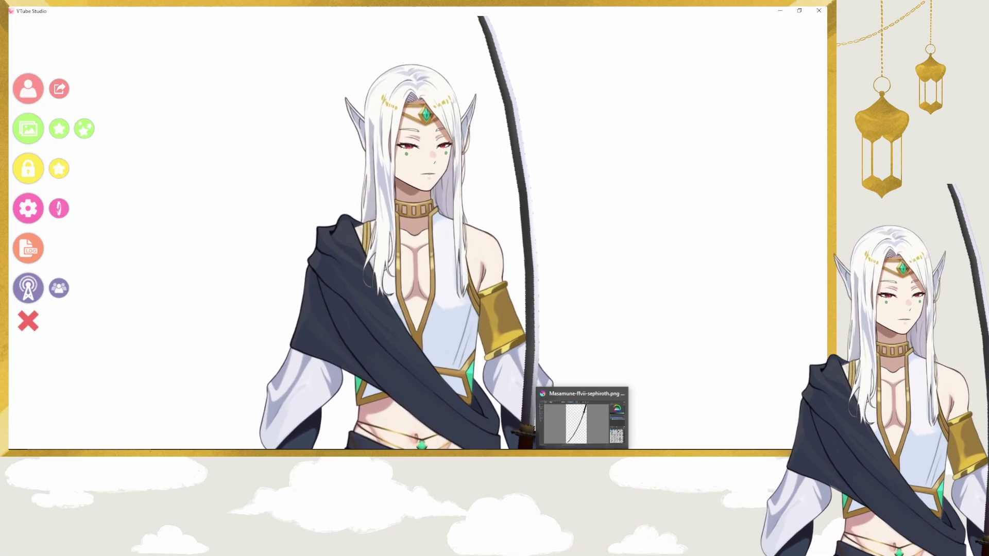
Step: Launch Audacity and open the One-Winged Angel - Final Fantasy VII (live orchestra version) track from Downloads
left_click(295, 429)
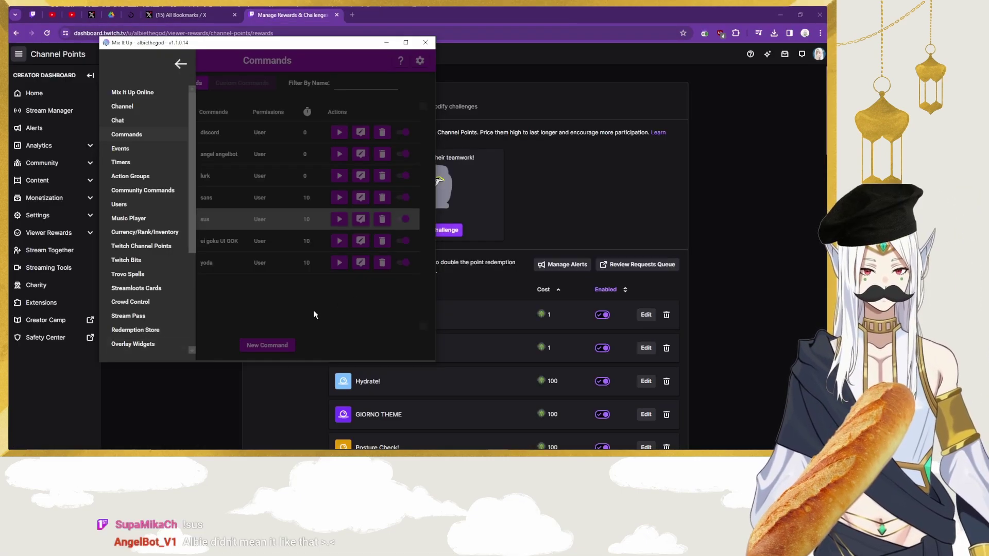
left_click(88, 451)
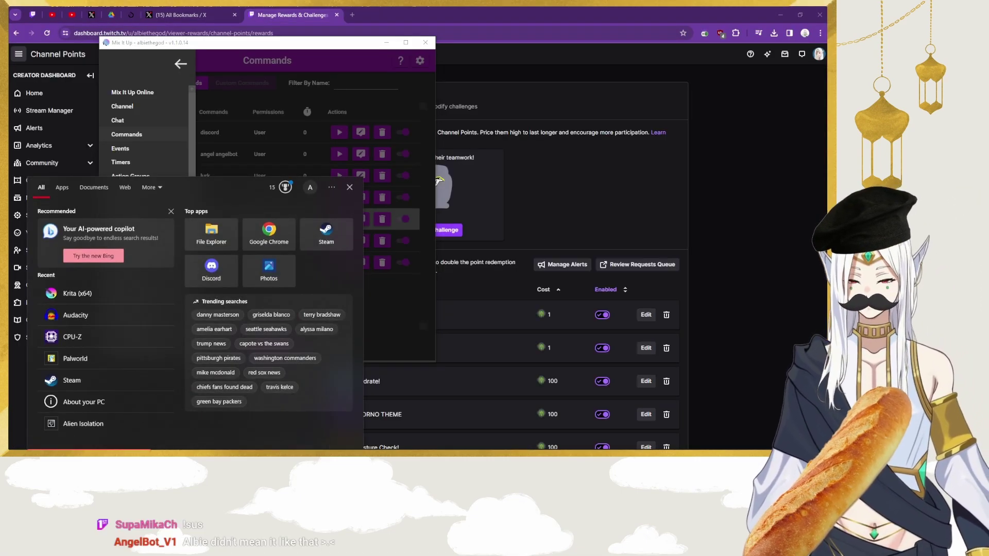
type("audio")
key("Return")
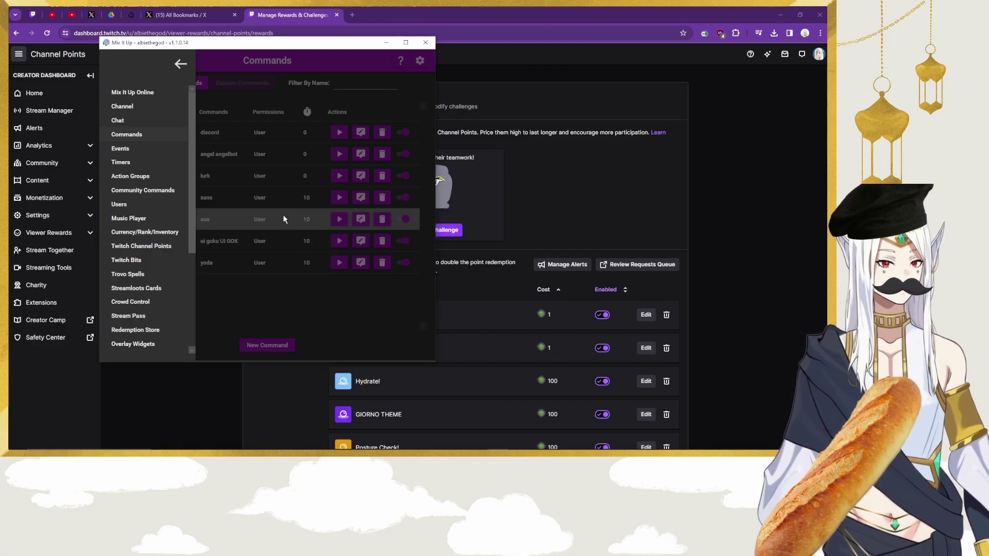
left_click(205, 96)
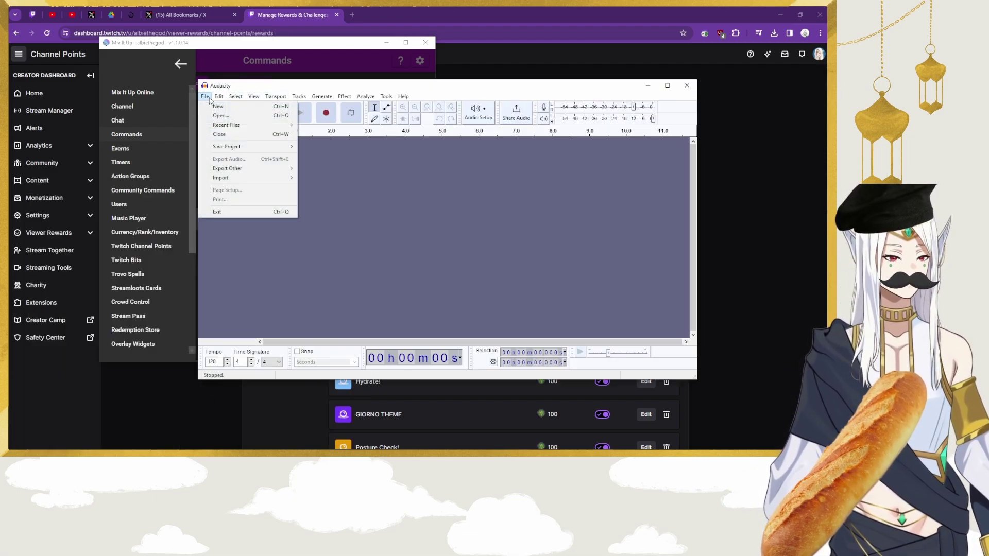
left_click(218, 117)
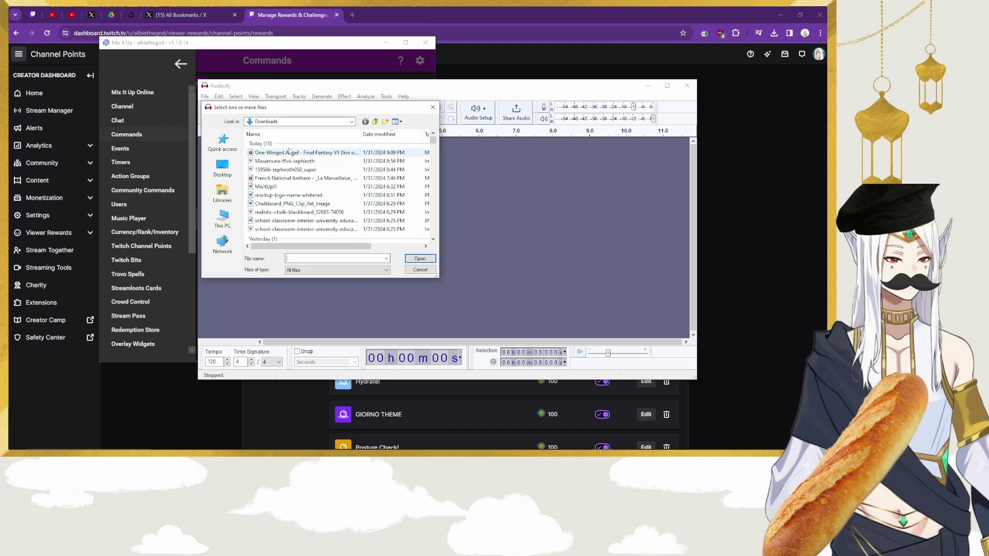
left_click(281, 153)
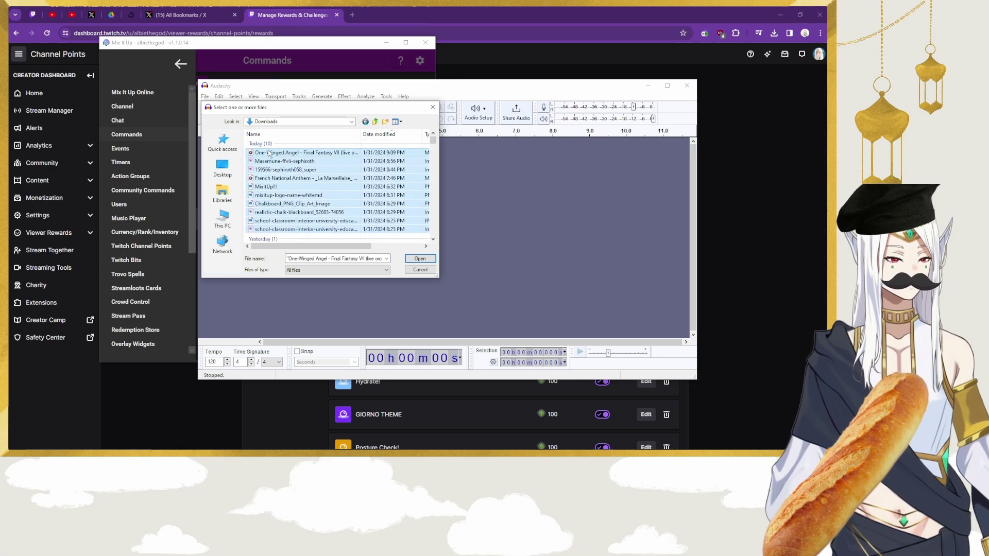
left_click(413, 258)
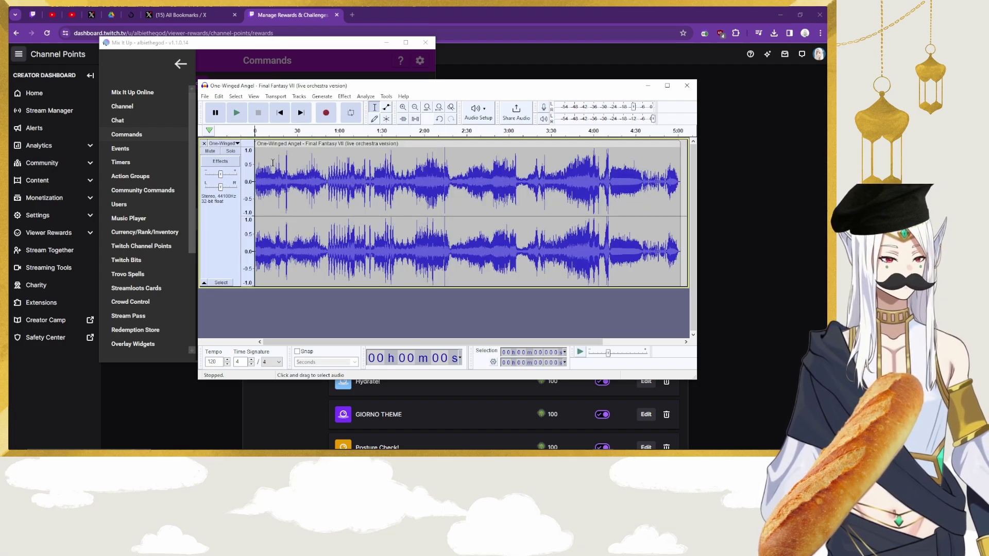
Step: Cut about the first 1 minute 5 seconds of the One-Winged Angel track and play the remaining audio
left_click(346, 157)
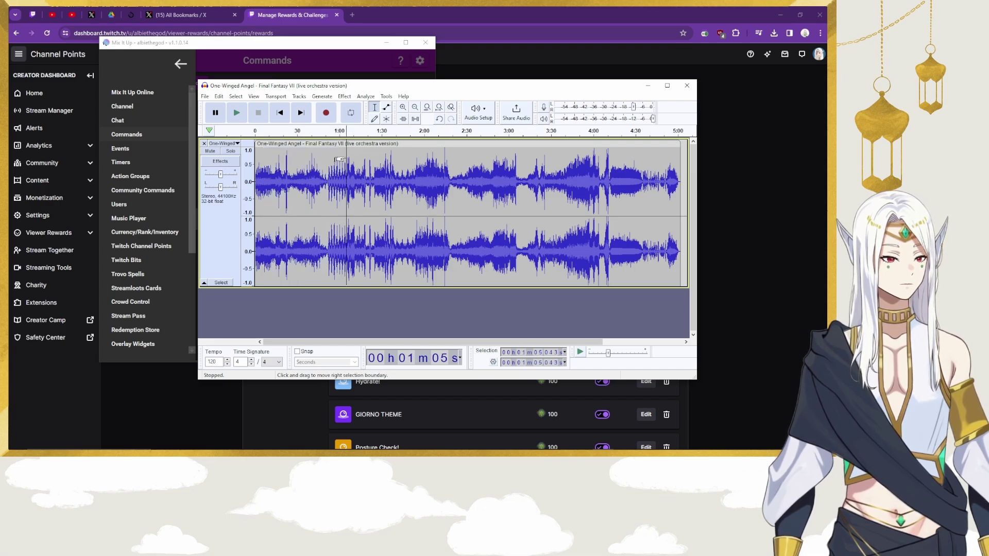
left_click_drag(343, 160, 235, 155)
right_click(310, 154)
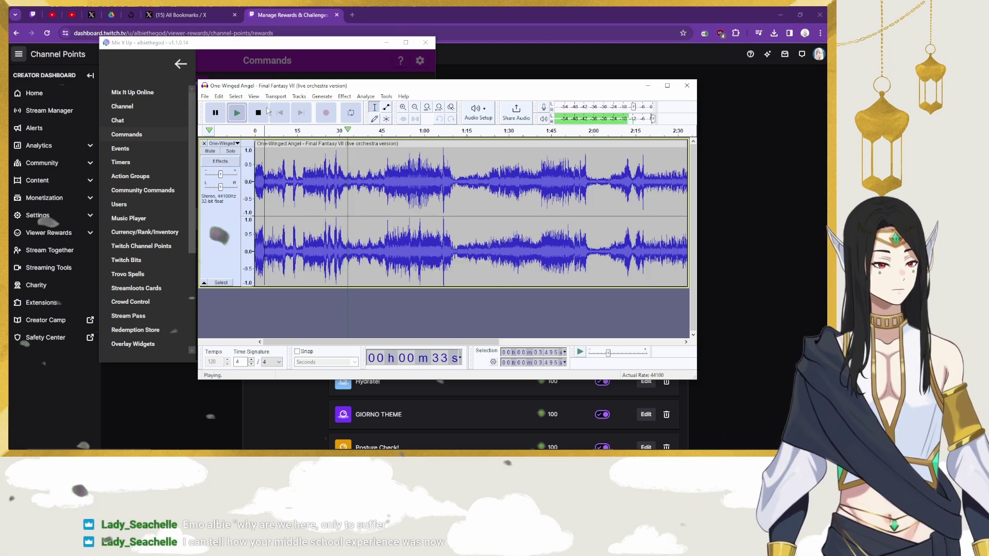
left_click(262, 112)
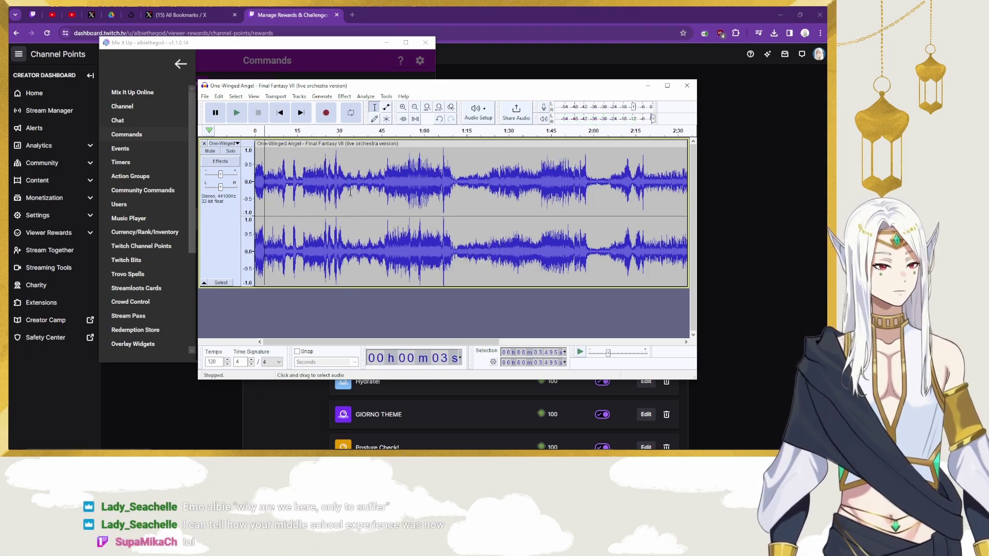
Step: Cut all audio from about 32 seconds to the end of the track
left_click_drag(346, 192, 618, 220)
right_click(557, 197)
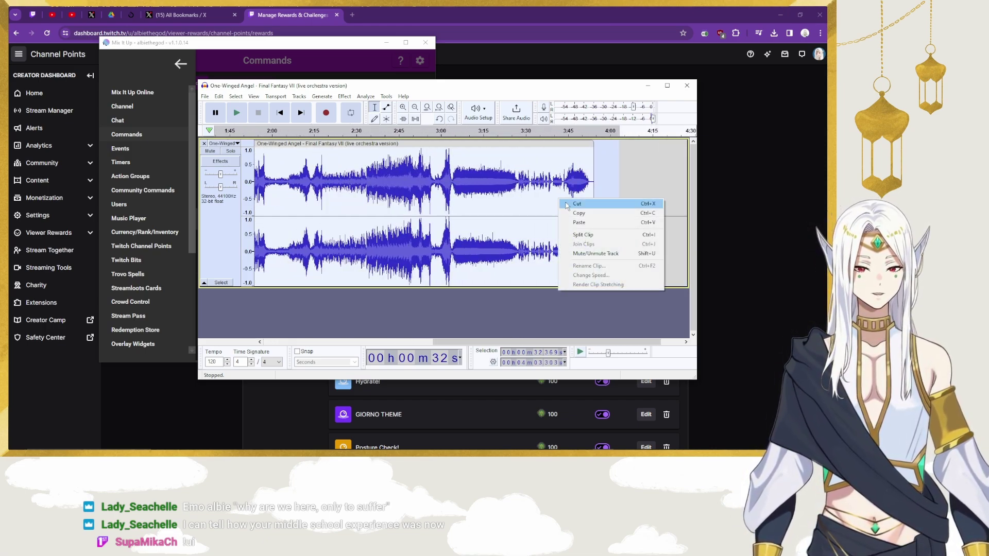
left_click(576, 207)
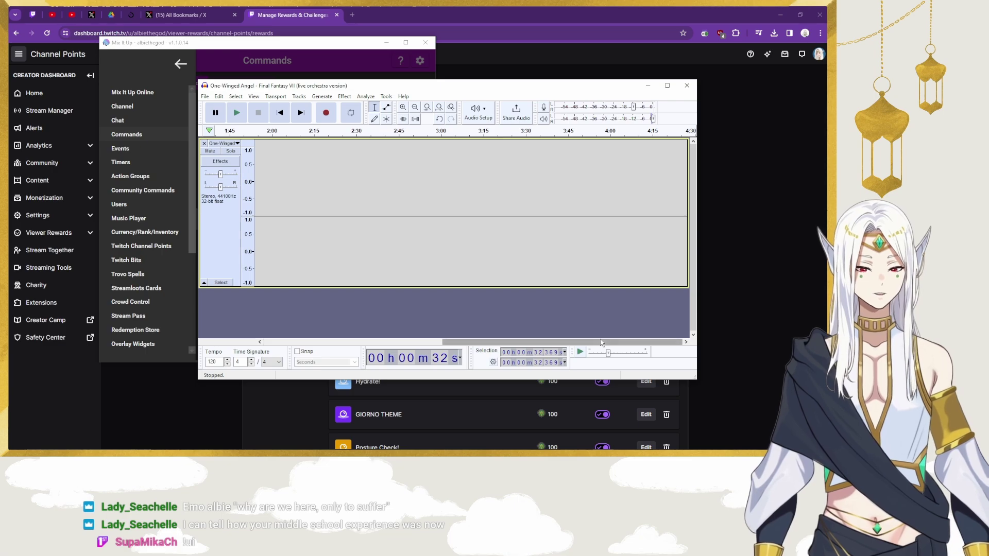
left_click_drag(564, 342, 385, 341)
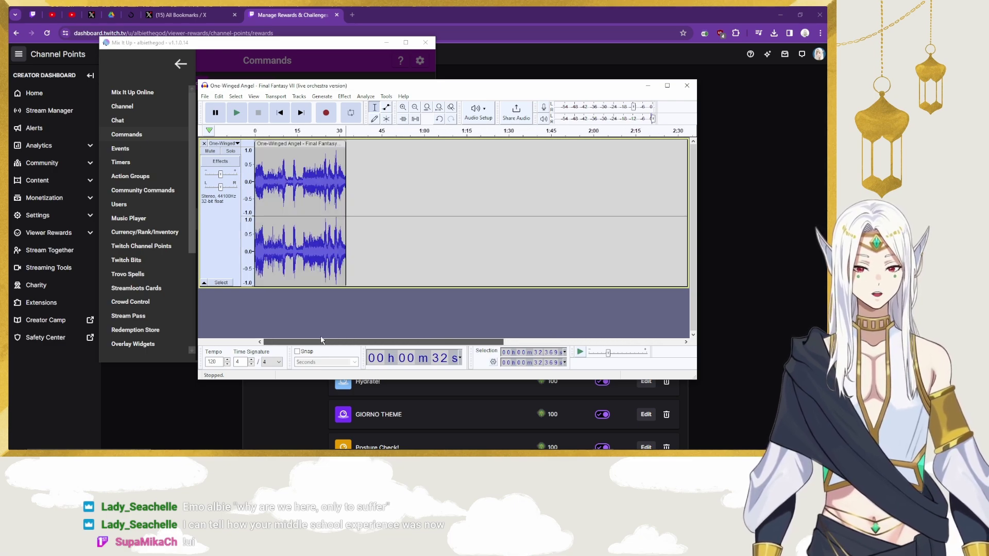
Step: Play the shortened clip and cut about the first 2.4 seconds from its beginning
left_click(237, 113)
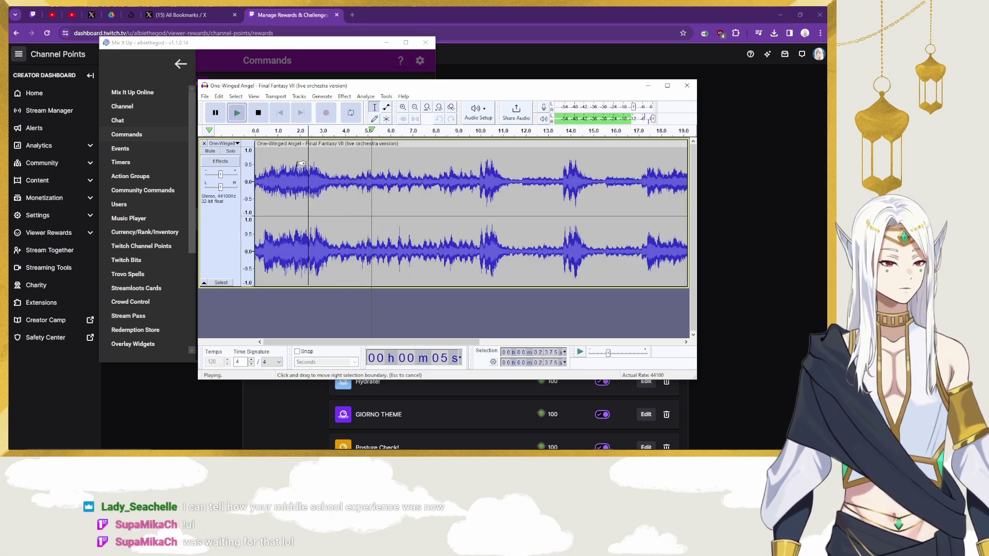
left_click_drag(302, 163, 255, 175)
right_click(285, 172)
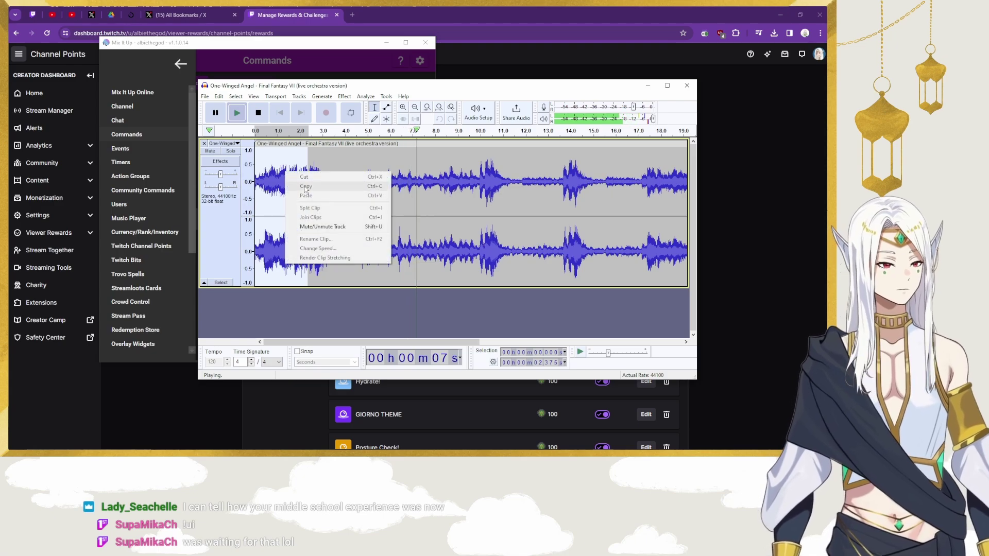
left_click(264, 116)
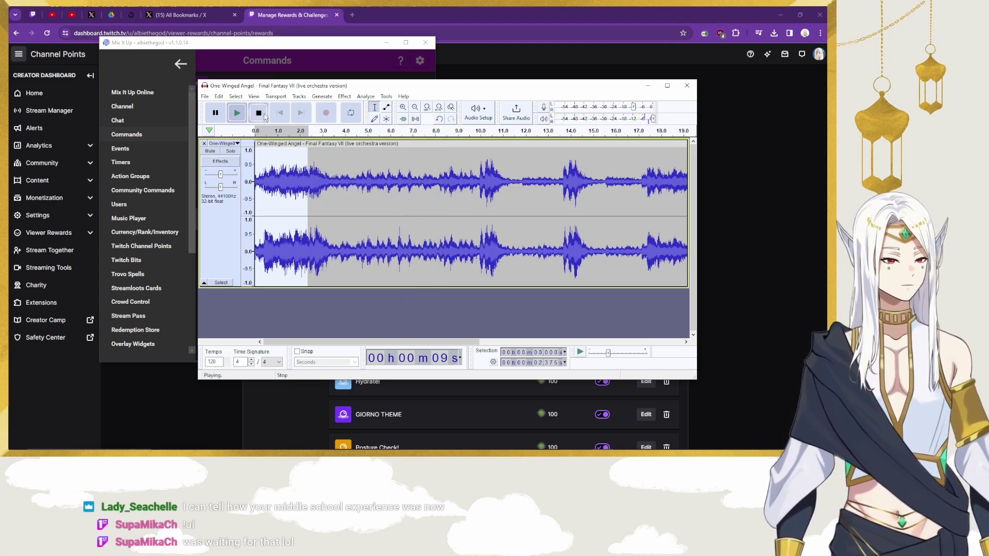
right_click(279, 152)
left_click(289, 161)
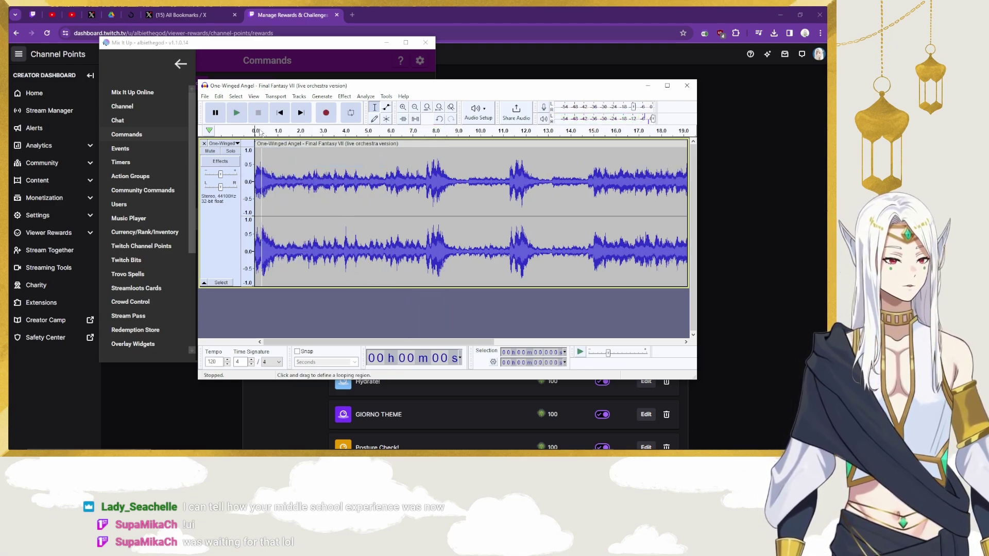
Step: Export the entire trimmed project as a stereo MP3 file to the SoundAlerts folder
left_click(205, 96)
left_click(242, 162)
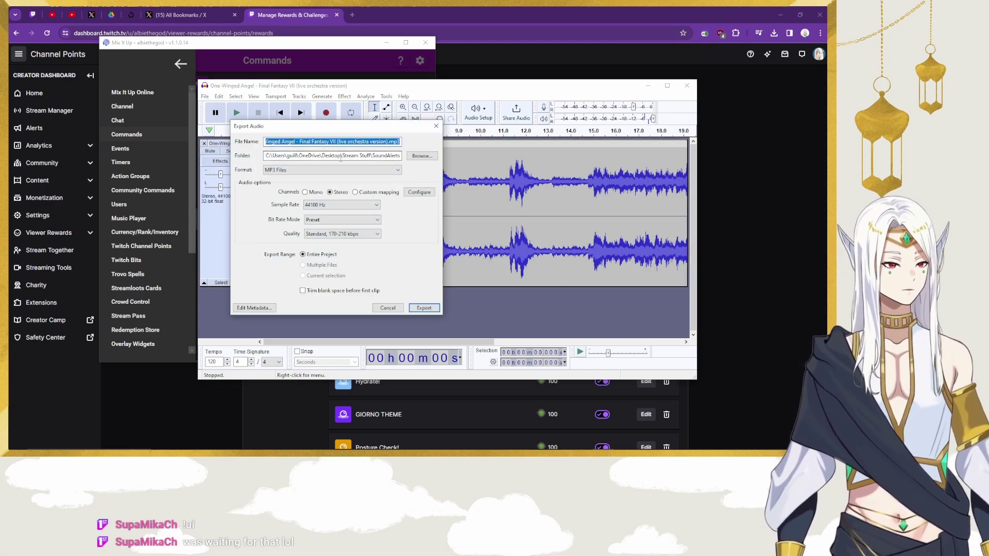
left_click(415, 309)
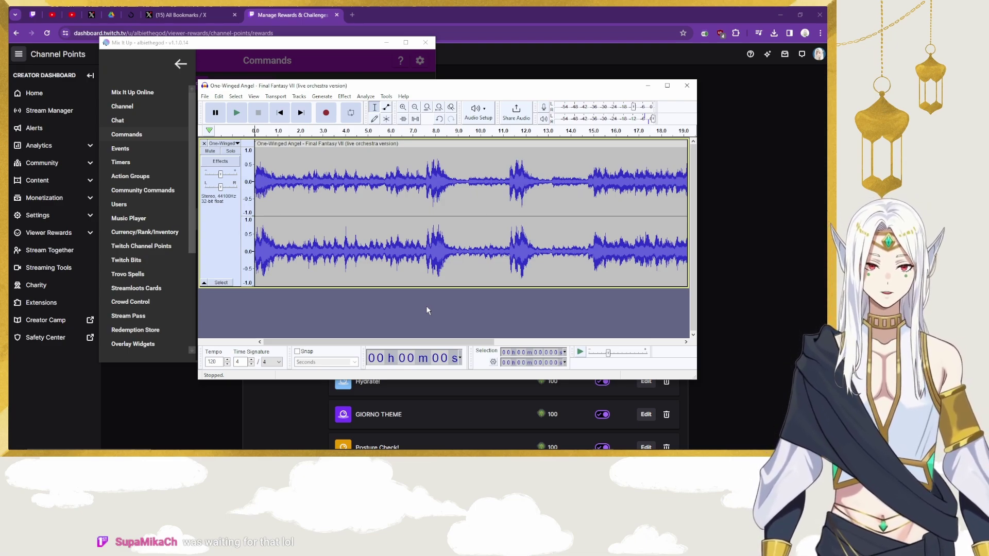
Step: Bring VTube Studio's hotkey list up and close the Audacity project
key("alt+Tab")
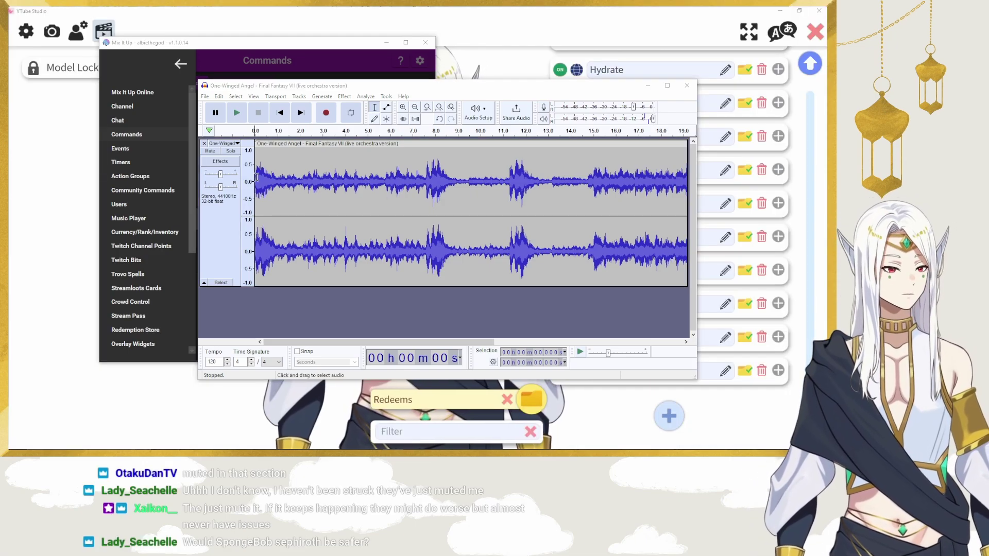
left_click(686, 86)
left_click(455, 233)
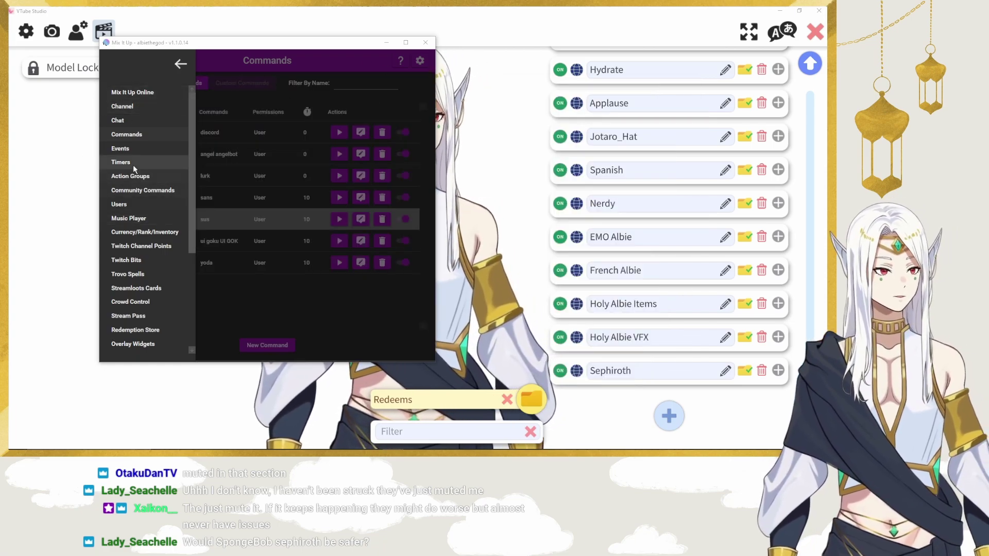
Step: Create a new action group in Mix It Up named "Sephora Albie"
left_click(130, 176)
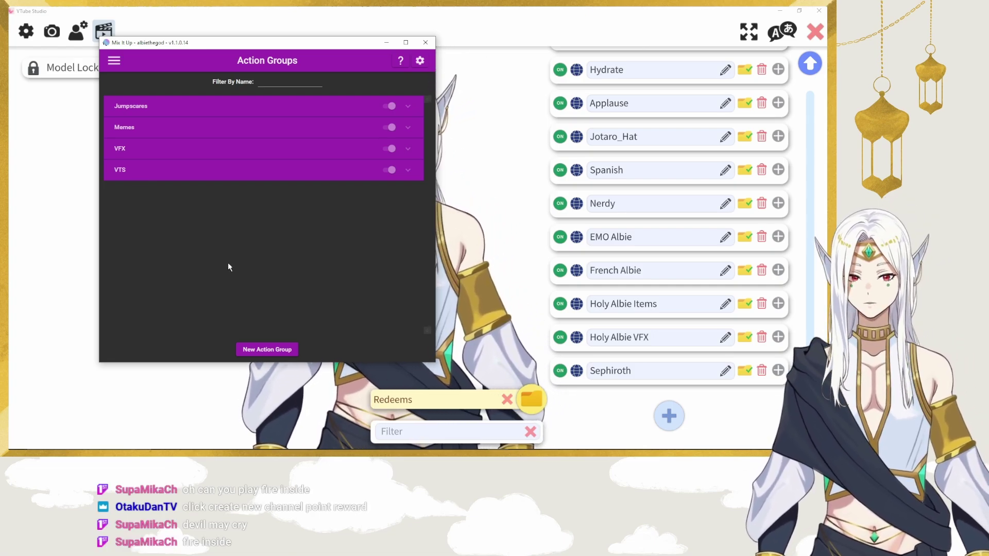
left_click(252, 350)
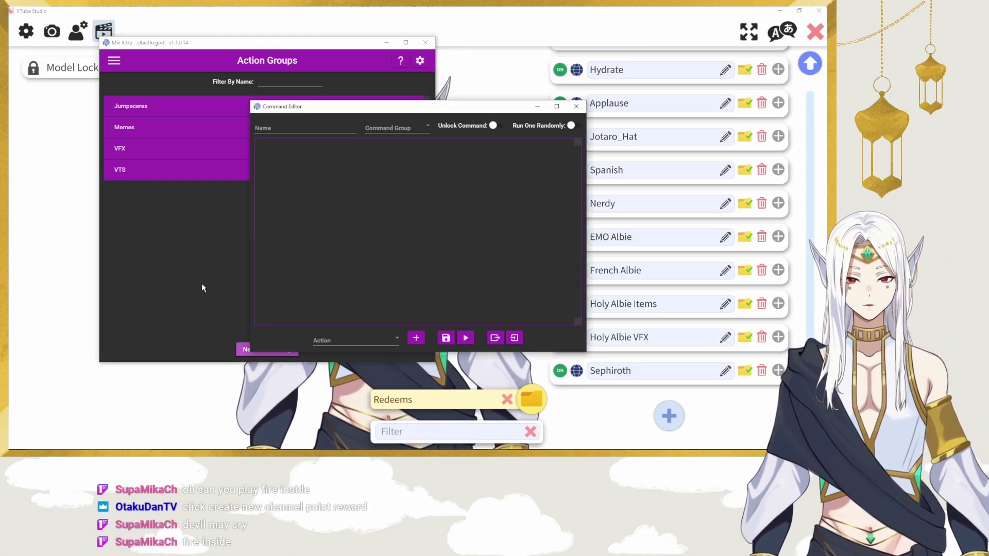
left_click(306, 121)
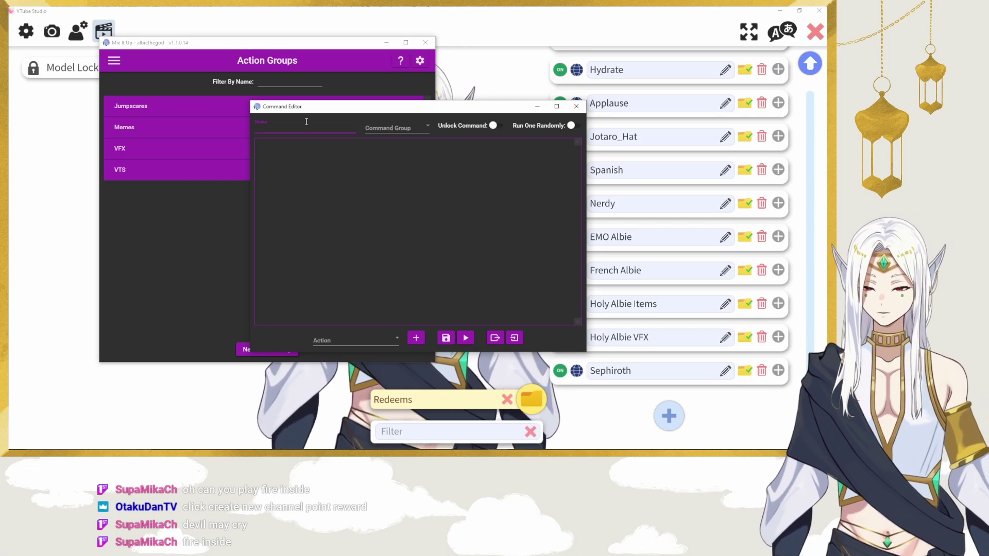
type("Sephora AL")
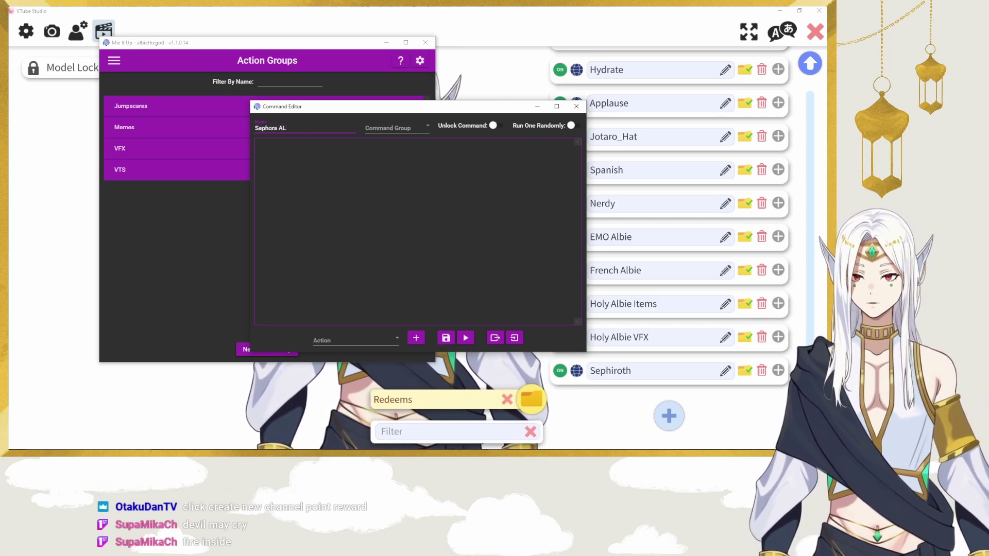
key("BackSpace")
type("lbie")
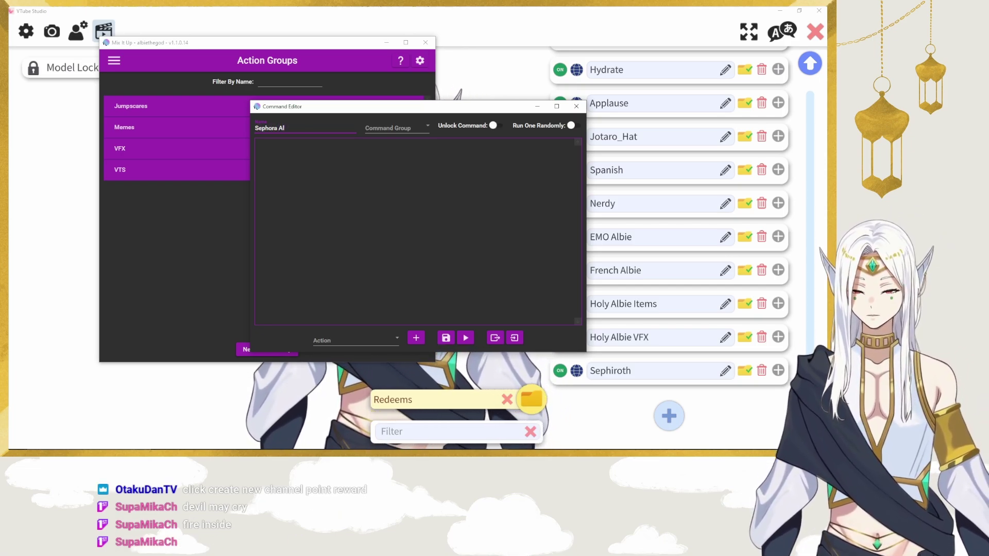
Step: Add a VTube Studio action to the command and set its action type to Run Hot Key
left_click(397, 338)
scroll(400, 335, "down", 1)
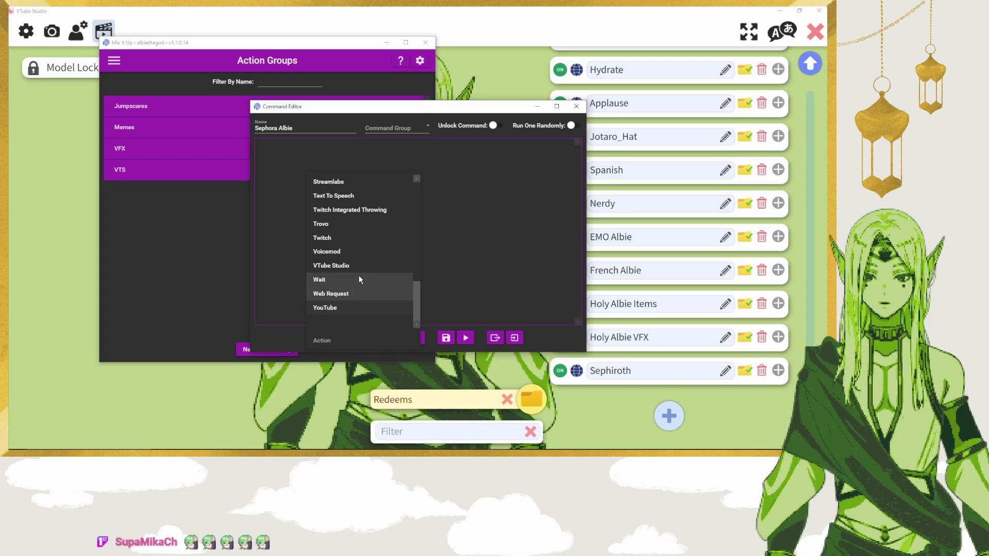
left_click(357, 266)
left_click(416, 338)
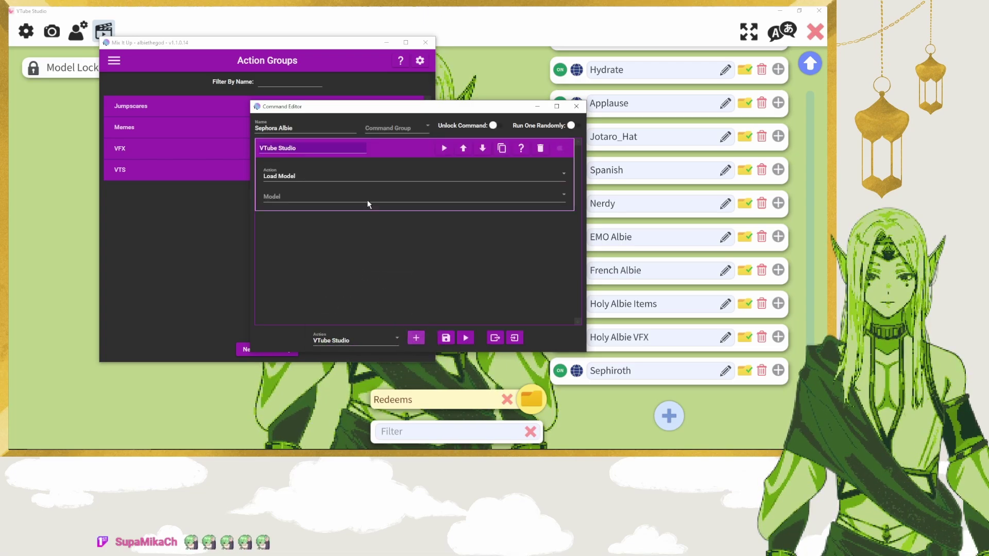
left_click(411, 177)
left_click(303, 205)
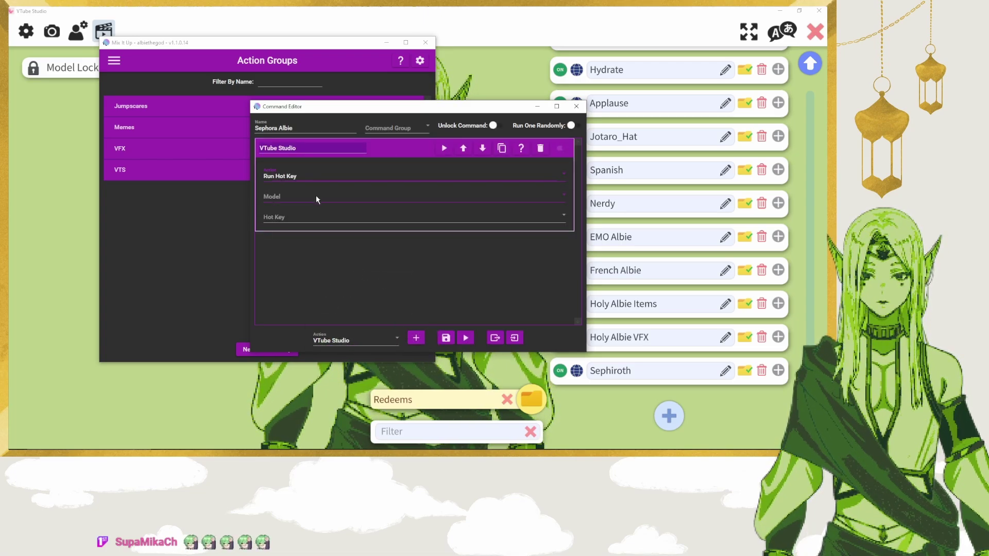
Step: Choose the albethegod2 model and the Sephiroth hotkey for the VTube Studio action
left_click(316, 197)
left_click(315, 233)
left_click(318, 218)
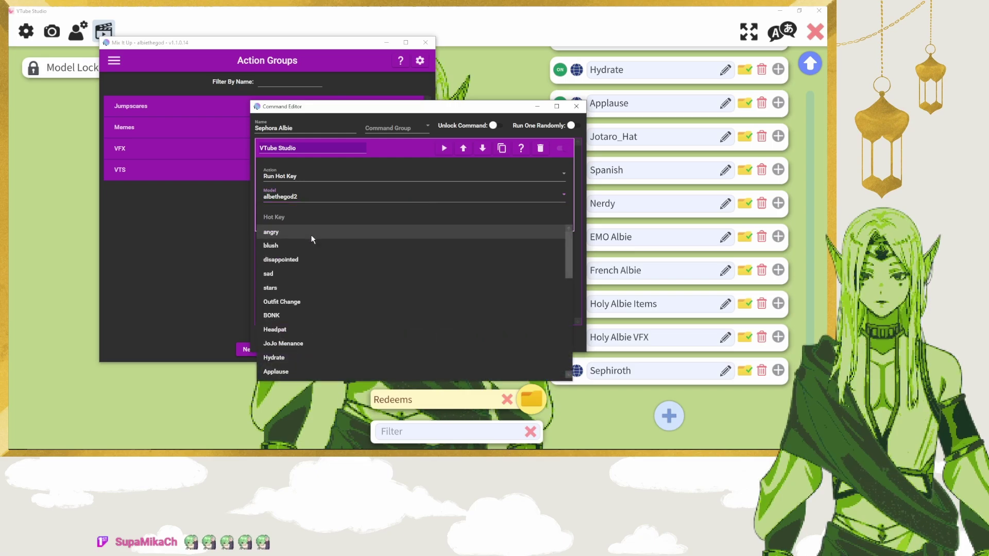
scroll(308, 267, "down", 3)
scroll(311, 309, "down", 5)
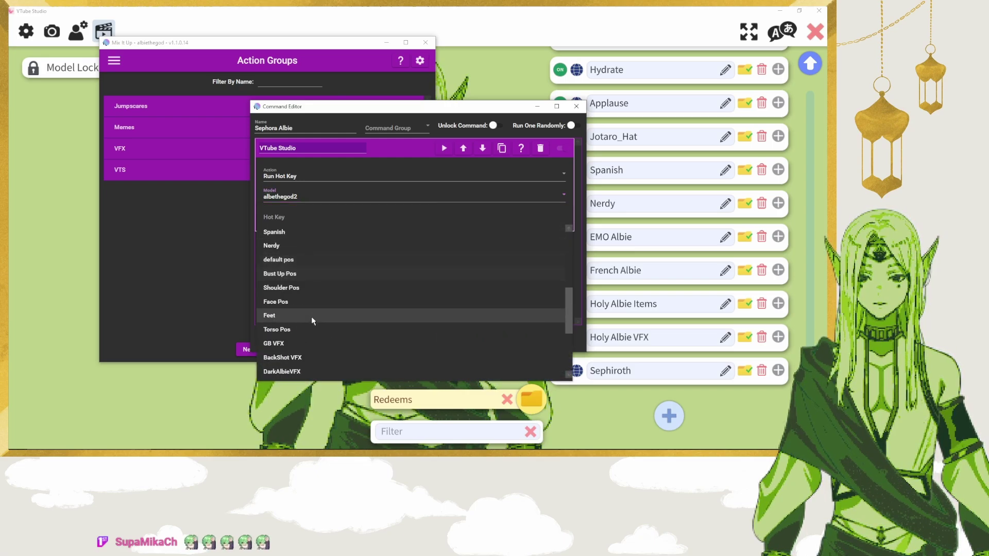
left_click(312, 358)
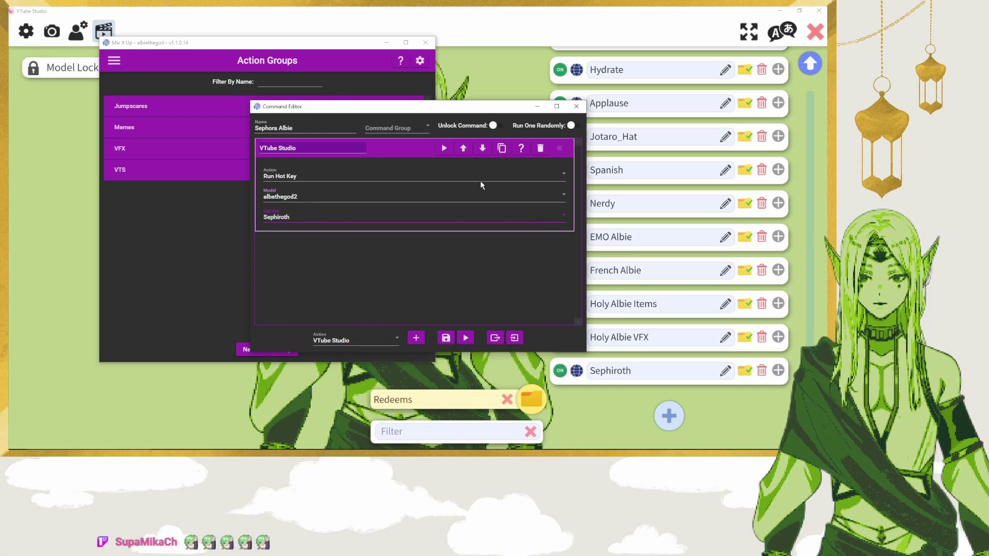
Step: Test the Sephiroth hotkey action twice to toggle the items on and off, and collapse the action
left_click(444, 148)
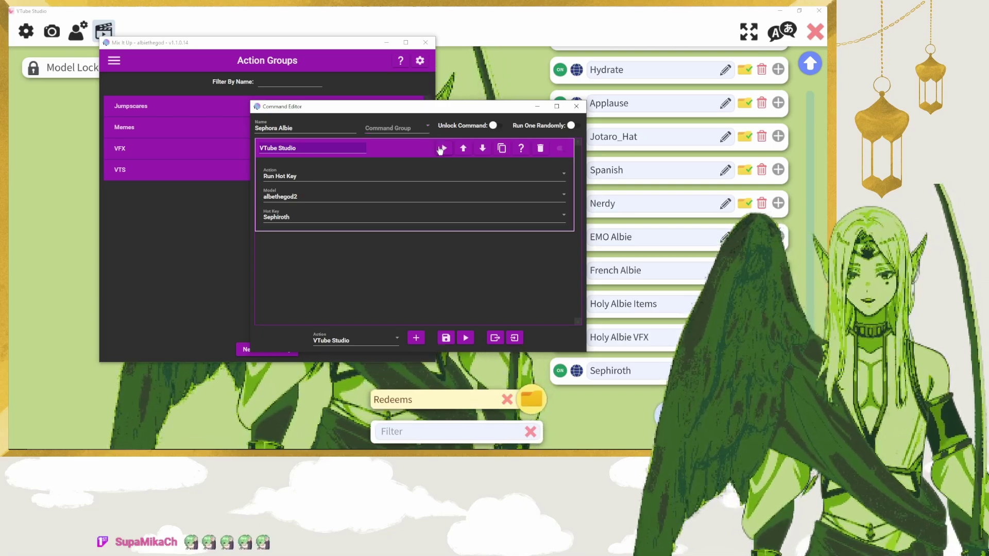
left_click(441, 150)
left_click(406, 149)
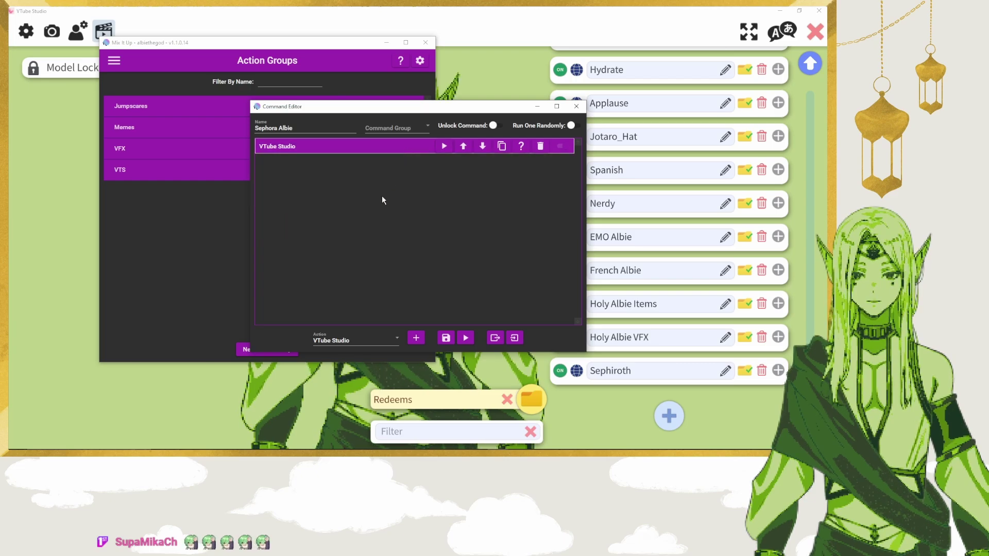
left_click(416, 339)
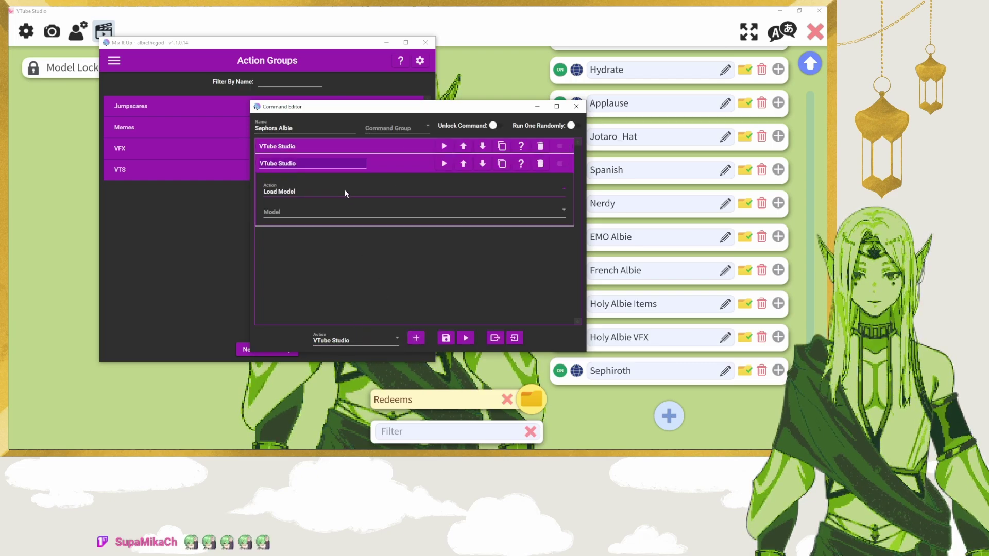
left_click(344, 191)
left_click(416, 240)
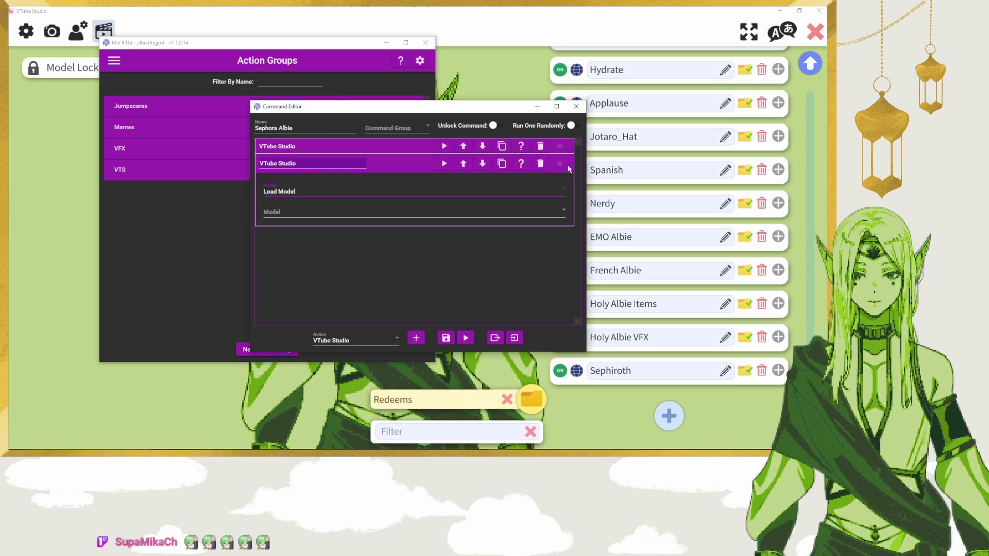
left_click(539, 163)
Step: Add a Sound action that plays the One-Winged Angel - Final Fantasy VII (live orchestra version) file from the SoundAlerts folder
left_click(355, 340)
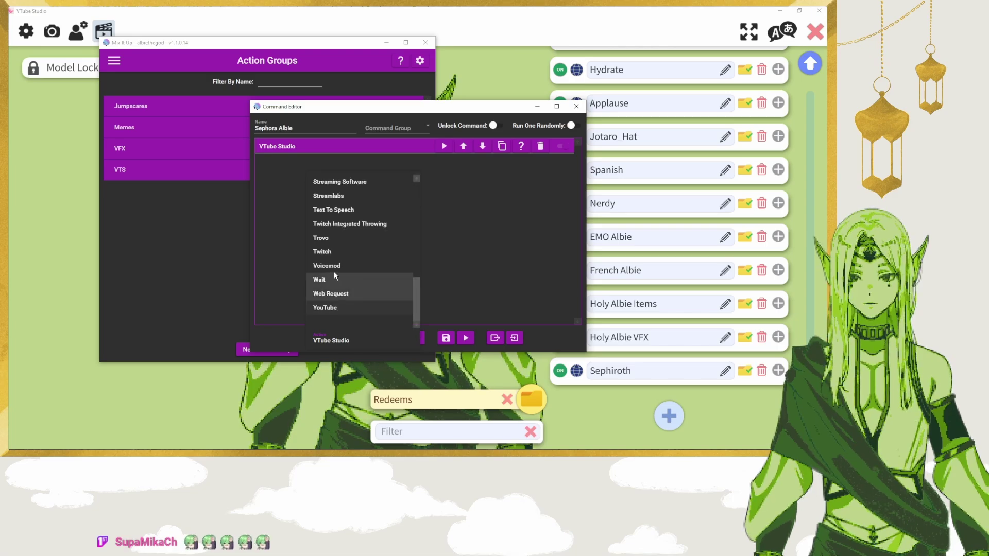
scroll(340, 273, "up", 4)
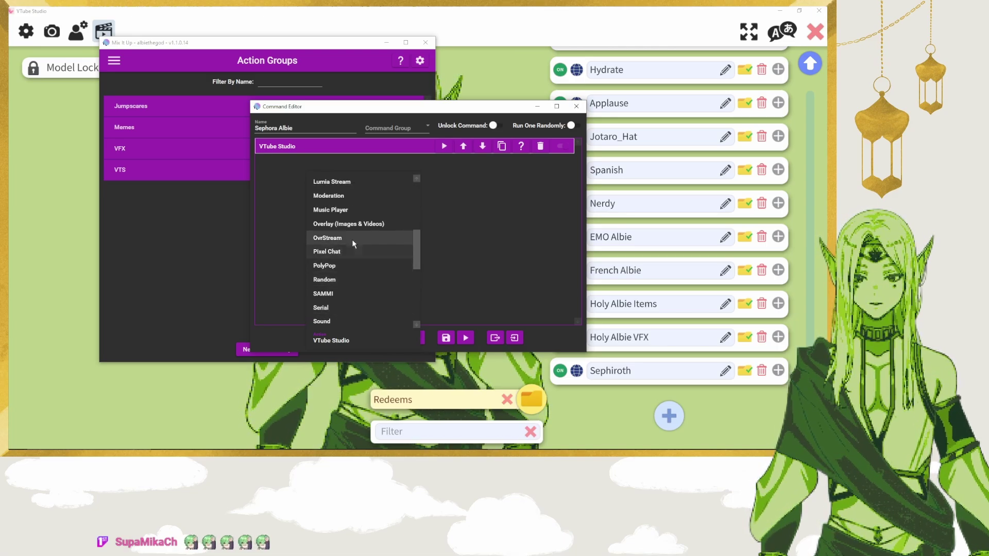
scroll(352, 258, "down", 1)
left_click(353, 279)
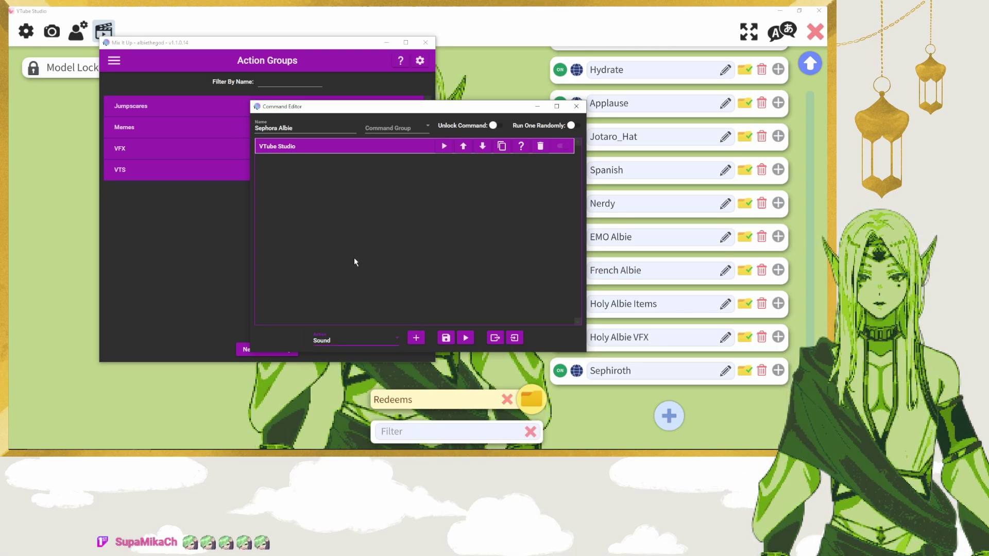
left_click(415, 337)
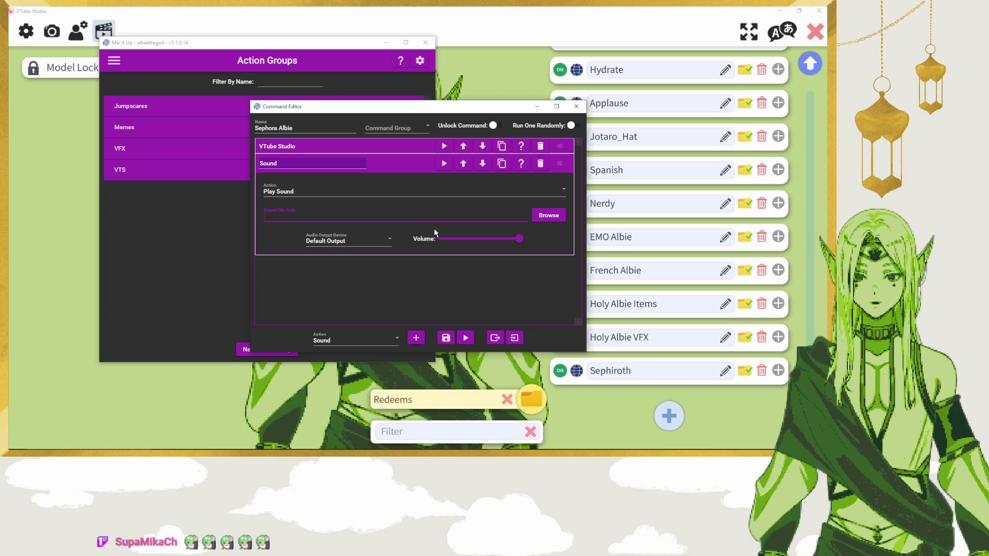
left_click(548, 215)
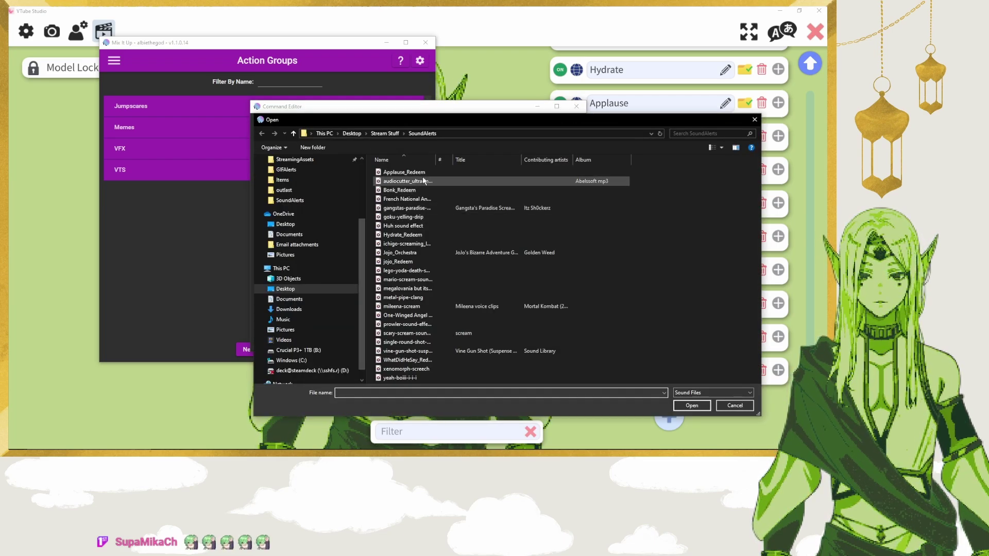
left_click(406, 315)
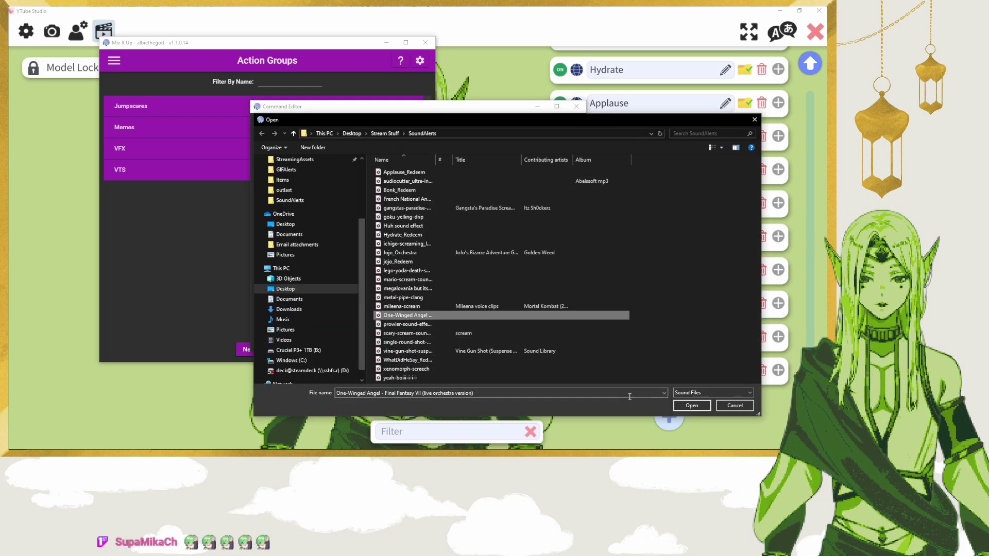
double_click(406, 315)
left_click(408, 165)
Step: Duplicate the VTube Studio hotkey action at the end of the command and test-run the whole command
left_click(404, 147)
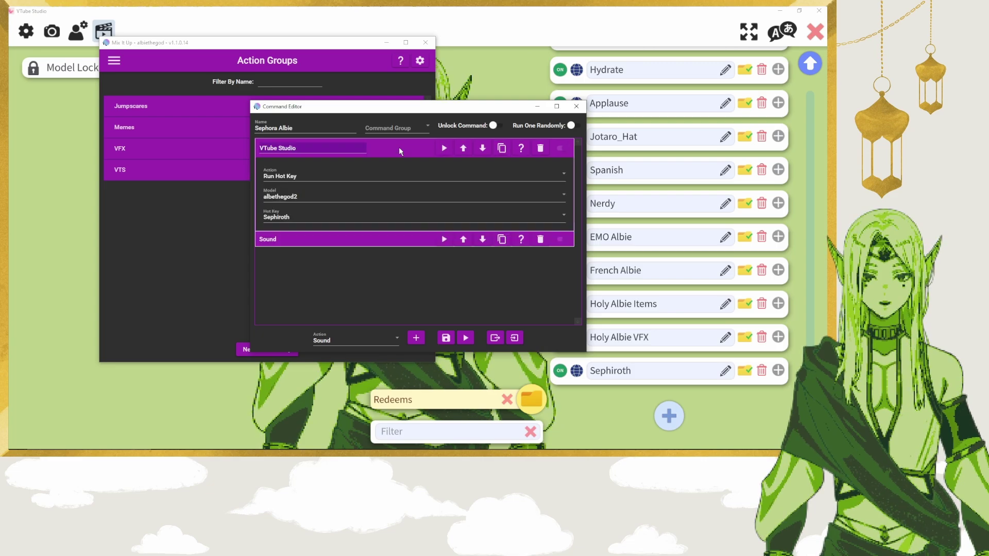
left_click(403, 148)
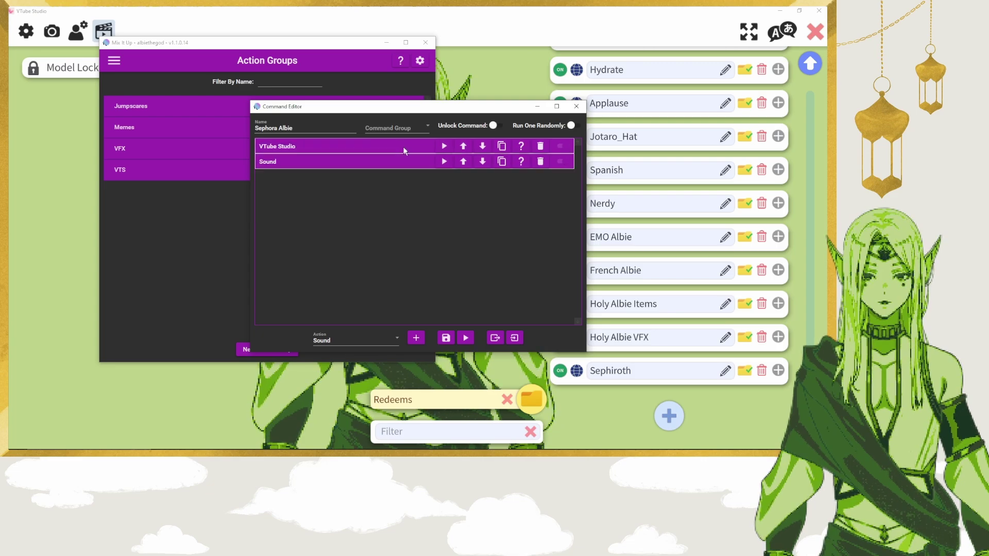
left_click(502, 147)
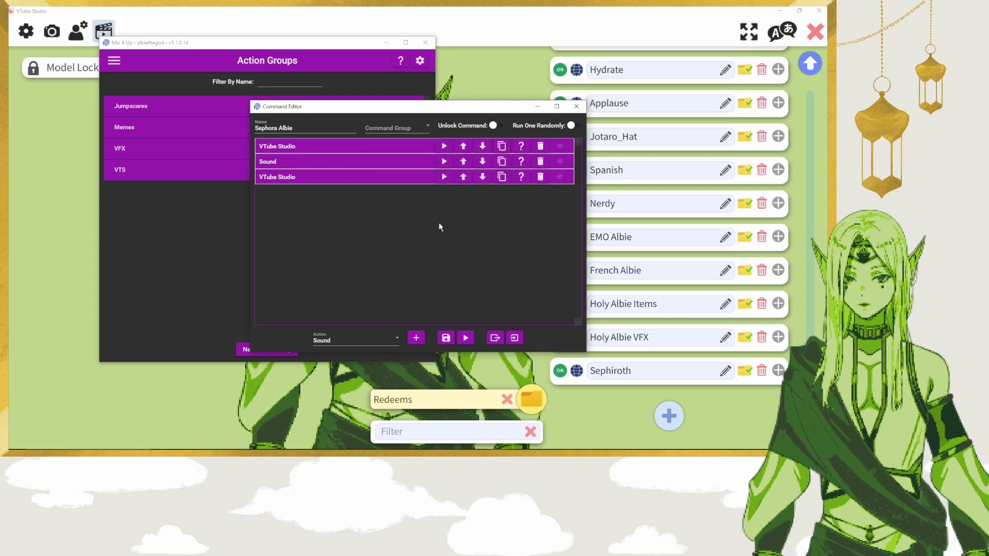
left_click(465, 338)
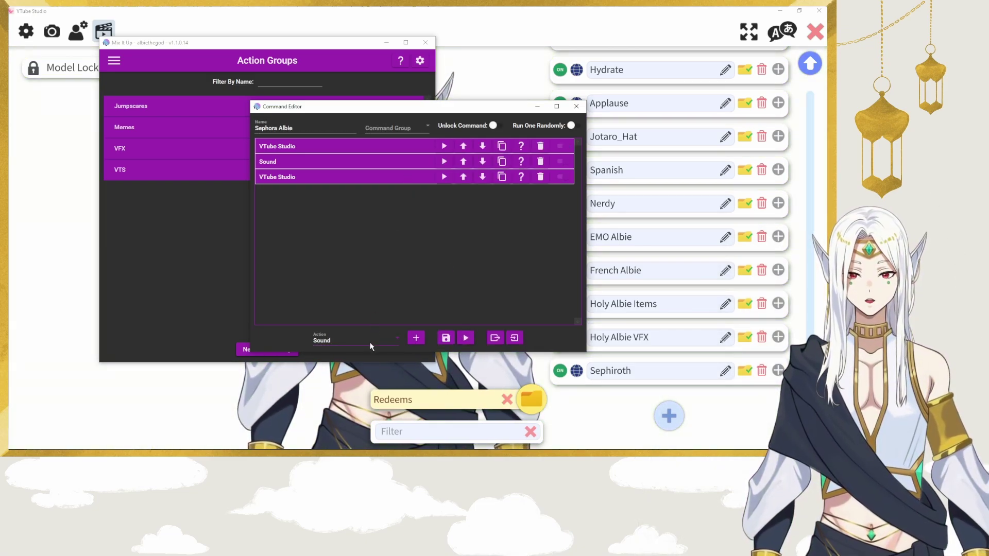
Step: Add a Wait action of 30 seconds and place it between the Sound action and the duplicated VTube Studio action
left_click(369, 340)
scroll(367, 309, "down", 2)
left_click(366, 292)
left_click(416, 337)
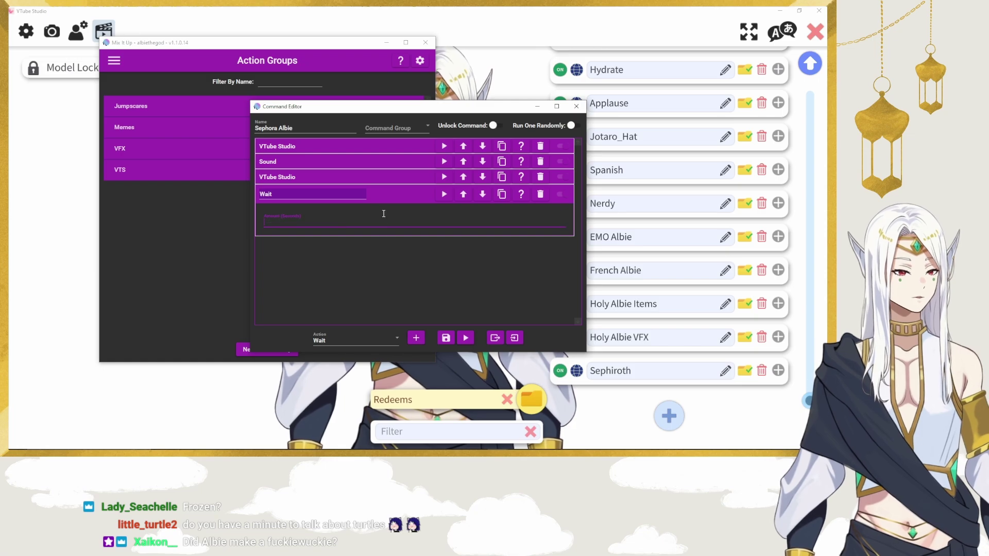
type("30")
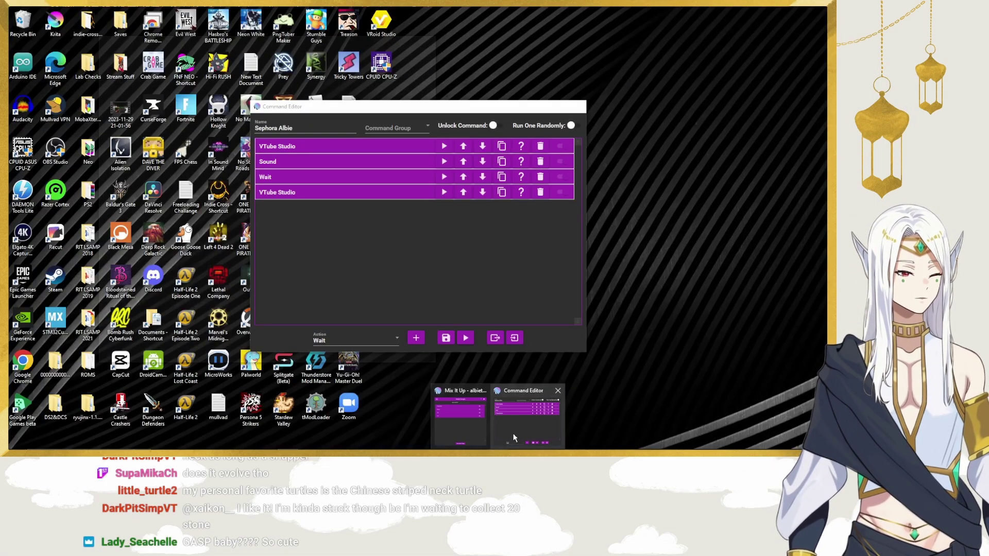
Step: Save the Sephora Albie command and bring the Mix It Up action group list back up
left_click(508, 433)
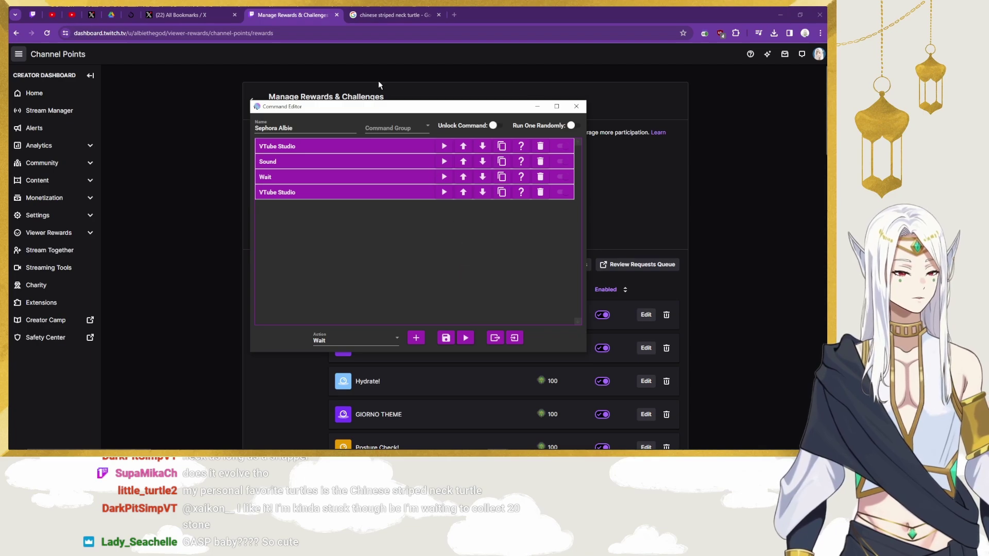
left_click(441, 337)
left_click(486, 430)
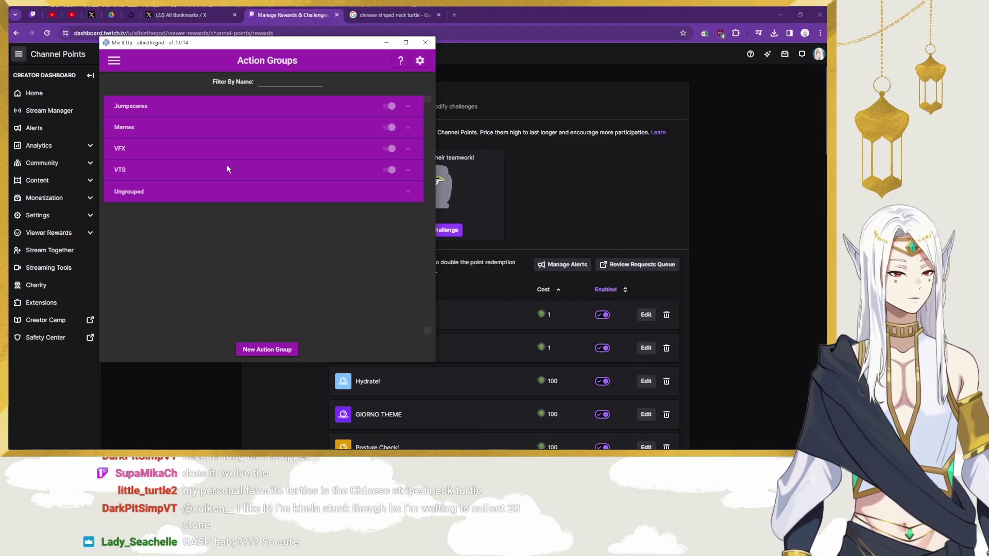
Step: Reopen Sephora Albie from the ungrouped action groups and assign it to the VTS command group
left_click(356, 195)
left_click(365, 225)
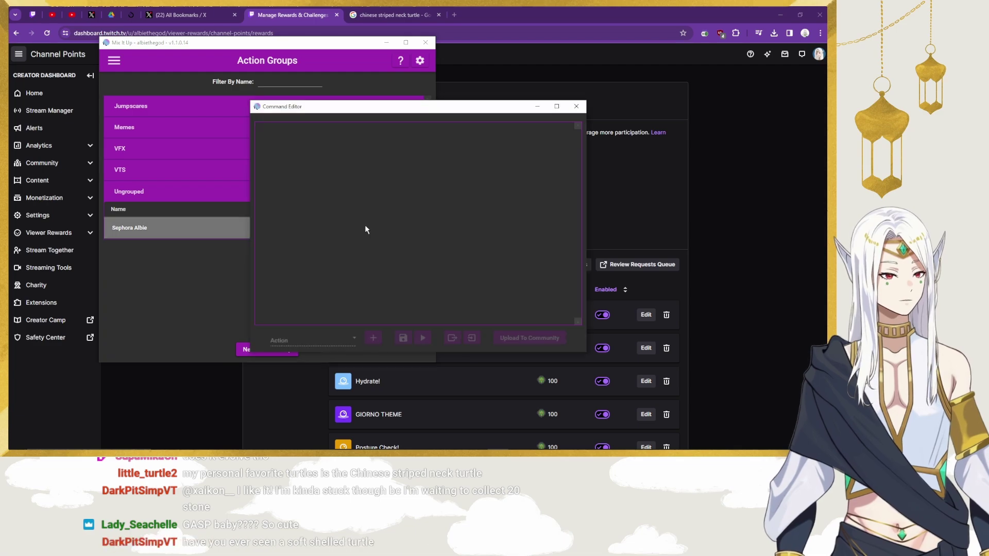
left_click(428, 127)
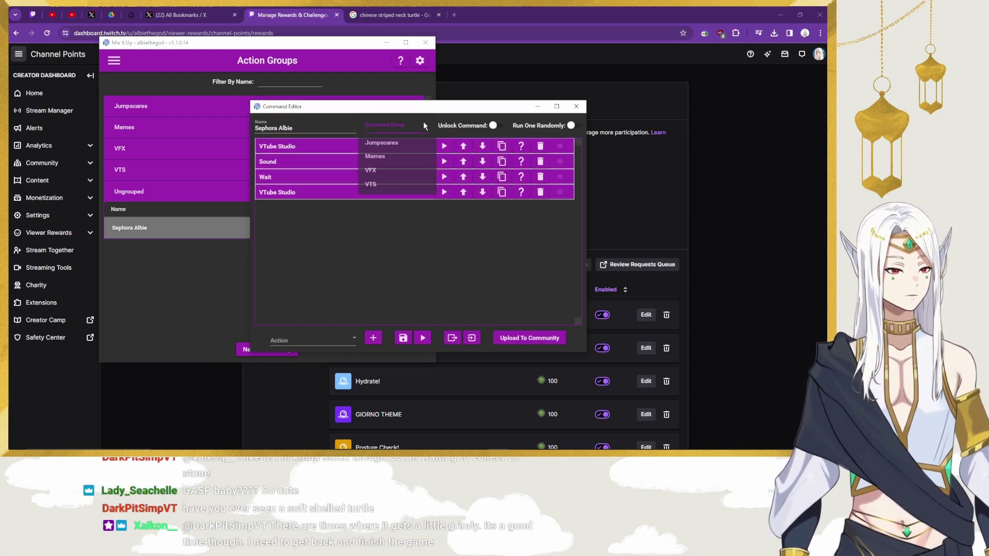
left_click(381, 184)
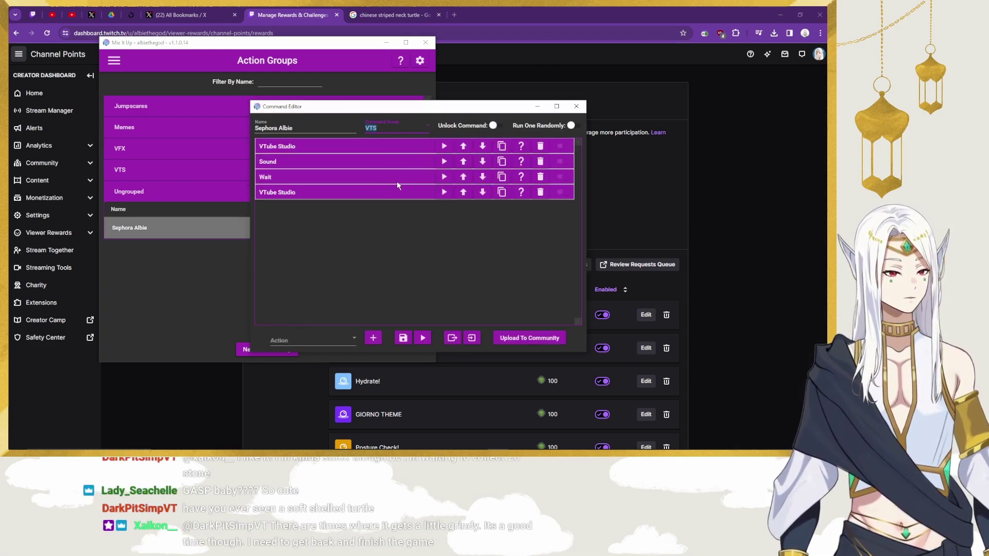
Step: Set the Sound action's audio output device to Mix It Up Overlay and save the command
left_click(419, 161)
left_click(362, 240)
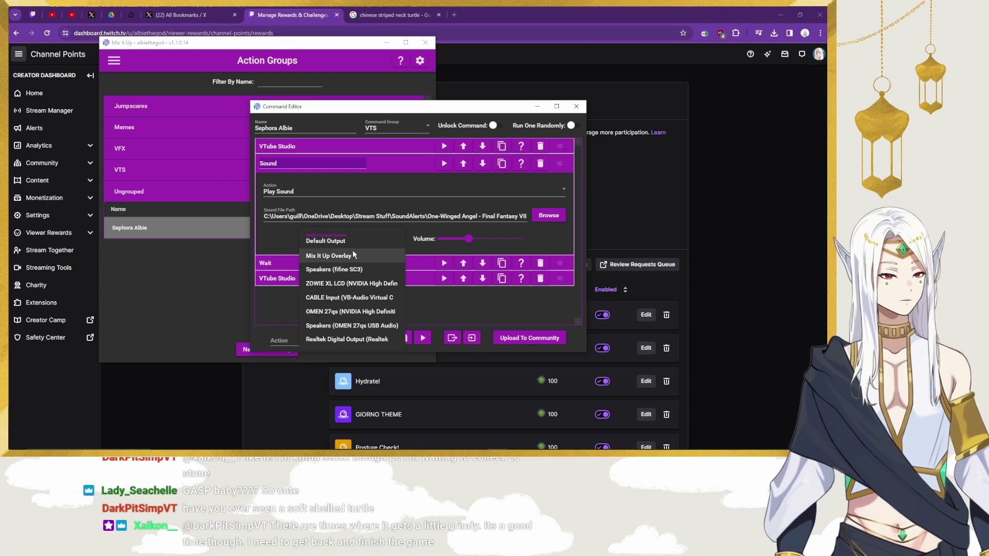
left_click(349, 255)
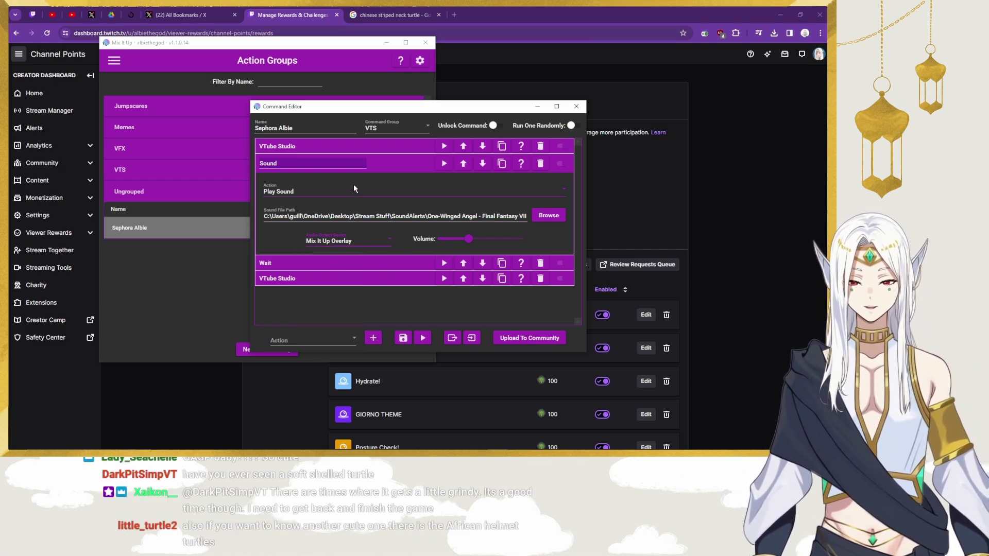
left_click(411, 340)
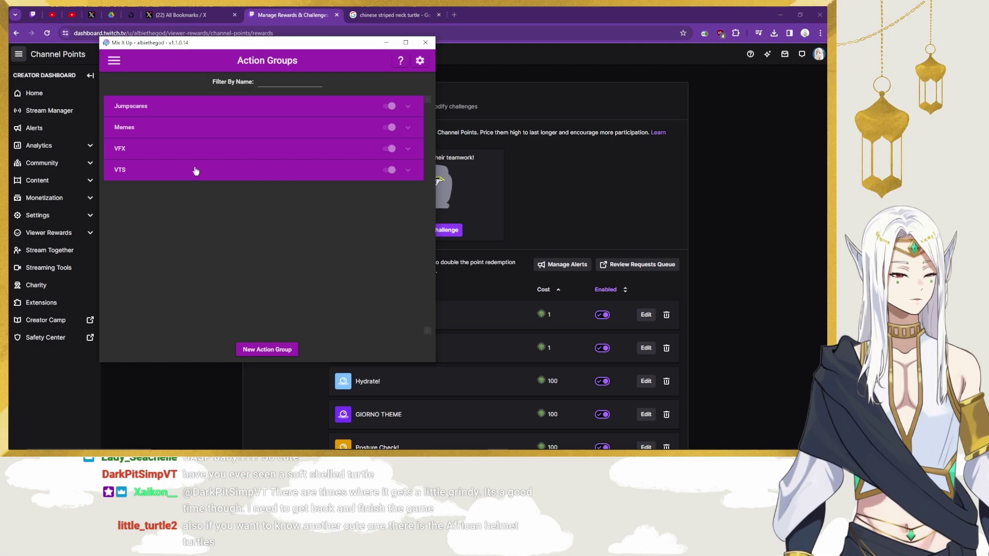
Step: Create a new Twitch channel point reward named "Sephiroth Albie" in Mix It Up
left_click(114, 63)
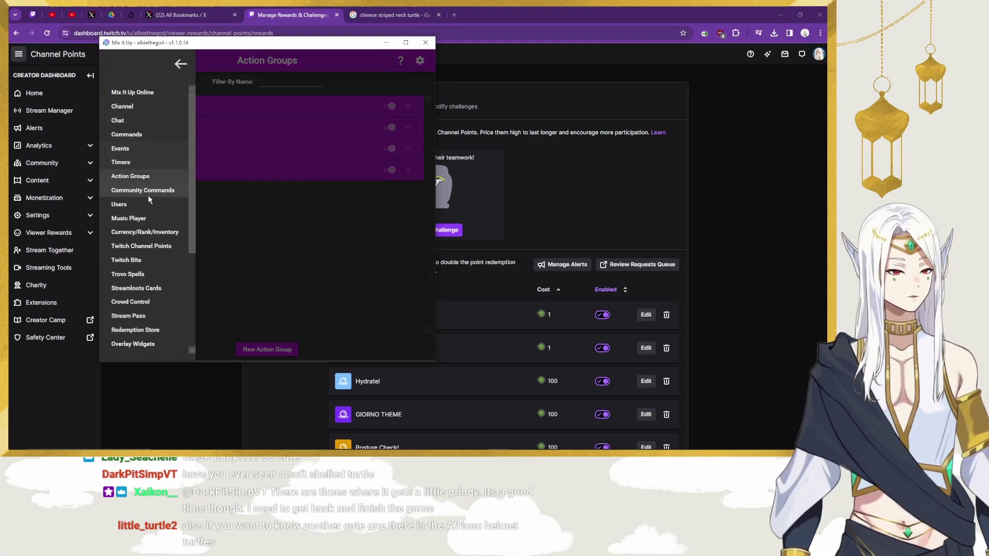
left_click(168, 246)
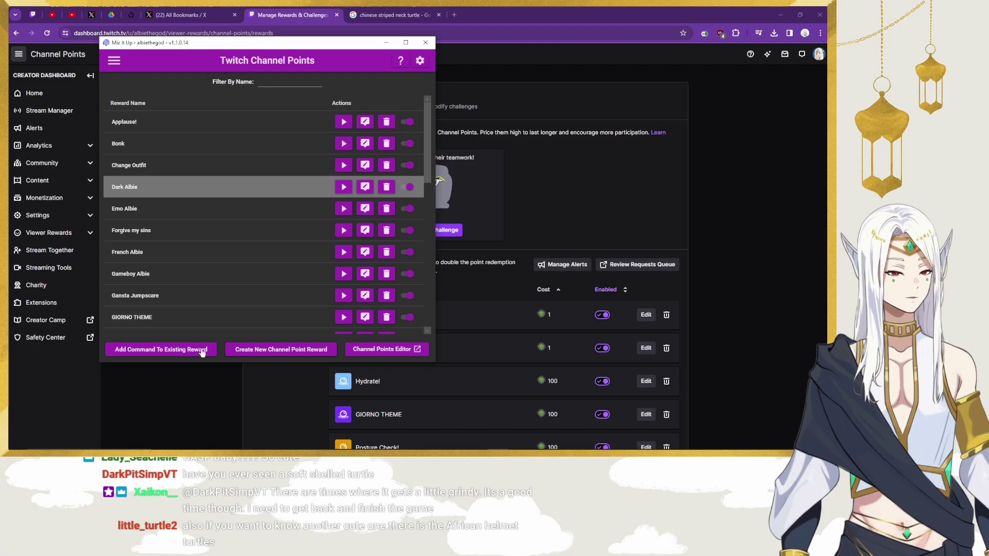
left_click(274, 350)
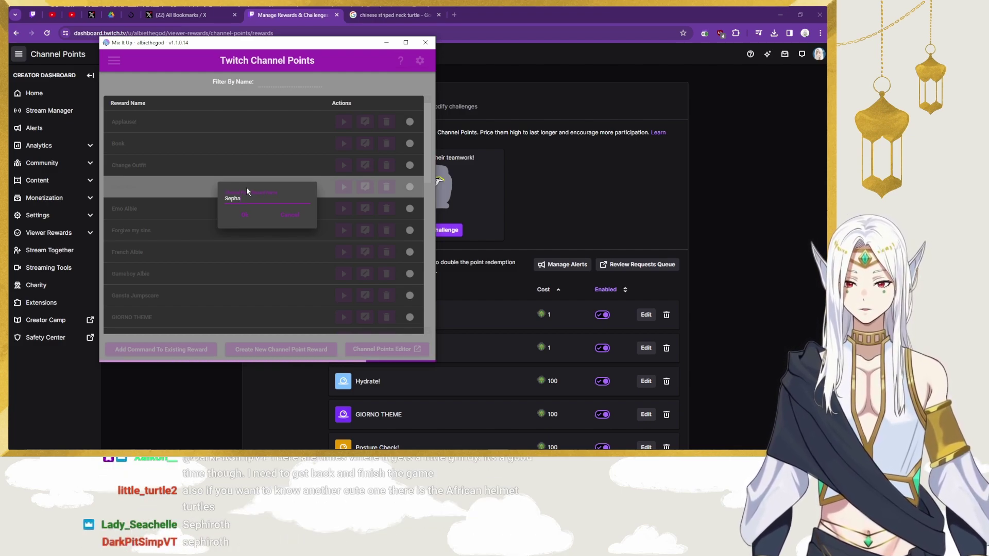
type("\\")
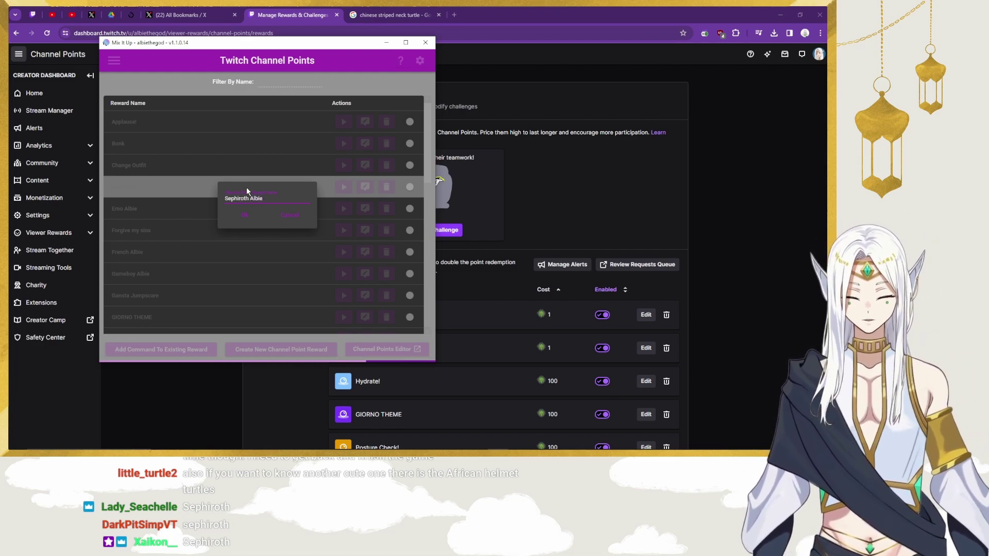
Step: Add a Command action to the Sephiroth Albie reward
left_click(335, 338)
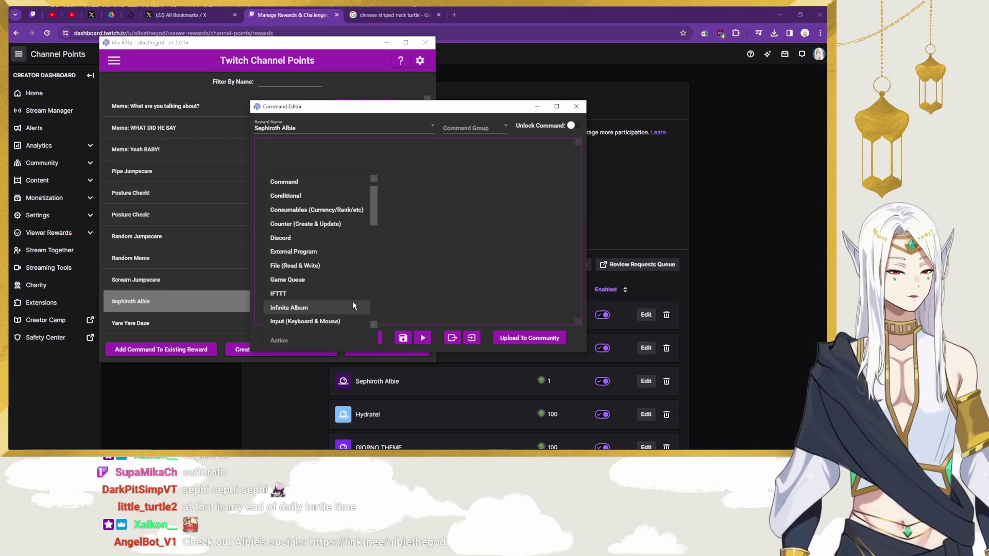
scroll(335, 222, "down", 2)
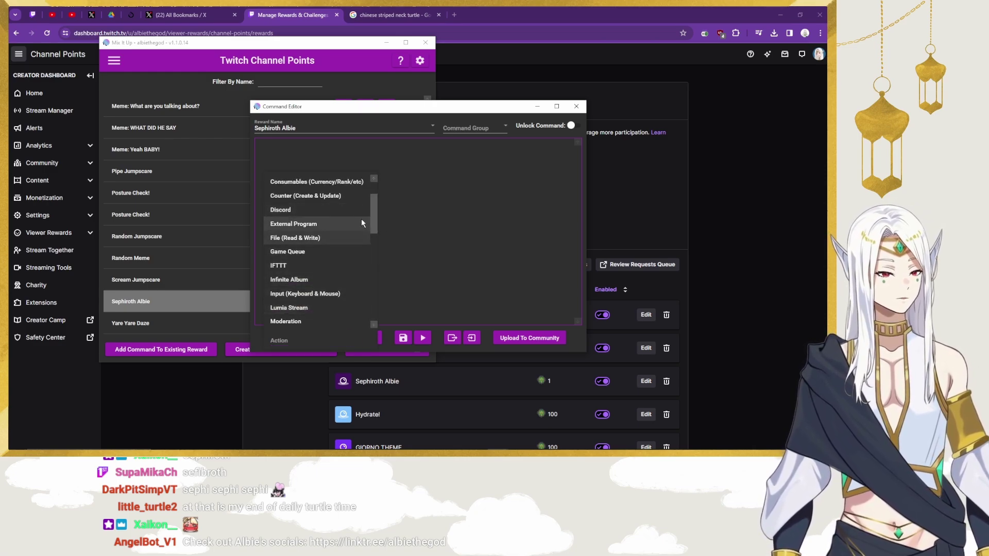
left_click_drag(377, 224, 377, 197)
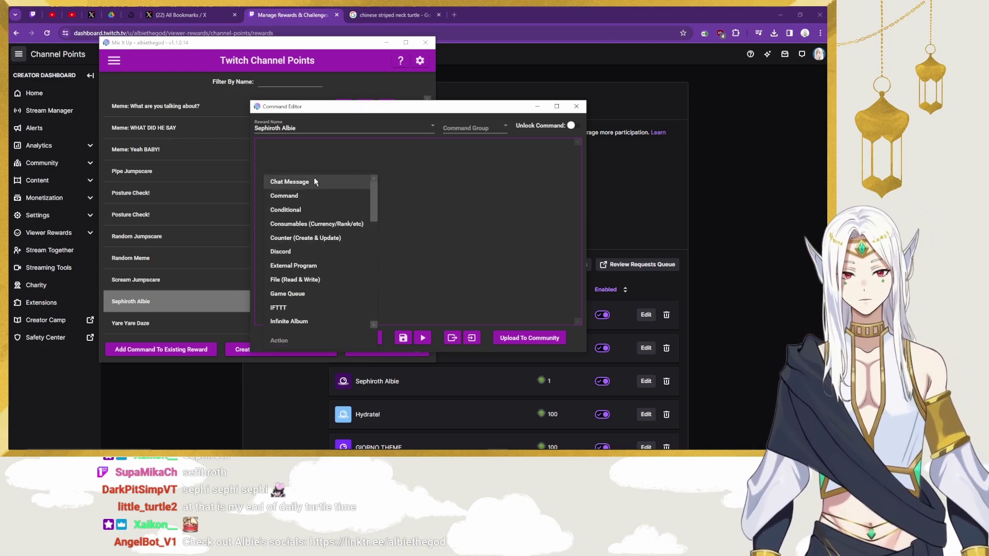
left_click(307, 194)
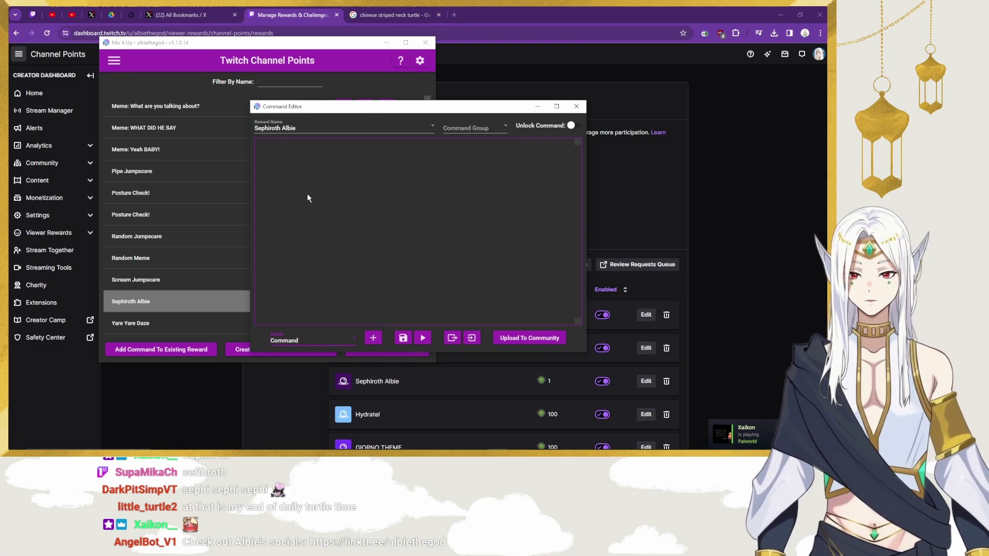
left_click(373, 338)
Step: Set the Command action to run the Action Group command Sephora Albie and save the reward command
left_click(348, 201)
left_click(351, 216)
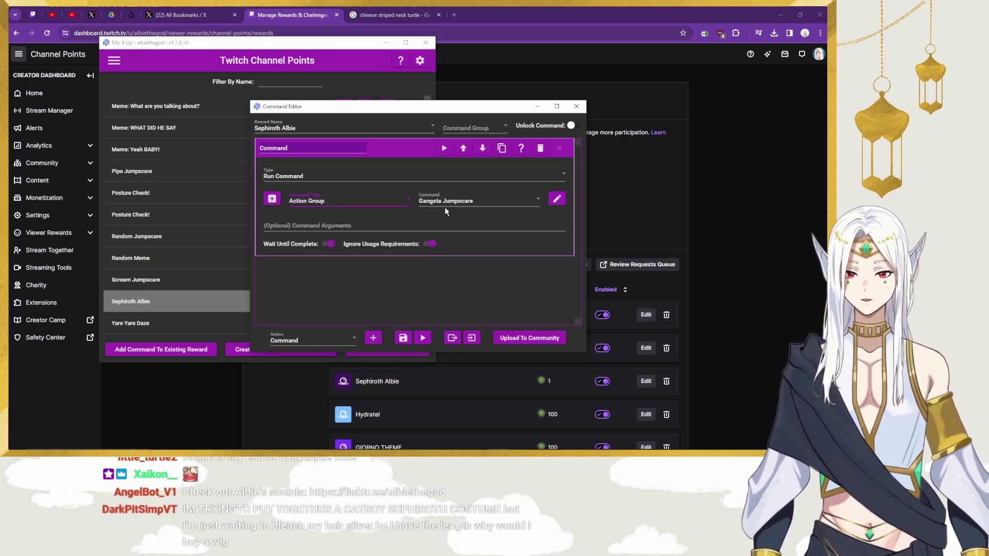
left_click(458, 201)
left_click(449, 198)
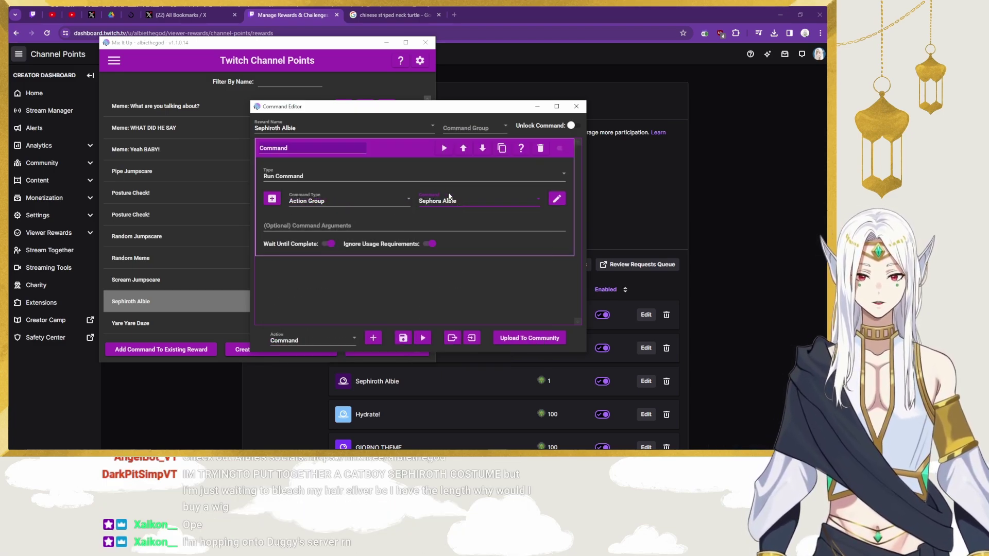
left_click(496, 202)
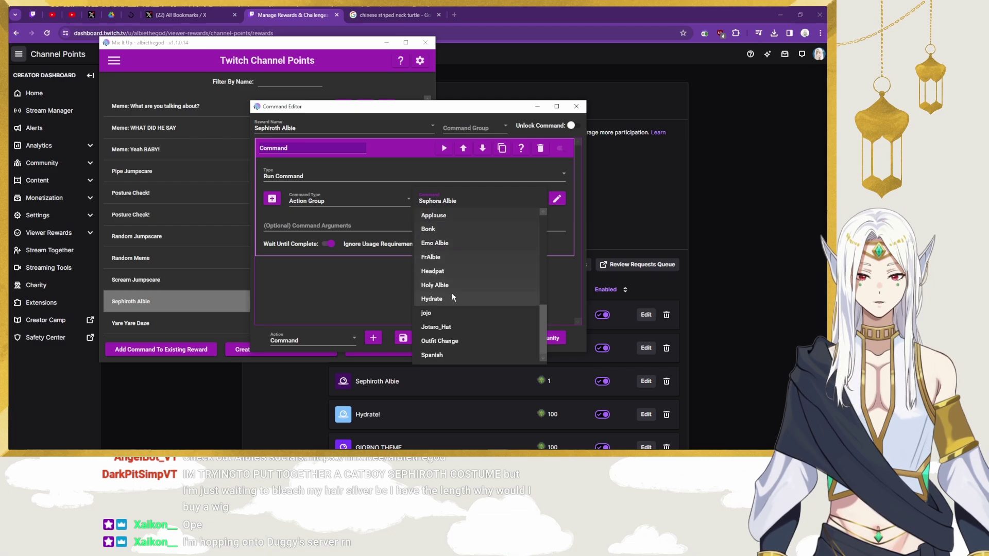
key("Escape")
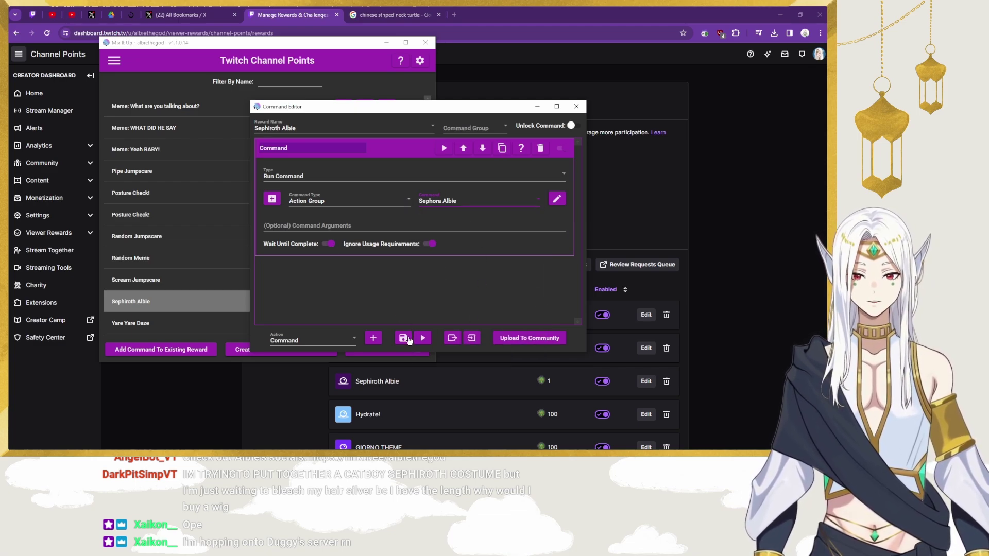
left_click(403, 337)
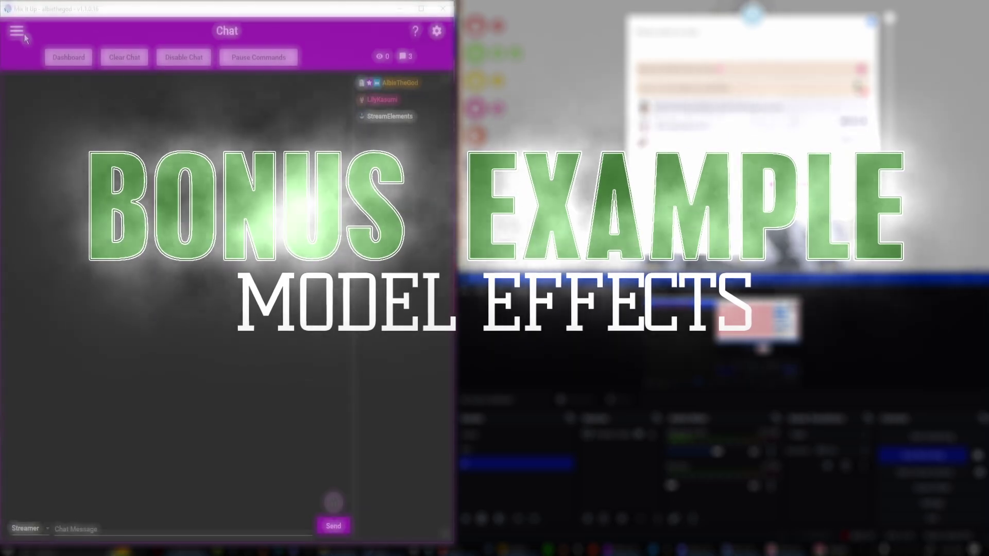
Step: Bring up the Twitch Channel Points rewards in Mix It Up and look through them
left_click(20, 33)
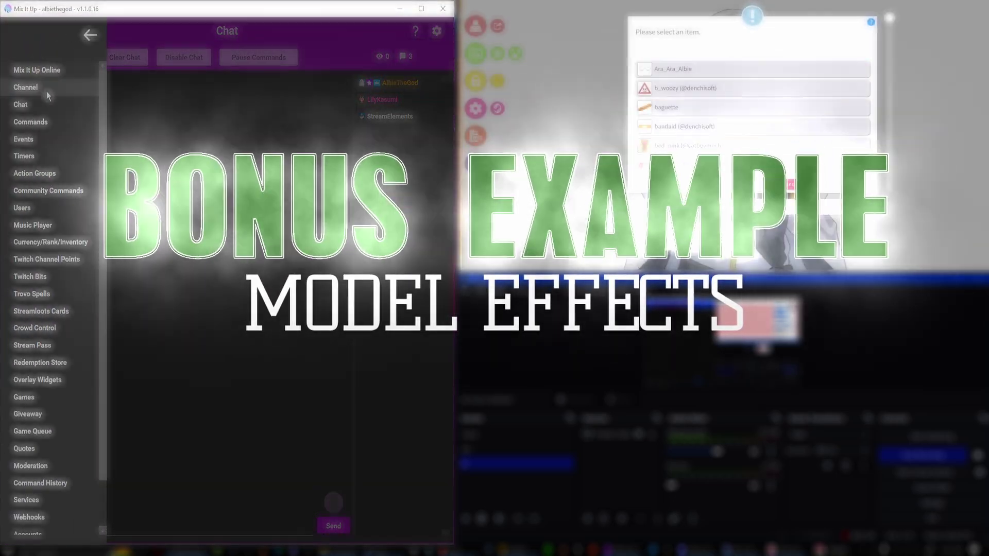
scroll(56, 170, "down", 1)
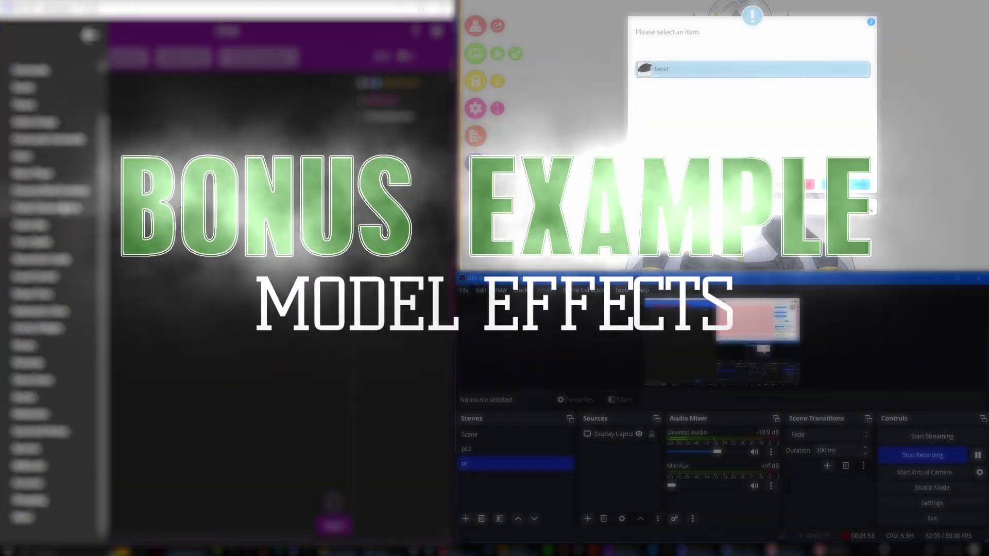
left_click(65, 209)
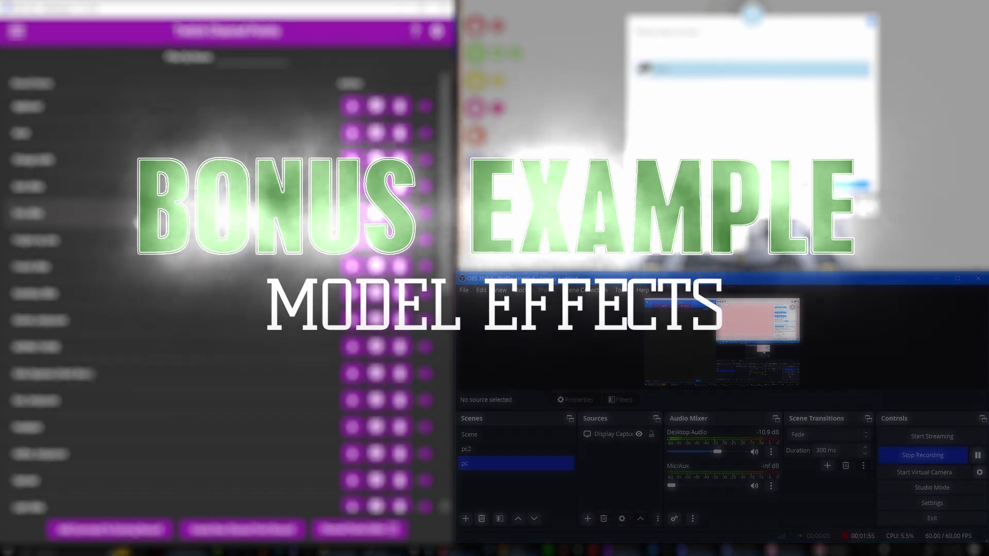
scroll(221, 294, "down", 5)
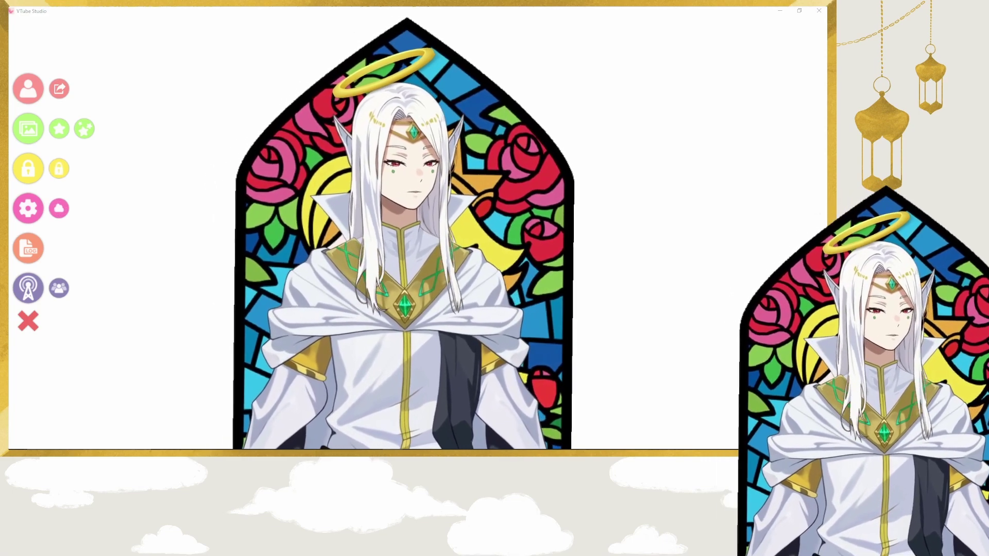
Step: Switch to VTube Studio and look through its hotkey and general configuration settings
left_click(28, 208)
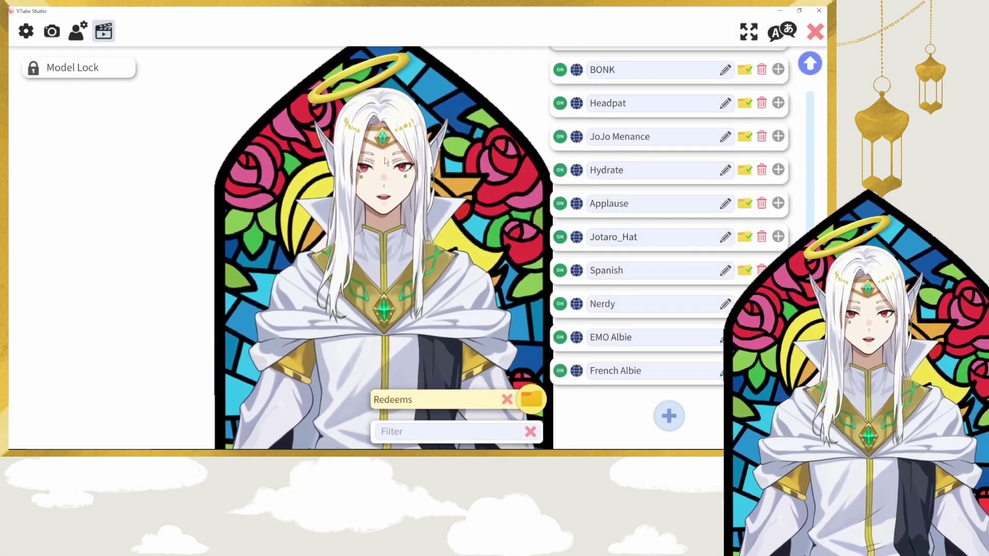
scroll(632, 389, "up", 5)
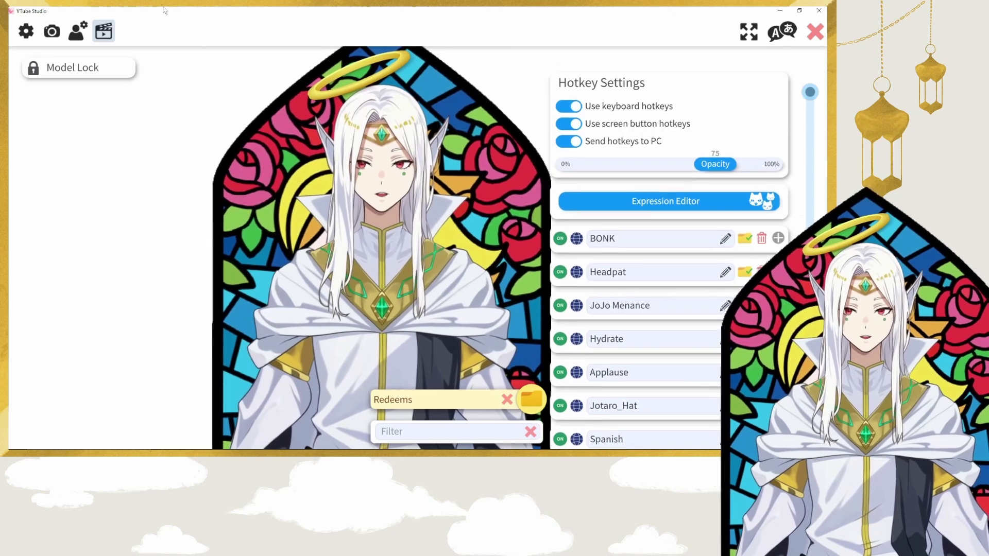
left_click(25, 31)
scroll(626, 248, "down", 3)
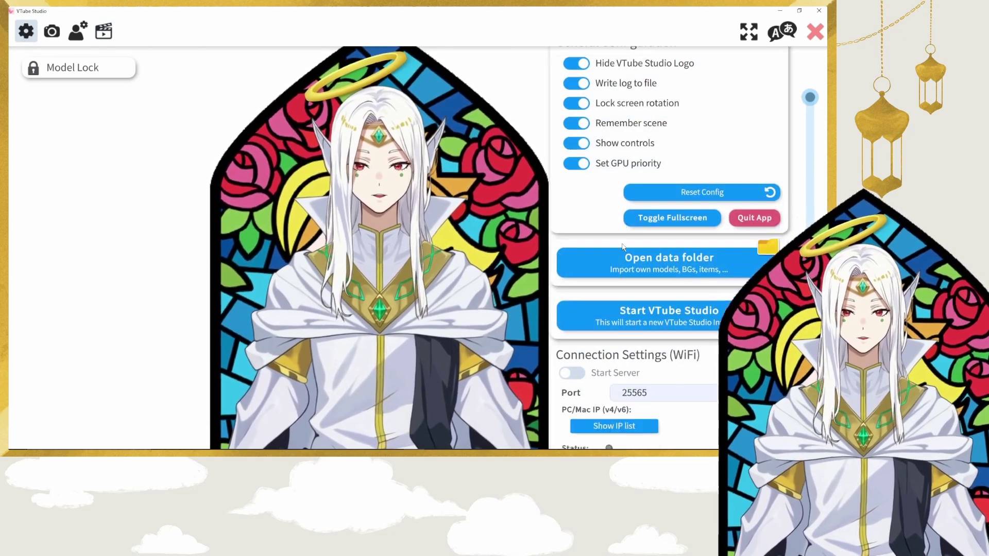
scroll(626, 249, "down", 10)
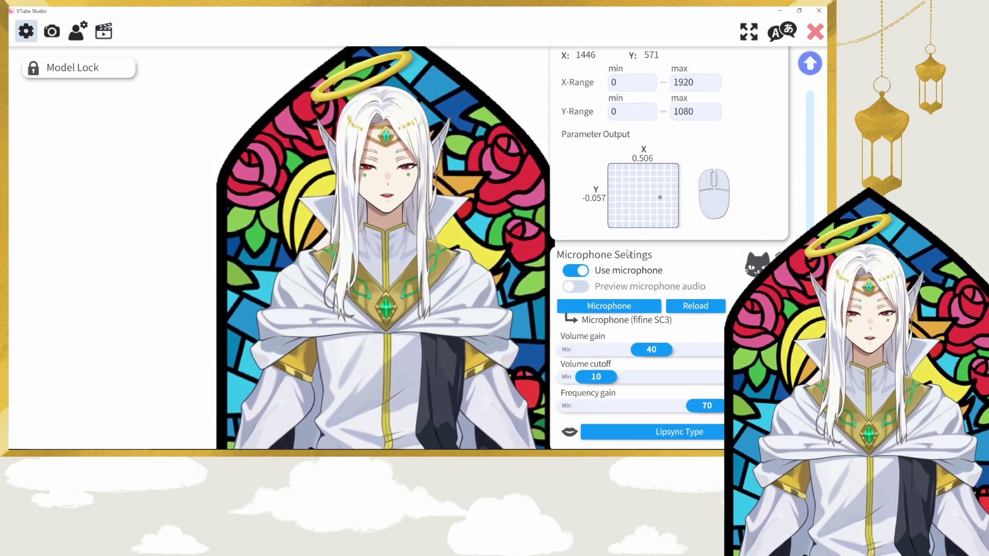
scroll(626, 250, "up", 10)
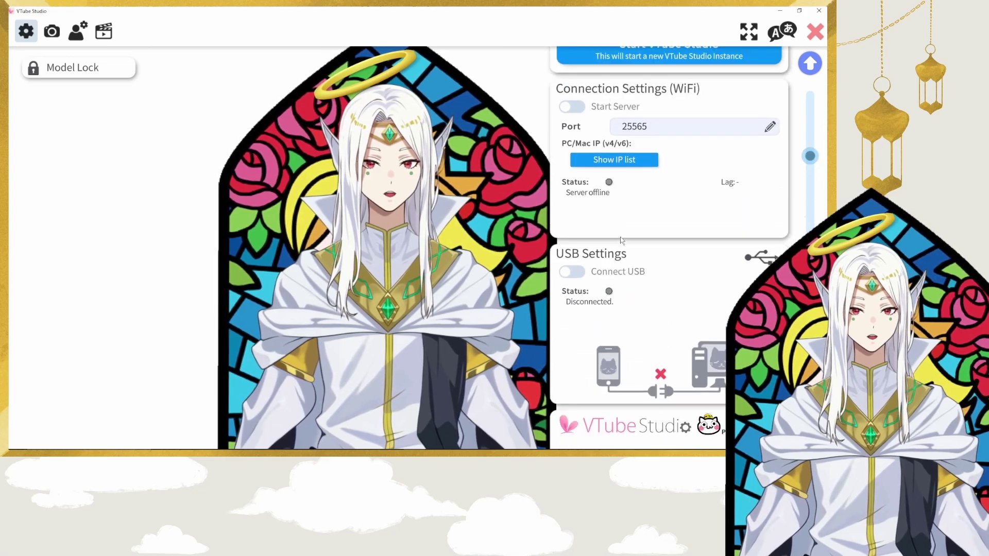
scroll(610, 315, "down", 3)
scroll(610, 314, "up", 5)
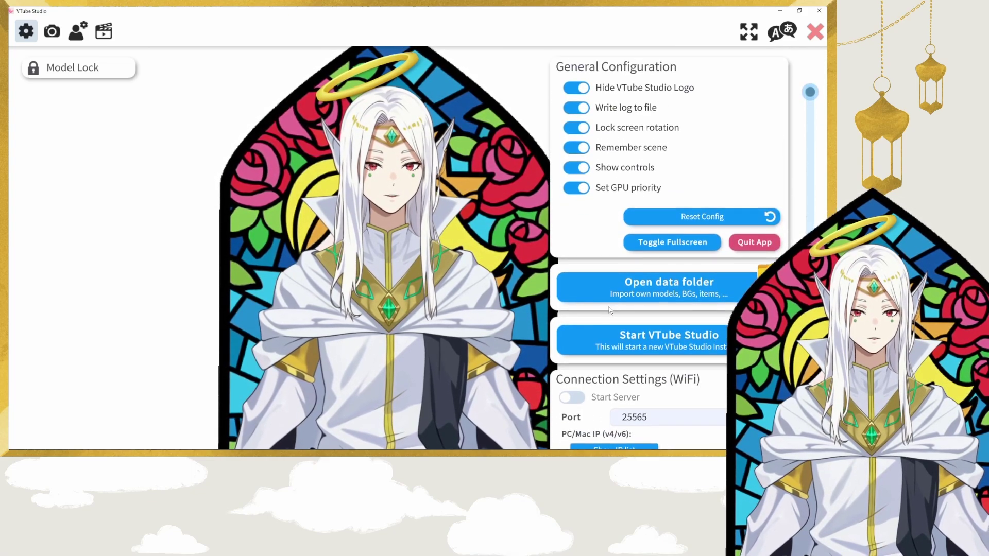
Step: Examine the model settings, including the movement and physics options, and return to the hotkey settings
left_click(77, 31)
scroll(625, 228, "down", 5)
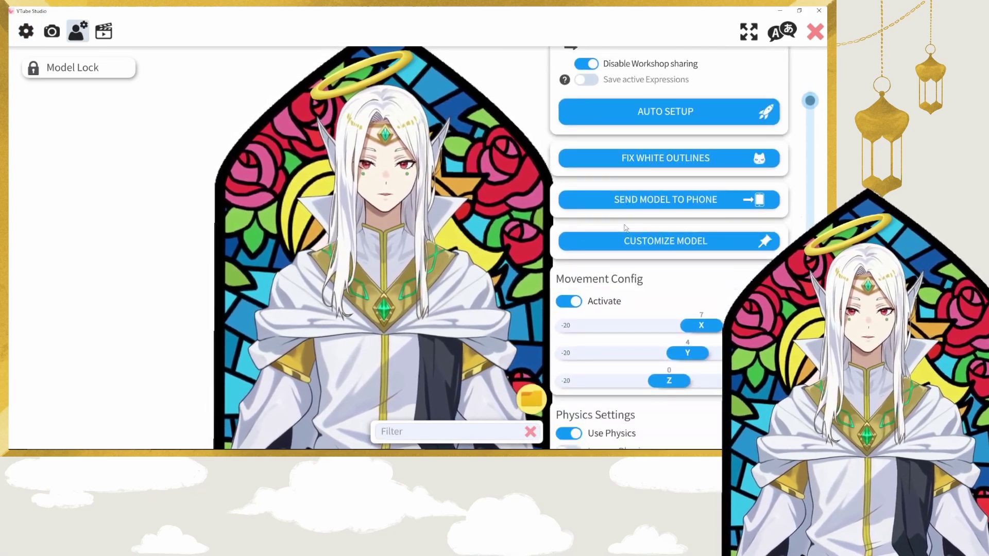
scroll(624, 228, "down", 5)
scroll(622, 224, "up", 6)
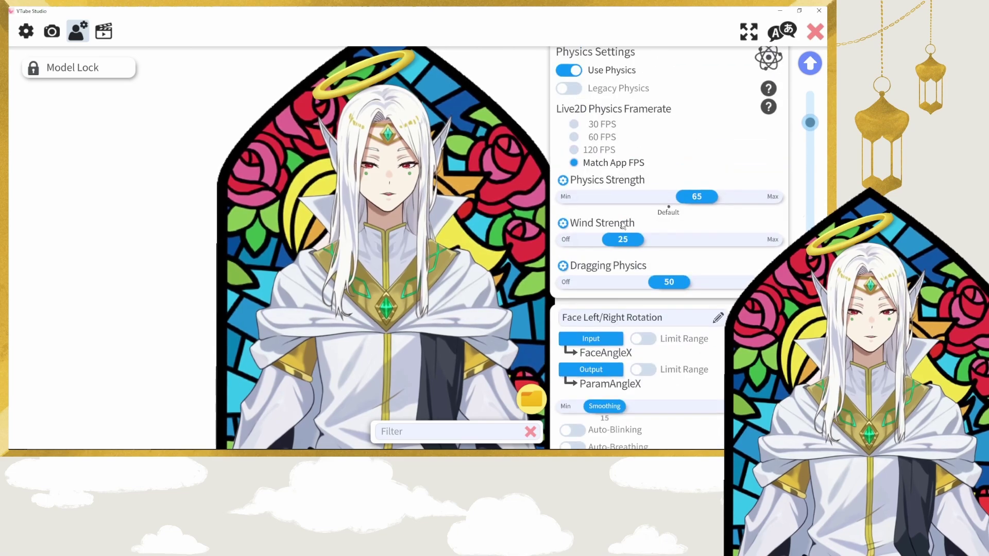
scroll(619, 220, "up", 4)
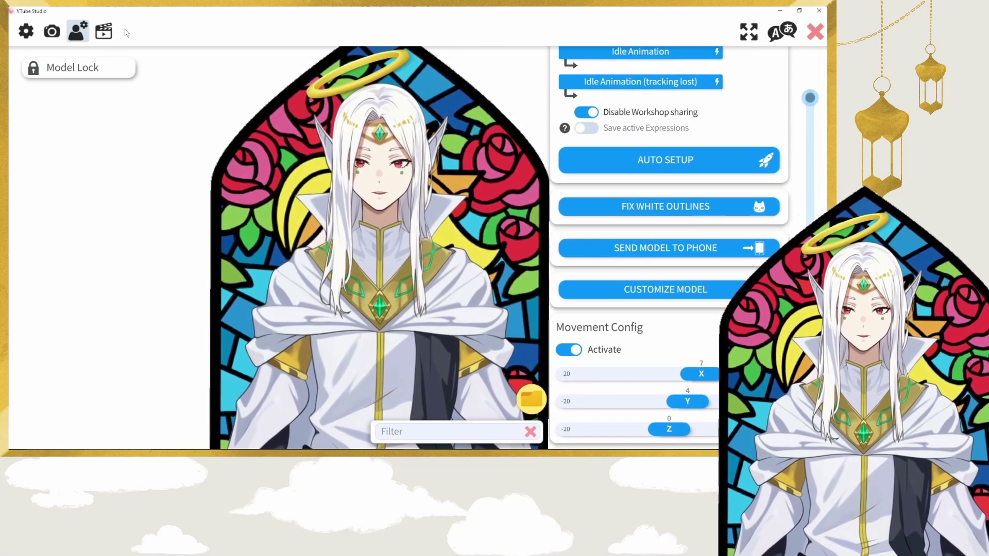
left_click(104, 32)
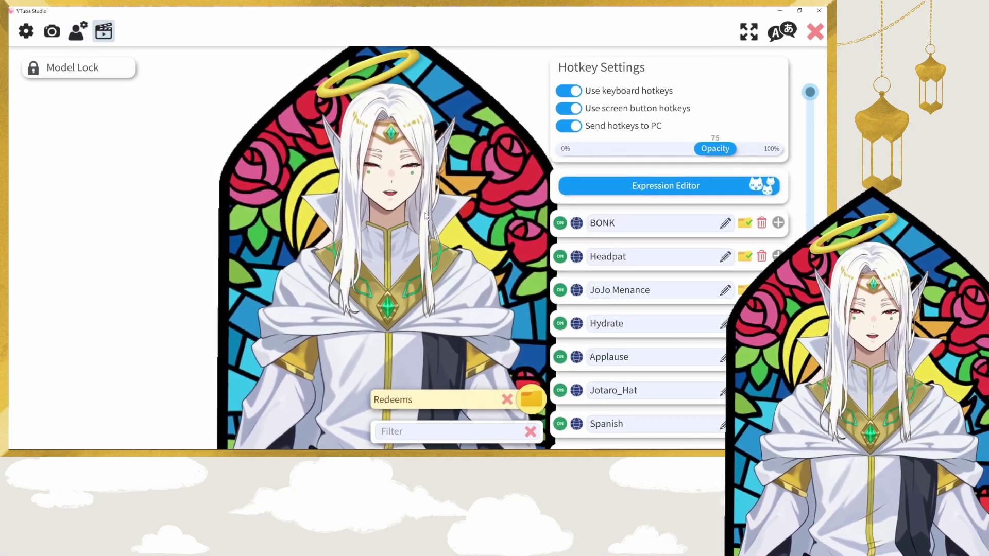
Step: Activate Visual Effects (VFX) in the camera and tracking settings
left_click(52, 32)
scroll(651, 242, "down", 5)
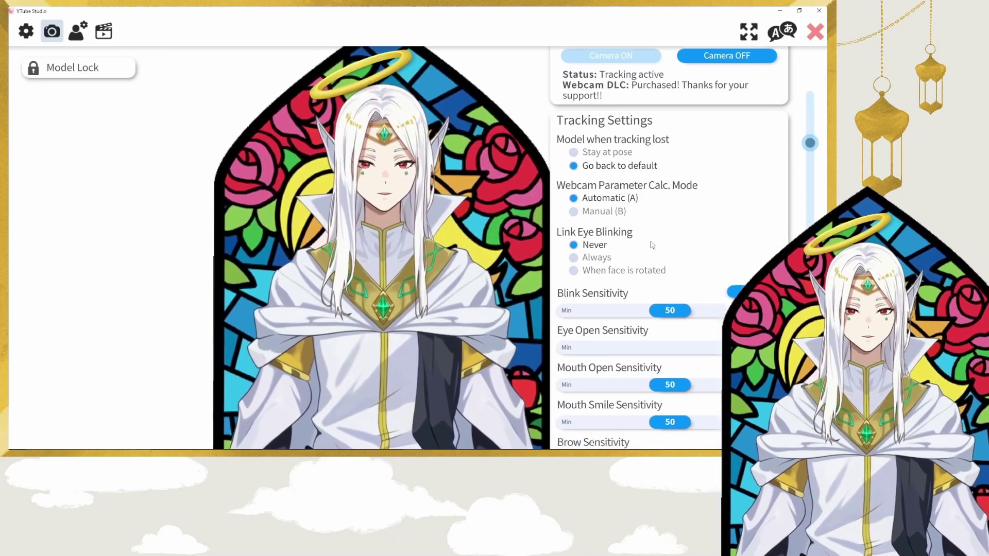
scroll(653, 239, "down", 8)
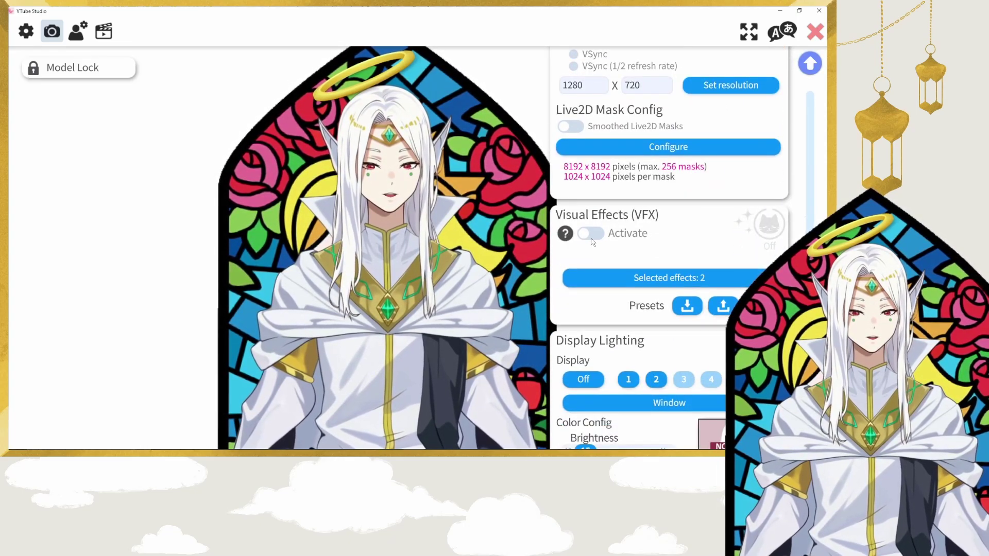
left_click(589, 239)
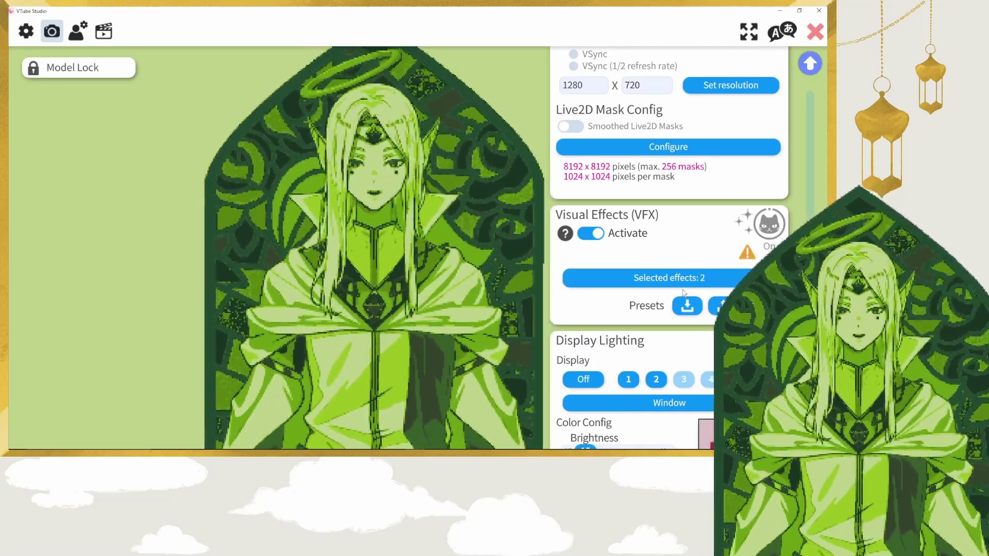
Step: Open the Bloom and light effects for configuration and set the Effect on/off amount to about 0.43
left_click(683, 291)
scroll(443, 206, "down", 5)
scroll(444, 206, "up", 5)
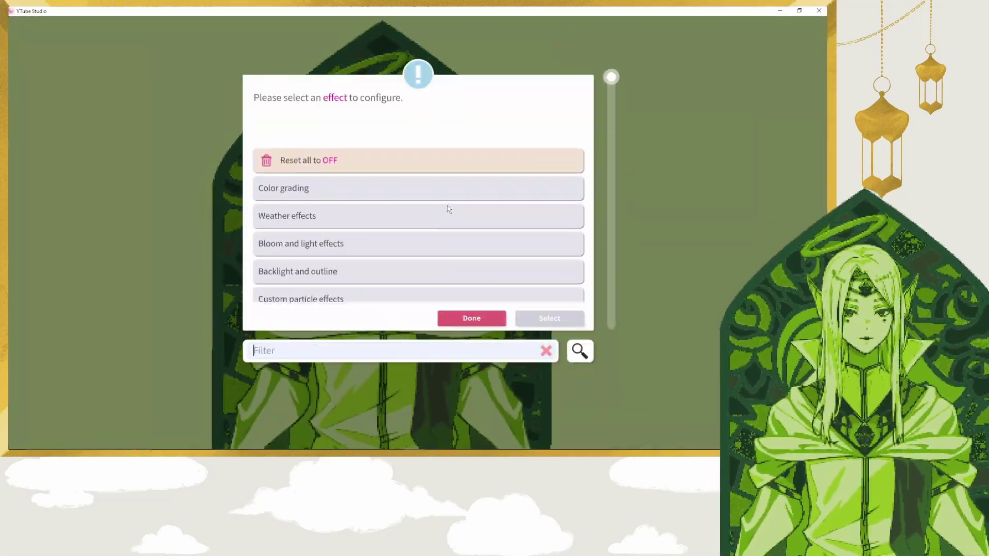
scroll(468, 221, "down", 5)
scroll(472, 227, "up", 5)
double_click(472, 250)
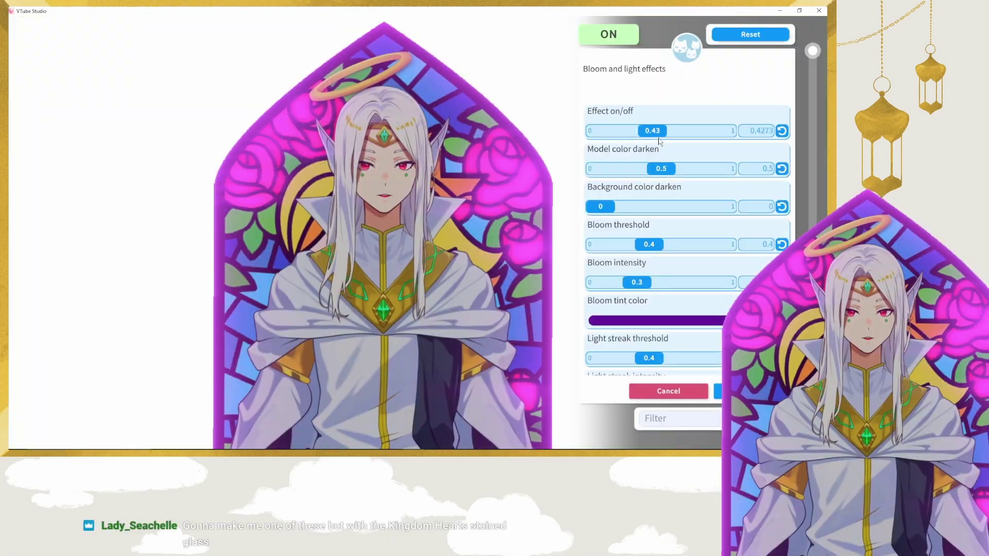
mouse_move(662, 142)
left_mouse_down()
mouse_move(698, 145)
mouse_move(652, 149)
left_mouse_up()
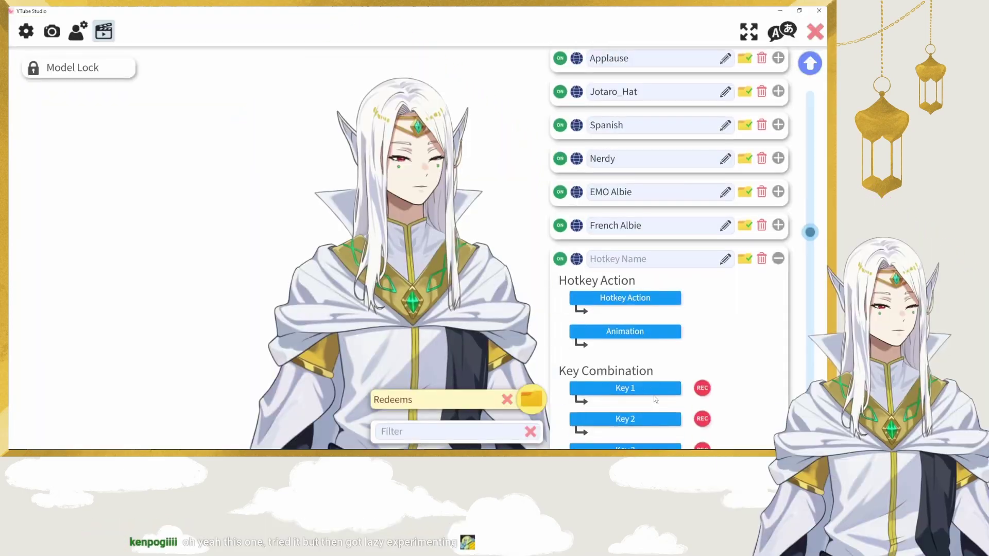
Step: Name the new, unnamed hotkey below French Albie "Holy"
scroll(653, 293, "down", 1)
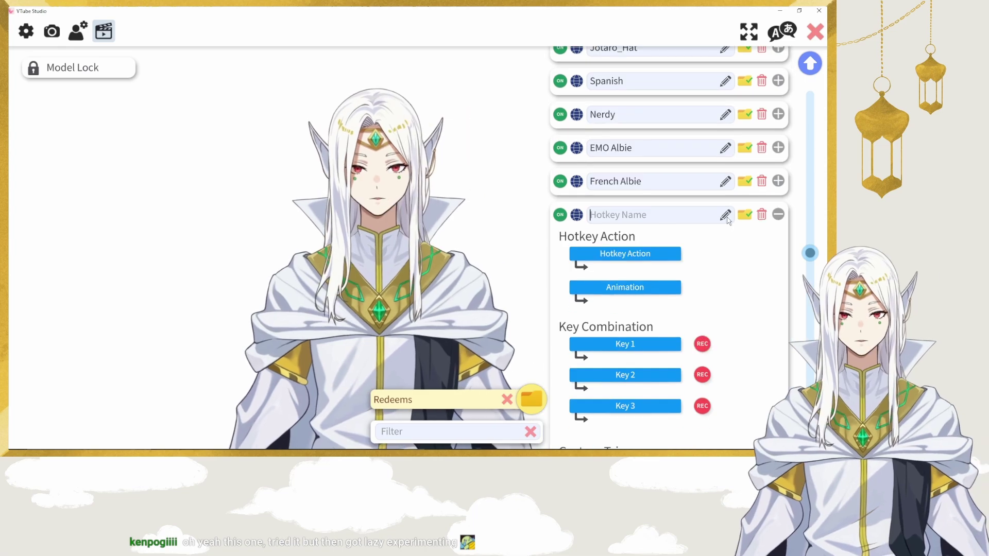
left_click(710, 222)
type("Holy")
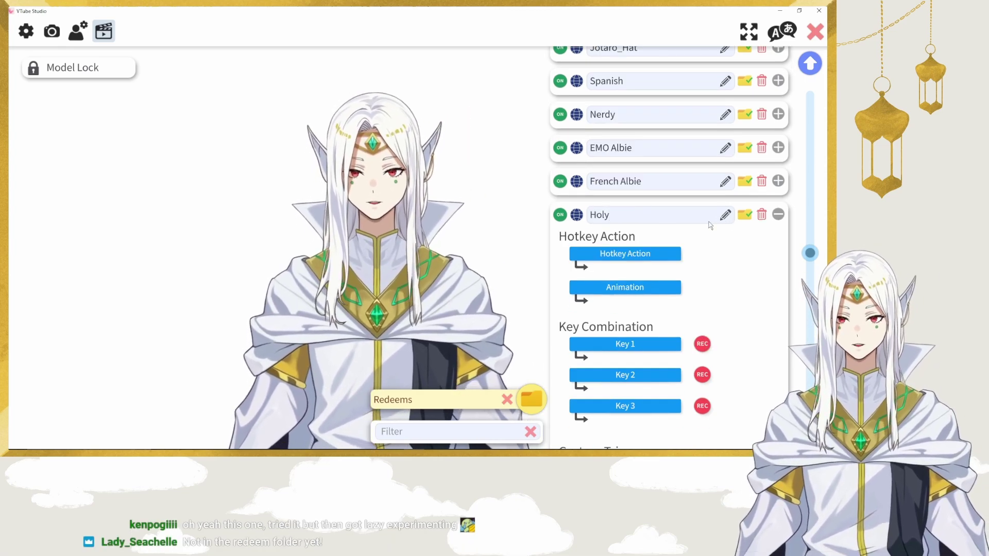
Step: Complete the Holy hotkey's name as "Holy Albie Items" and set its action to Toggle Item Scene
type(" Albie Items")
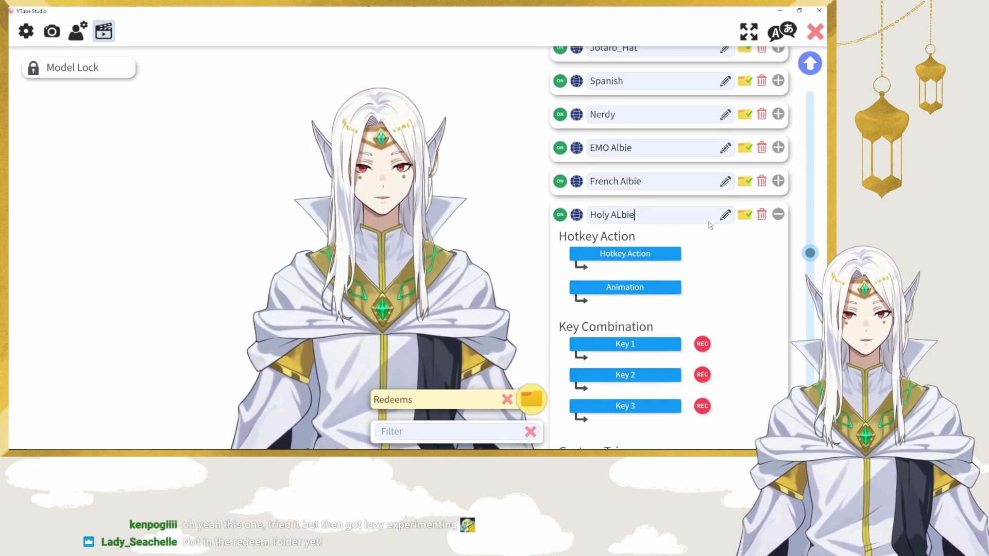
left_click(640, 253)
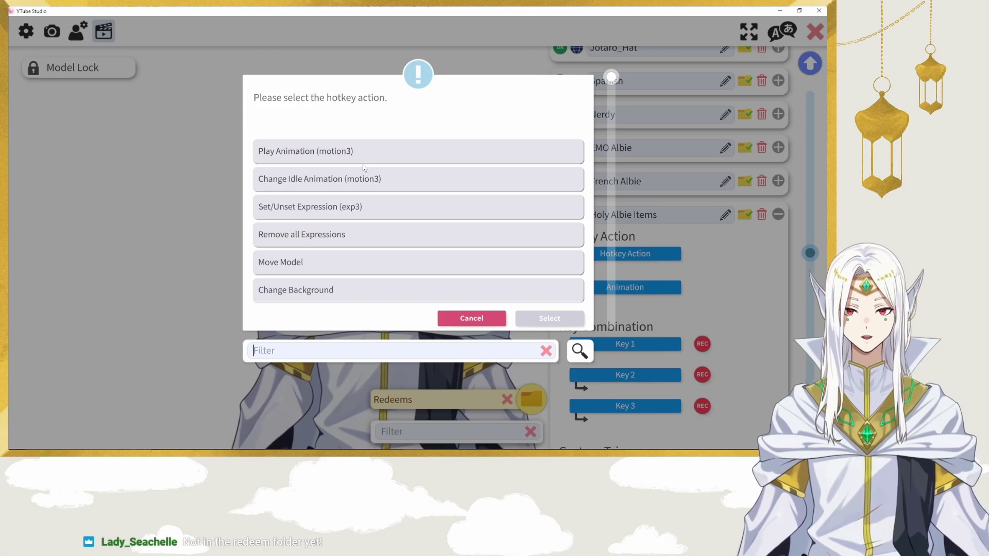
scroll(363, 165, "down", 8)
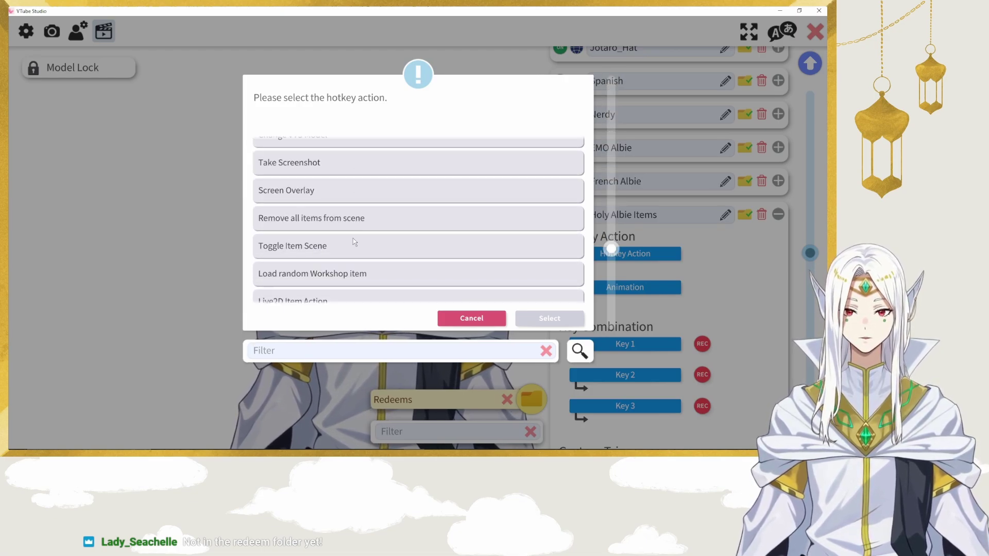
left_click(370, 253)
left_click(547, 325)
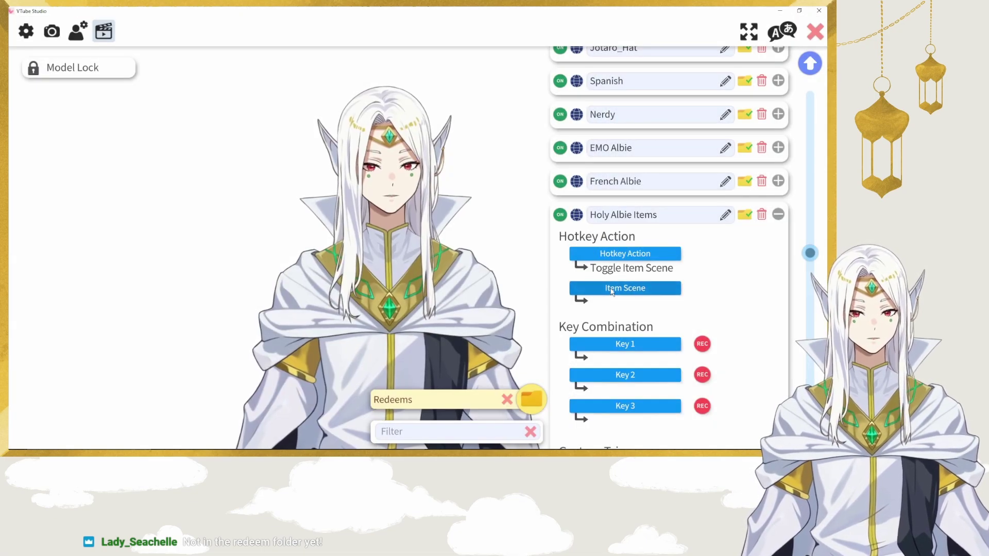
Step: Assign the Holy Albie item scene to the Holy Albie Items hotkey and collapse its settings
scroll(317, 175, "down", 5)
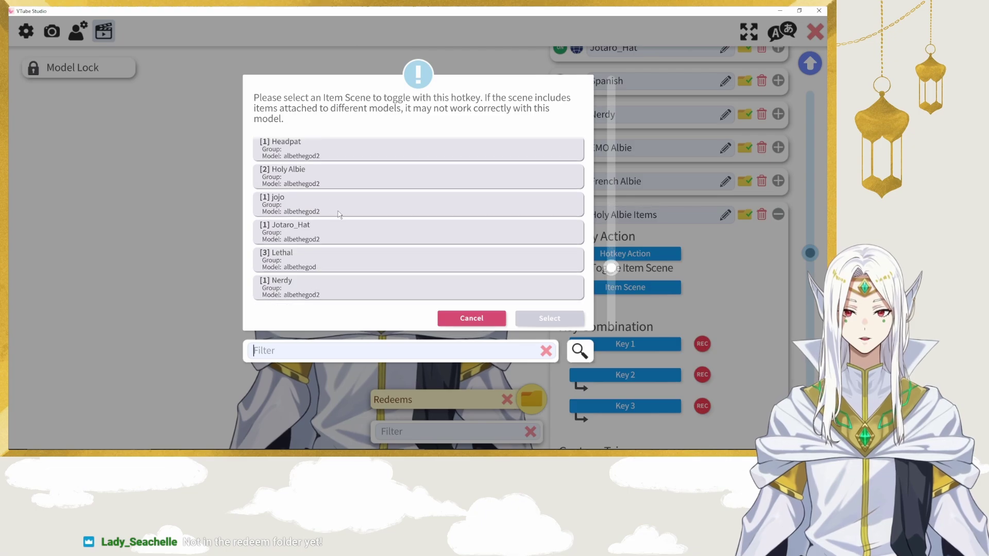
left_click(332, 206)
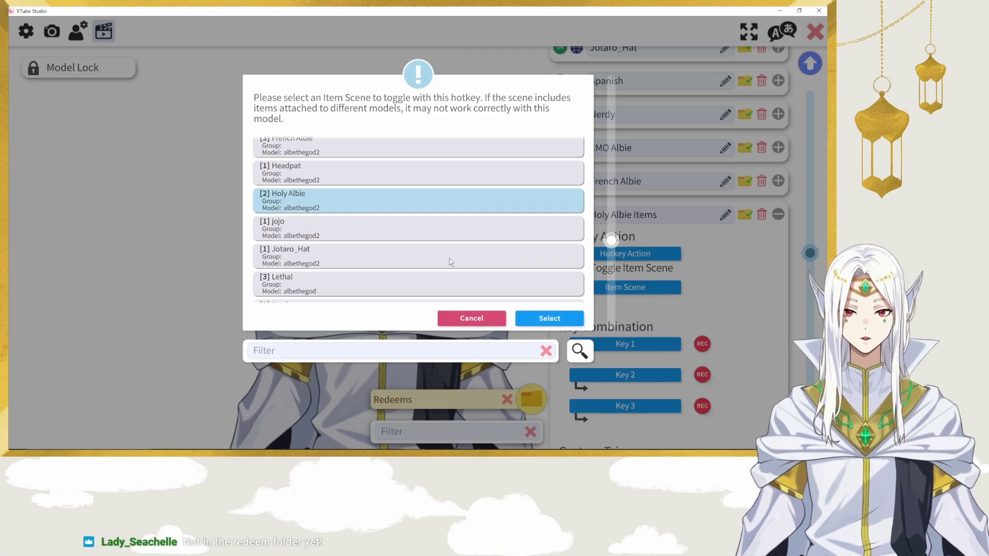
left_click(549, 320)
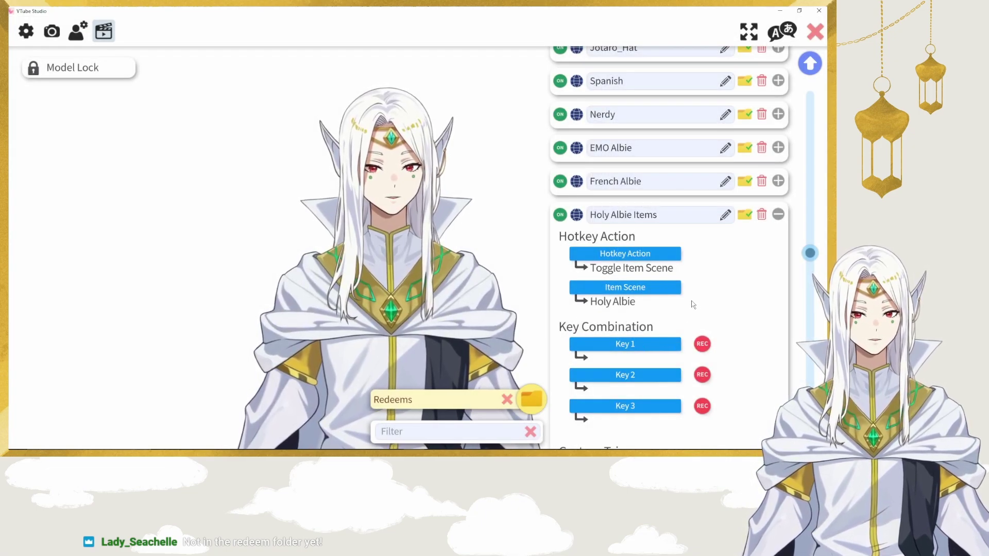
scroll(728, 287, "down", 2)
scroll(730, 283, "up", 2)
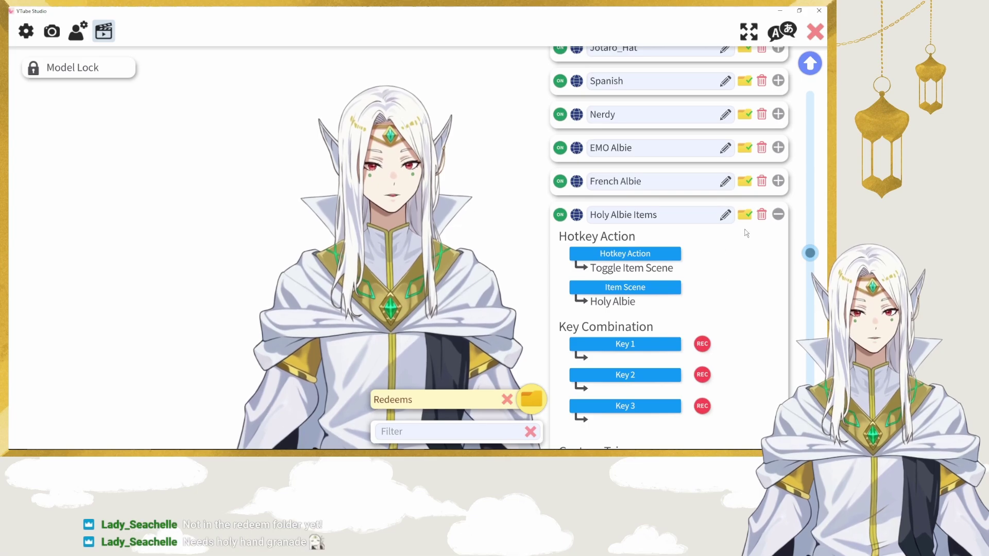
left_click(778, 214)
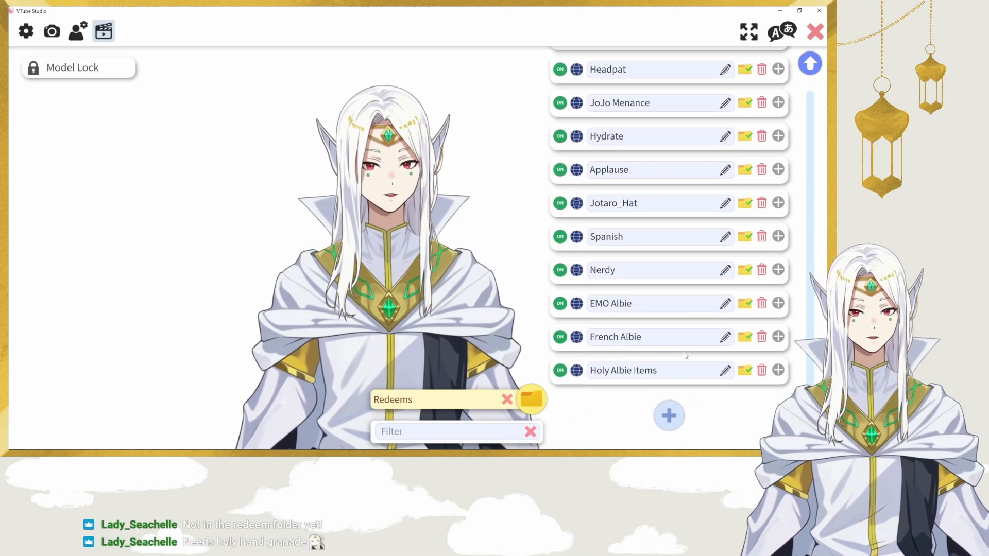
Step: Add a hotkey named "Holy Albie VFX" and set its action to Load Visual Effects Preset
left_click(669, 415)
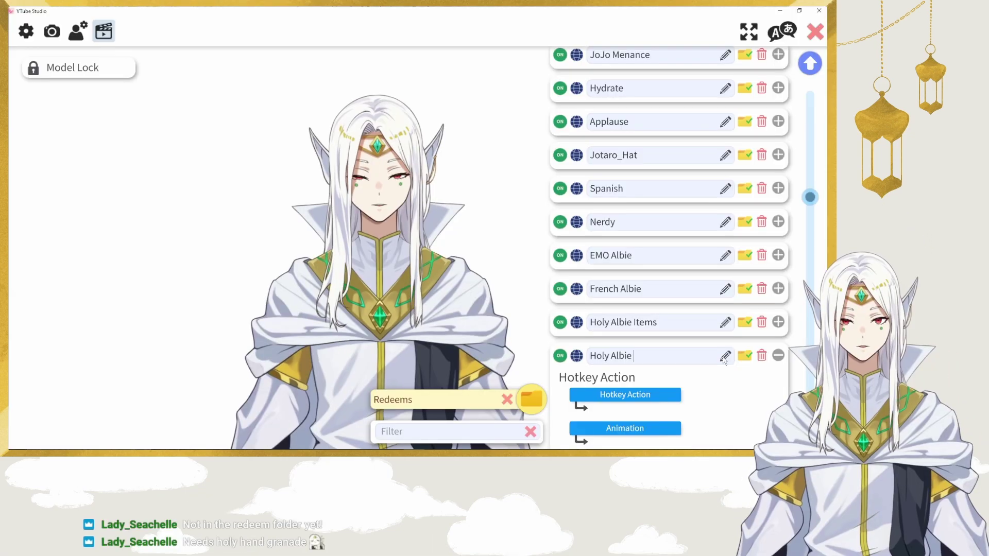
type("VFX")
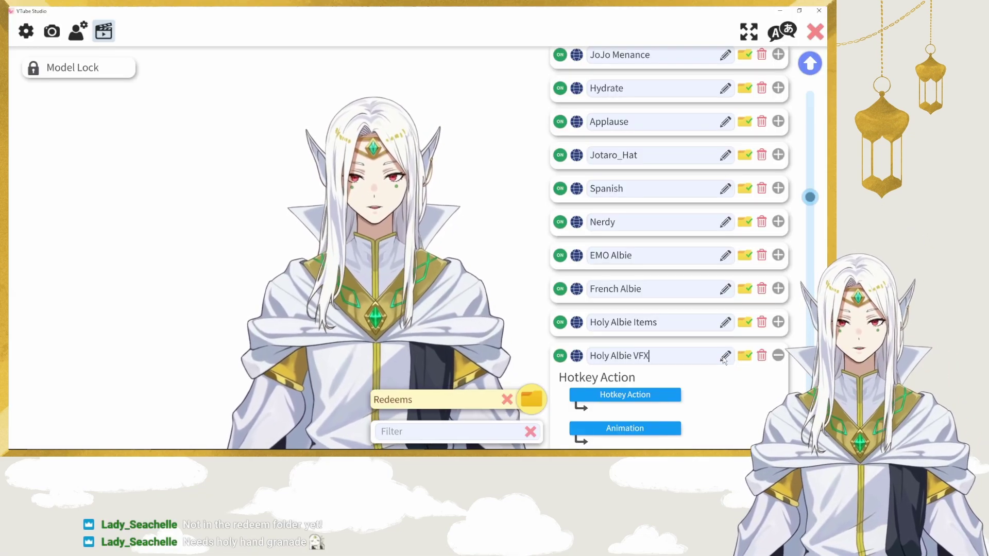
left_click(625, 395)
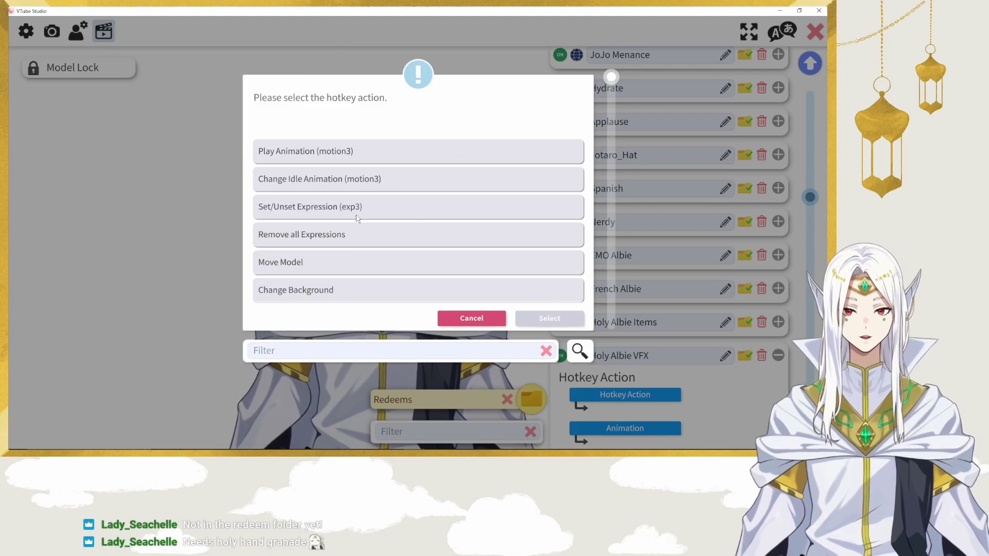
scroll(357, 219, "down", 10)
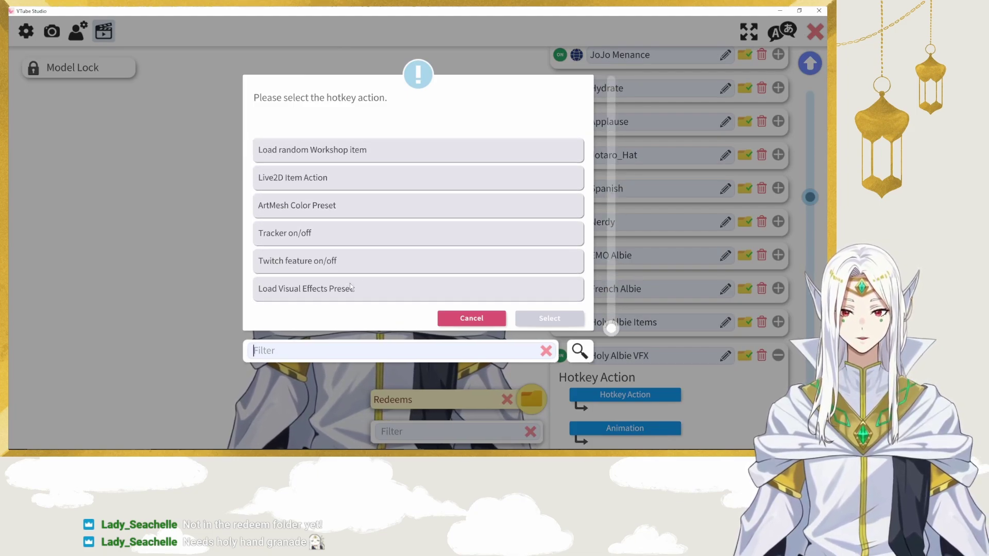
left_click(350, 287)
left_click(541, 318)
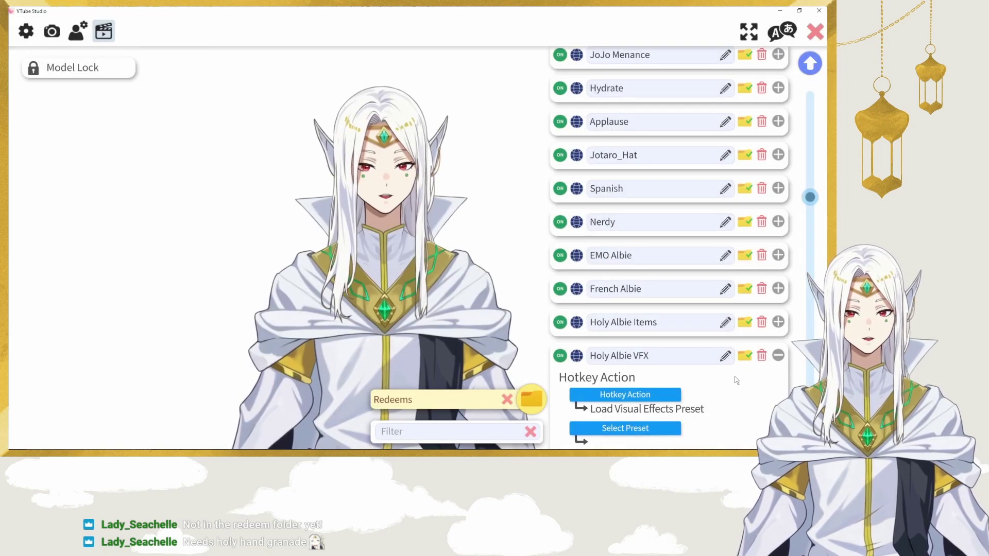
Step: Assign the Holy Albie visual effects preset to the Holy Albie VFX hotkey
scroll(663, 334, "down", 3)
left_click(662, 334)
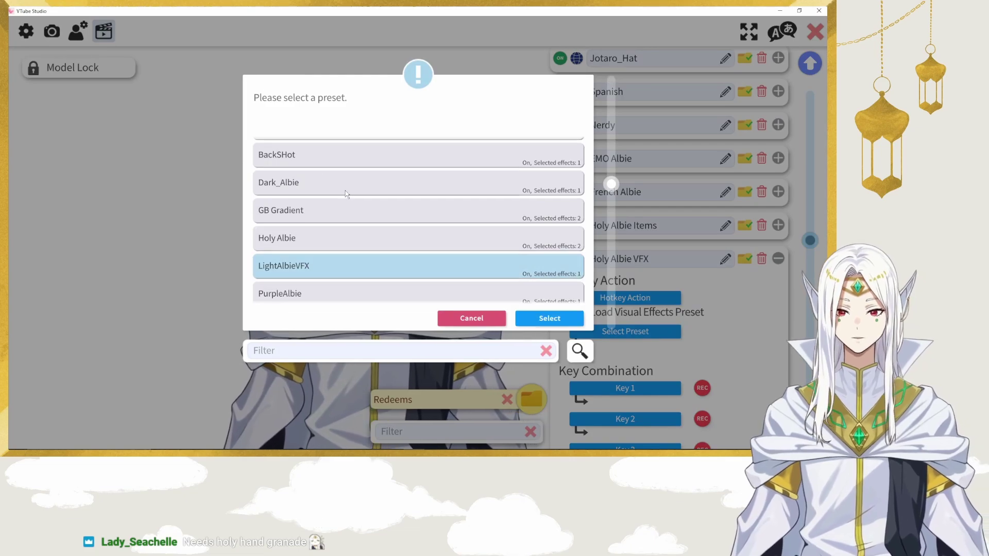
left_click(335, 240)
left_click(549, 318)
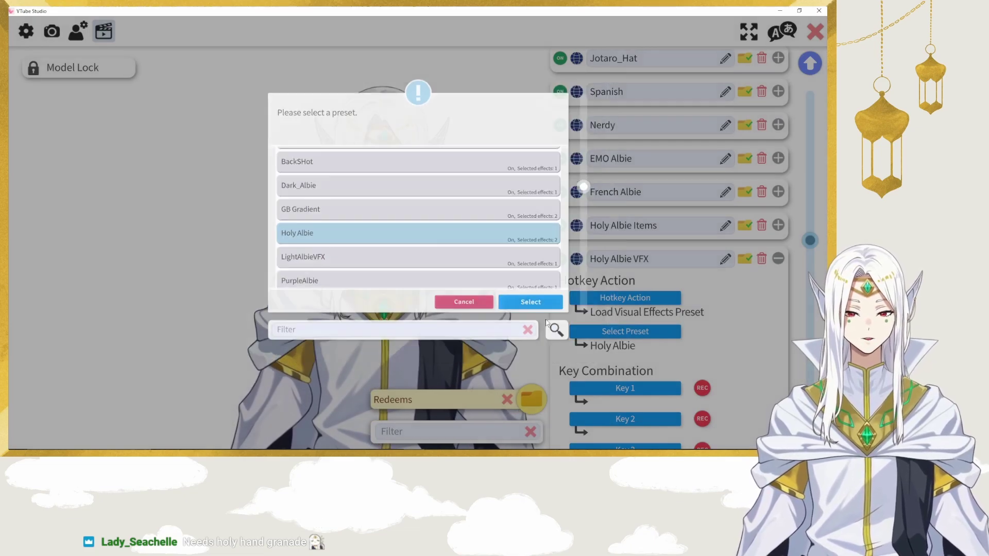
scroll(744, 357, "down", 5)
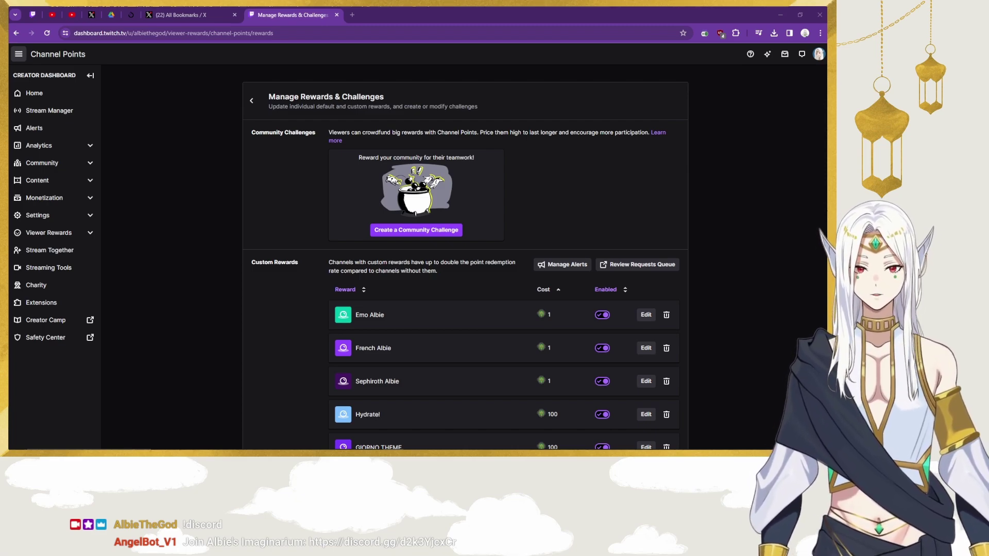
Step: Switch from the Twitch rewards page to the action groups in Mix It Up
key("alt+Tab")
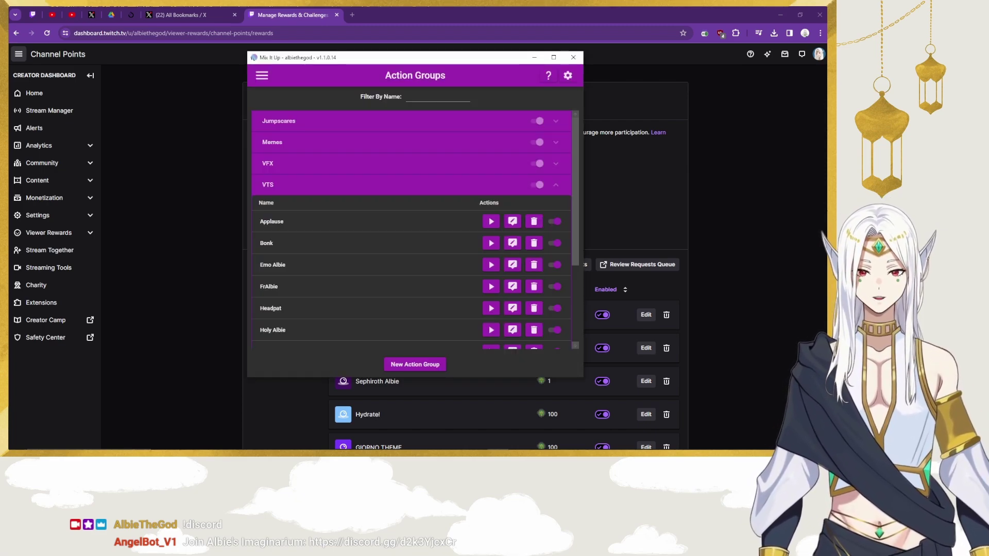